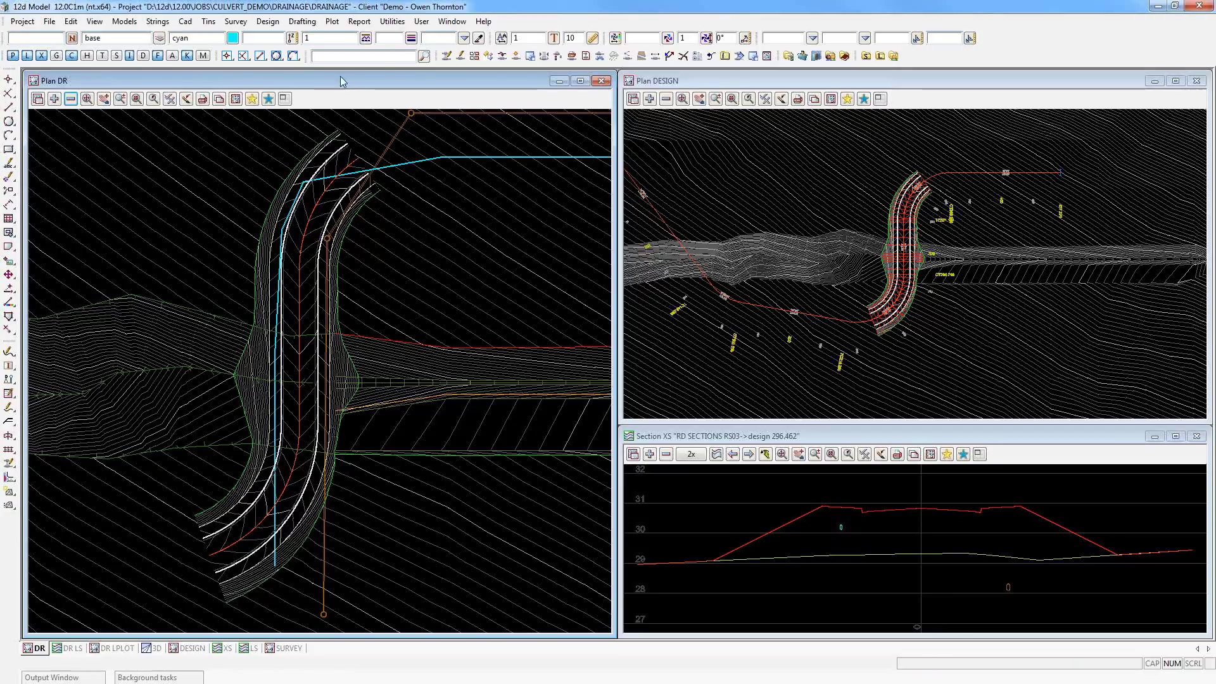
- Display the Drainage design commands beside the plan views and start creating a new drainage string
{"action": "left_click", "coordinate": [269, 22]}
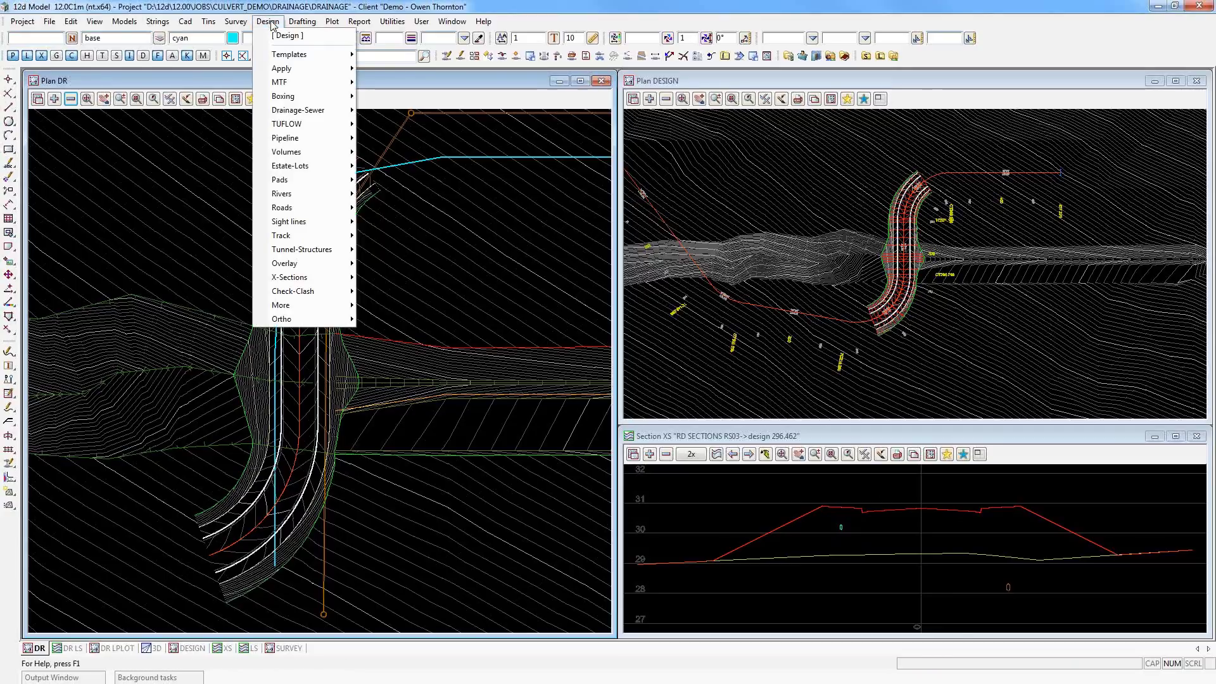
{"action": "mouse_move", "coordinate": [300, 113]}
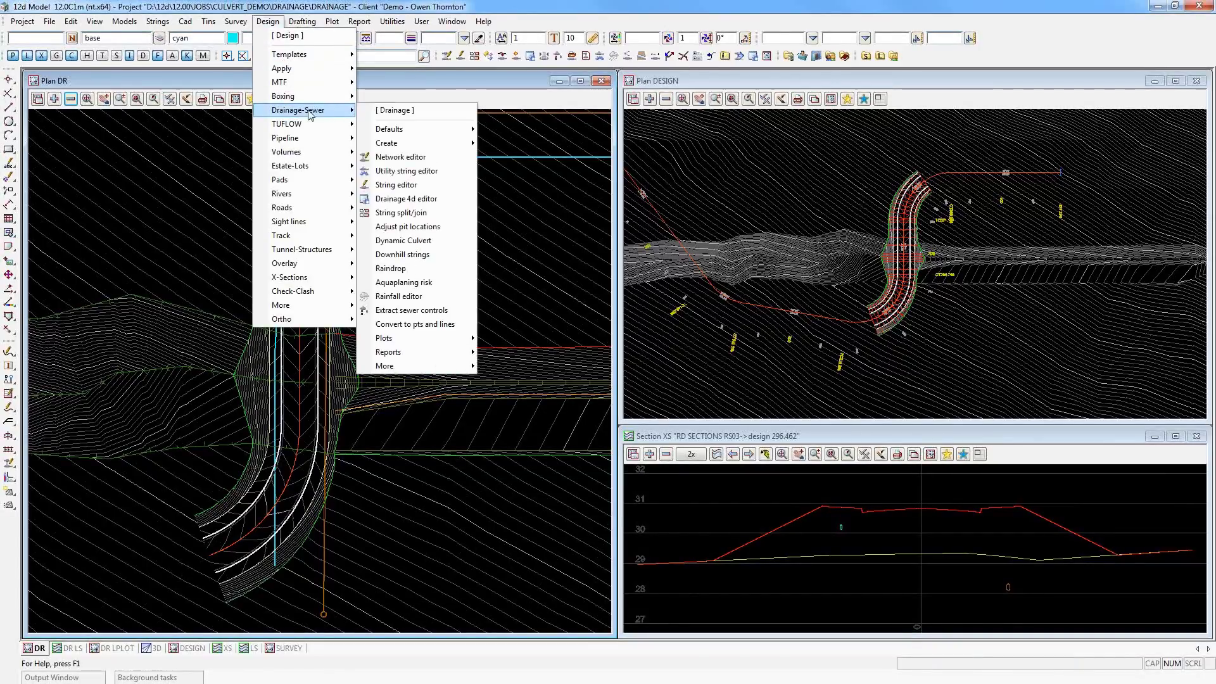
{"action": "left_click", "coordinate": [394, 114]}
{"action": "left_click_drag", "start_coordinate": [399, 114], "coordinate": [1112, 104]}
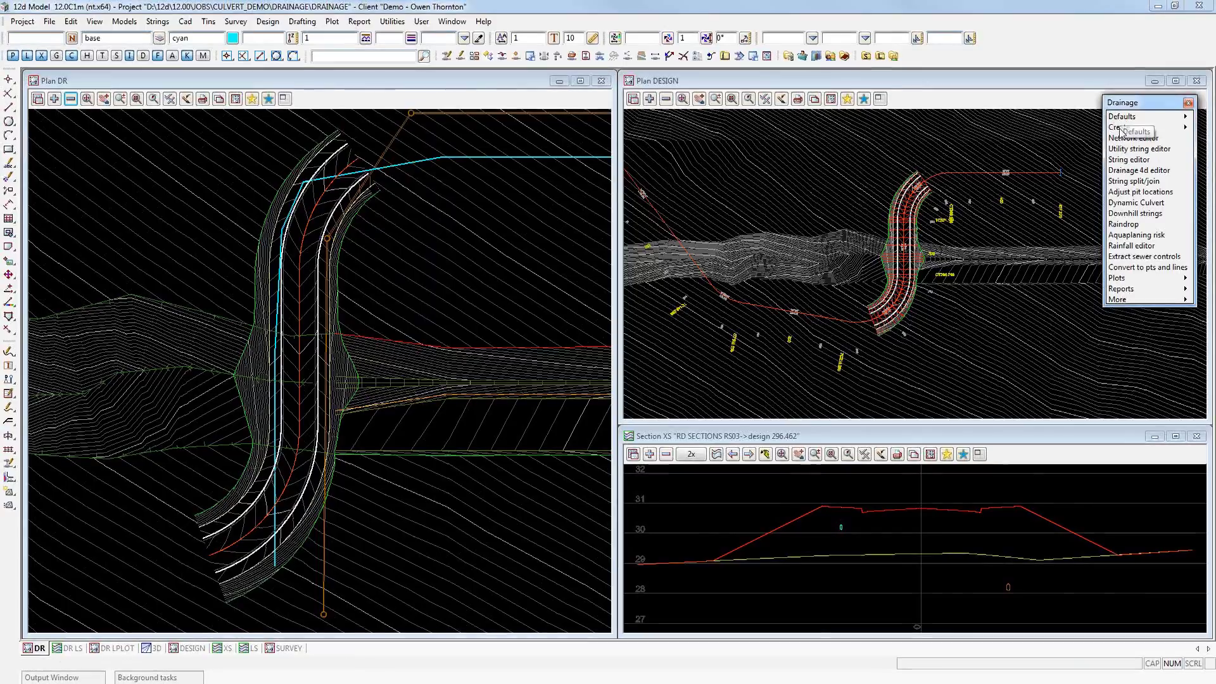
{"action": "left_click", "coordinate": [1187, 128]}
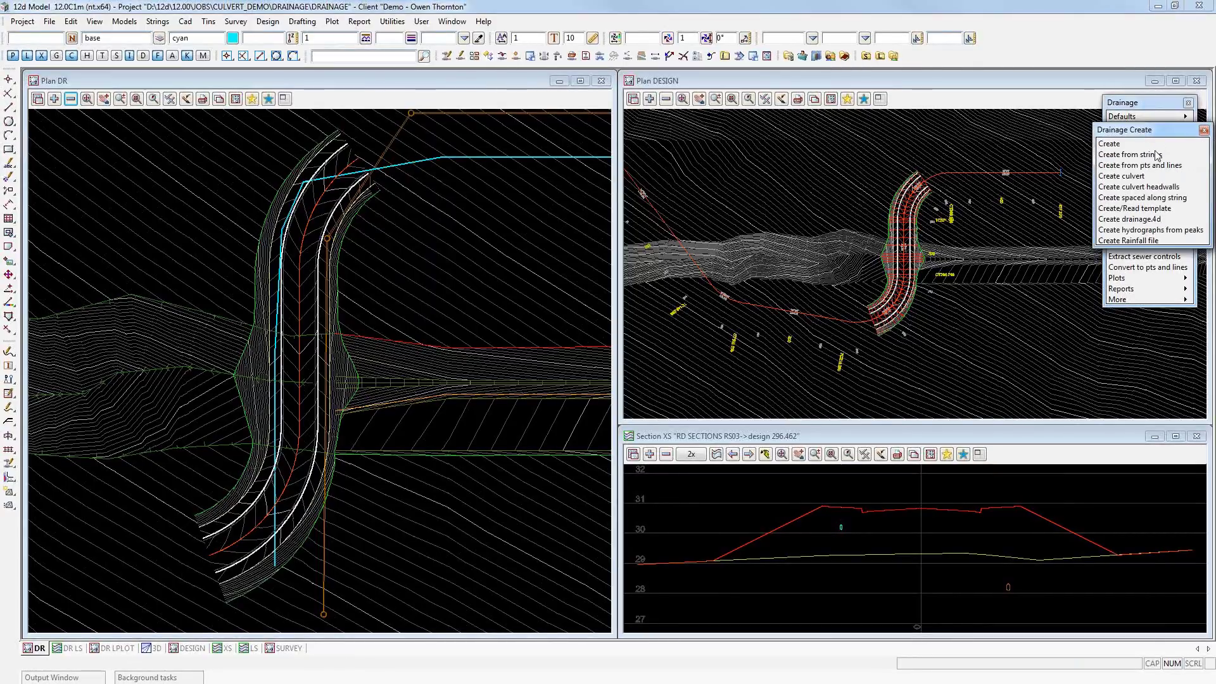
{"action": "left_click", "coordinate": [1117, 147]}
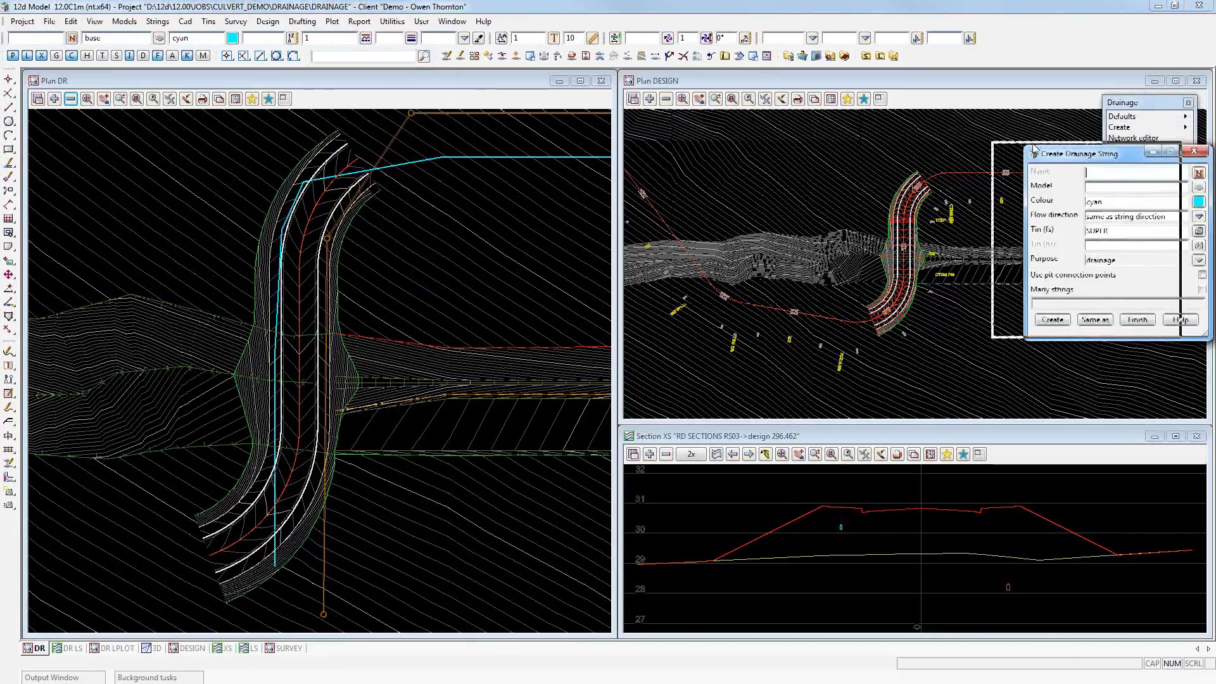
{"action": "left_click_drag", "start_coordinate": [747, 115], "coordinate": [748, 116]}
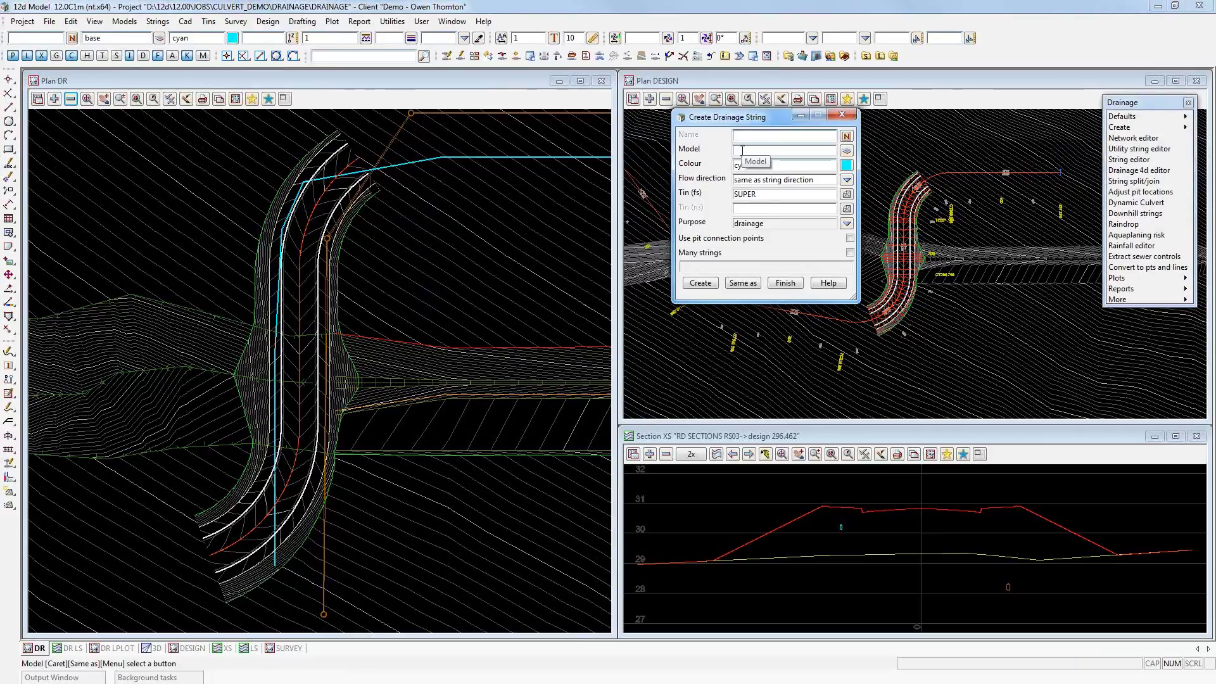
- Name the drainage string TP1, set its model to DR,DR and its colour to ppf design drainage
{"action": "type", "text": "TP1"}
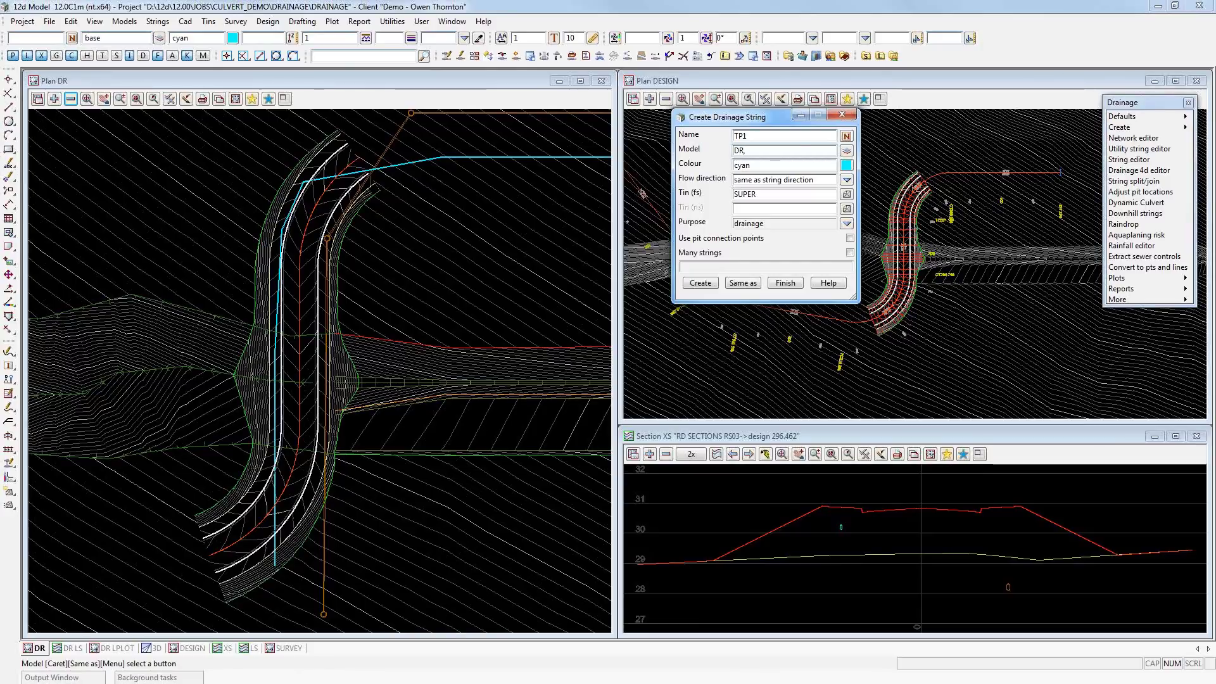
{"action": "type", "text": "DR"}
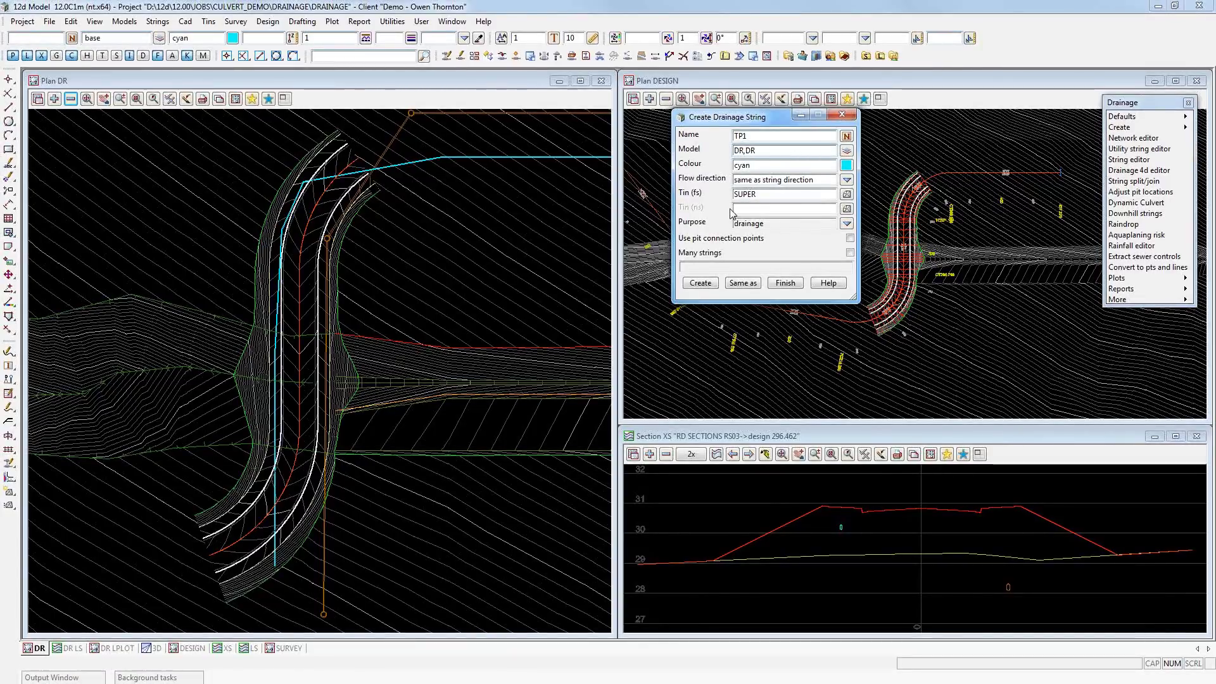
{"action": "double_click", "coordinate": [764, 166]}
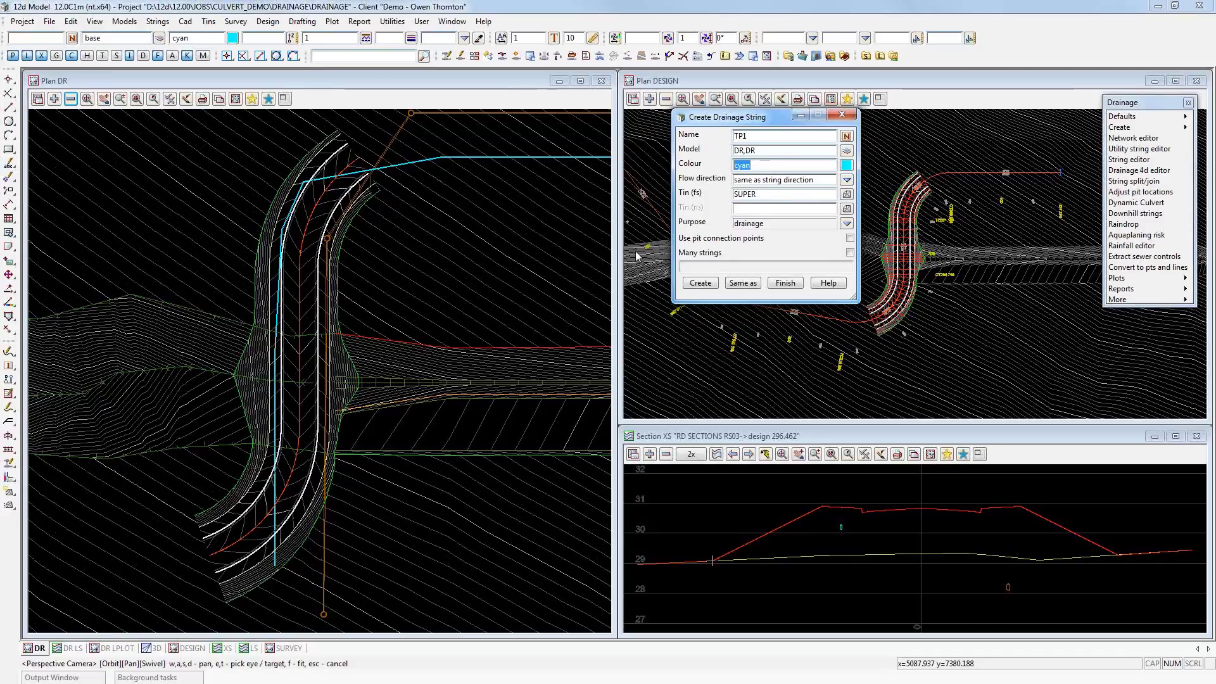
{"action": "type", "text": "ppf"}
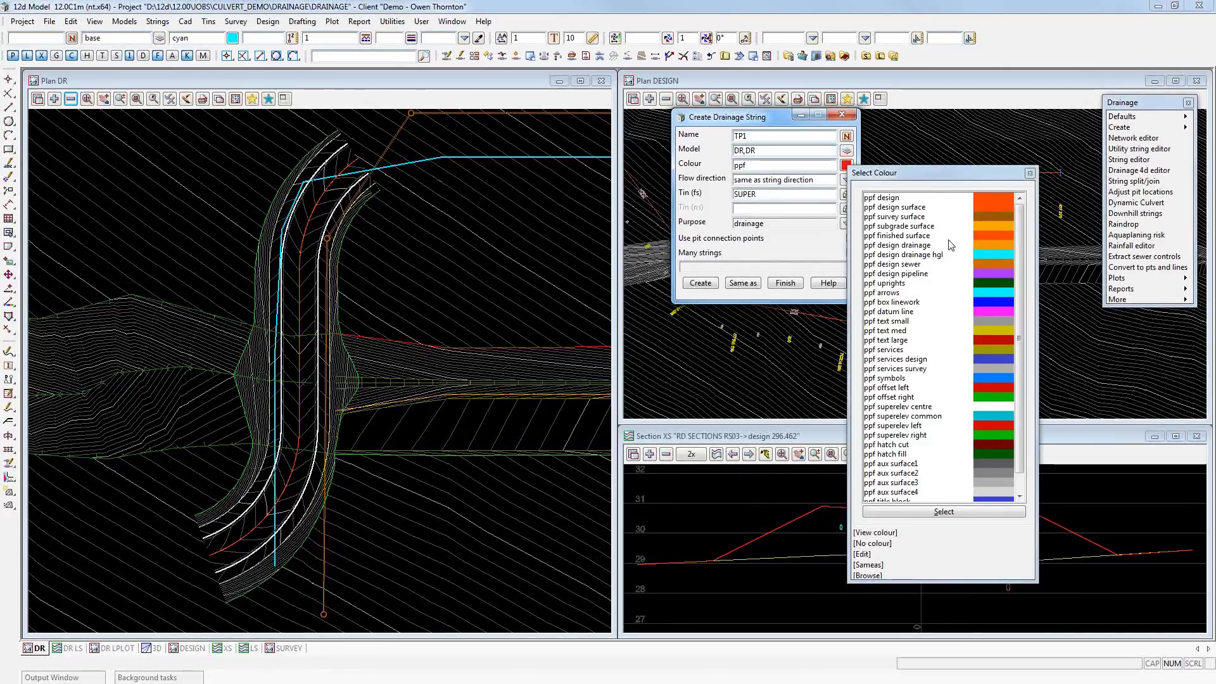
{"action": "left_click", "coordinate": [1000, 247]}
{"action": "double_click", "coordinate": [999, 248]}
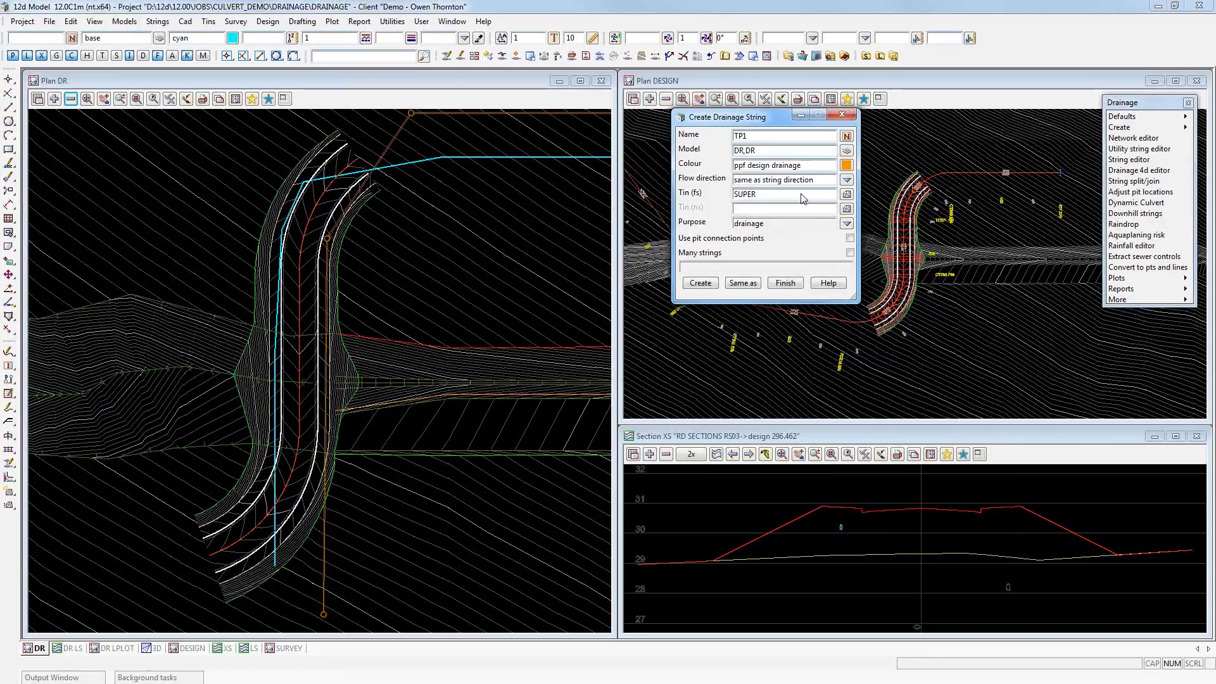
- Keep the flow direction same as string direction, set the natural surface tin to SURVEY, and create the string
{"action": "left_click", "coordinate": [846, 180]}
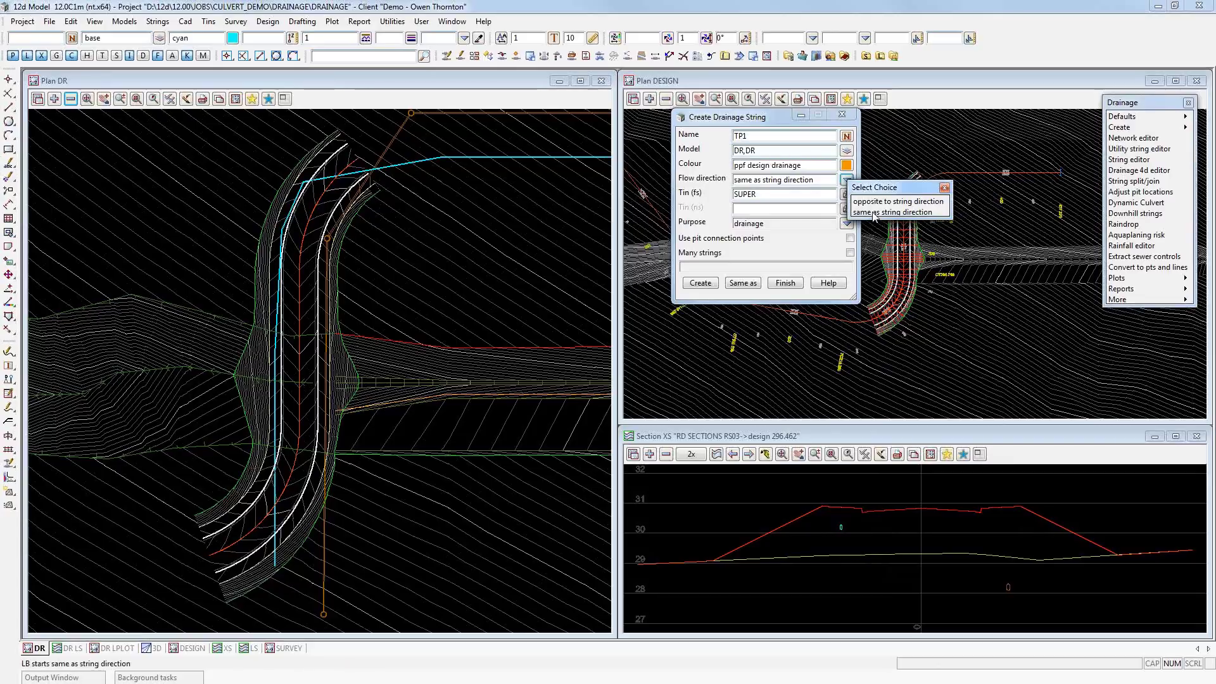
{"action": "left_click", "coordinate": [874, 213]}
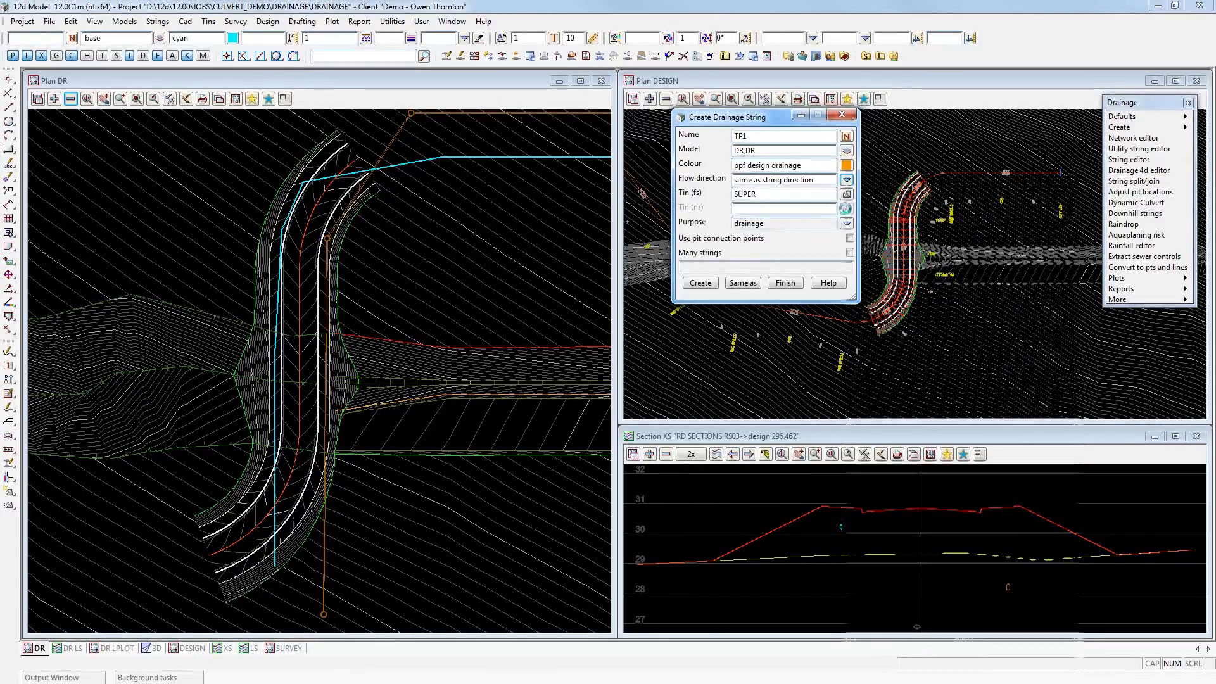
{"action": "left_click", "coordinate": [847, 210]}
{"action": "left_click", "coordinate": [870, 279]}
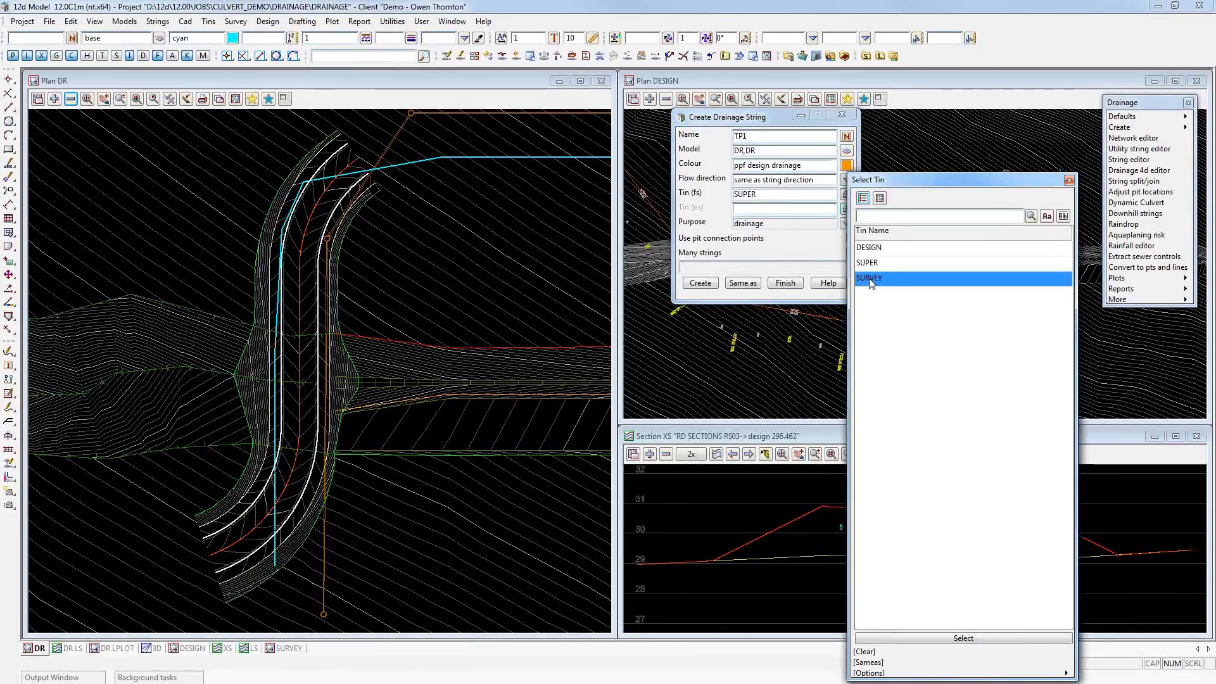
{"action": "left_click", "coordinate": [870, 279]}
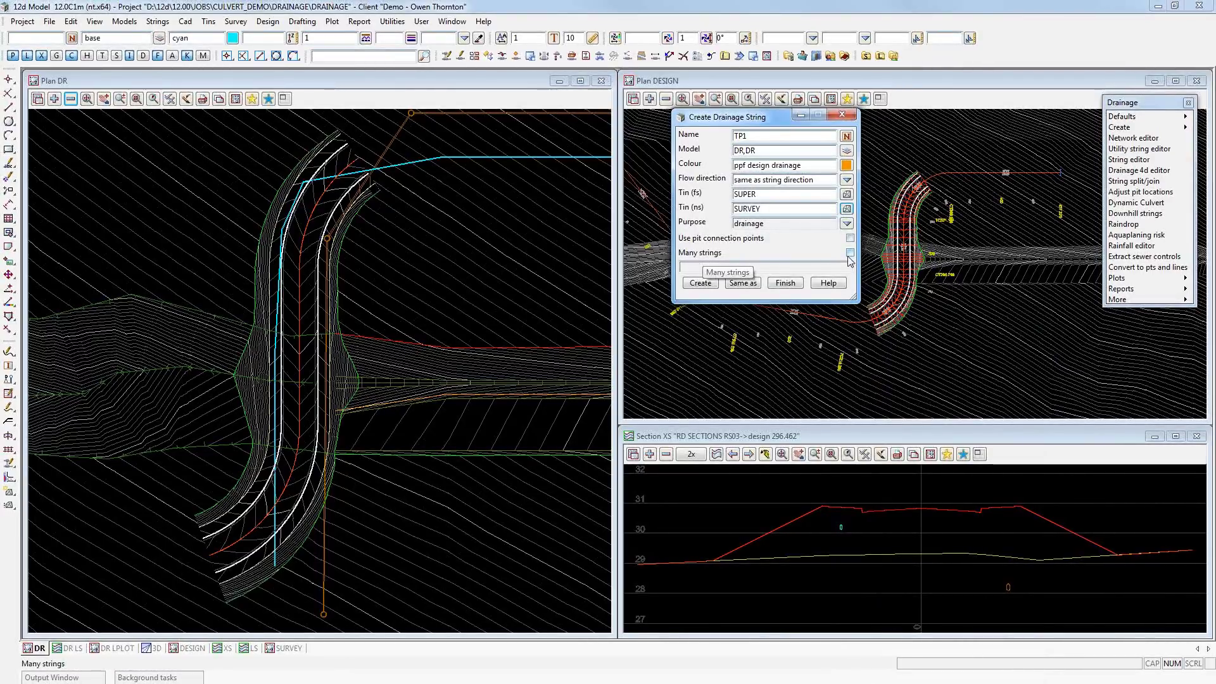
{"action": "left_click", "coordinate": [707, 288]}
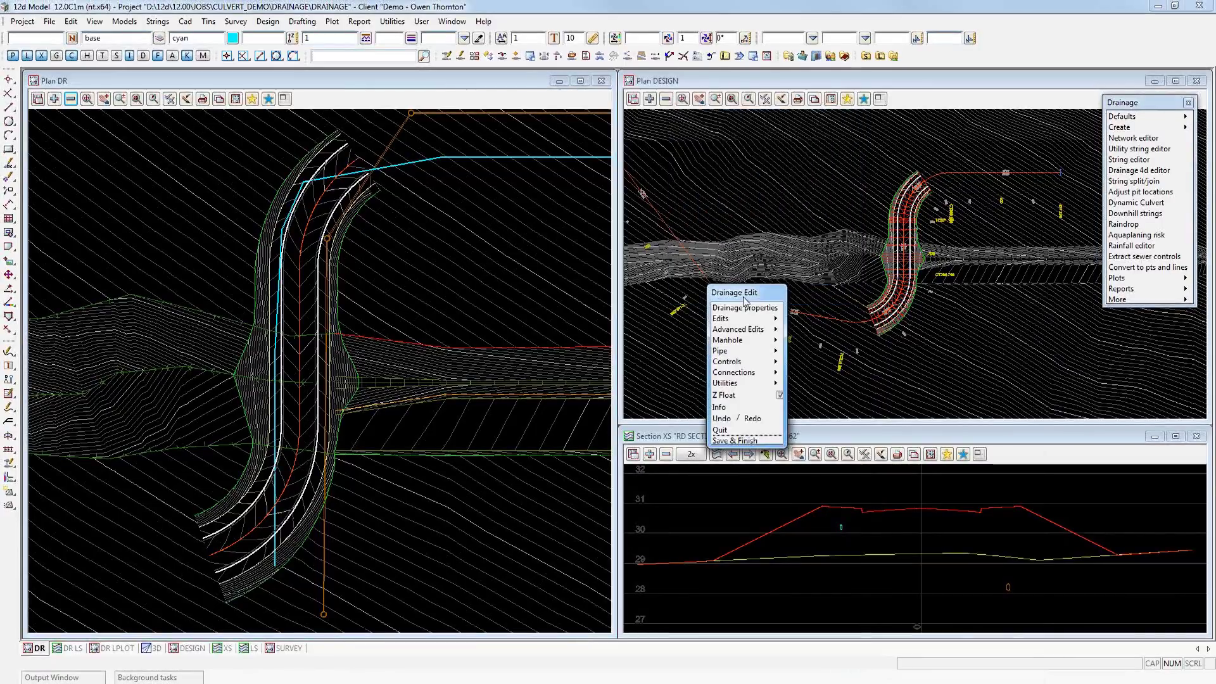
- Start Add/Append MH for the new drainage string and finish with the drainage defaults
{"action": "left_click_drag", "start_coordinate": [745, 301], "coordinate": [511, 176]}
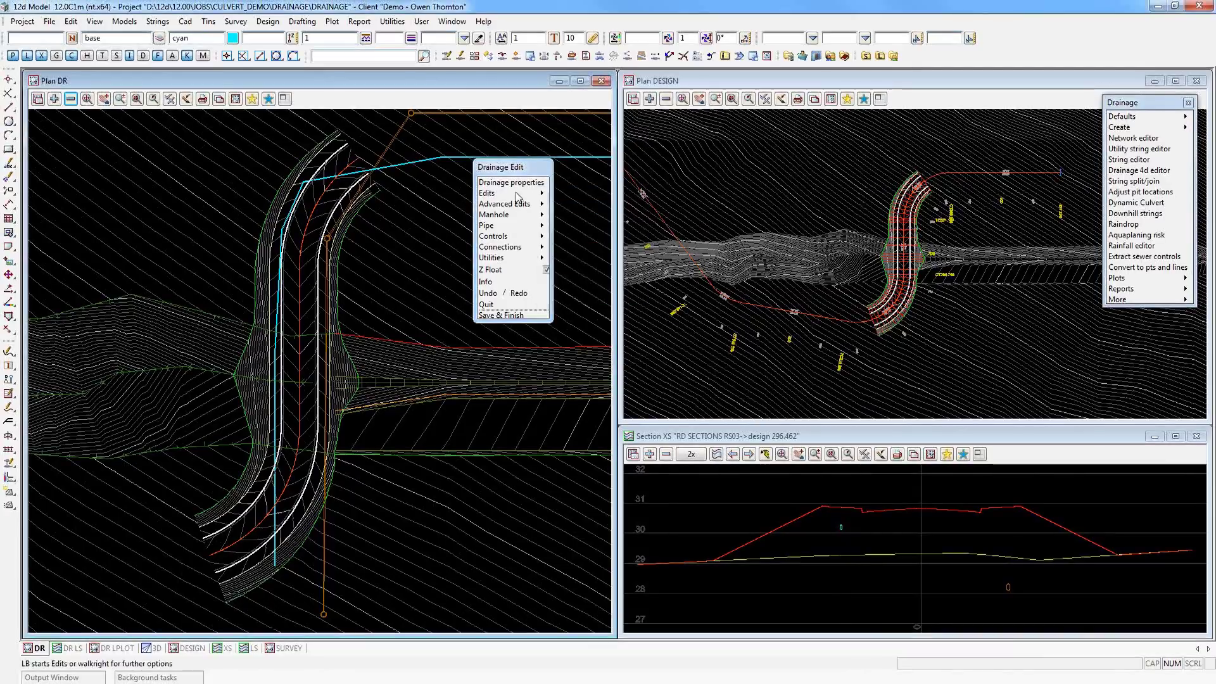
{"action": "mouse_move", "coordinate": [539, 193]}
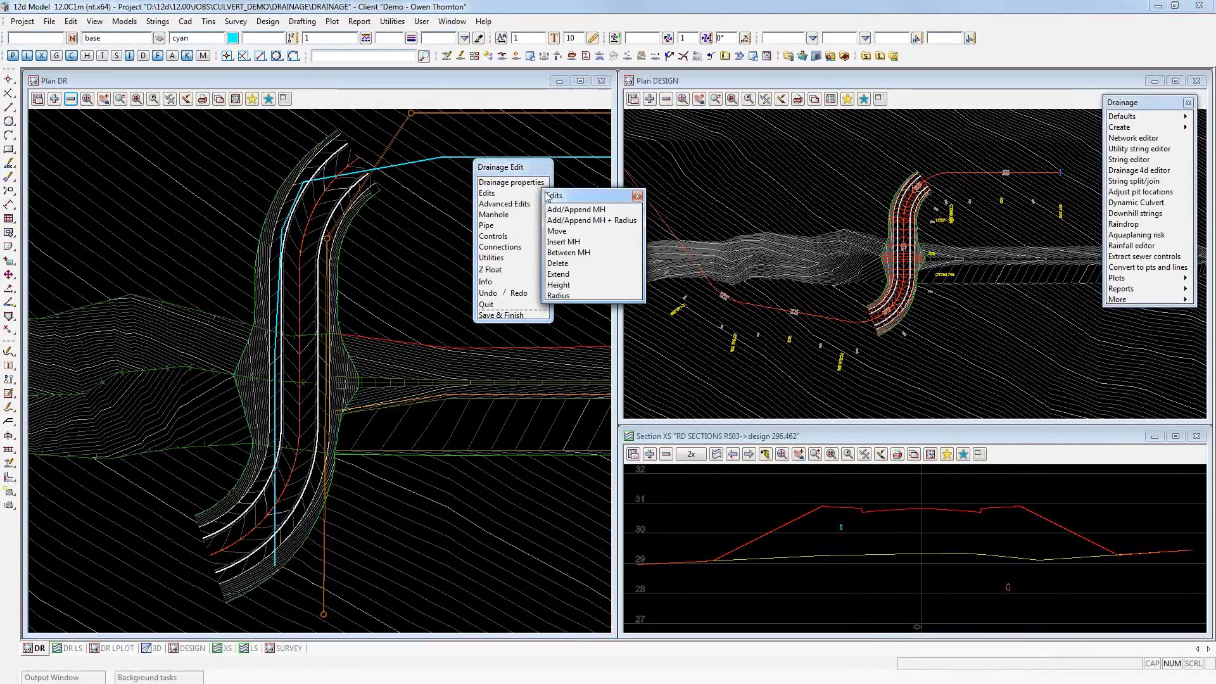
{"action": "left_click", "coordinate": [582, 211]}
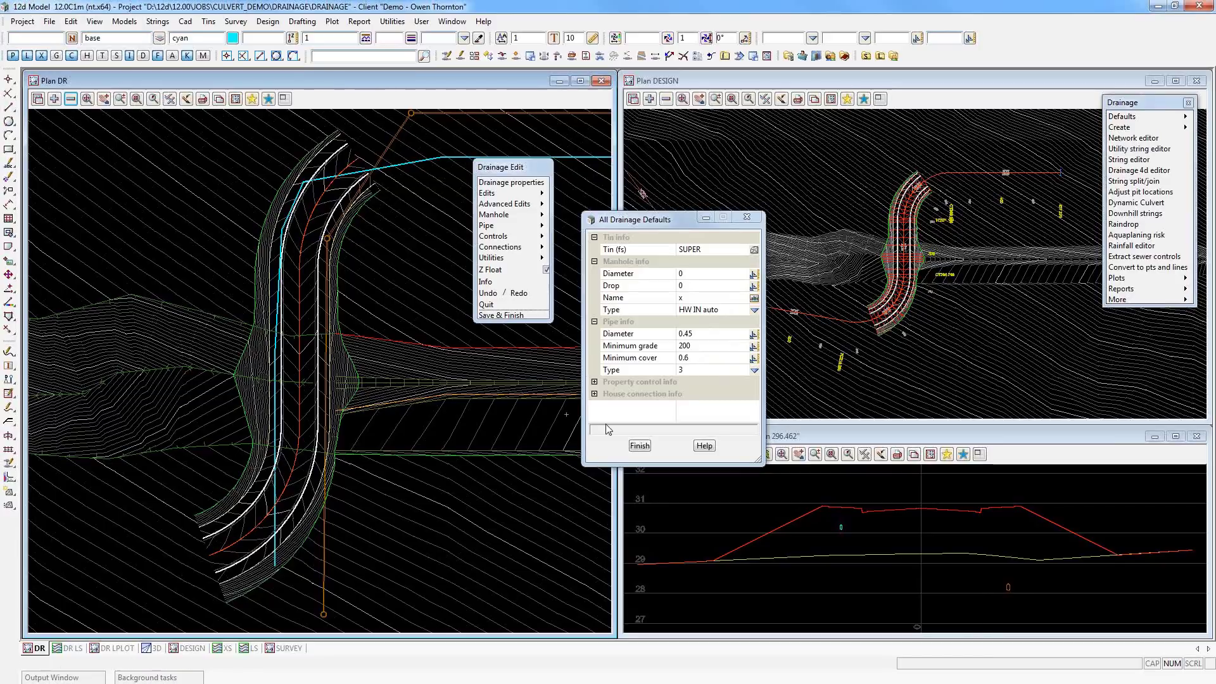
{"action": "left_click", "coordinate": [639, 446]}
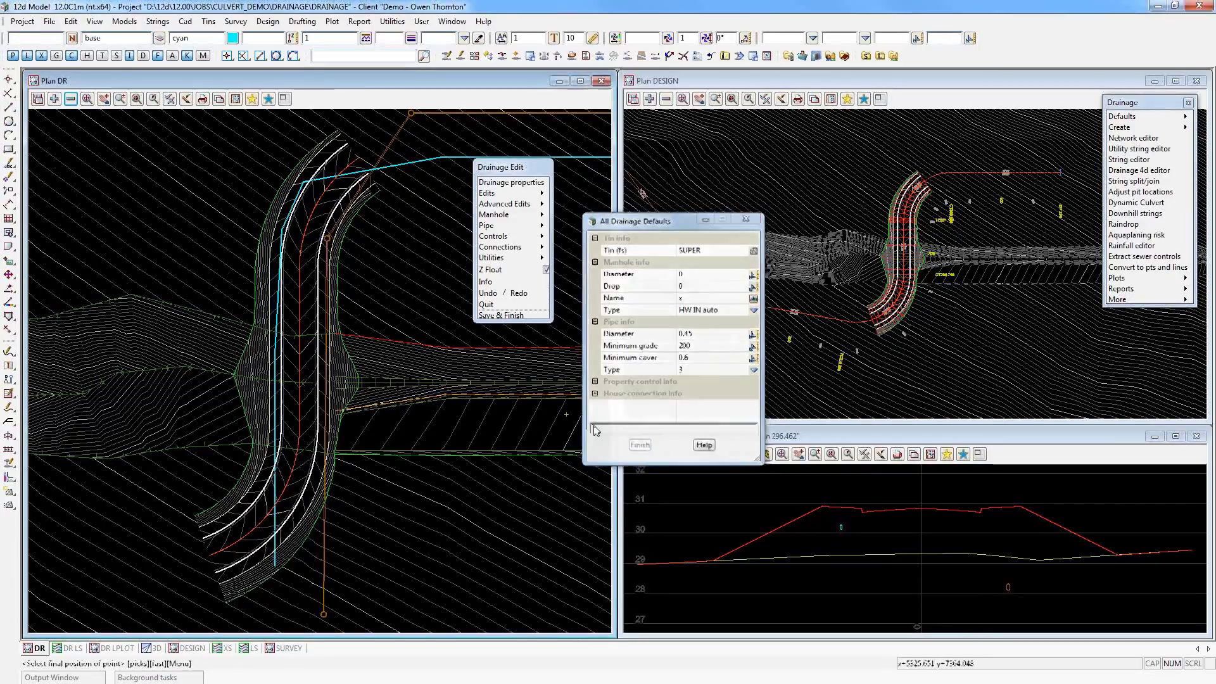
- Place the first manhole on the swale centreline string DCL, just inside the toe of the road's eastern embankment
{"action": "scroll", "coordinate": [237, 382], "scroll_direction": "up", "scroll_amount": 2}
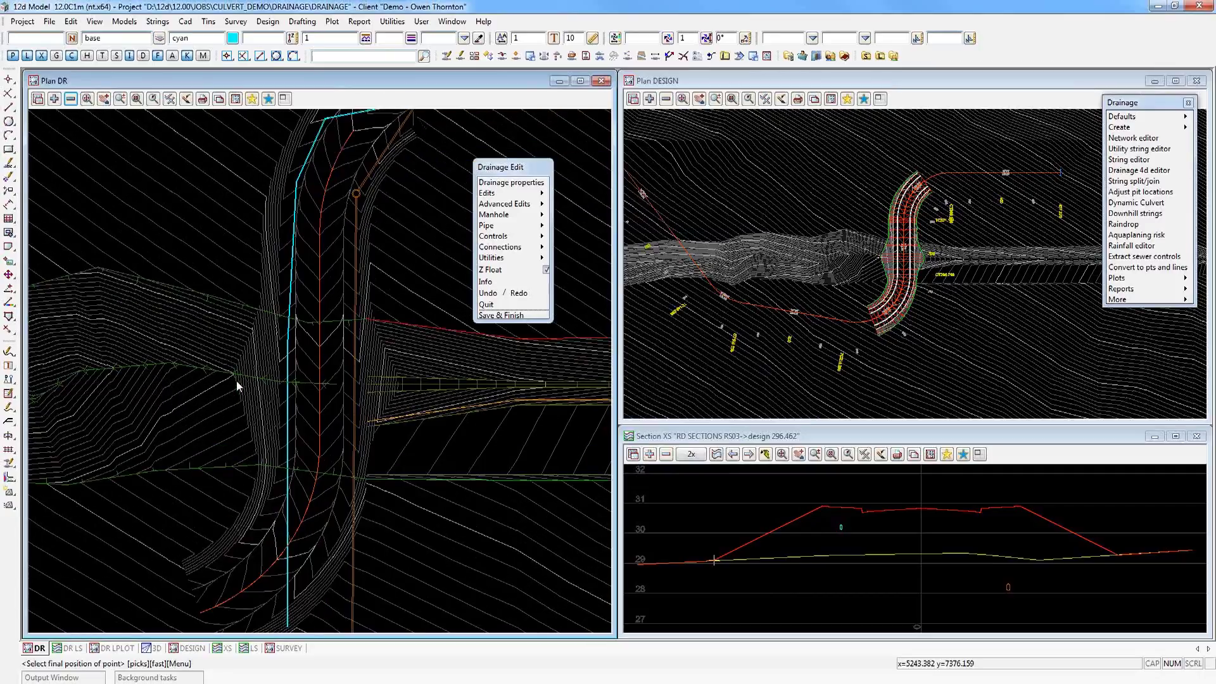
{"action": "scroll", "coordinate": [237, 382], "scroll_direction": "up", "scroll_amount": 1}
{"action": "scroll", "coordinate": [336, 393], "scroll_direction": "up", "scroll_amount": 1}
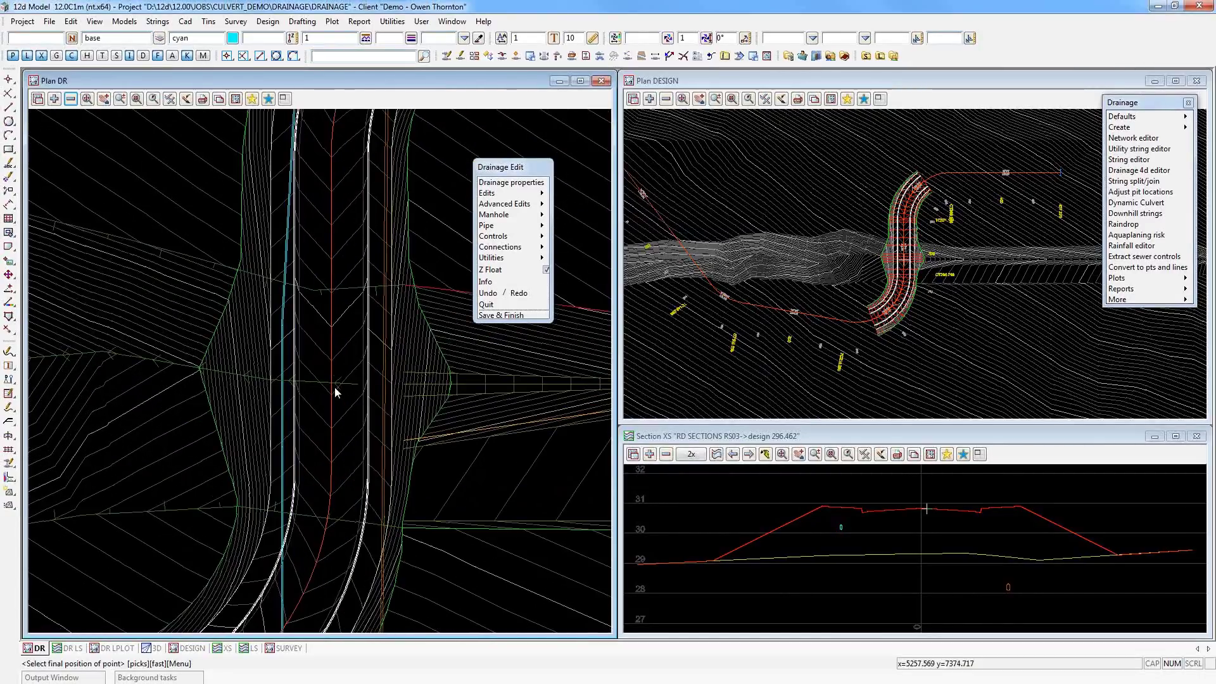
{"action": "scroll", "coordinate": [336, 393], "scroll_direction": "up", "scroll_amount": 1}
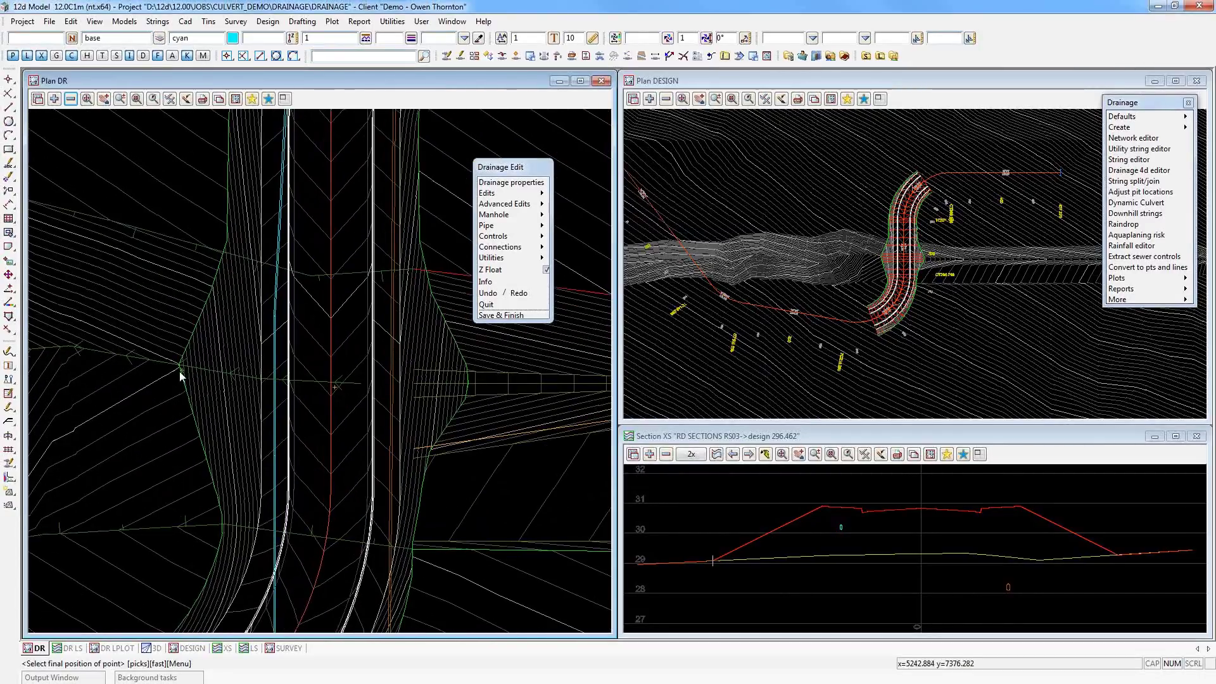
{"action": "scroll", "coordinate": [181, 375], "scroll_direction": "down", "scroll_amount": 2}
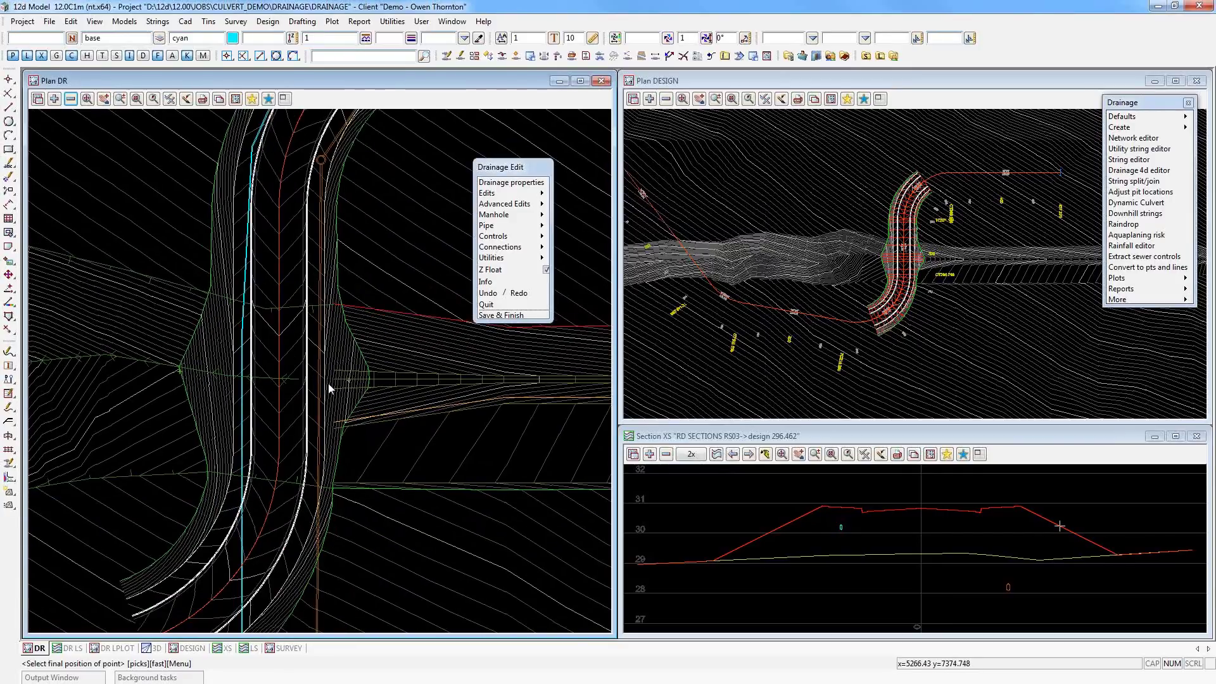
{"action": "scroll", "coordinate": [185, 381], "scroll_direction": "up", "scroll_amount": 1}
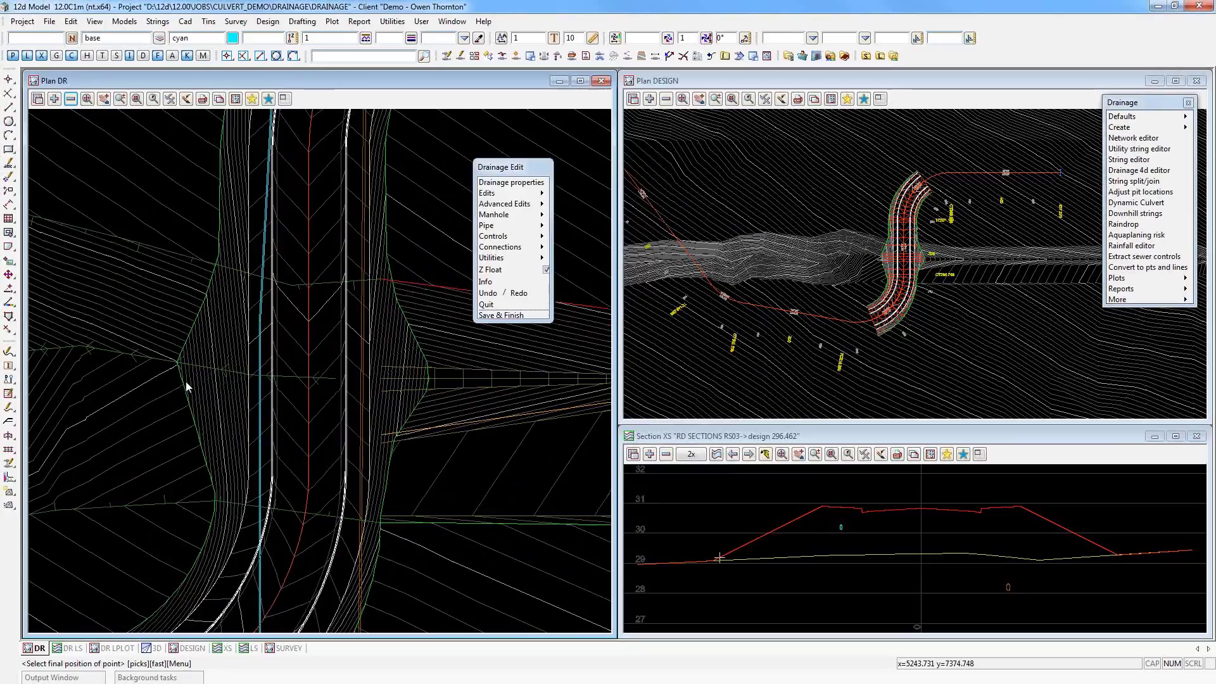
{"action": "scroll", "coordinate": [185, 382], "scroll_direction": "up", "scroll_amount": 1}
{"action": "scroll", "coordinate": [349, 375], "scroll_direction": "up", "scroll_amount": 1}
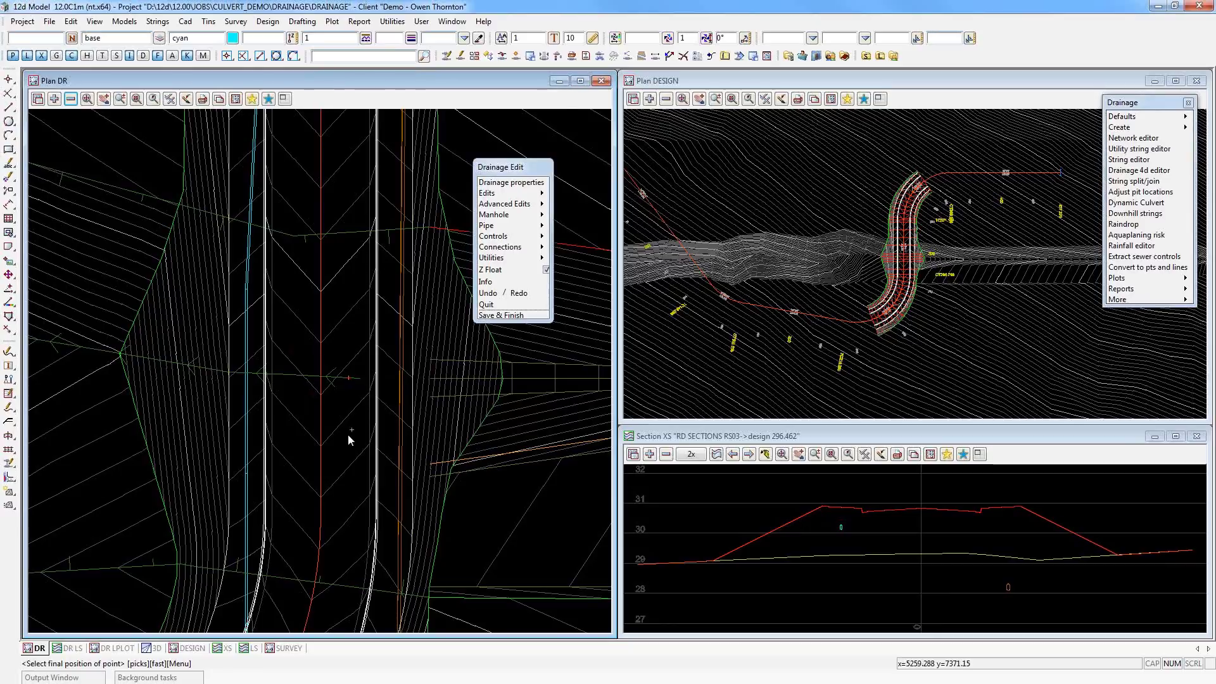
{"action": "scroll", "coordinate": [347, 435], "scroll_direction": "up", "scroll_amount": 1}
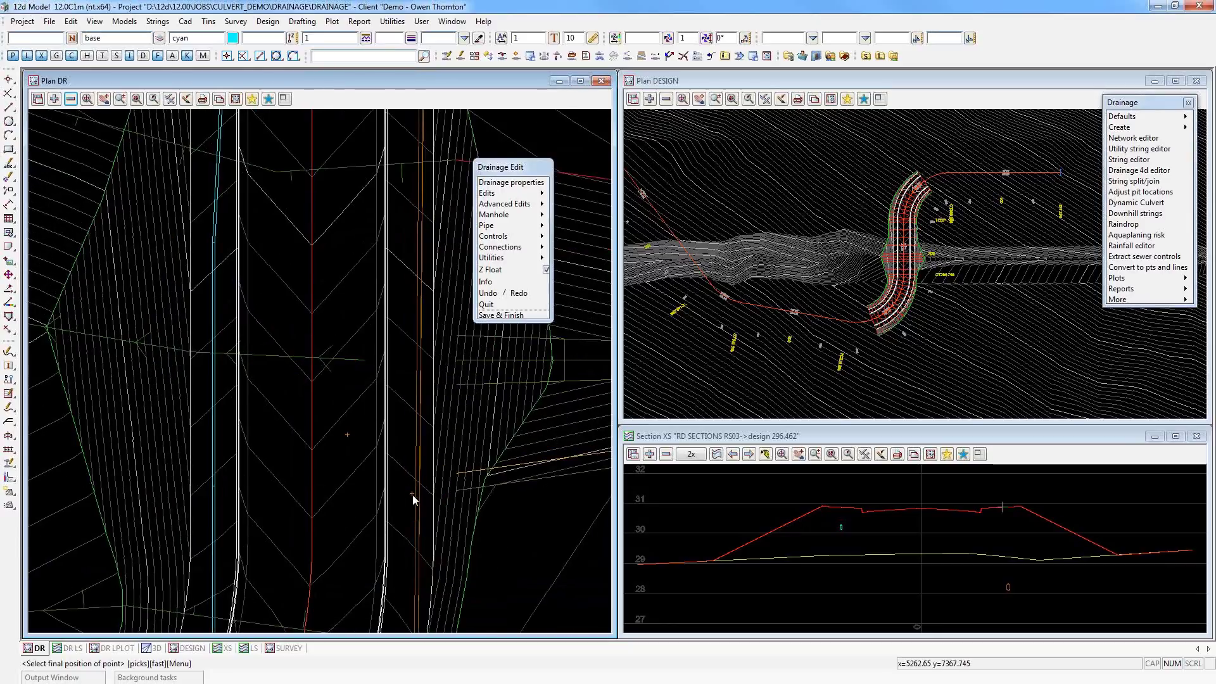
{"action": "scroll", "coordinate": [412, 496], "scroll_direction": "down", "scroll_amount": 1}
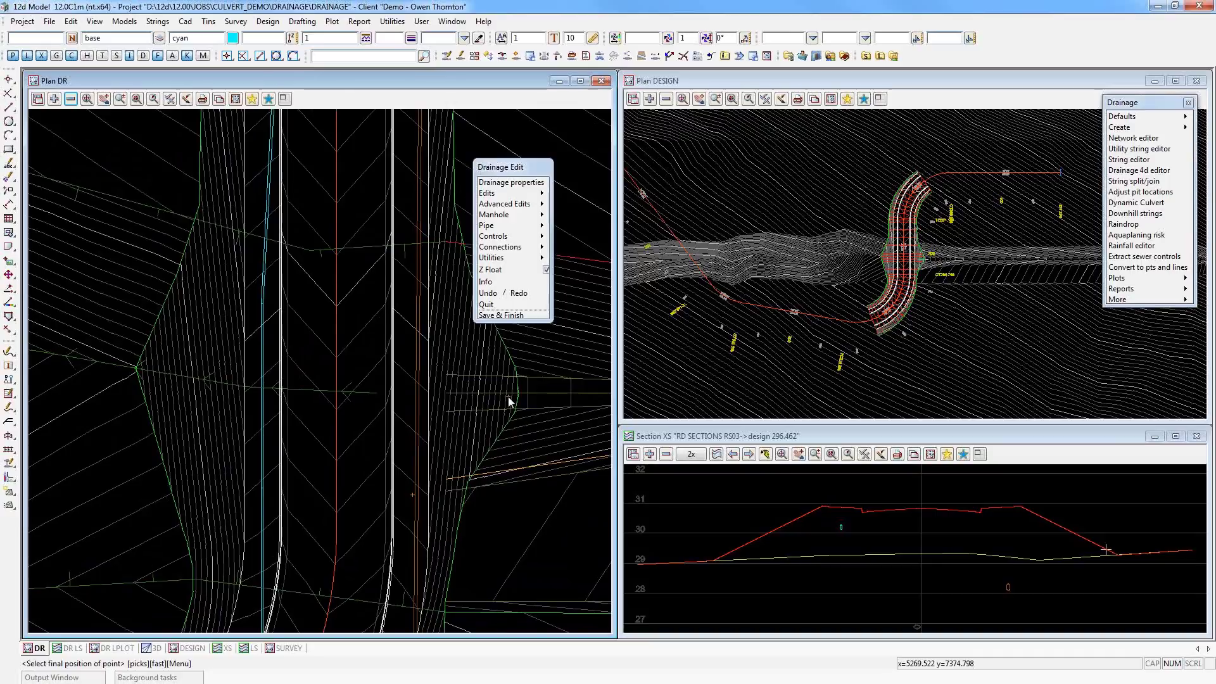
{"action": "scroll", "coordinate": [508, 397], "scroll_direction": "up", "scroll_amount": 2}
{"action": "scroll", "coordinate": [508, 396], "scroll_direction": "down", "scroll_amount": 2}
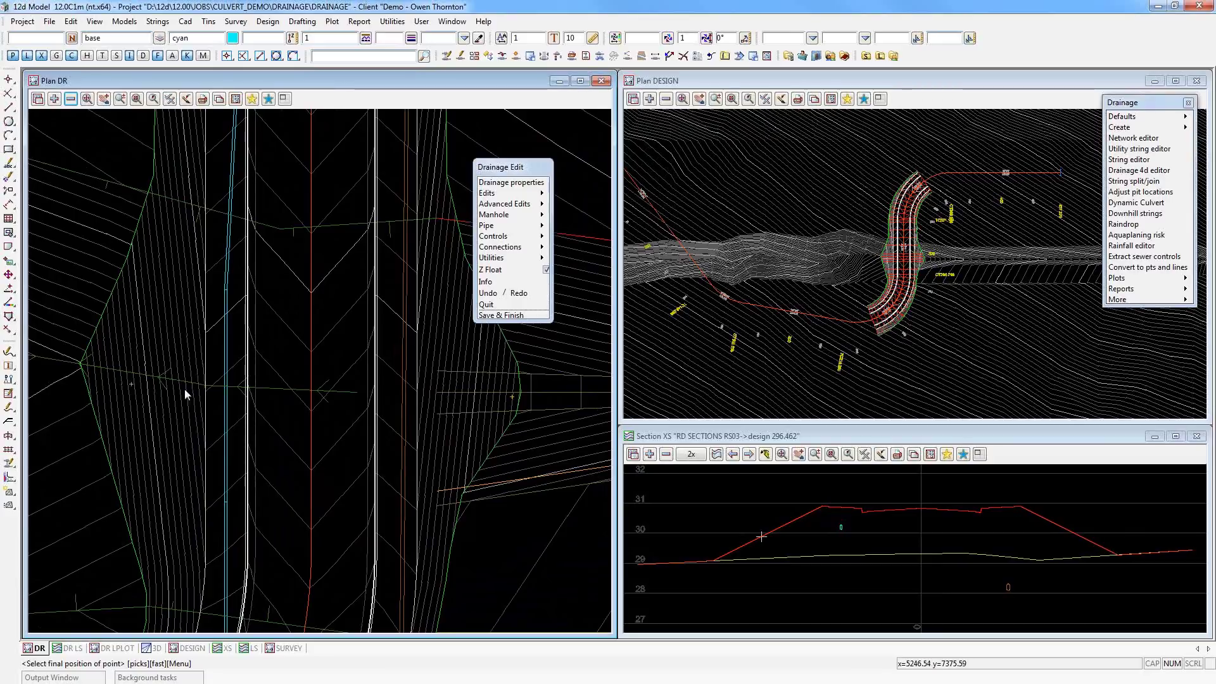
{"action": "left_click", "coordinate": [500, 390]}
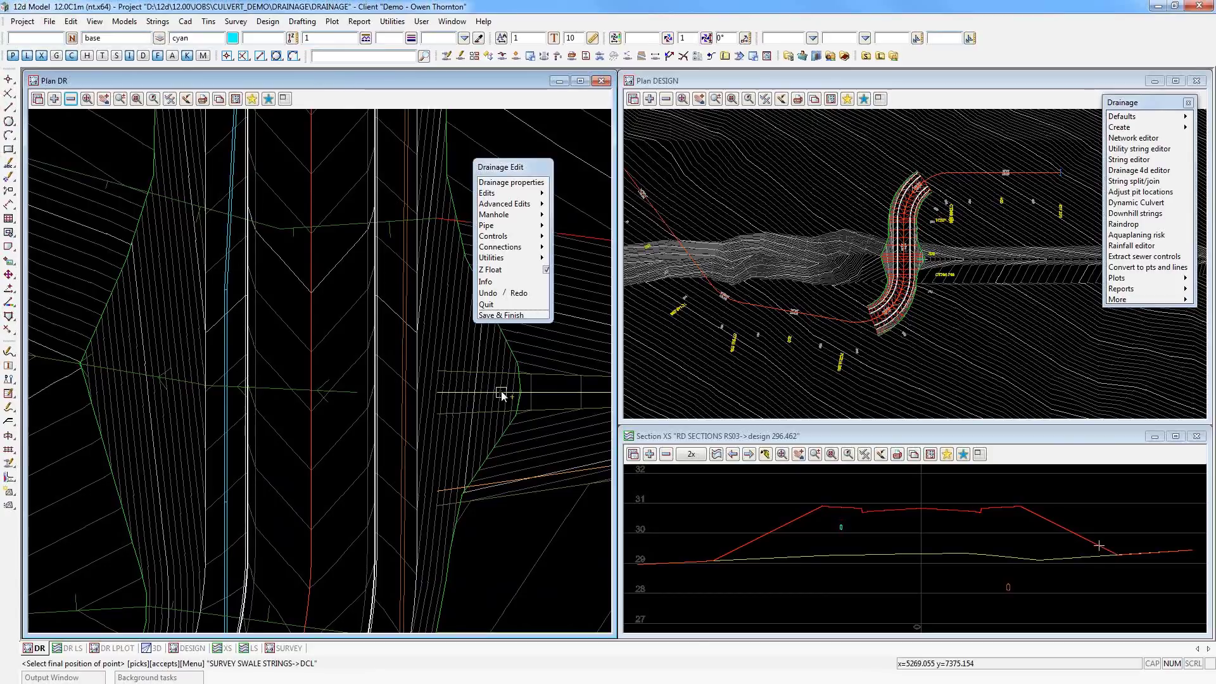
{"action": "middle_click", "coordinate": [500, 390]}
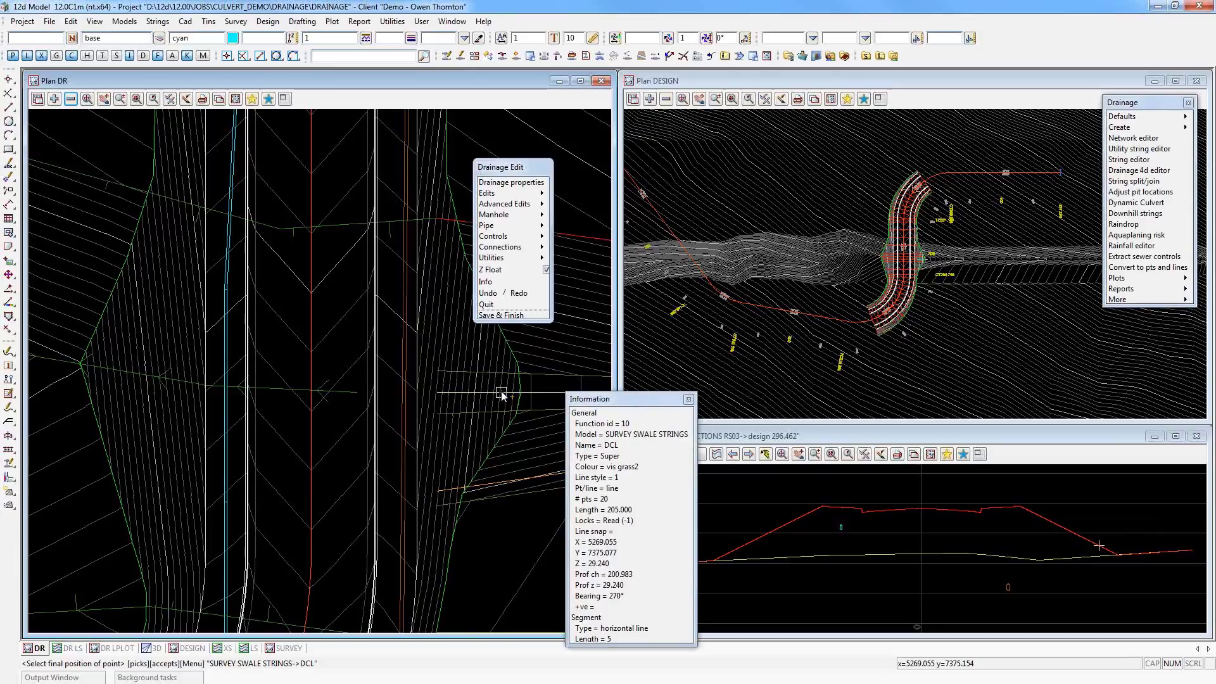
{"action": "middle_click", "coordinate": [501, 392]}
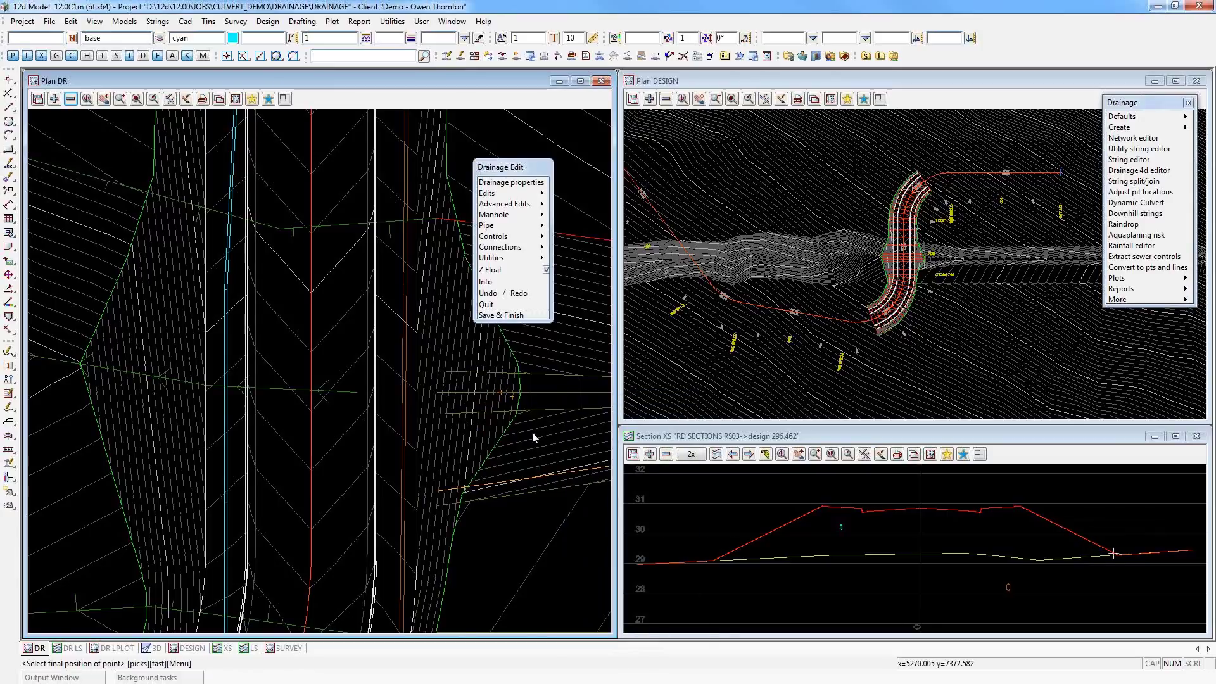
- Place the second manhole perpendicular from the first manhole onto the road centreline string, and end the manhole appending
{"action": "scroll", "coordinate": [536, 435], "scroll_direction": "down", "scroll_amount": 3}
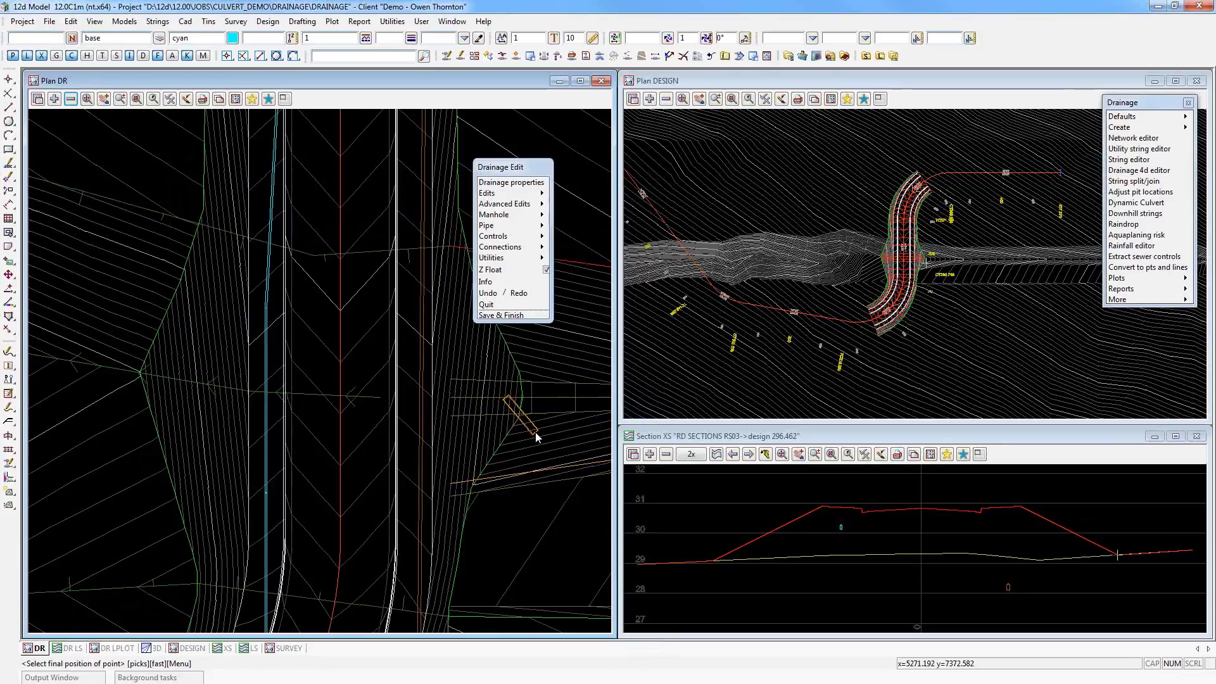
{"action": "scroll", "coordinate": [482, 400], "scroll_direction": "up", "scroll_amount": 1}
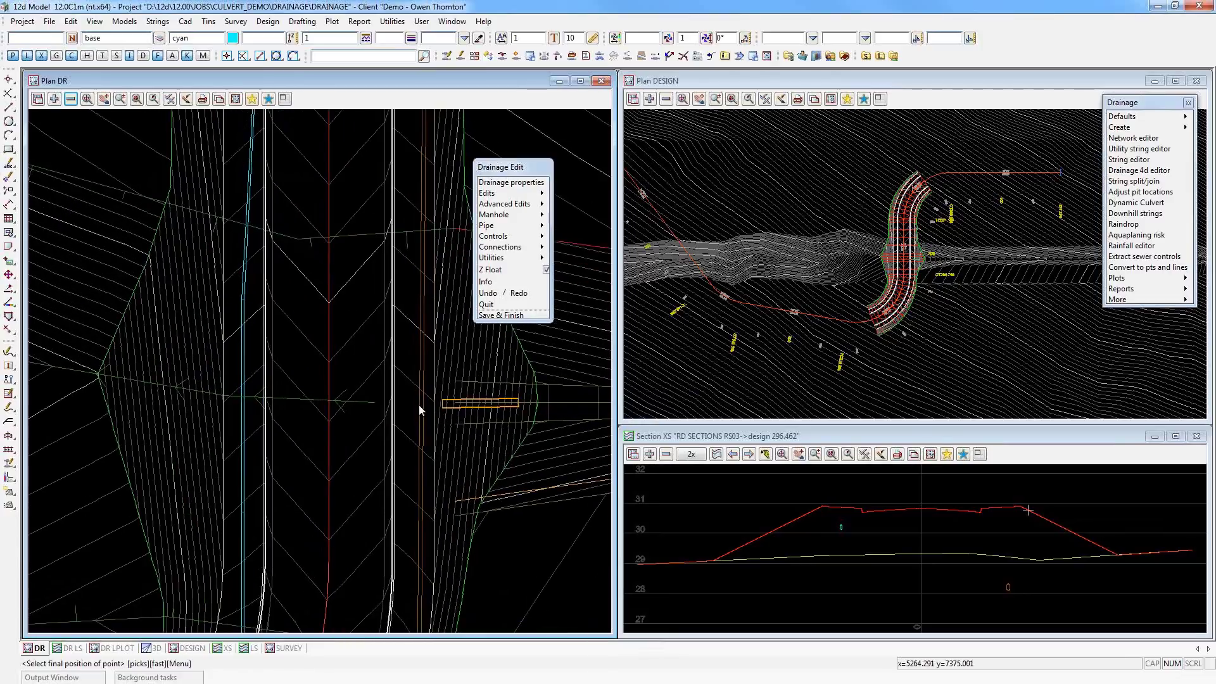
{"action": "right_click", "coordinate": [342, 366]}
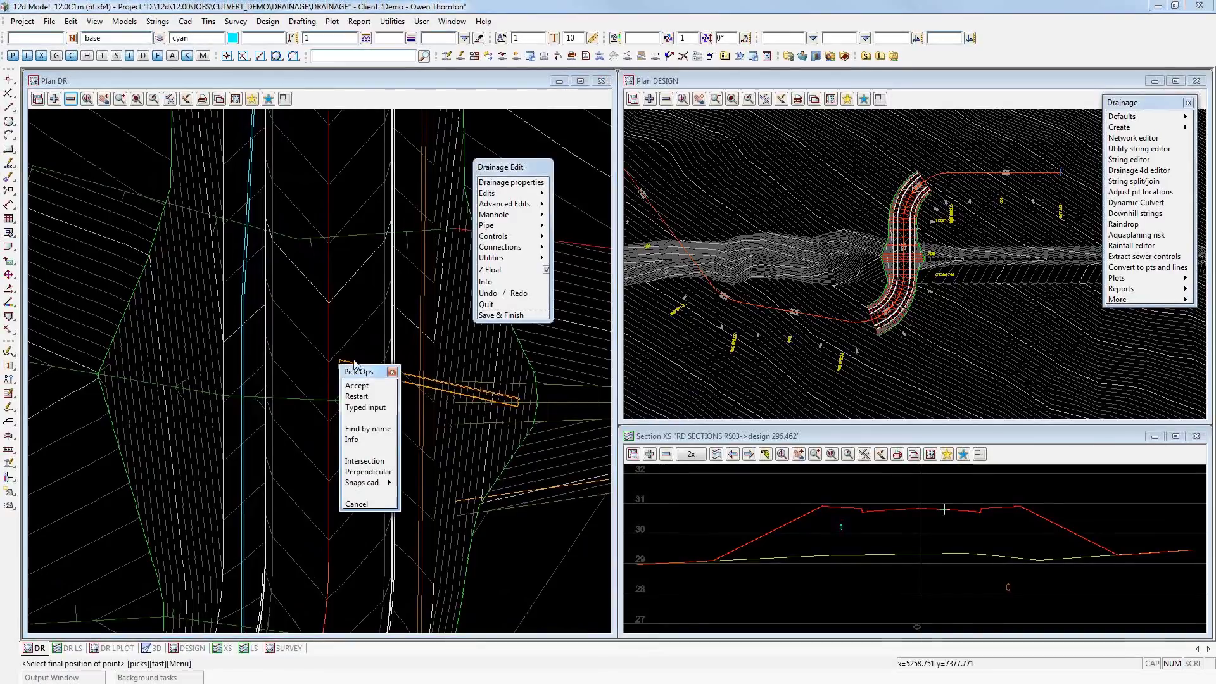
{"action": "left_click", "coordinate": [376, 473]}
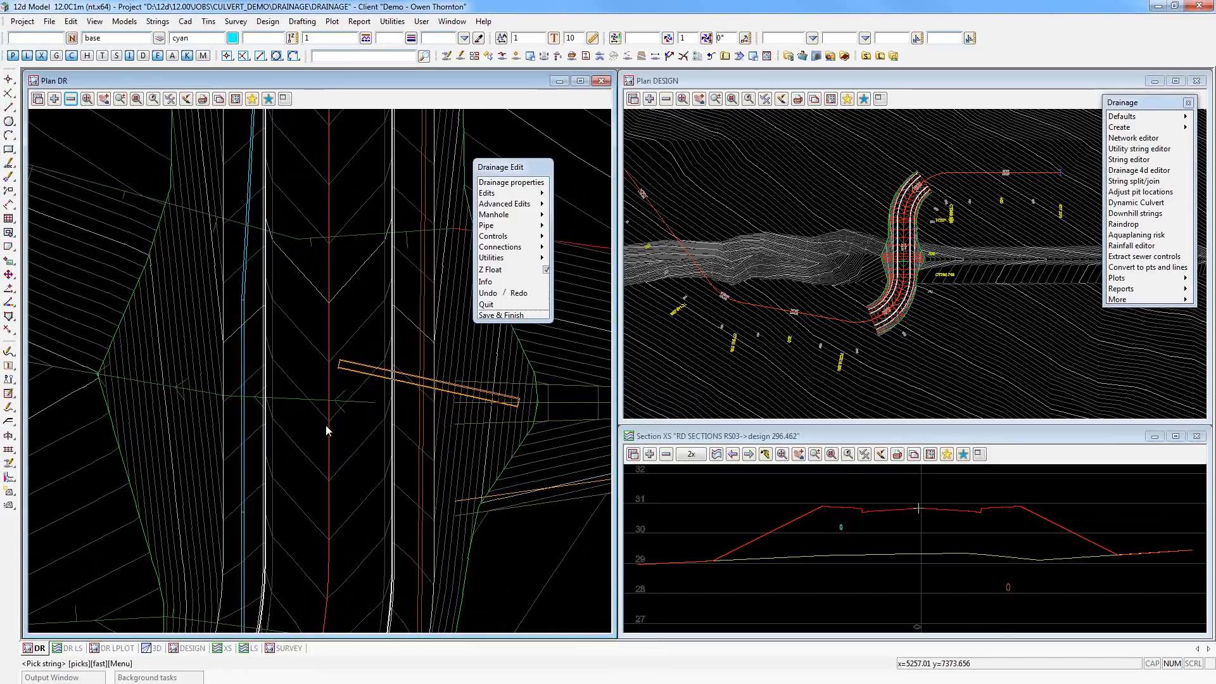
{"action": "left_click", "coordinate": [328, 431]}
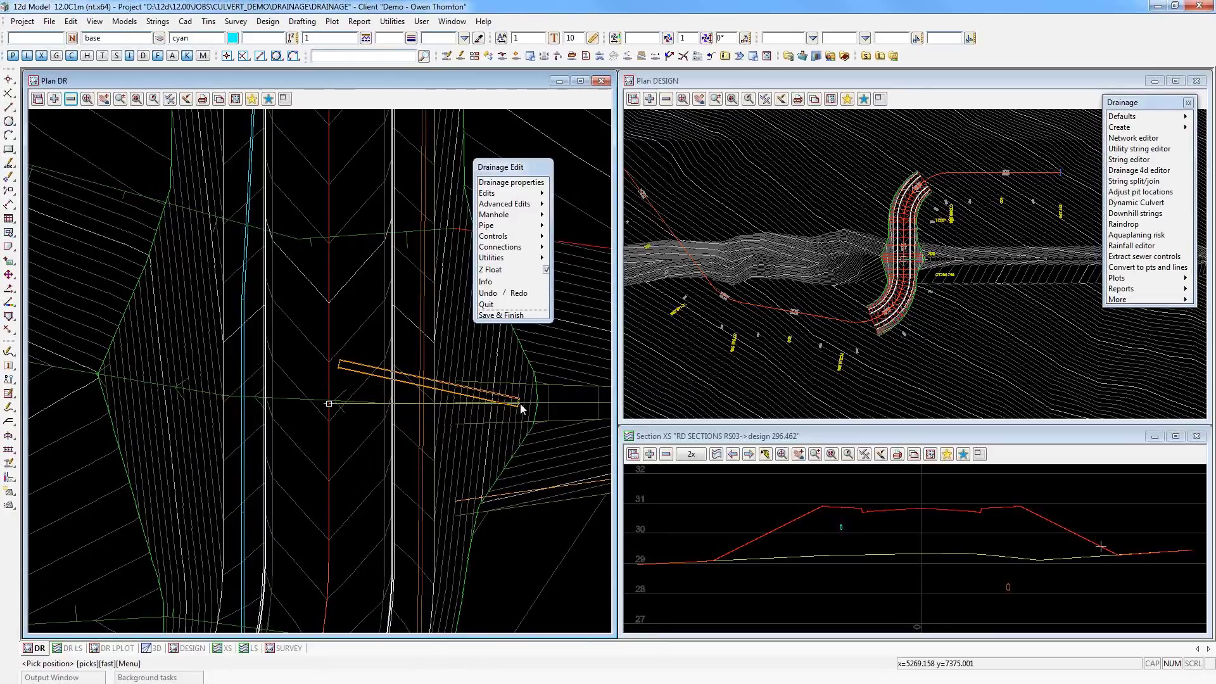
{"action": "scroll", "coordinate": [519, 404], "scroll_direction": "up", "scroll_amount": 1}
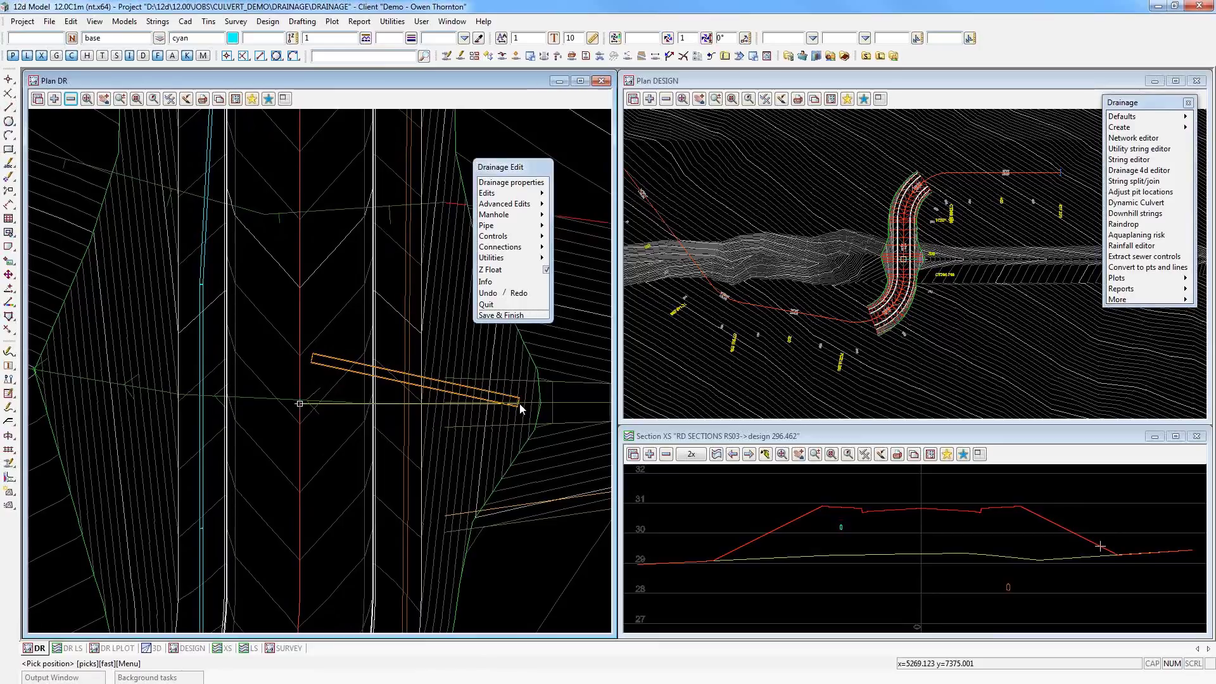
{"action": "left_click", "coordinate": [519, 404]}
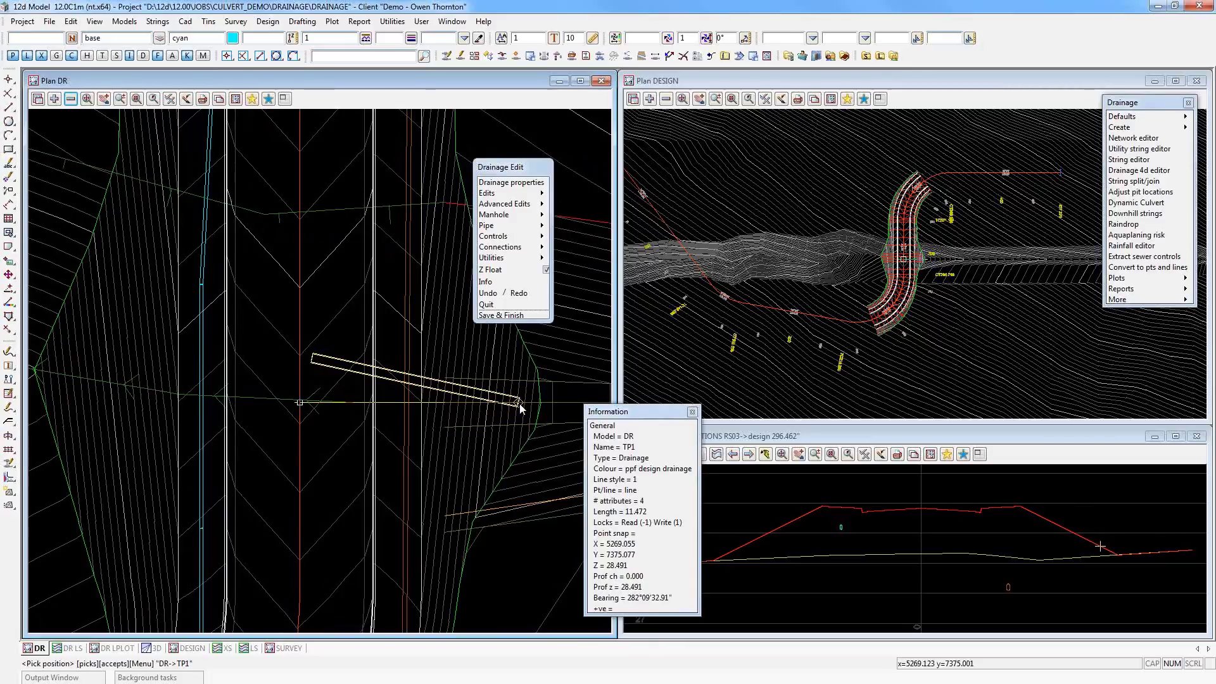
{"action": "left_click", "coordinate": [519, 404]}
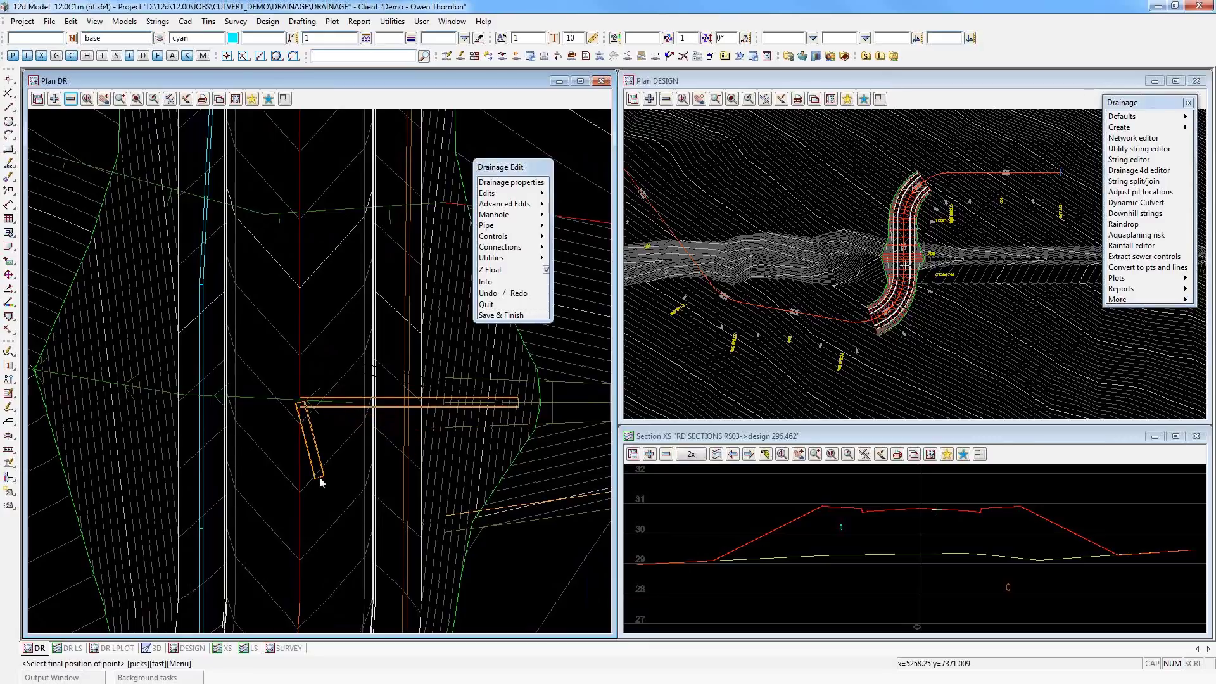
{"action": "left_click", "coordinate": [319, 477]}
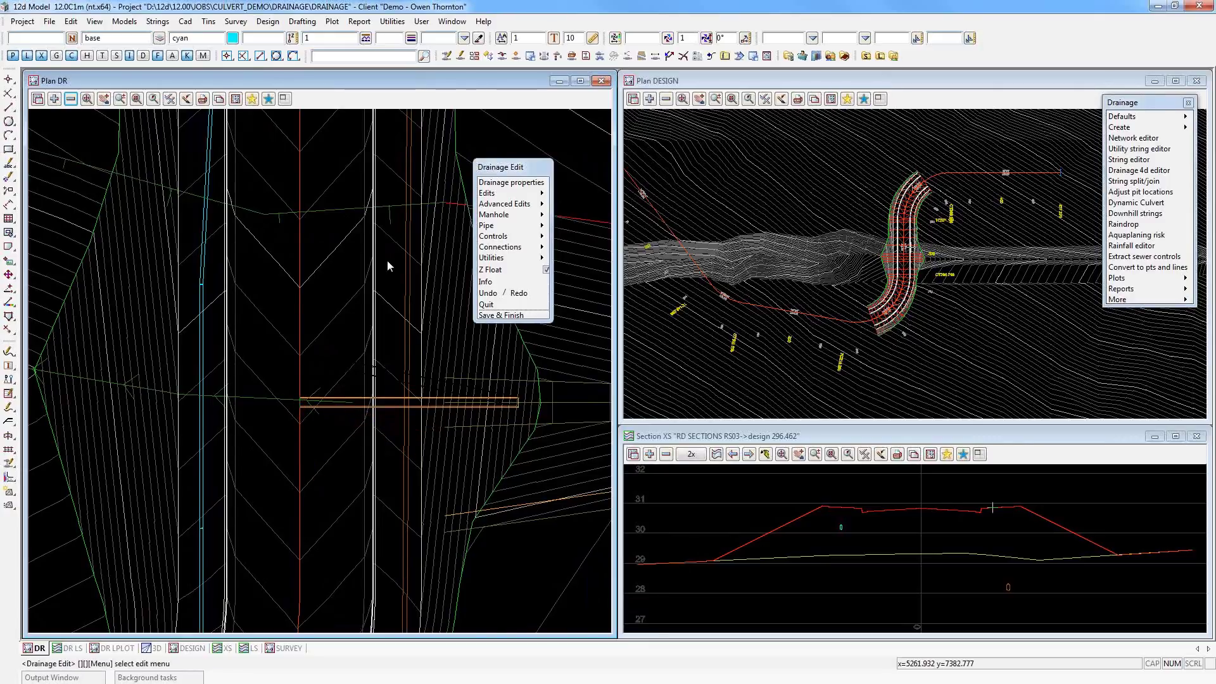
- Extend the TP1 pipe from the road centreline to just inside the western embankment toe, and save and finish the string edit
{"action": "scroll", "coordinate": [387, 261], "scroll_direction": "down", "scroll_amount": 1}
{"action": "scroll", "coordinate": [407, 390], "scroll_direction": "up", "scroll_amount": 1}
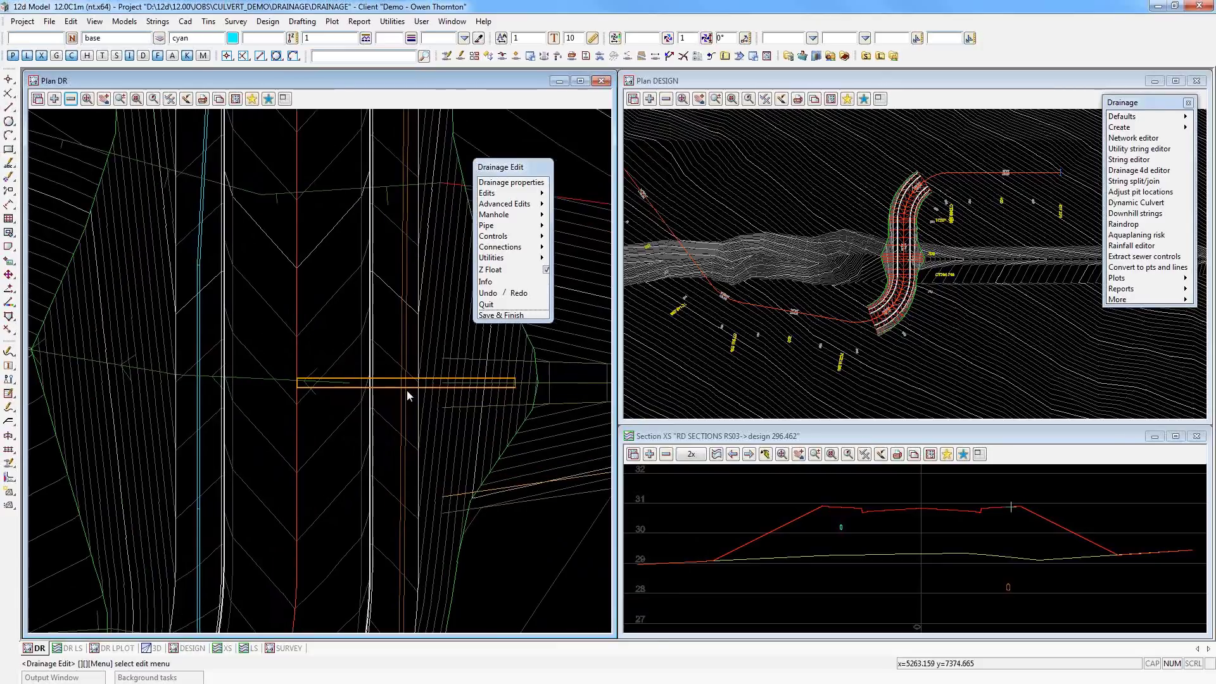
{"action": "scroll", "coordinate": [406, 389], "scroll_direction": "up", "scroll_amount": 1}
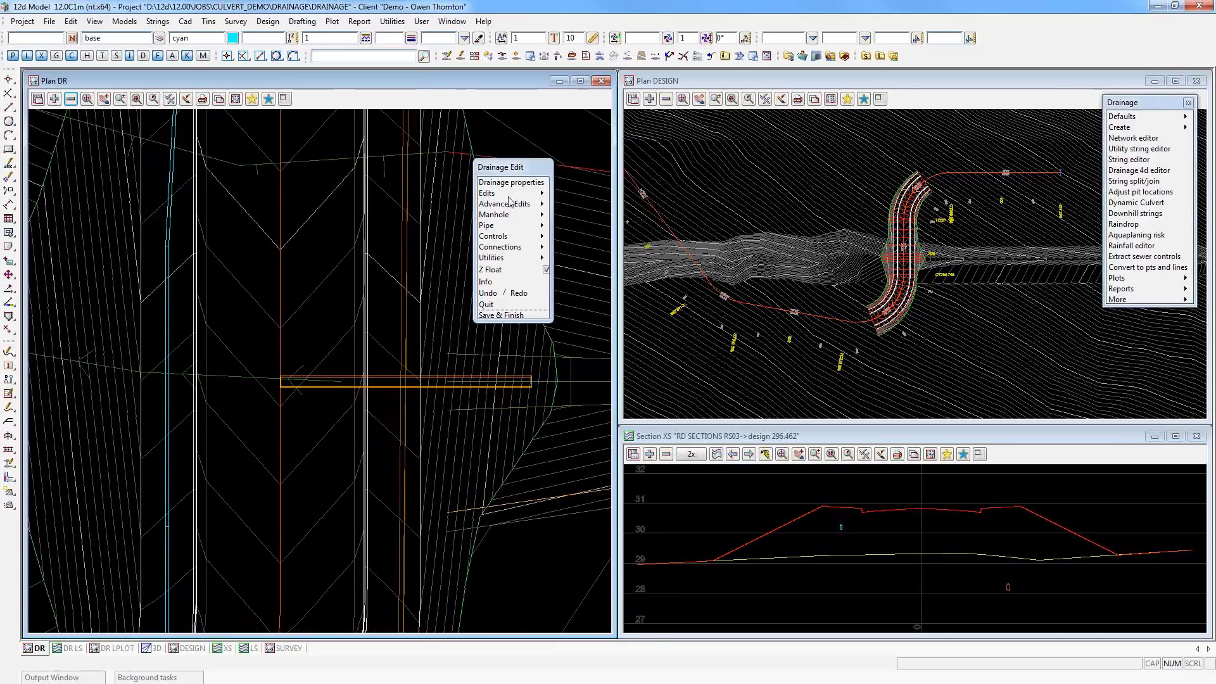
{"action": "left_click", "coordinate": [542, 192]}
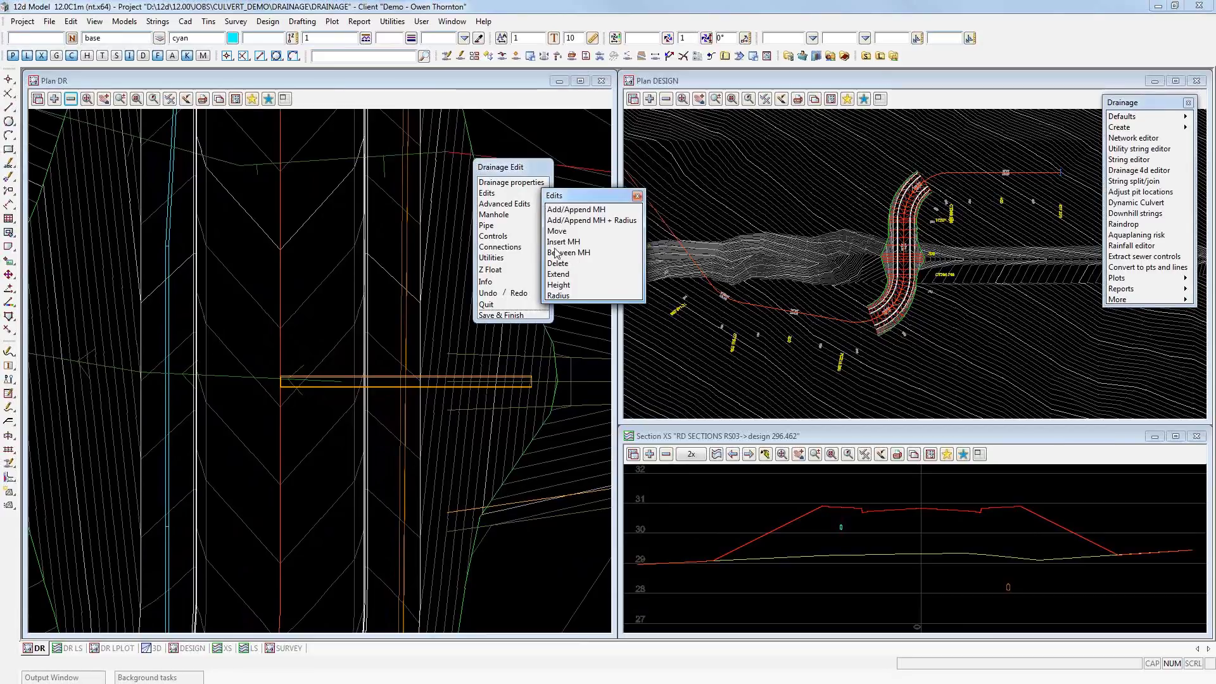
{"action": "left_click", "coordinate": [570, 275]}
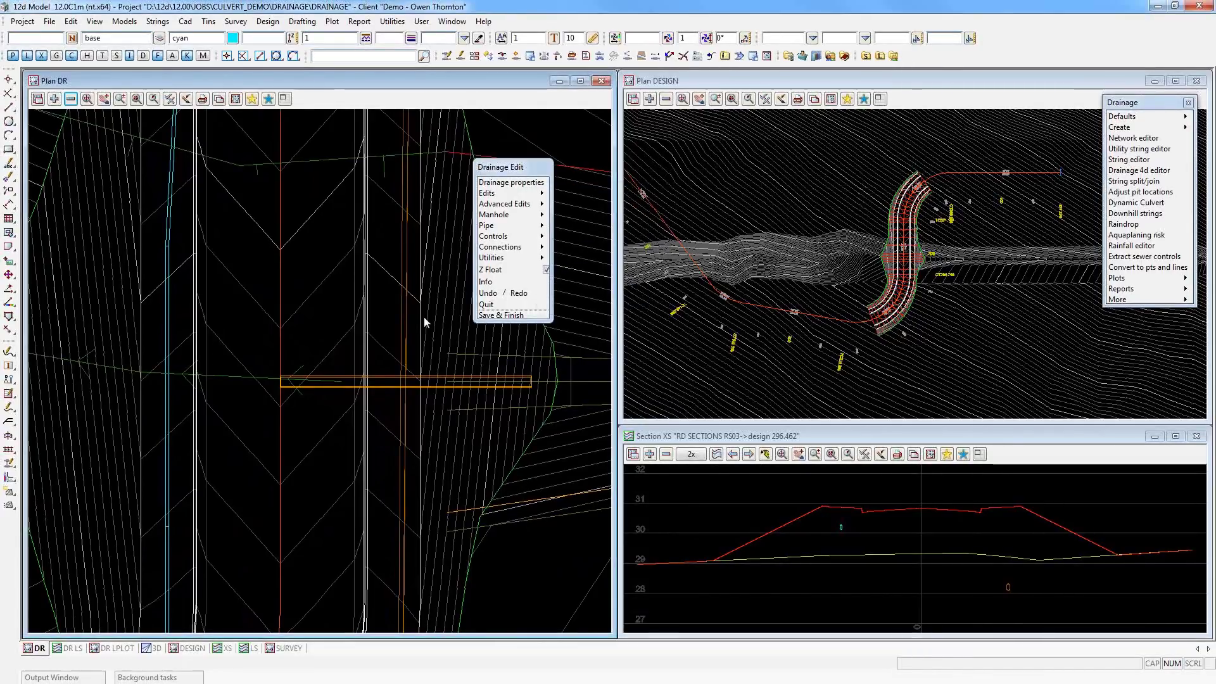
{"action": "left_click", "coordinate": [322, 383]}
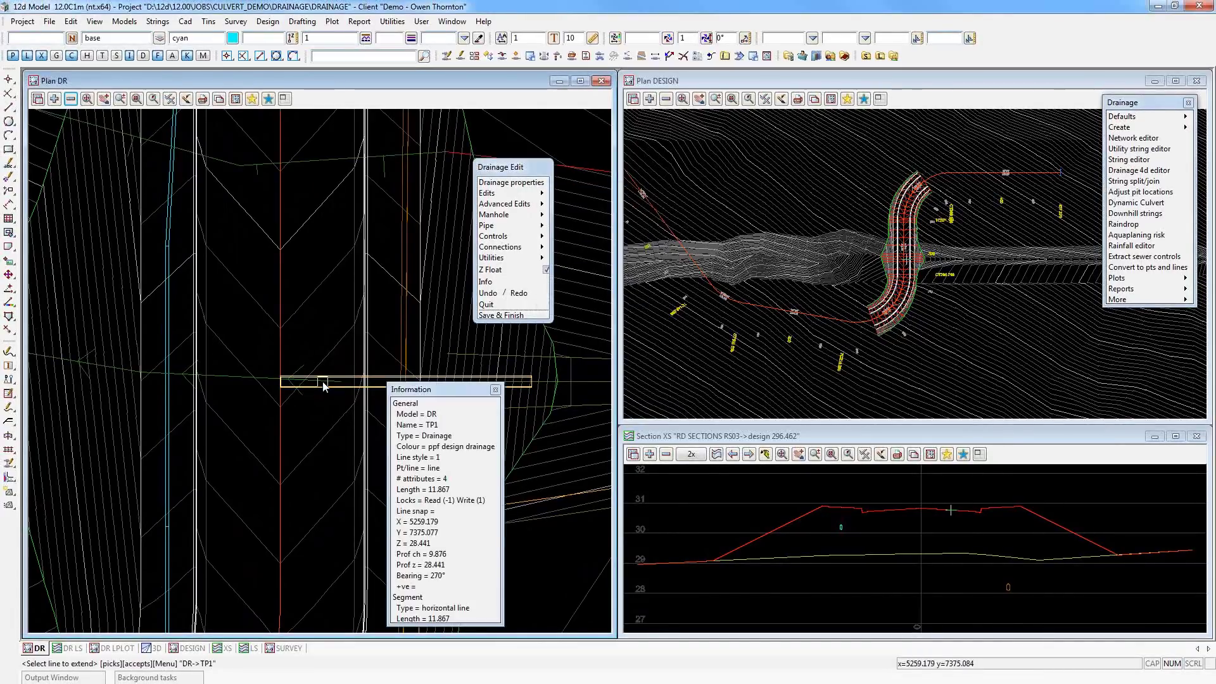
{"action": "middle_click", "coordinate": [322, 384]}
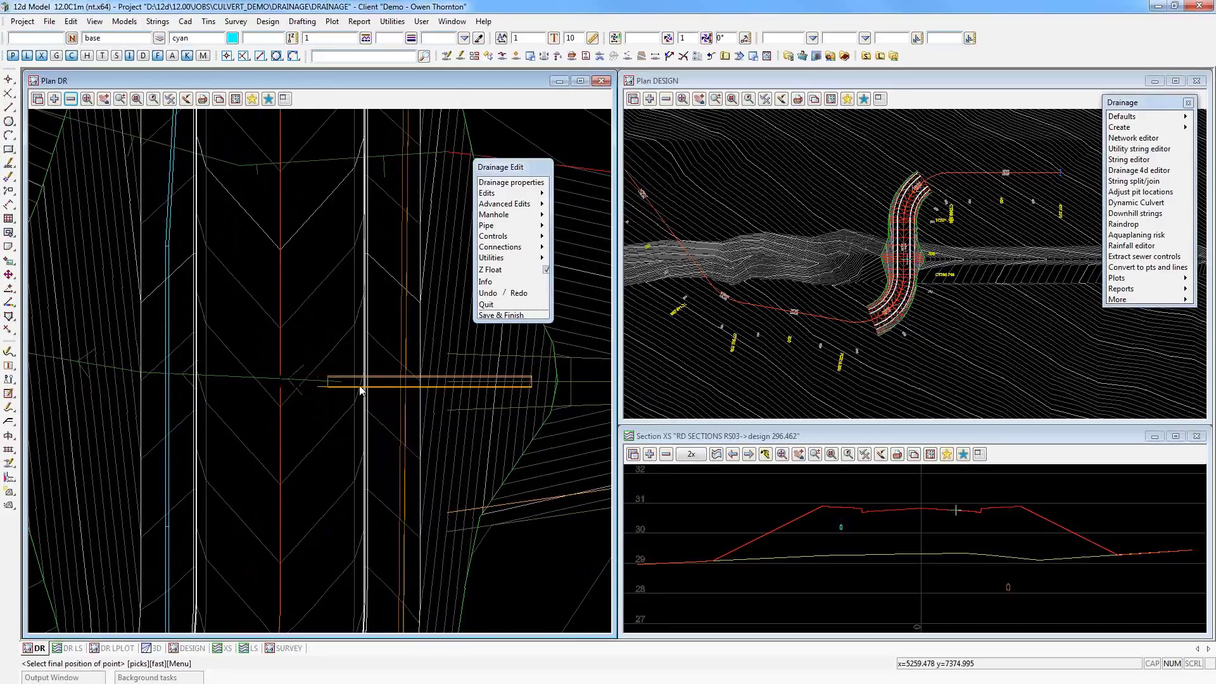
{"action": "scroll", "coordinate": [374, 389], "scroll_direction": "down", "scroll_amount": 1}
{"action": "scroll", "coordinate": [374, 389], "scroll_direction": "down", "scroll_amount": 1}
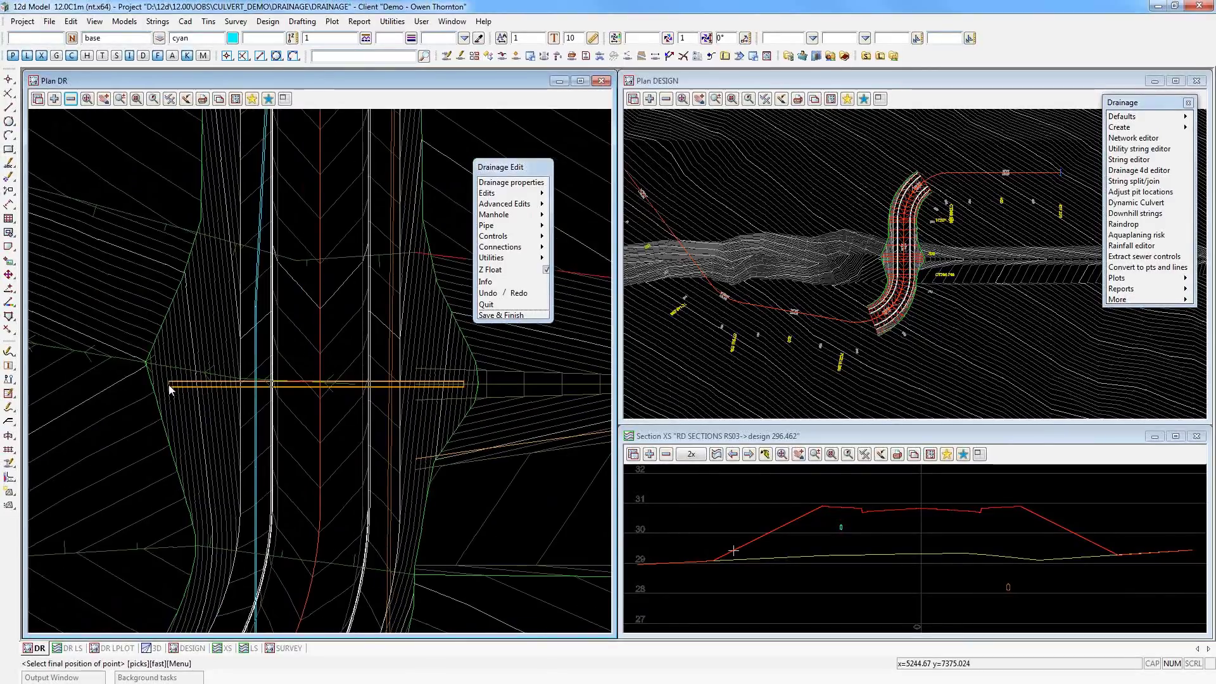
{"action": "scroll", "coordinate": [170, 389], "scroll_direction": "up", "scroll_amount": 1}
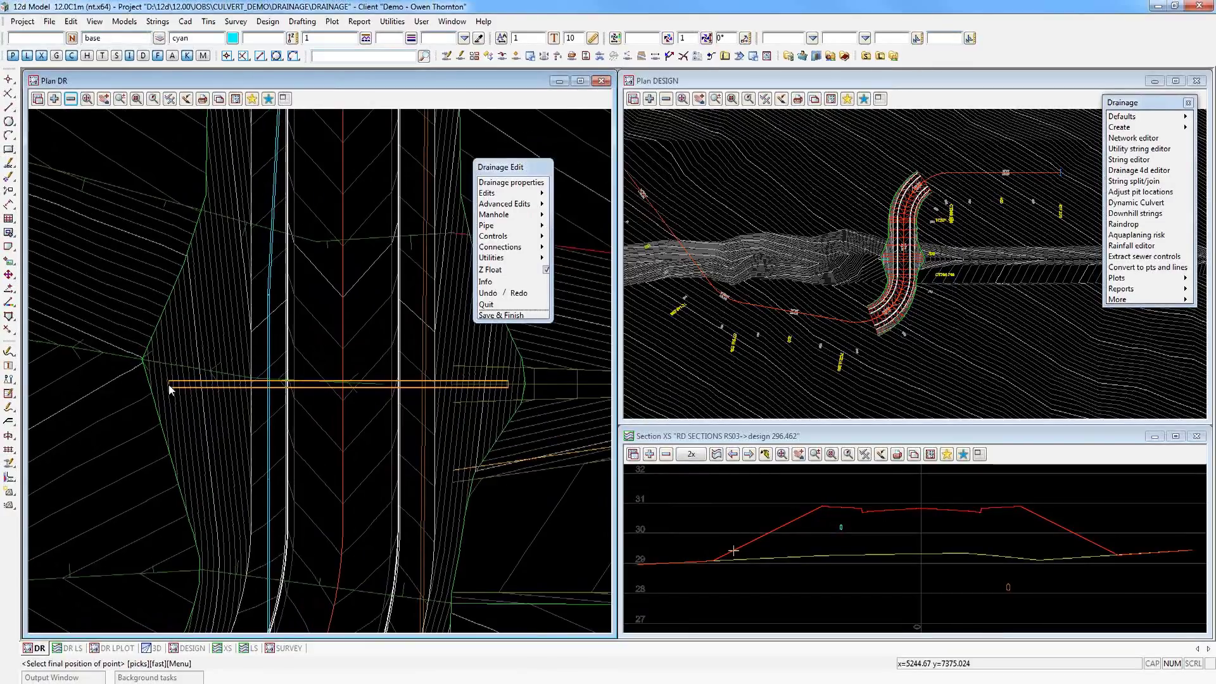
{"action": "scroll", "coordinate": [170, 389], "scroll_direction": "up", "scroll_amount": 1}
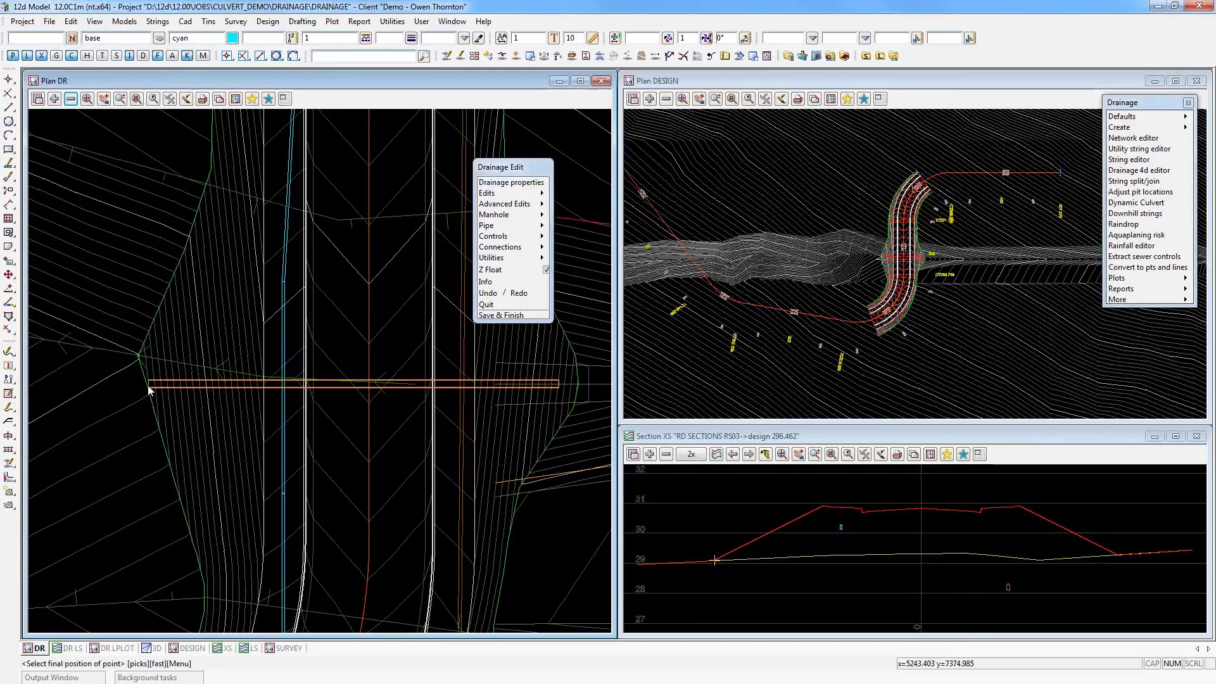
{"action": "left_click", "coordinate": [164, 385]}
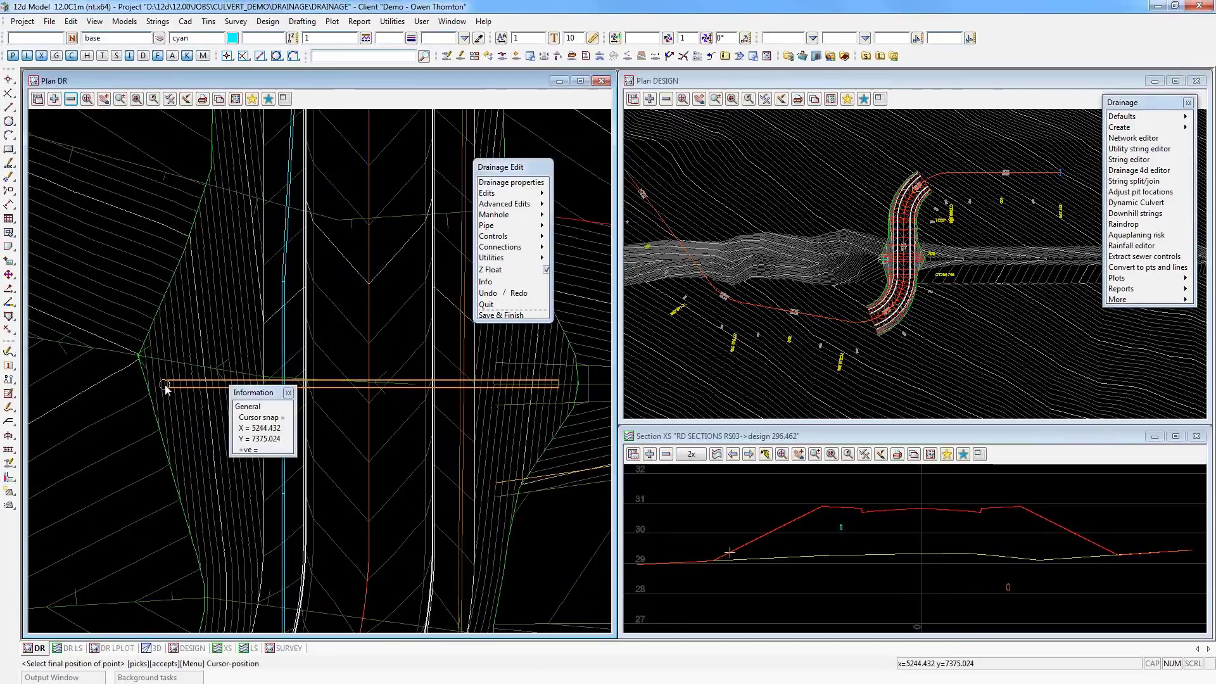
{"action": "middle_click", "coordinate": [165, 387]}
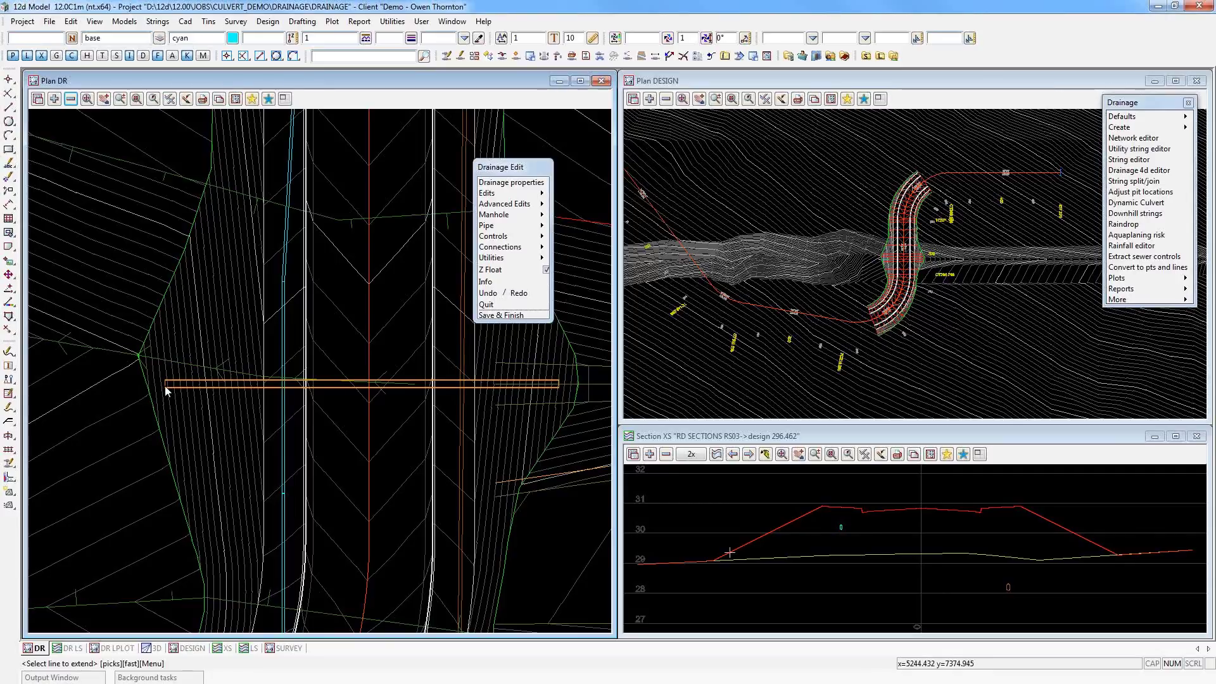
{"action": "left_click", "coordinate": [513, 315]}
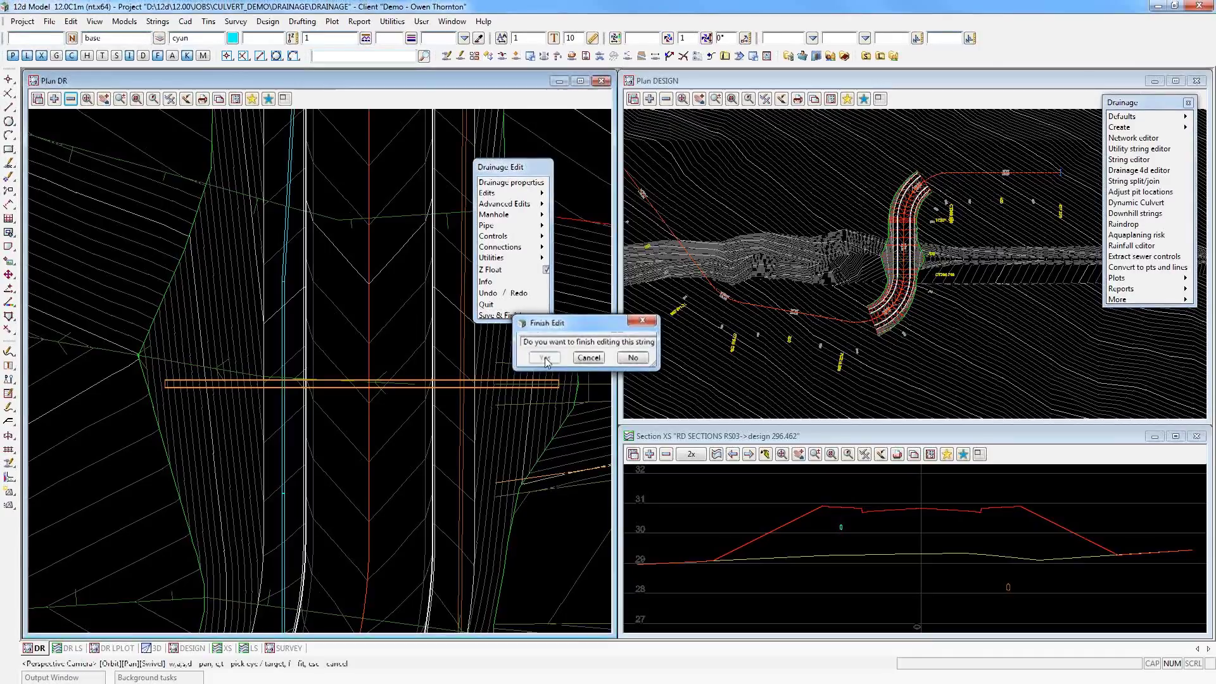
{"action": "left_click", "coordinate": [544, 359]}
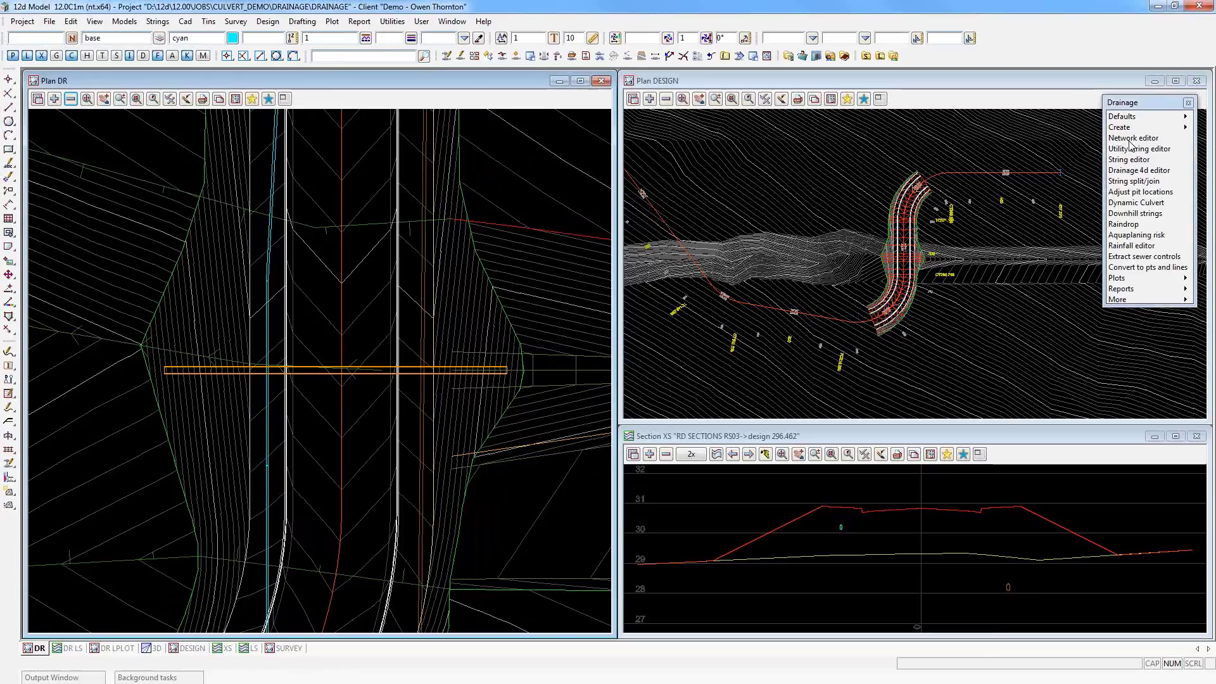
- Load TP1 into the Drainage Network Editor from its eastern pit, updating from drainage.4d and suppressing the question for this session
{"action": "left_click", "coordinate": [446, 57]}
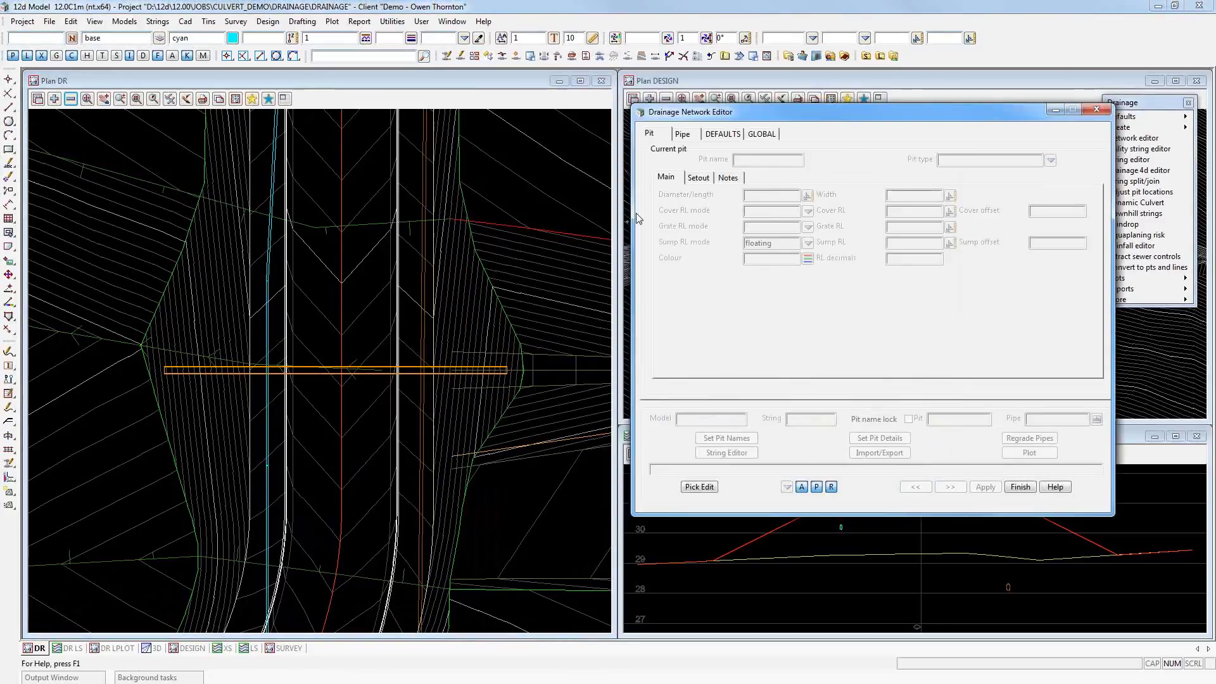
{"action": "left_click", "coordinate": [504, 371]}
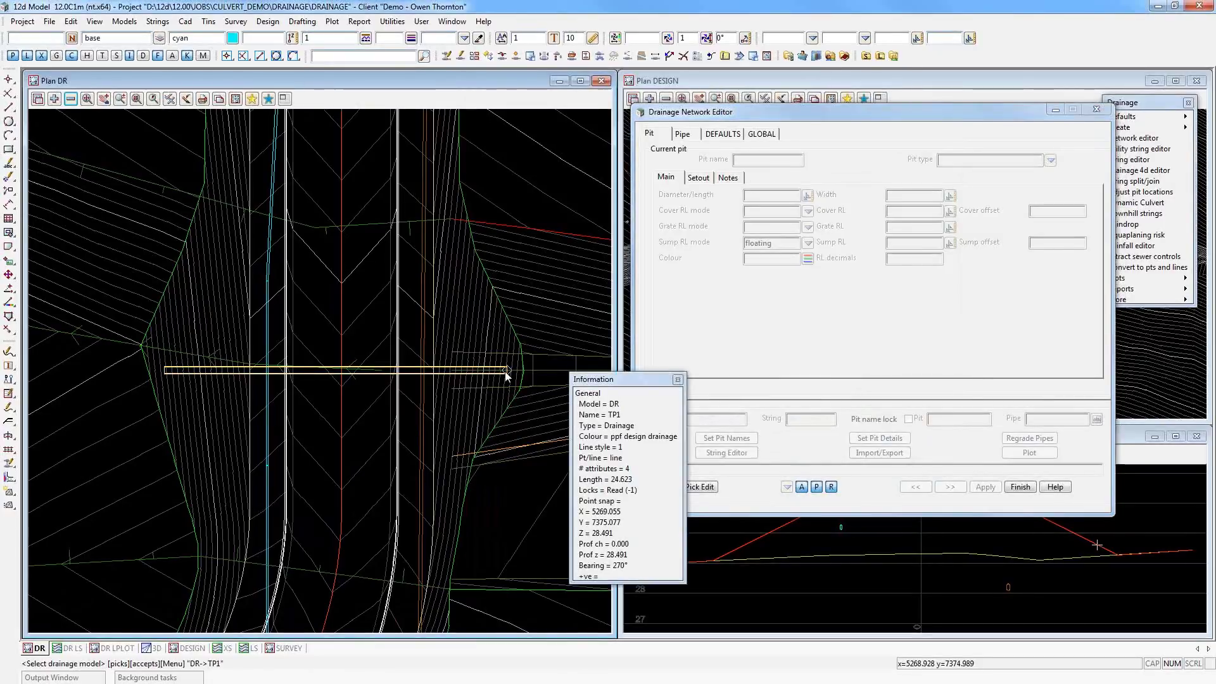
{"action": "middle_click", "coordinate": [504, 371]}
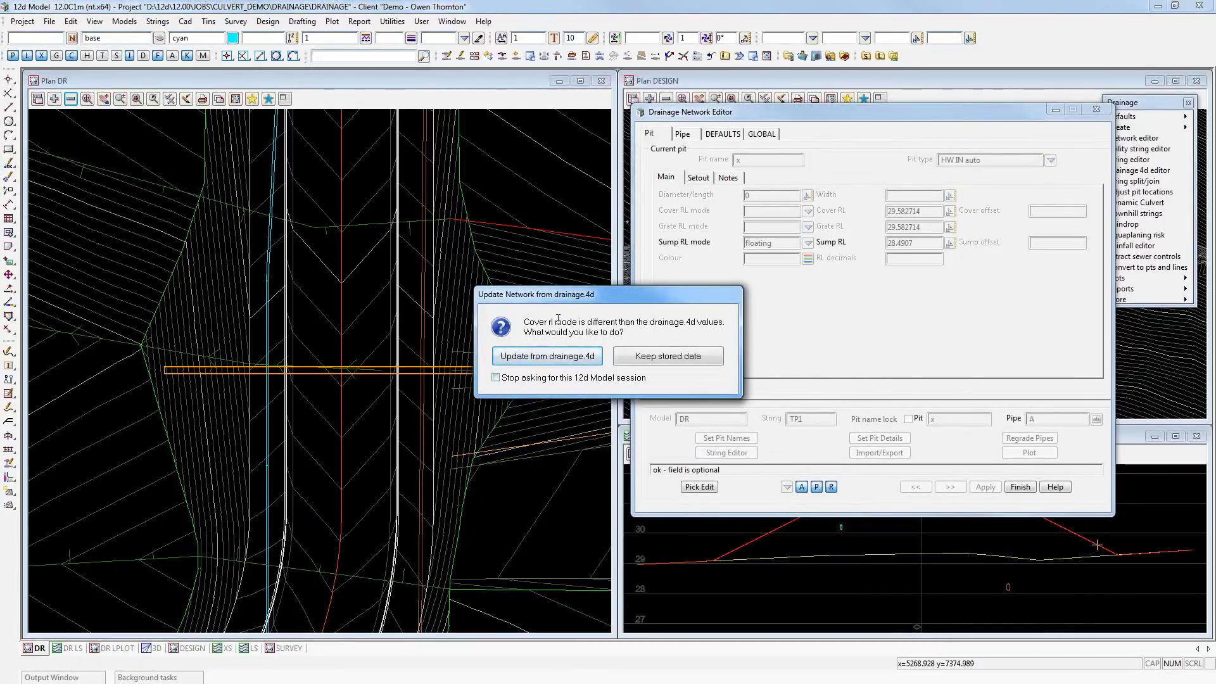
{"action": "left_click", "coordinate": [496, 378]}
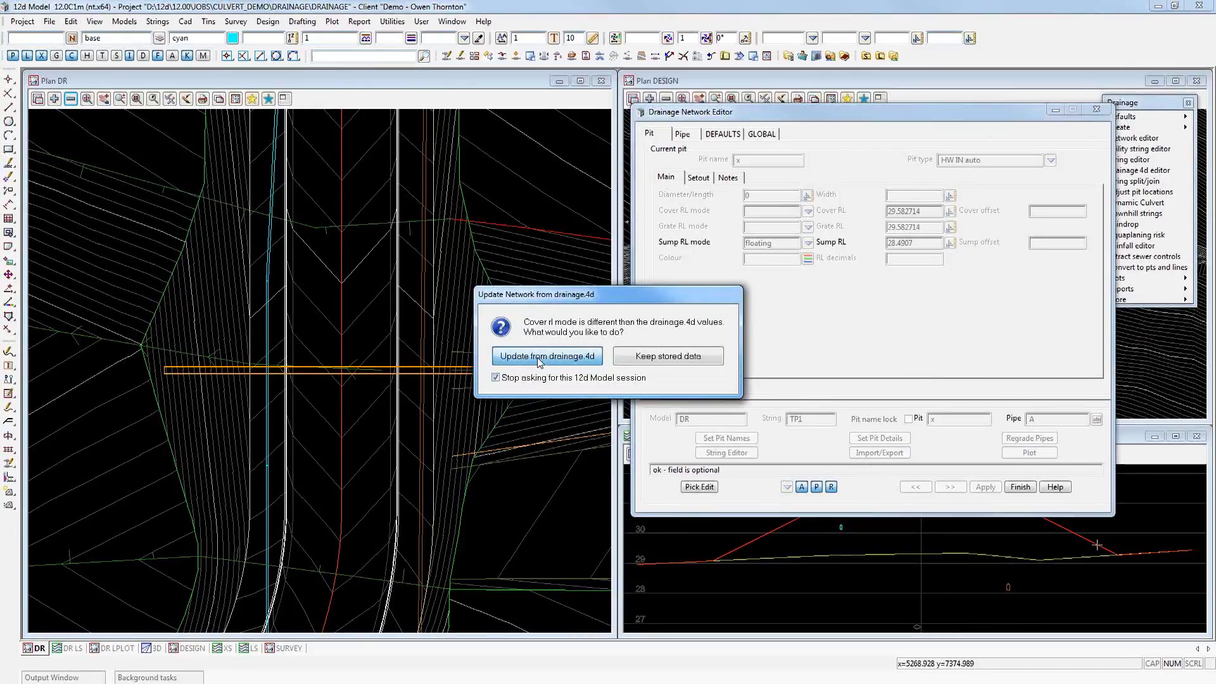
{"action": "left_click", "coordinate": [539, 359]}
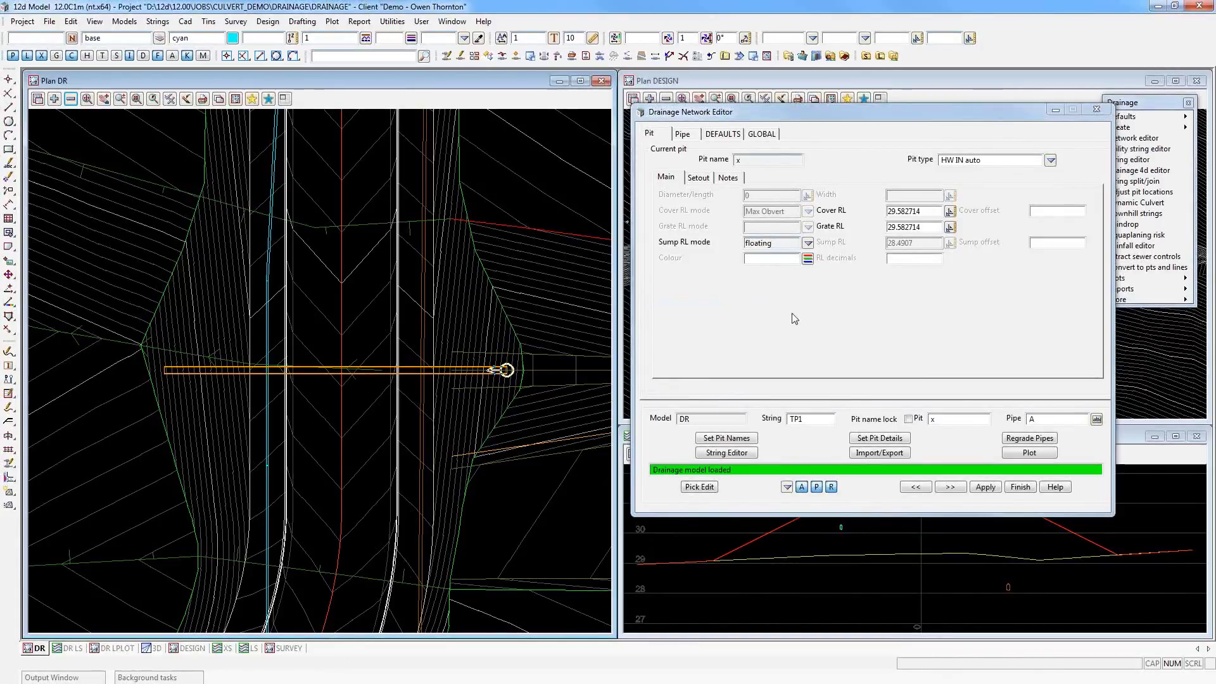
- Review the global drainage data in the network editor, including the tins, utility models, display and notes settings
{"action": "left_click", "coordinate": [763, 134]}
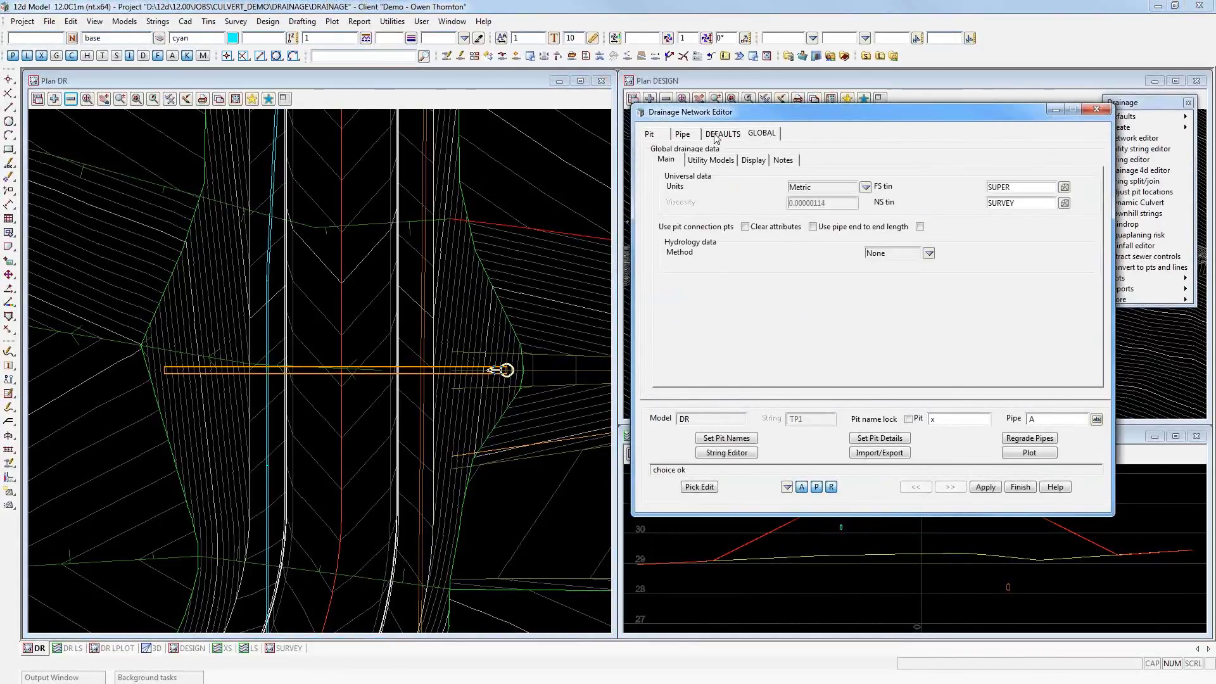
{"action": "left_click", "coordinate": [717, 135]}
{"action": "left_click", "coordinate": [766, 134]}
{"action": "left_click", "coordinate": [719, 160]}
{"action": "left_click", "coordinate": [754, 161]}
{"action": "left_click", "coordinate": [783, 160]}
{"action": "left_click", "coordinate": [711, 161]}
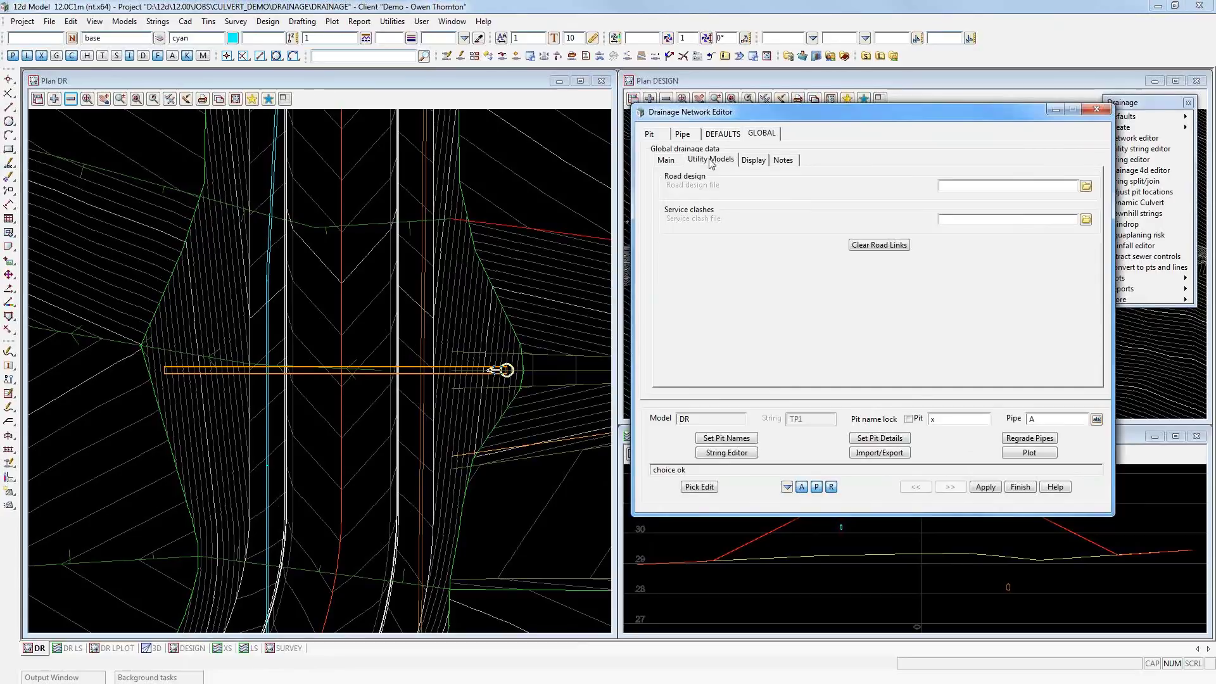
{"action": "left_click", "coordinate": [667, 160]}
- Examine the default pit and pipe settings for blank fields, comparing the cover RL mode with the global tin settings
{"action": "left_click", "coordinate": [723, 134]}
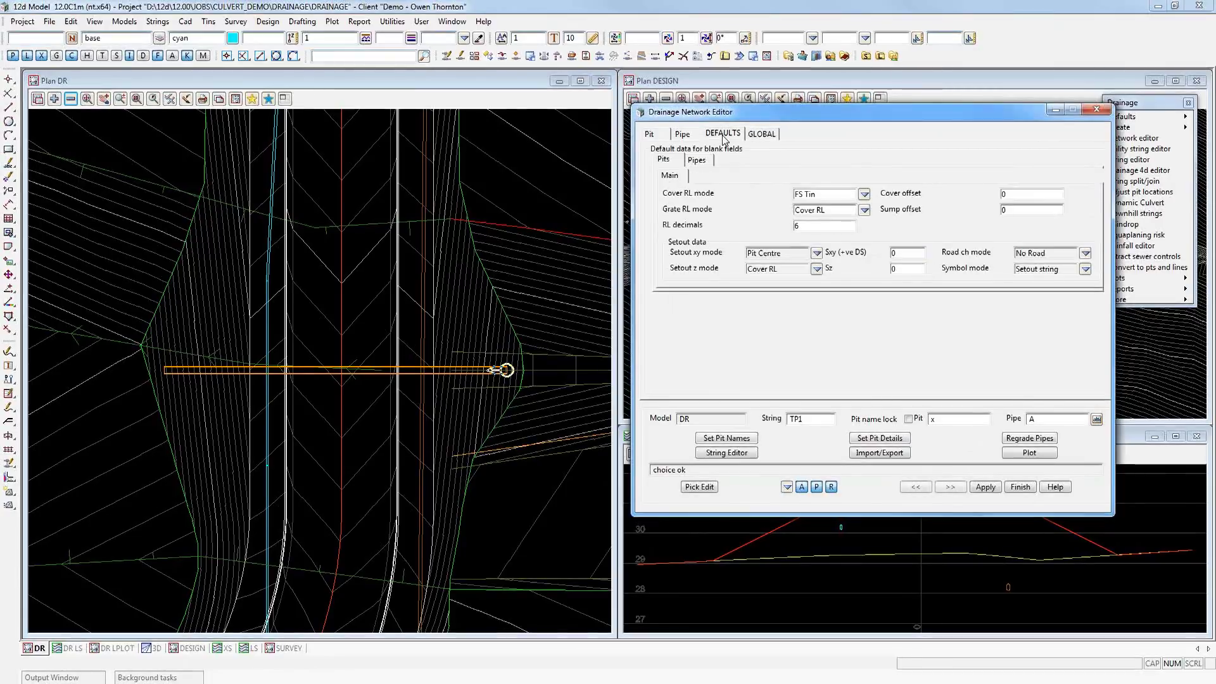
{"action": "left_click", "coordinate": [704, 162]}
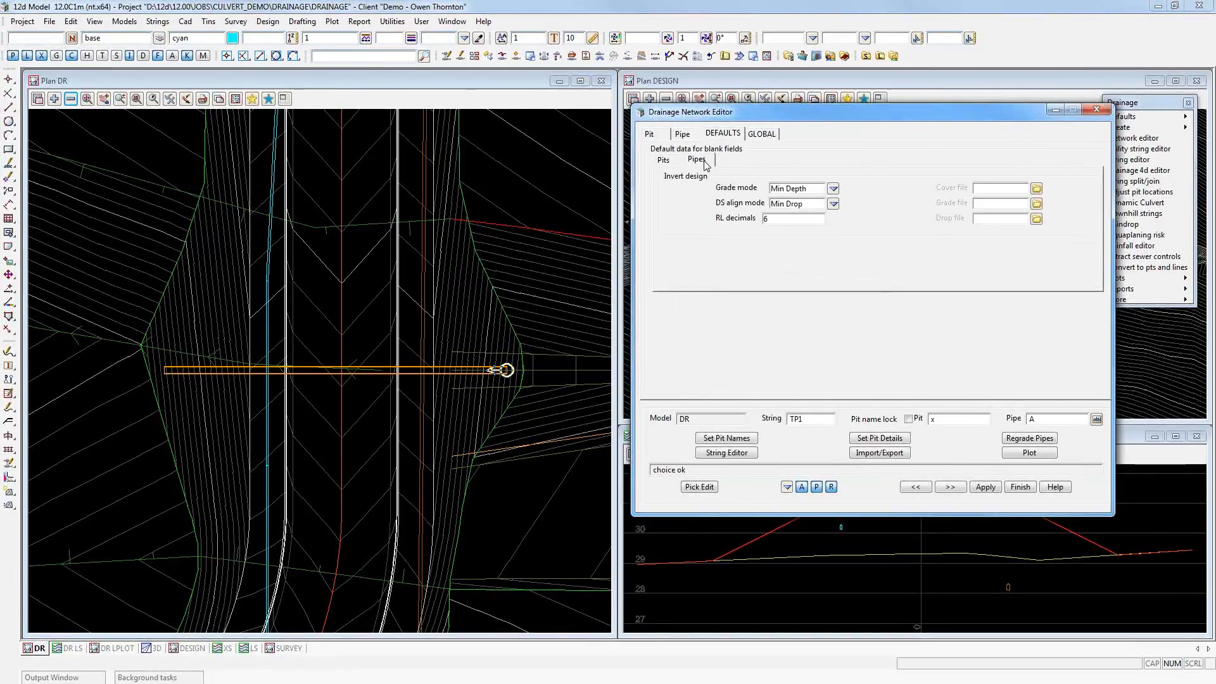
{"action": "left_click", "coordinate": [670, 161]}
{"action": "left_click", "coordinate": [764, 134]}
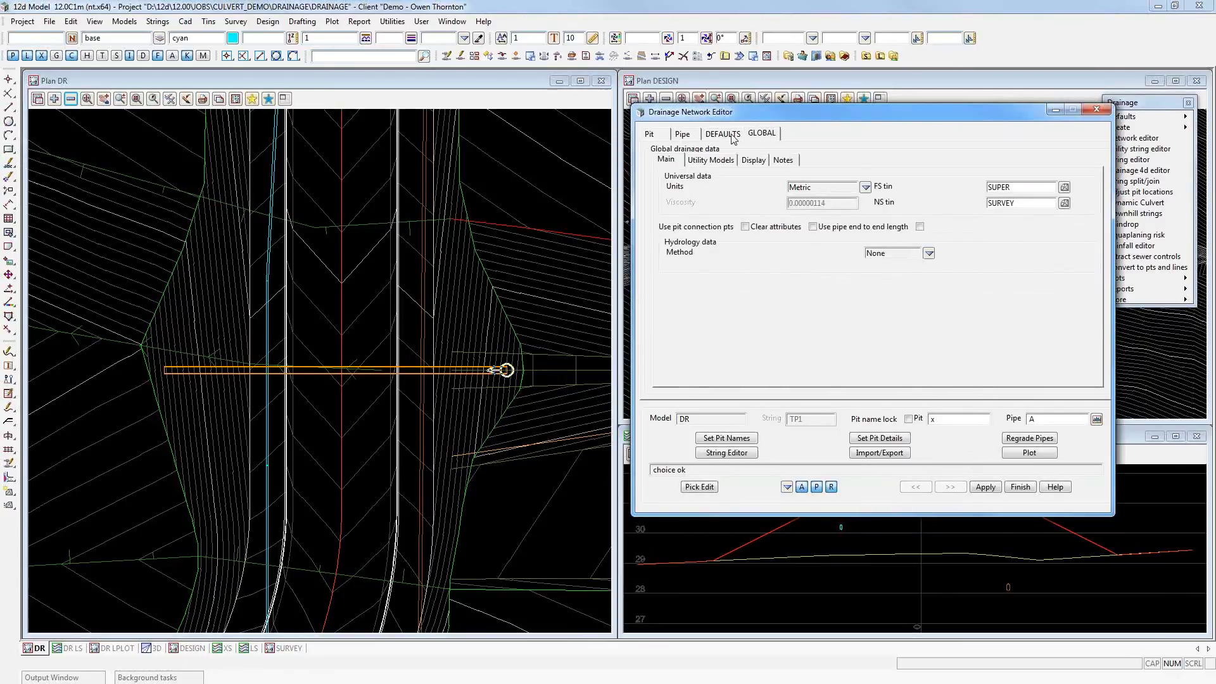
{"action": "left_click", "coordinate": [726, 134]}
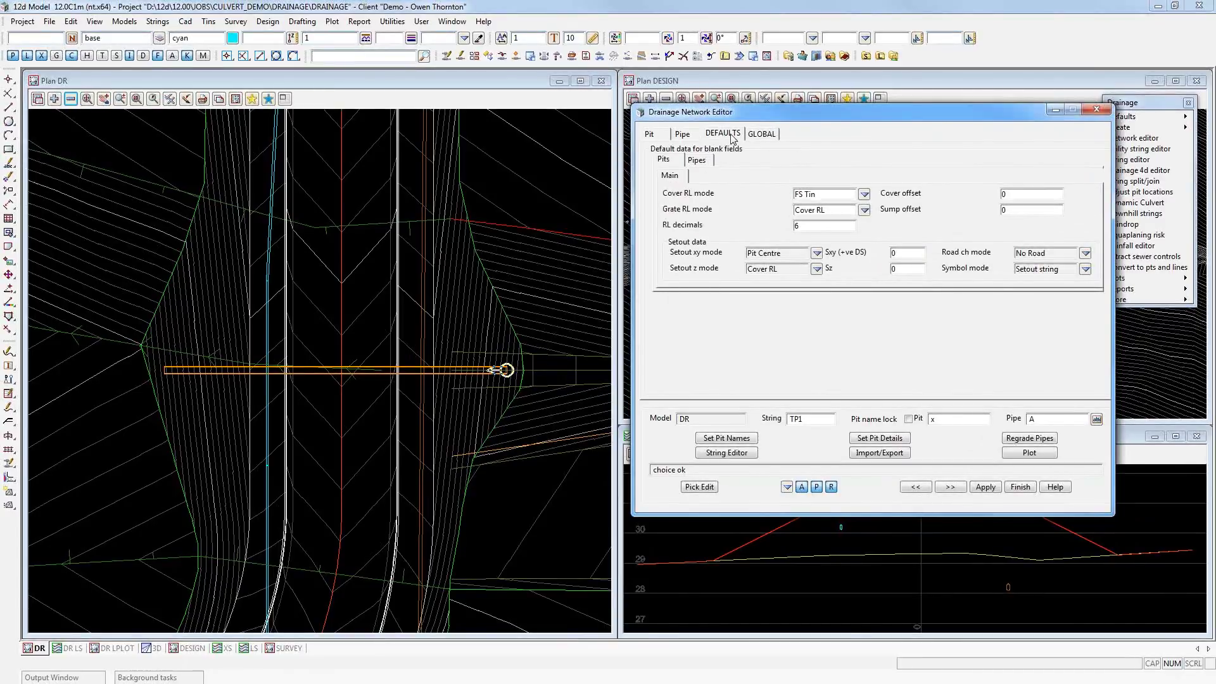
{"action": "left_click", "coordinate": [761, 135]}
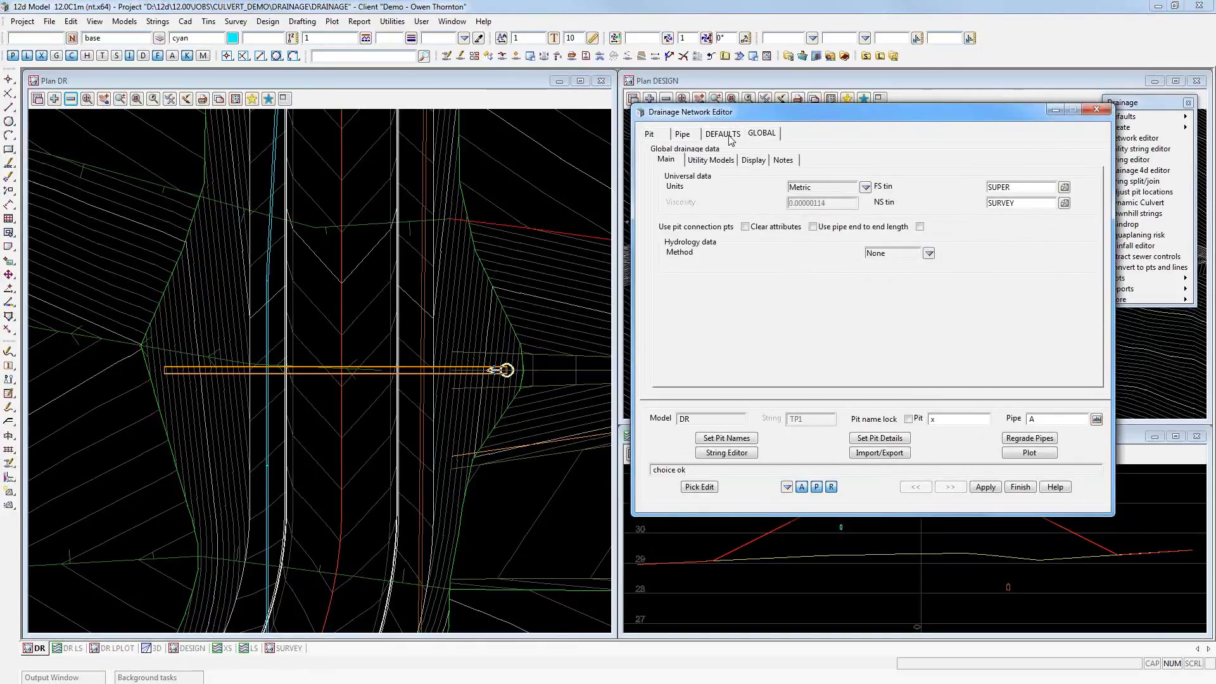
{"action": "left_click", "coordinate": [737, 136]}
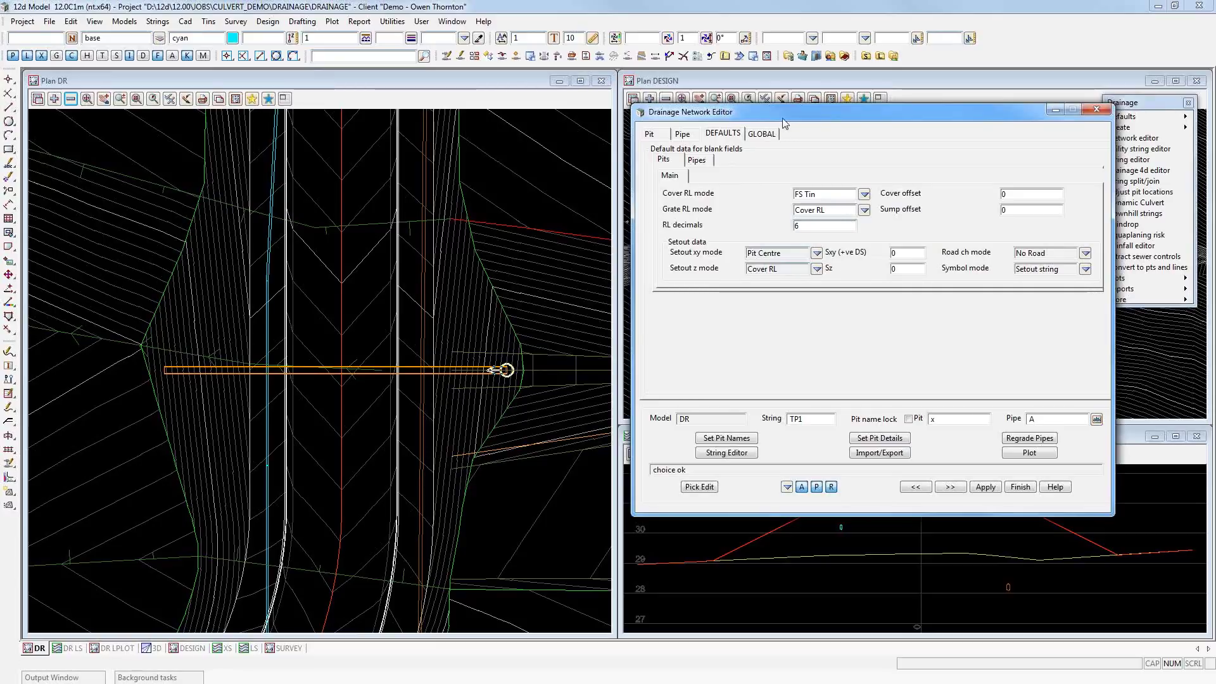
- Finish the network editor and read the drainage template file culvert_model_template.12da into drainage model DR
{"action": "left_click", "coordinate": [1020, 487]}
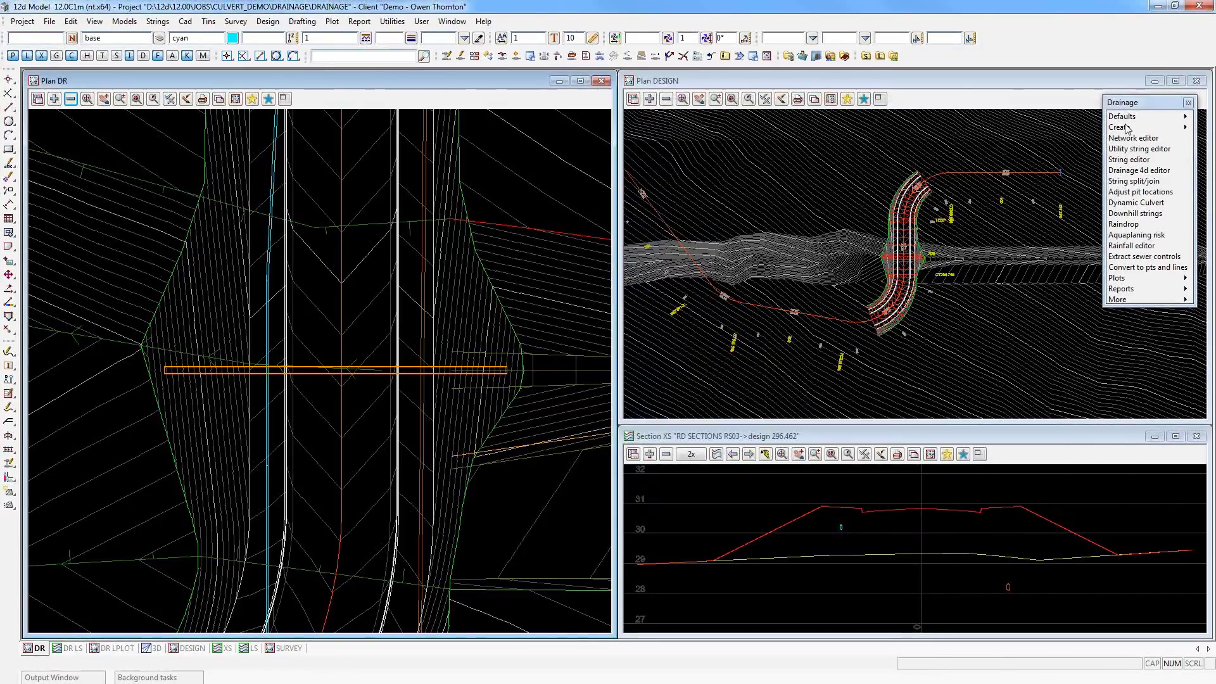
{"action": "left_click", "coordinate": [1180, 127]}
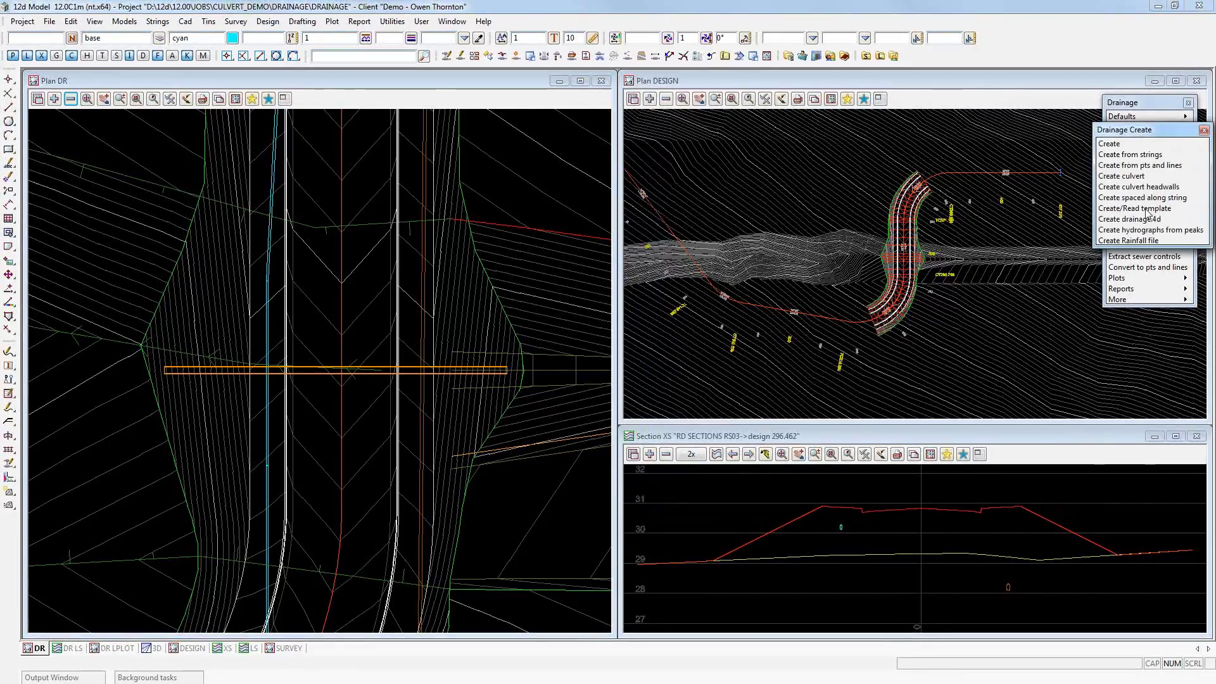
{"action": "left_click", "coordinate": [1146, 211]}
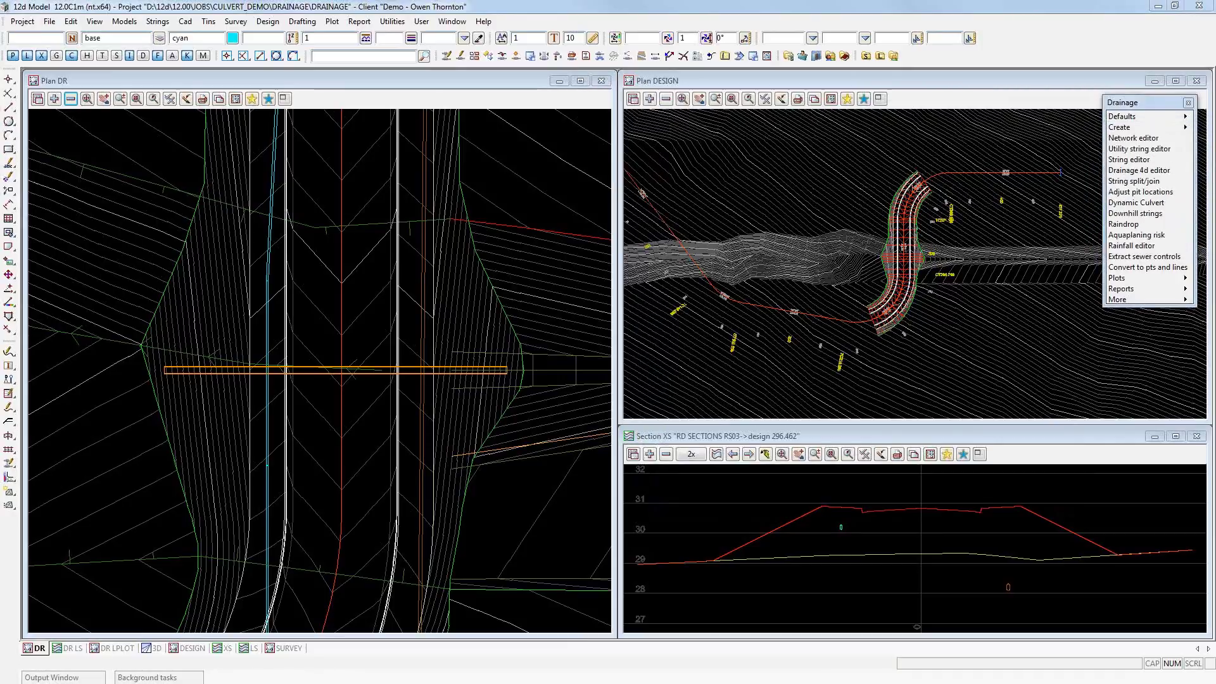
{"action": "left_click", "coordinate": [818, 136]}
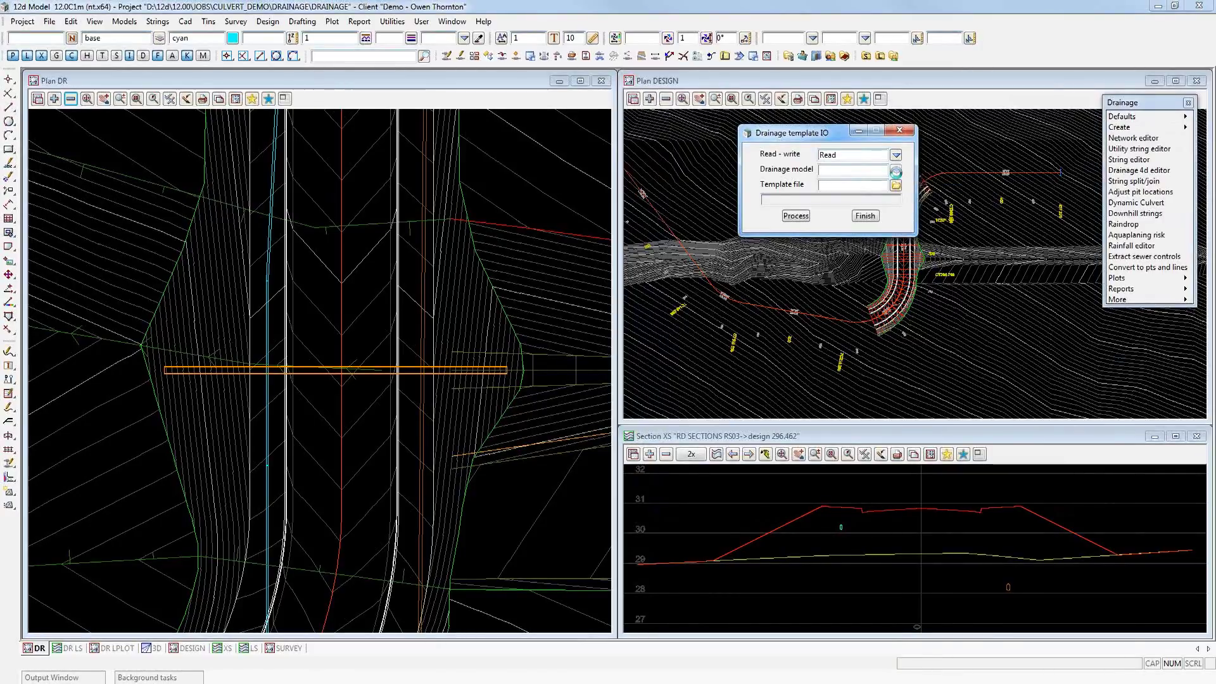
{"action": "left_click", "coordinate": [896, 171]}
{"action": "left_click", "coordinate": [910, 276]}
{"action": "left_click", "coordinate": [1012, 636]}
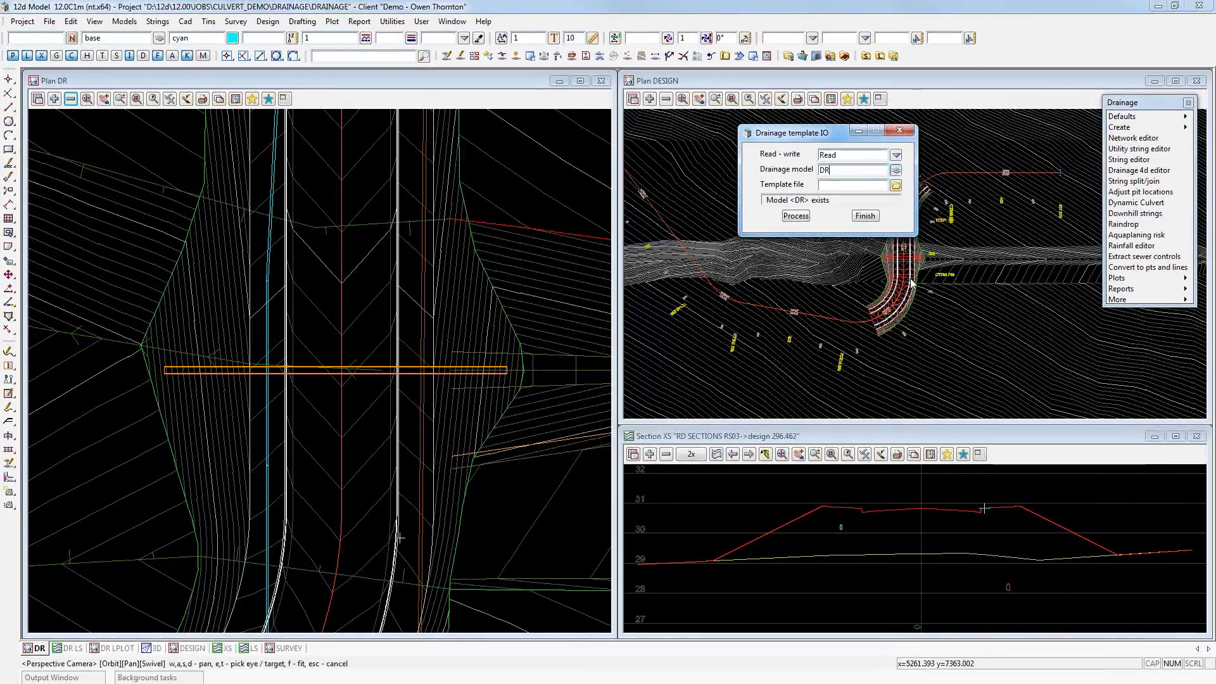
{"action": "left_click", "coordinate": [896, 186]}
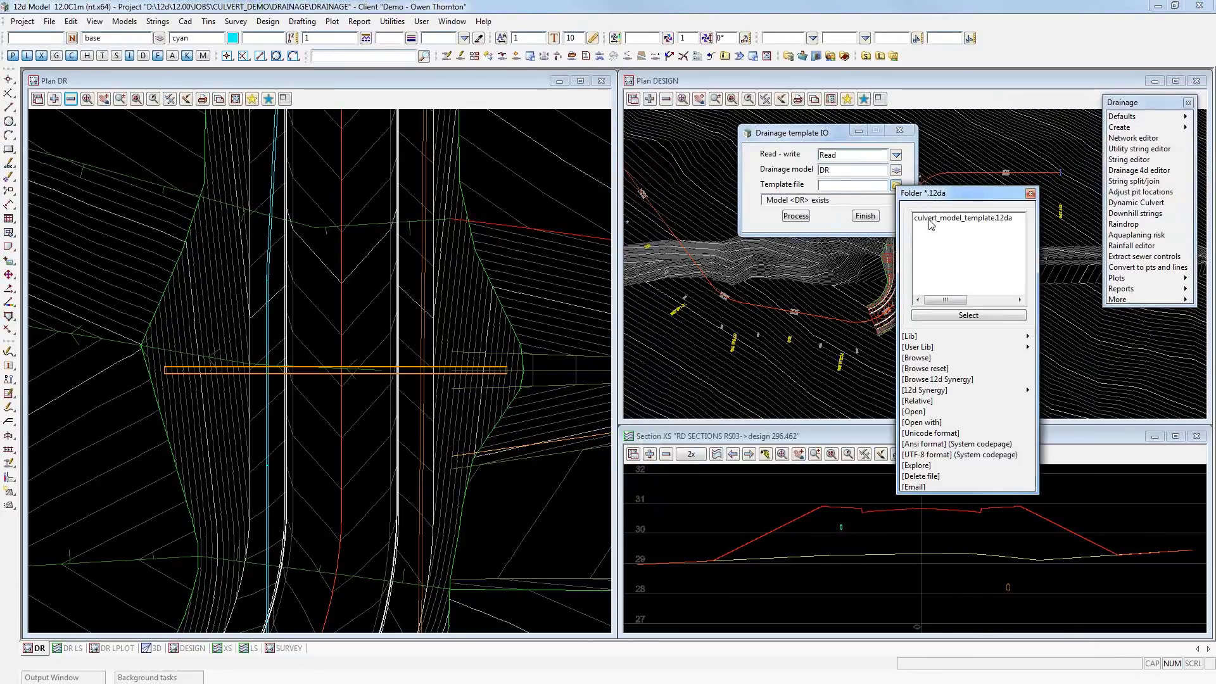
{"action": "left_click", "coordinate": [929, 219]}
{"action": "double_click", "coordinate": [931, 219]}
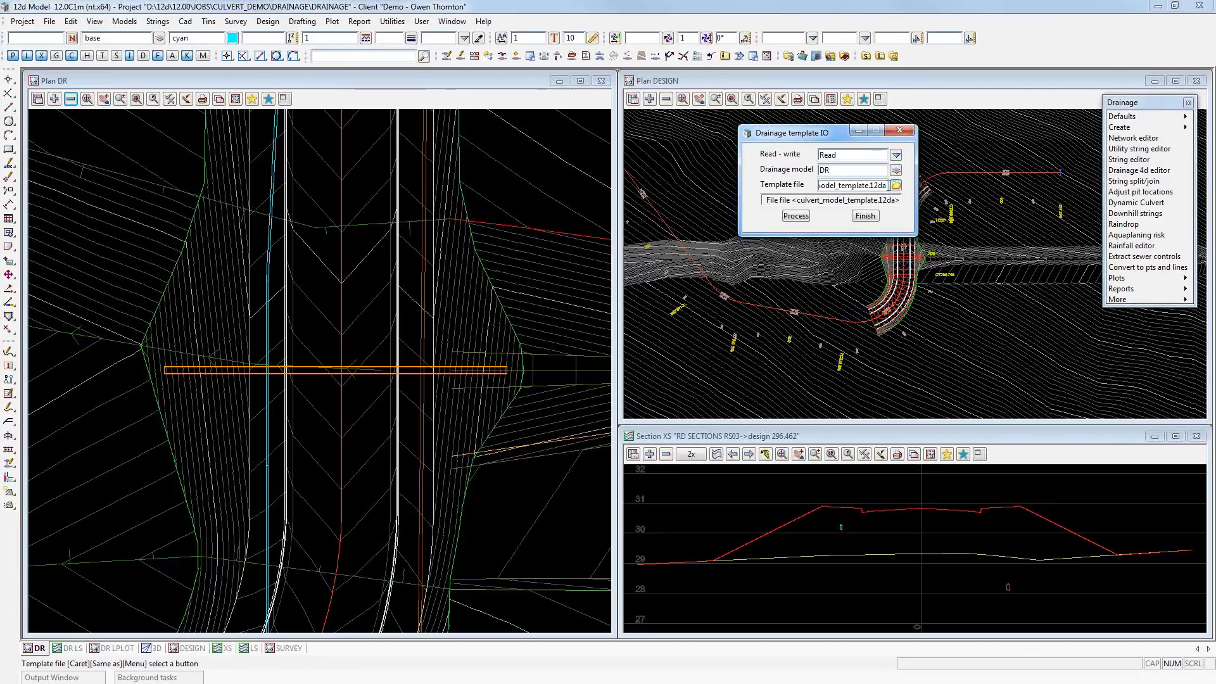
{"action": "left_click", "coordinate": [800, 216]}
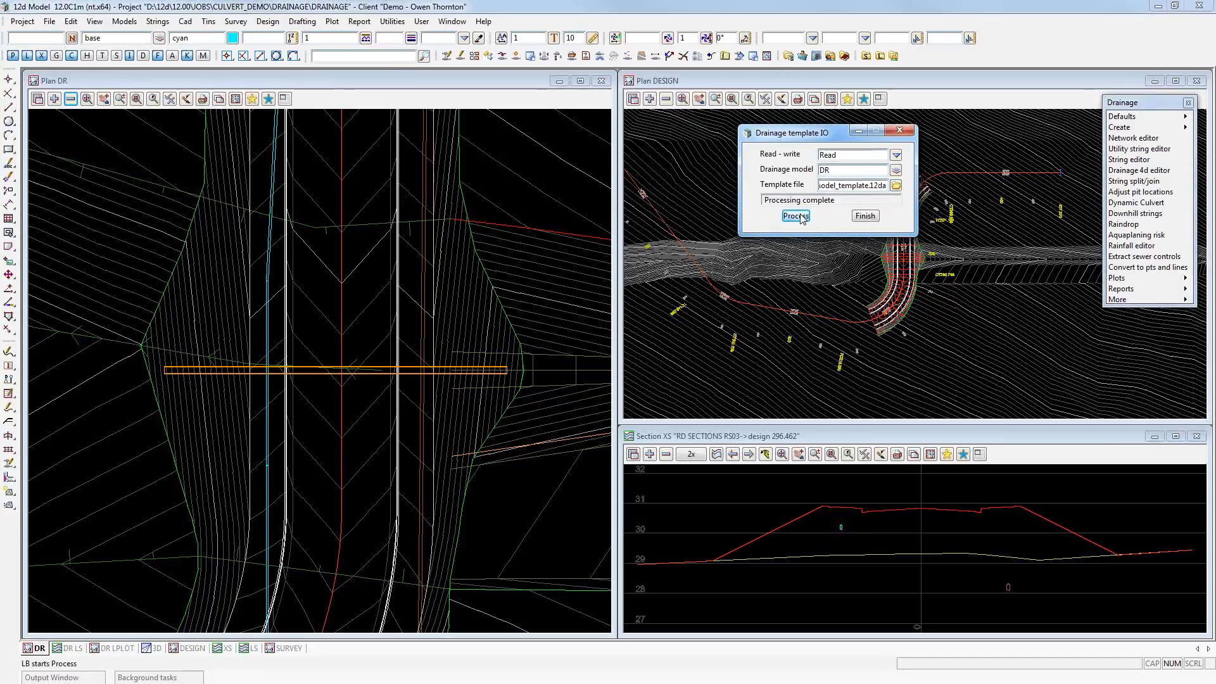
{"action": "left_click", "coordinate": [863, 216]}
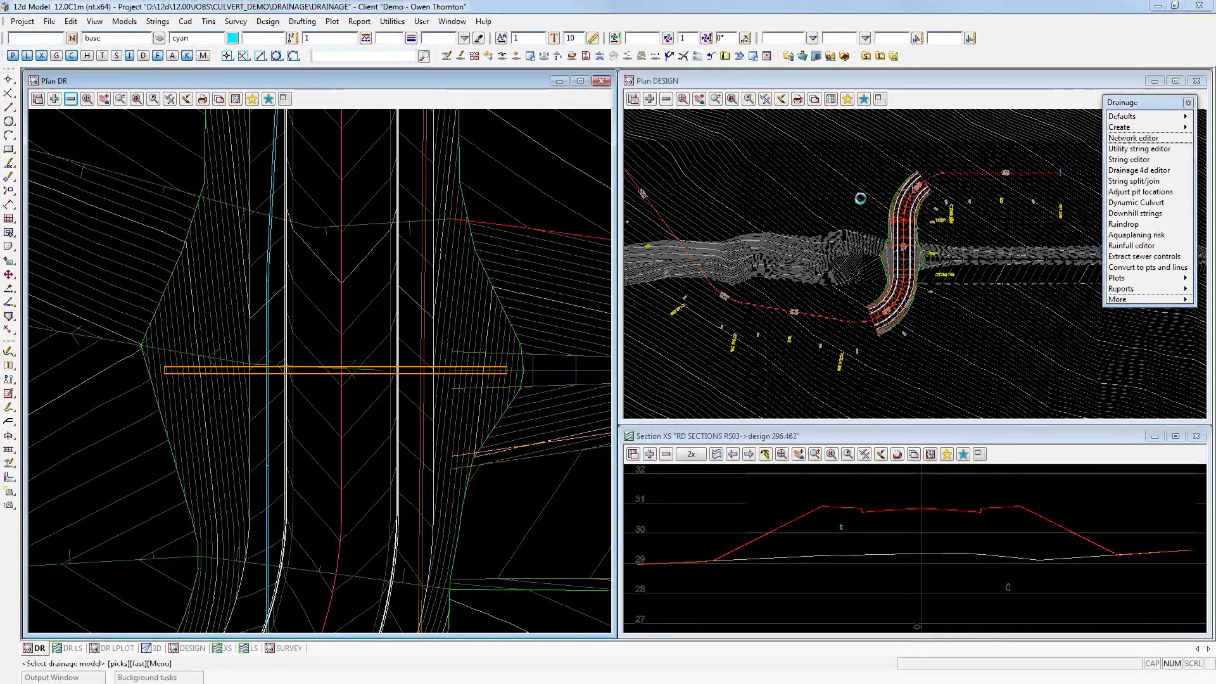
- Reload TP1 into the Drainage Network Editor from its eastern pit and check the global universal data and tins
{"action": "left_click", "coordinate": [860, 199]}
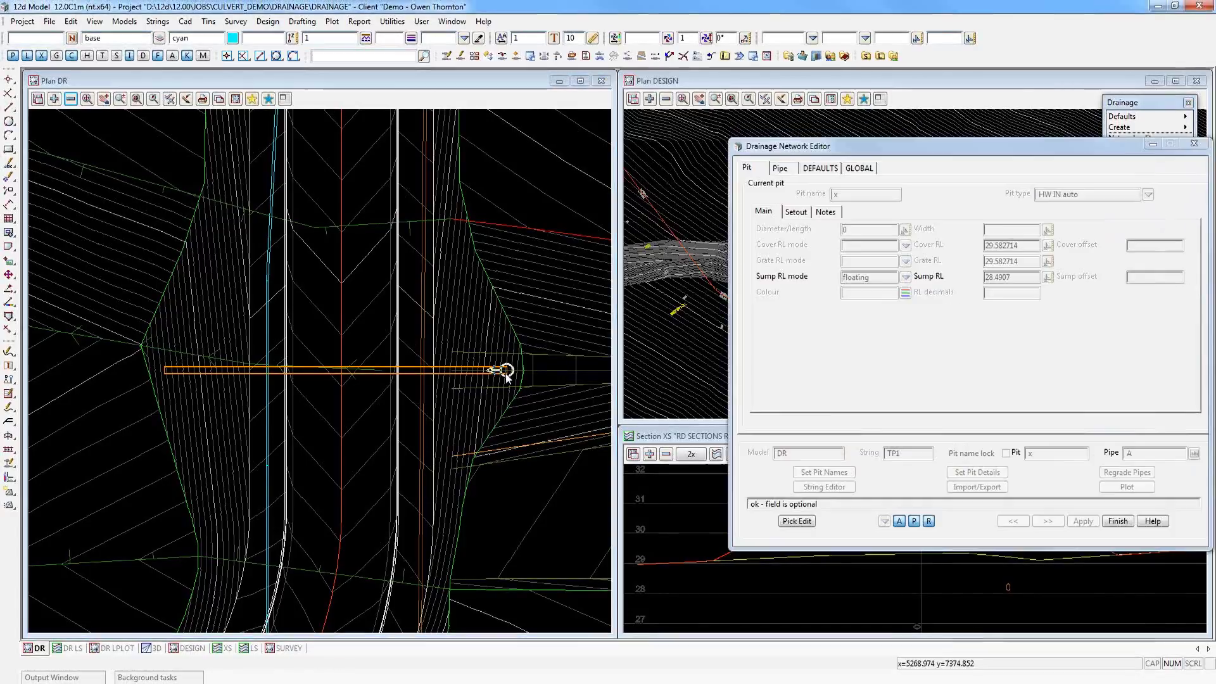
{"action": "left_click", "coordinate": [535, 357]}
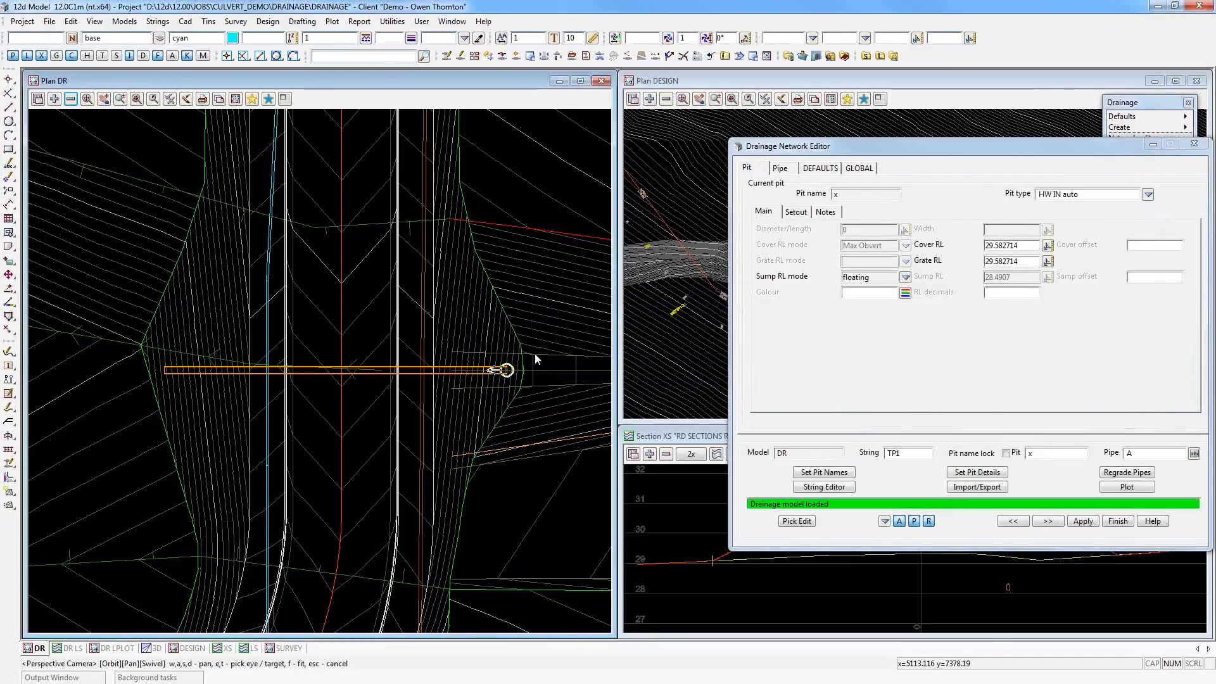
{"action": "left_click", "coordinate": [859, 168]}
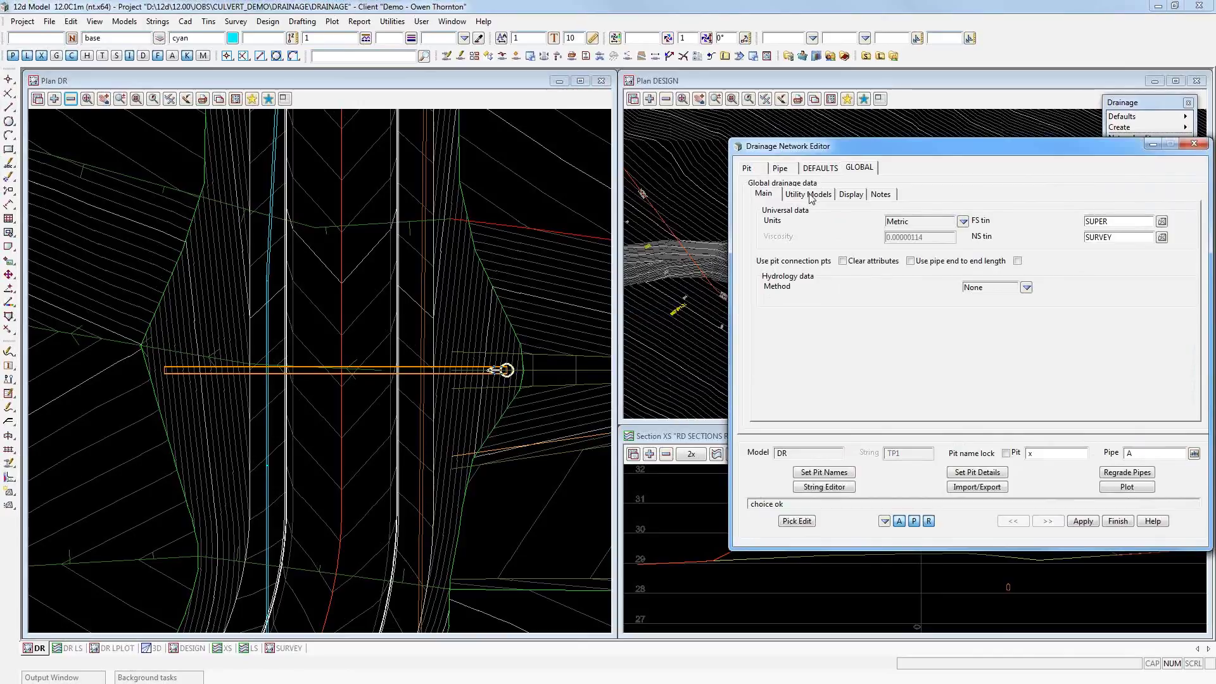
- Open the road design file DR.road_des from the global utility models and review its road strings model, centre string ID and search distance
{"action": "left_click", "coordinate": [811, 197]}
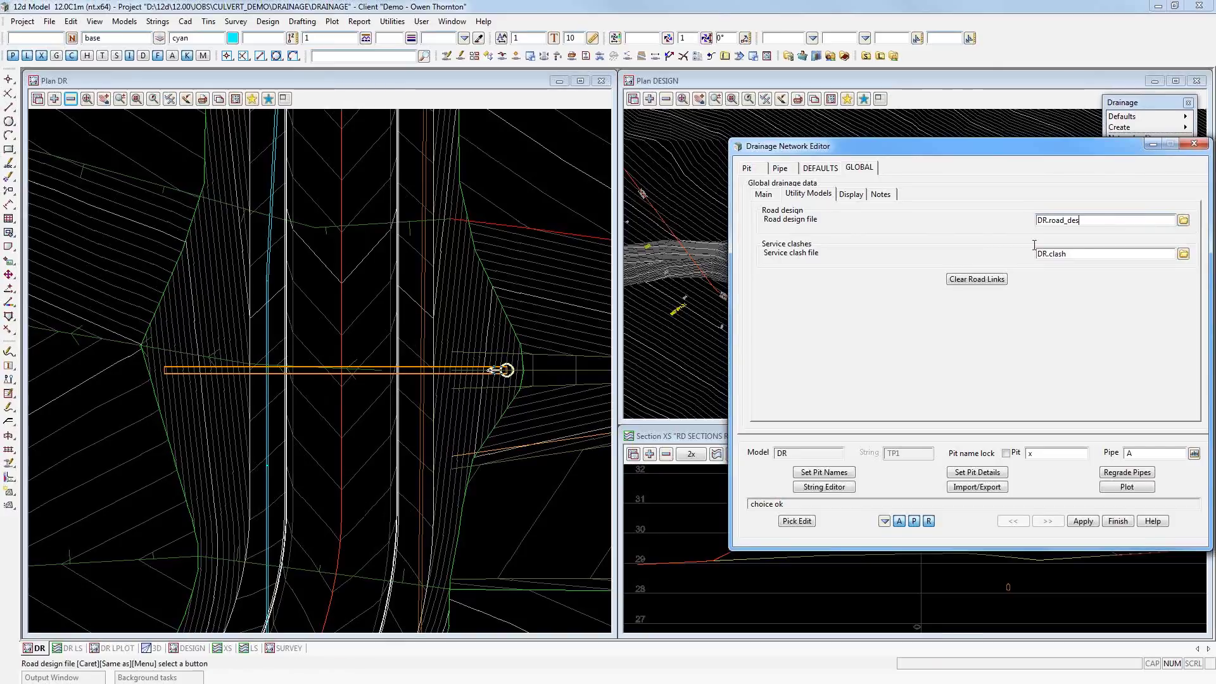
{"action": "left_click", "coordinate": [1183, 220]}
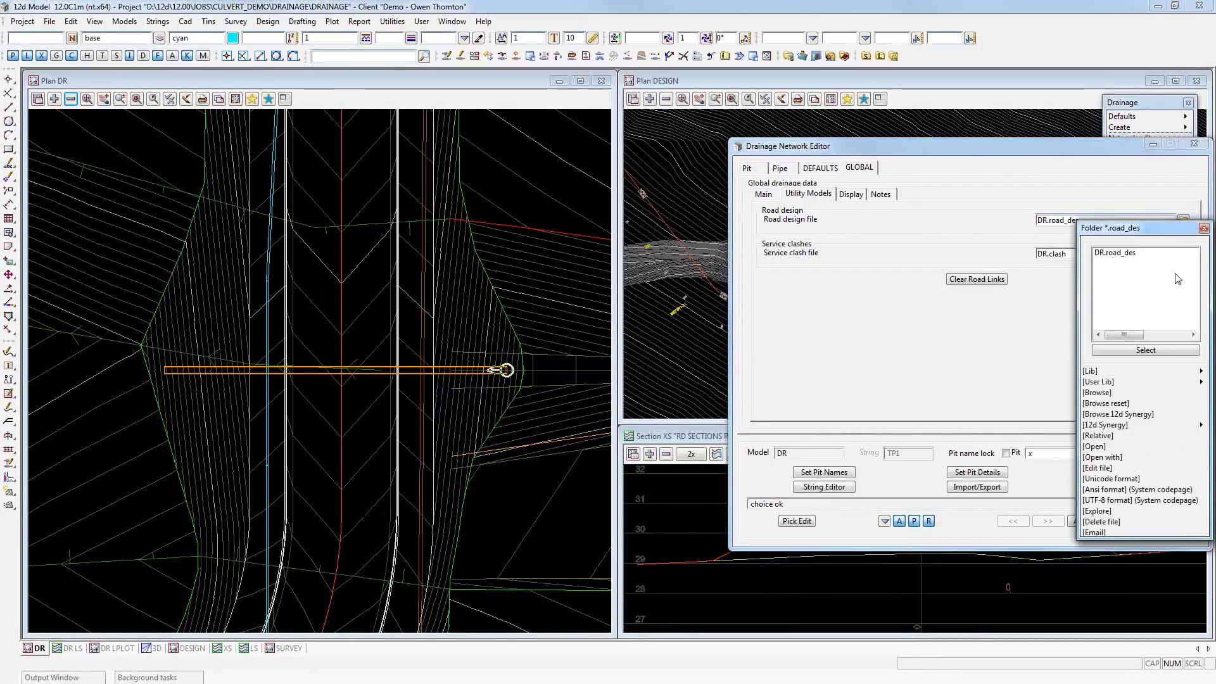
{"action": "left_click", "coordinate": [1095, 447]}
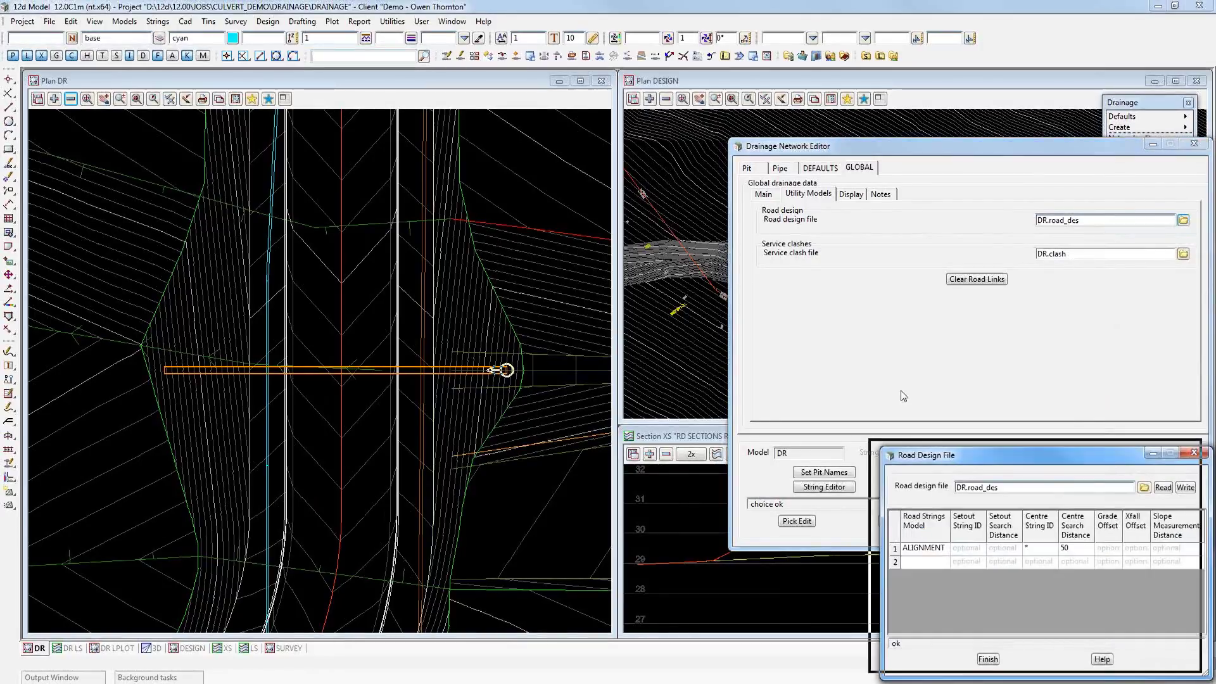
{"action": "left_click_drag", "start_coordinate": [996, 453], "coordinate": [348, 107]}
{"action": "left_click_drag", "start_coordinate": [562, 211], "coordinate": [652, 211]}
{"action": "left_click", "coordinate": [277, 203]}
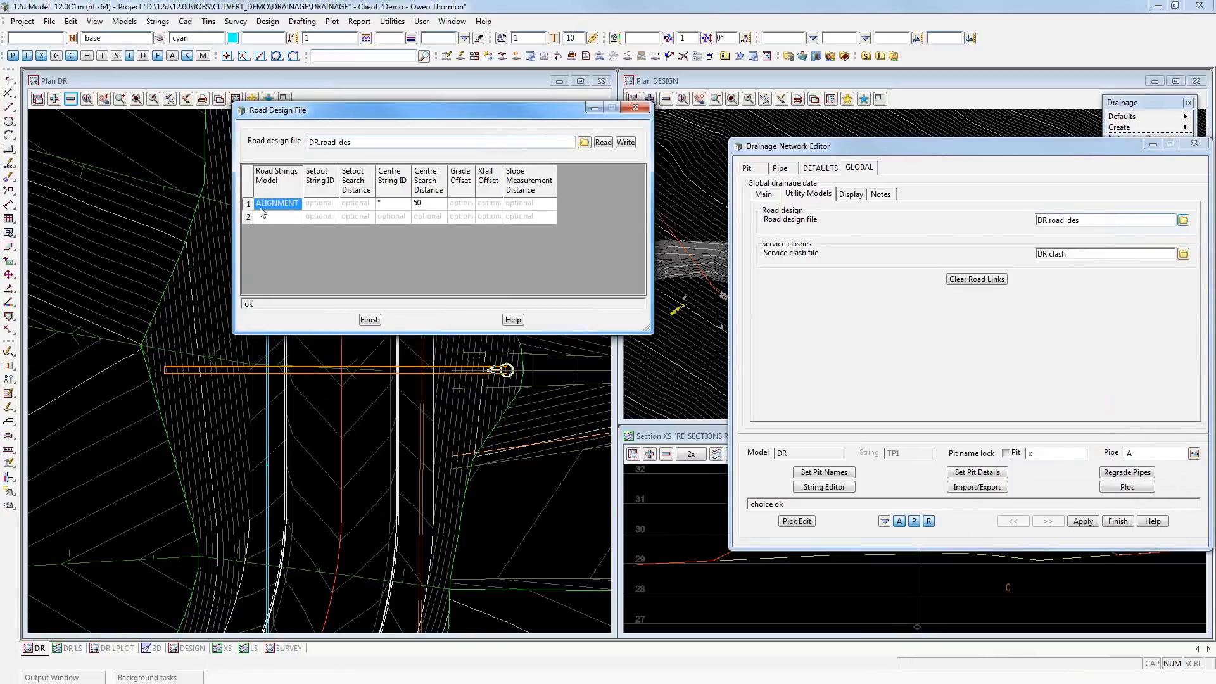
{"action": "left_click", "coordinate": [391, 204]}
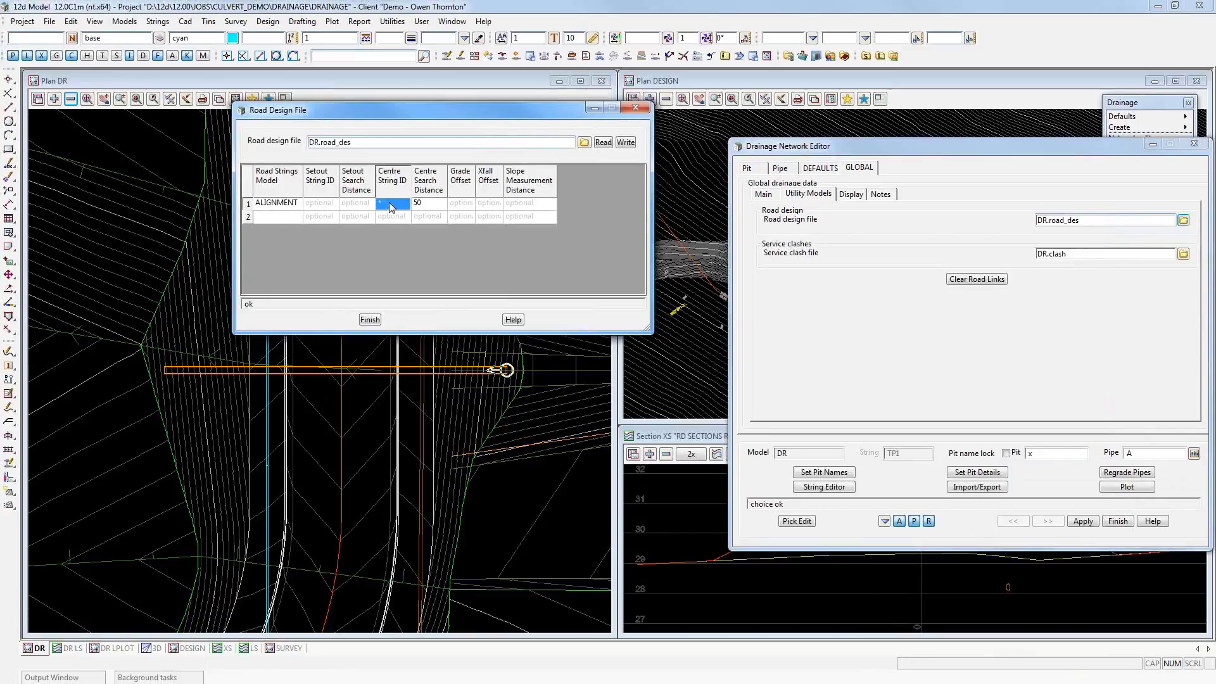
{"action": "left_click", "coordinate": [425, 203]}
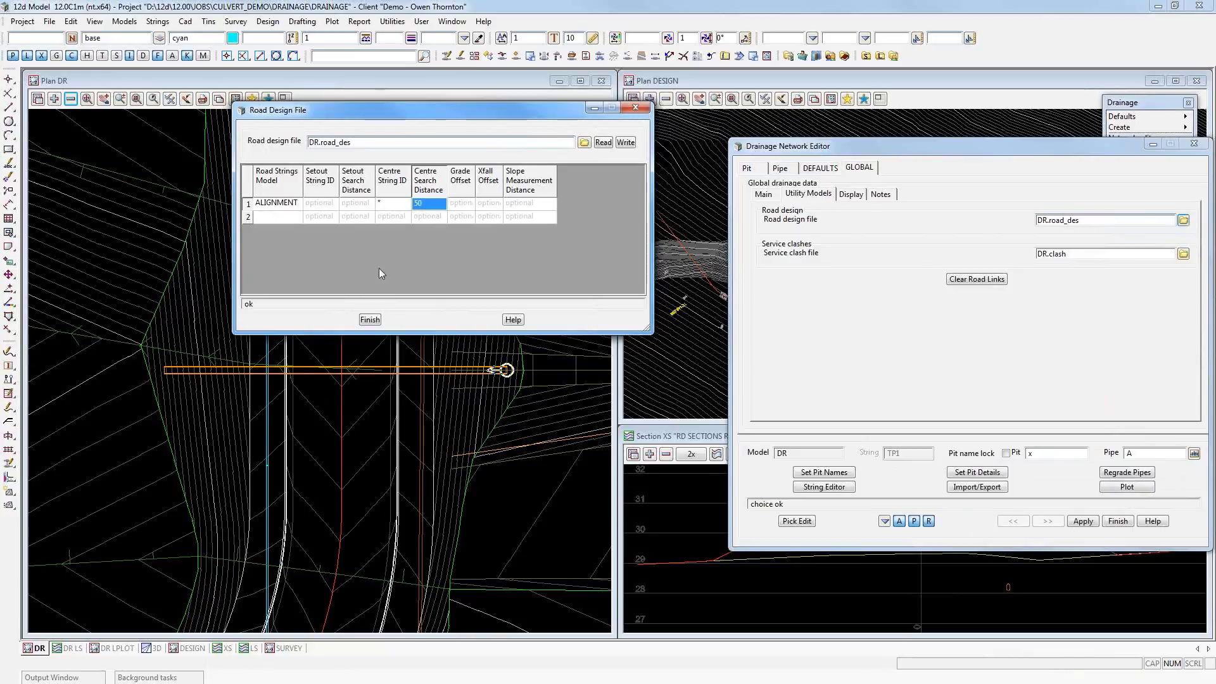
{"action": "left_click", "coordinate": [371, 319]}
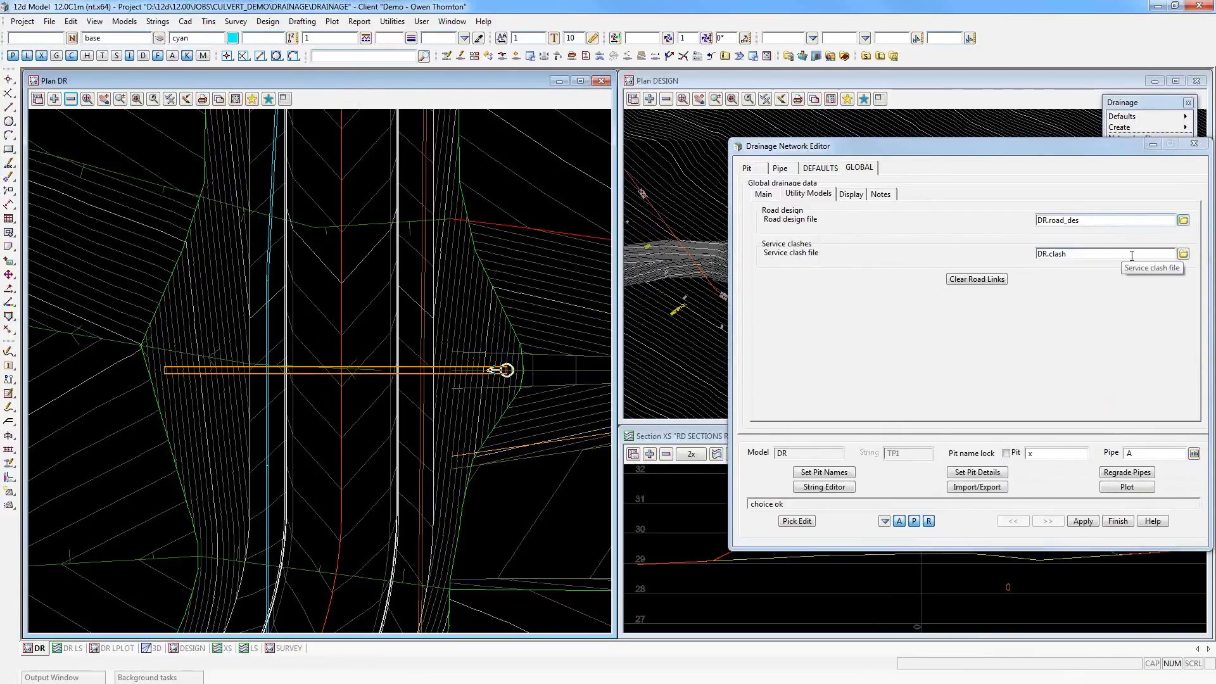
- Open the service clash file DR.clash and review its service models and minimum clearances
{"action": "left_click", "coordinate": [1183, 254]}
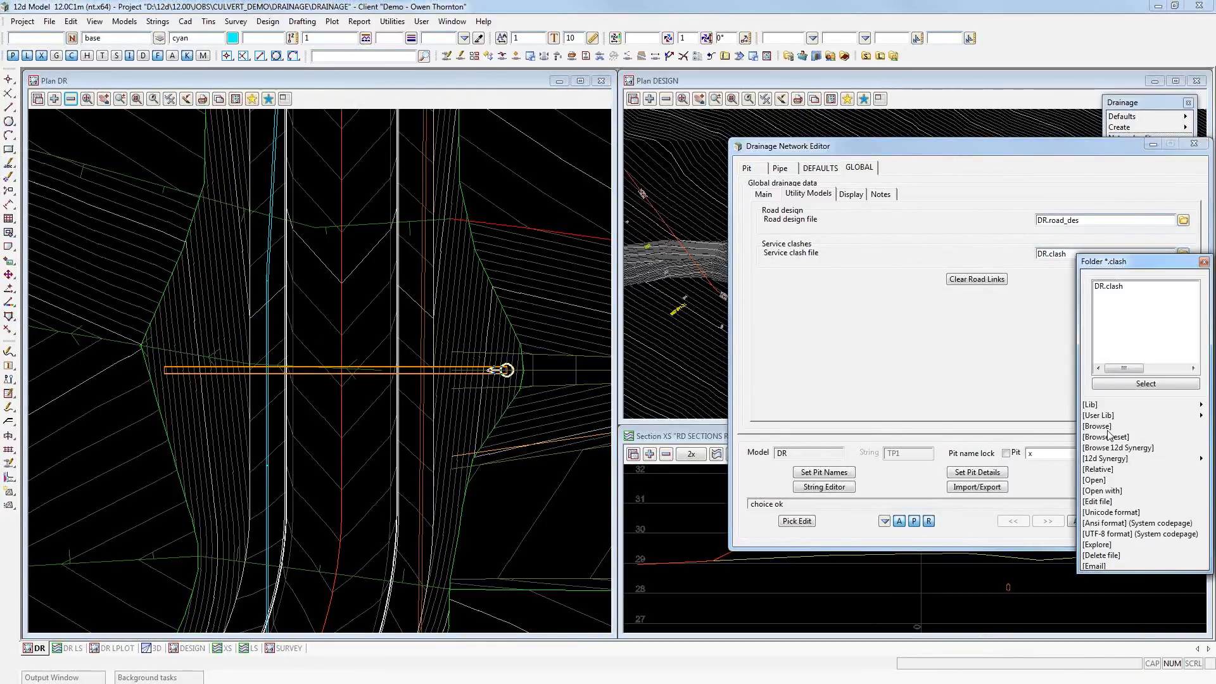
{"action": "left_click", "coordinate": [1099, 480]}
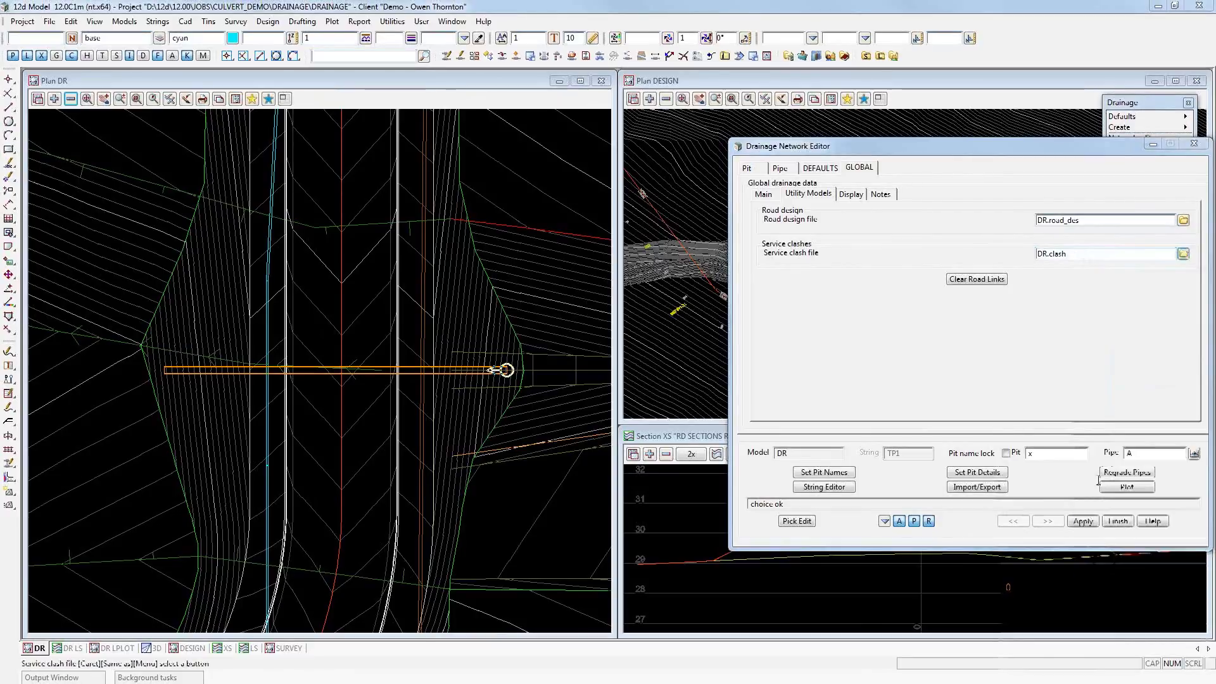
{"action": "left_click_drag", "start_coordinate": [1071, 457], "coordinate": [457, 129]}
{"action": "left_click_drag", "start_coordinate": [926, 147], "coordinate": [843, 32]}
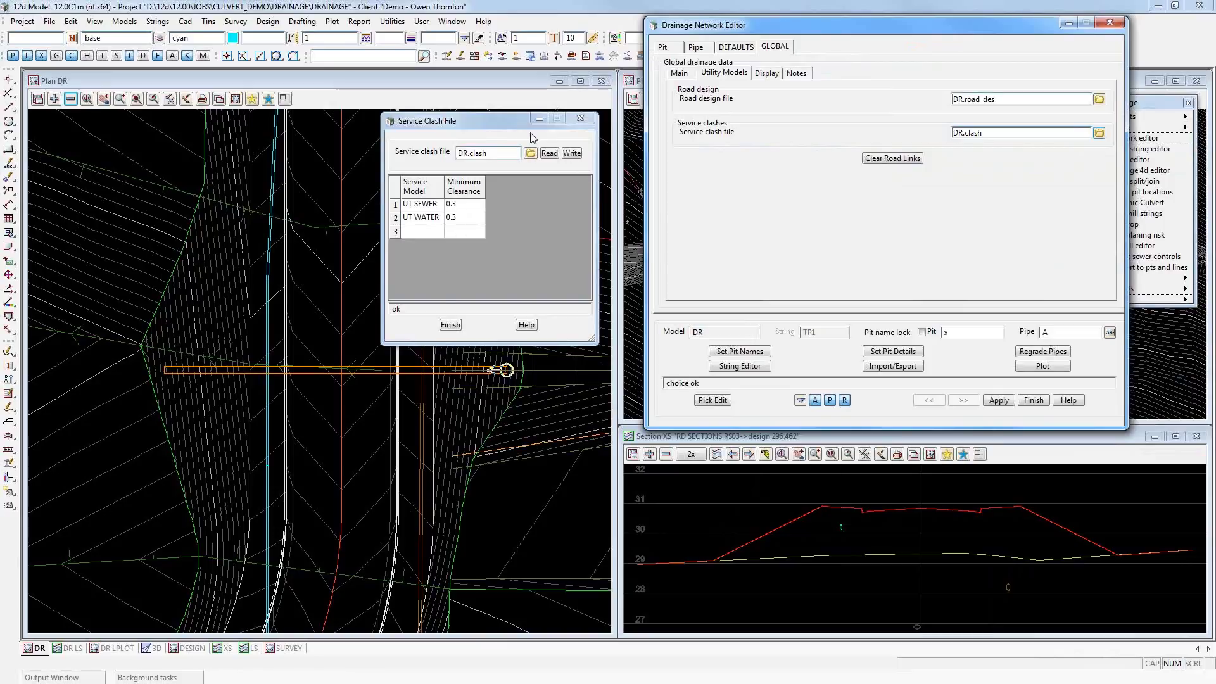
{"action": "left_click", "coordinate": [450, 324]}
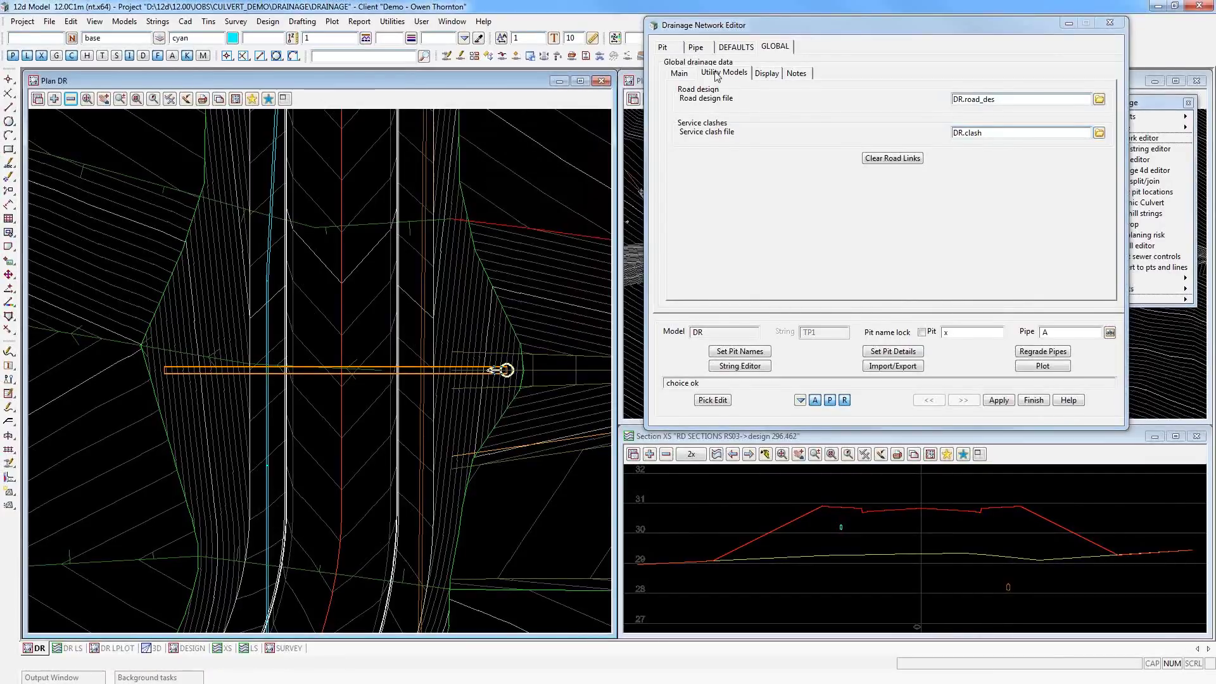
- Check the global pit label display settings and switch on string text for model DR in the DR plan view
{"action": "left_click", "coordinate": [767, 74]}
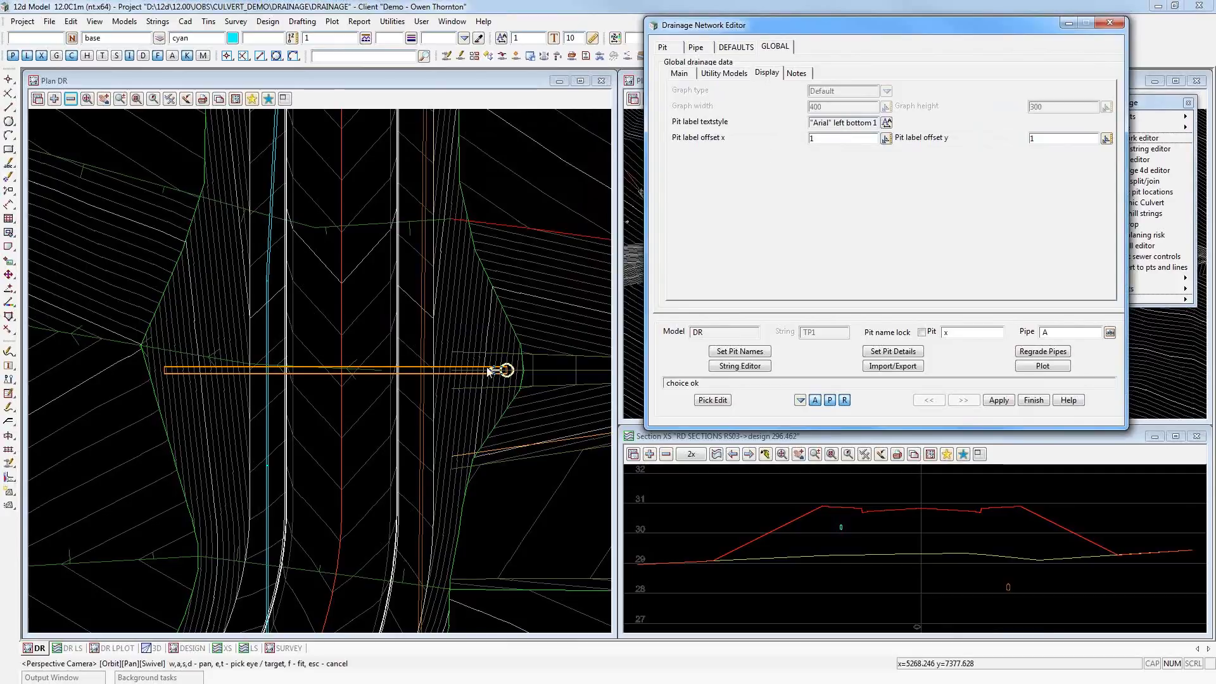
{"action": "left_click", "coordinate": [170, 100]}
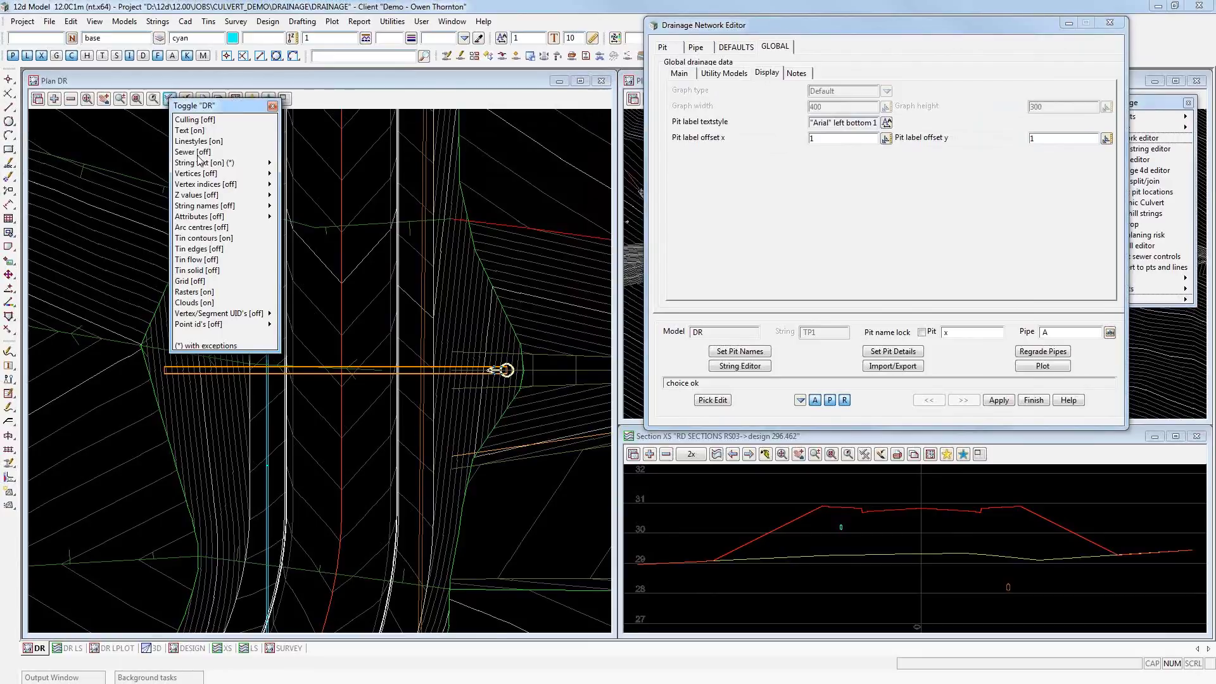
{"action": "left_click", "coordinate": [270, 163]}
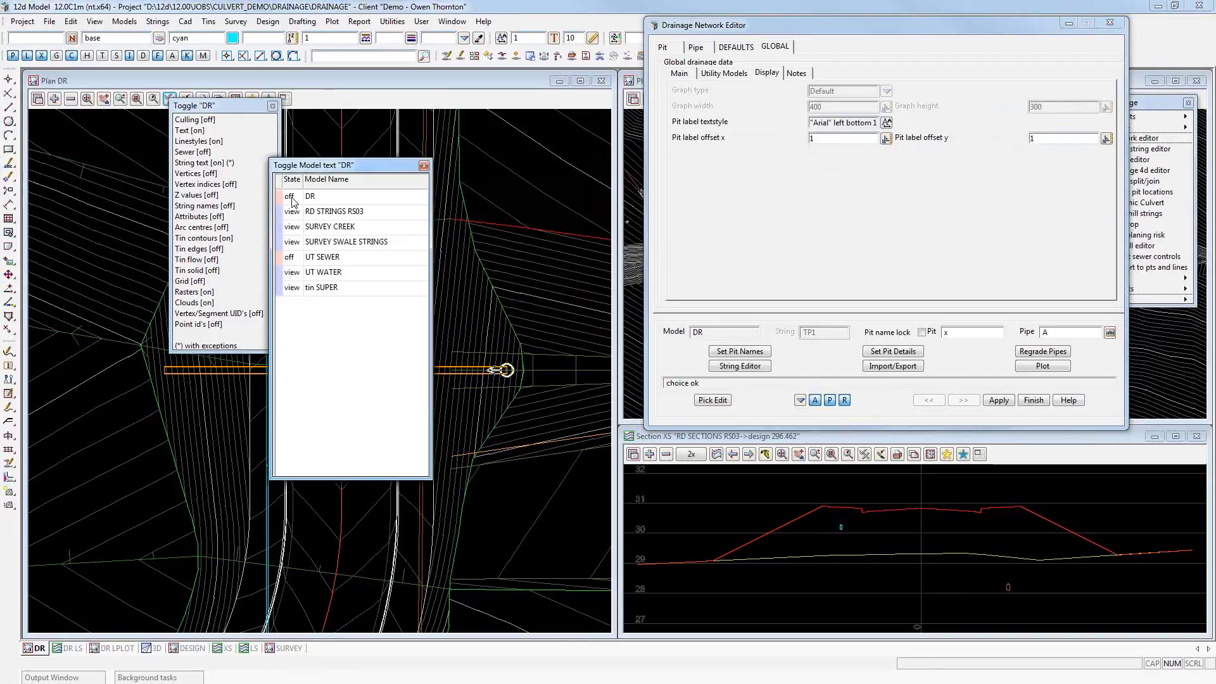
{"action": "left_click", "coordinate": [292, 201]}
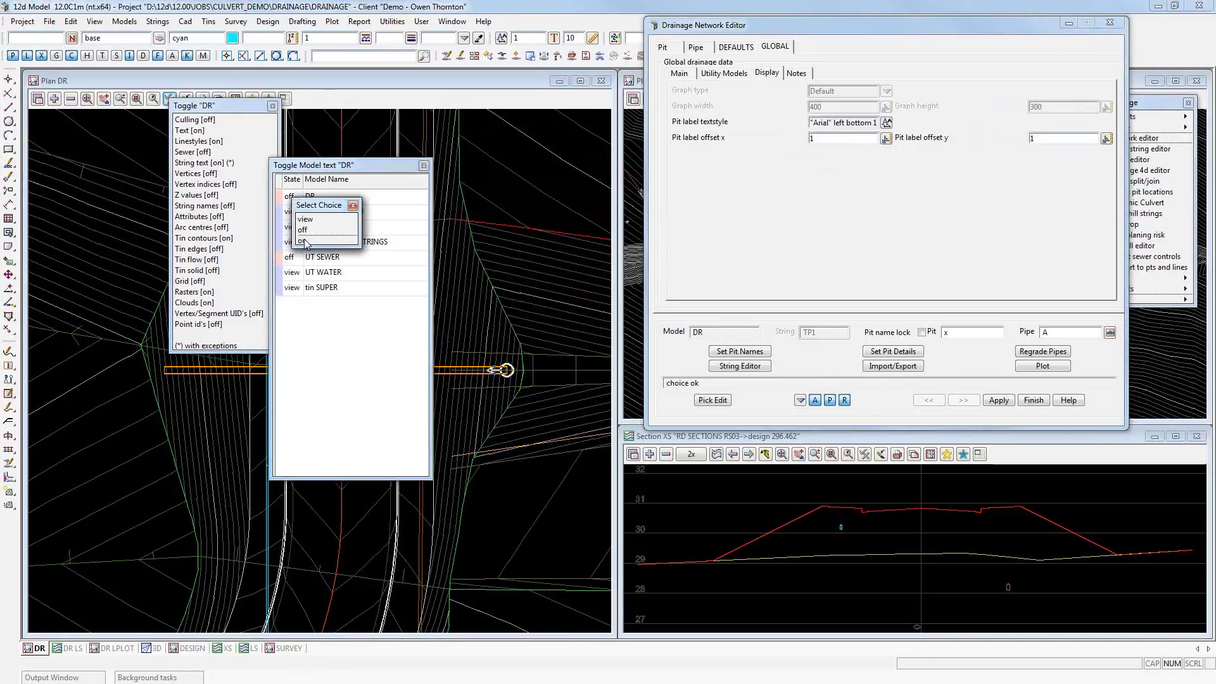
{"action": "left_click", "coordinate": [307, 243]}
{"action": "left_click", "coordinate": [424, 166]}
{"action": "left_click", "coordinate": [272, 106]}
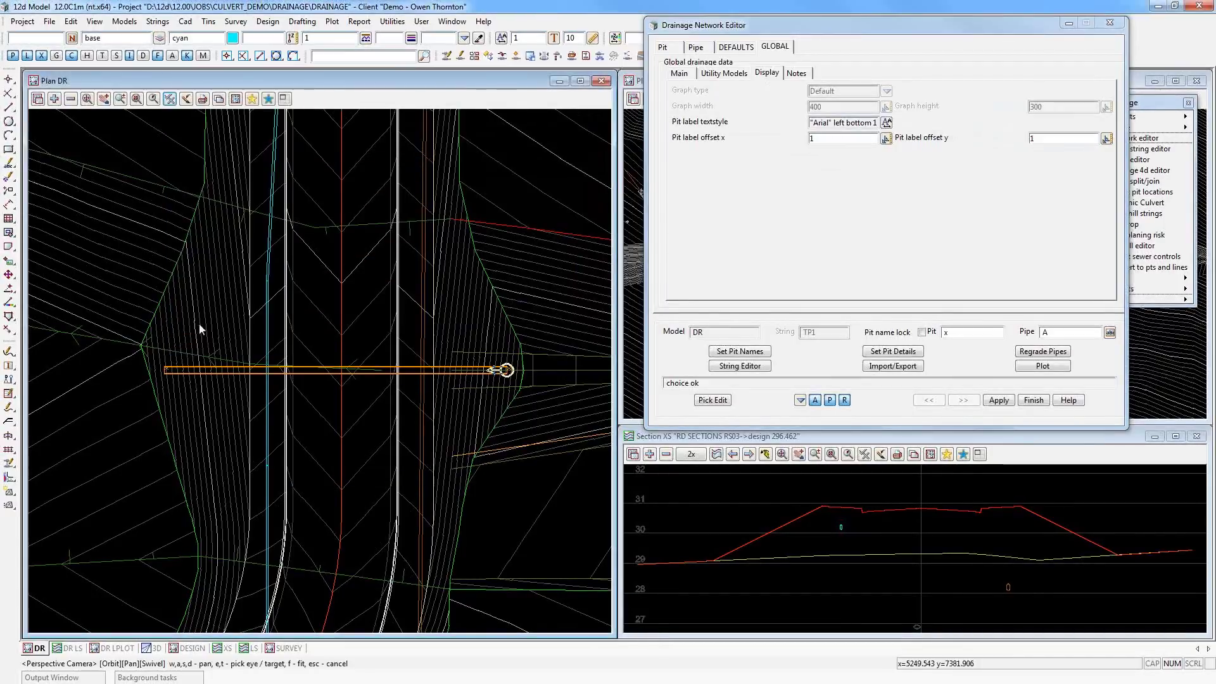
- Name the pits and pipes of model DR by String name - Pit num, with pit numbers mapped to letters and pipes named US-Pit to DS-Pit
{"action": "scroll", "coordinate": [170, 370], "scroll_direction": "up", "scroll_amount": 1}
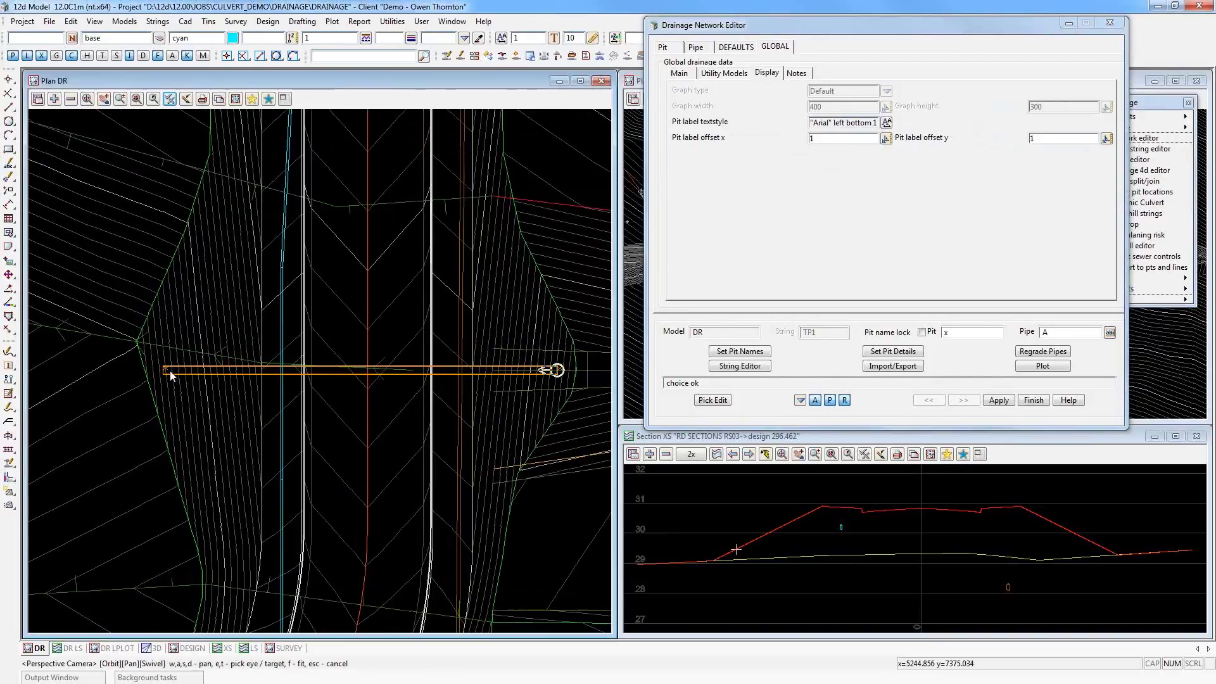
{"action": "scroll", "coordinate": [170, 371], "scroll_direction": "up", "scroll_amount": 3}
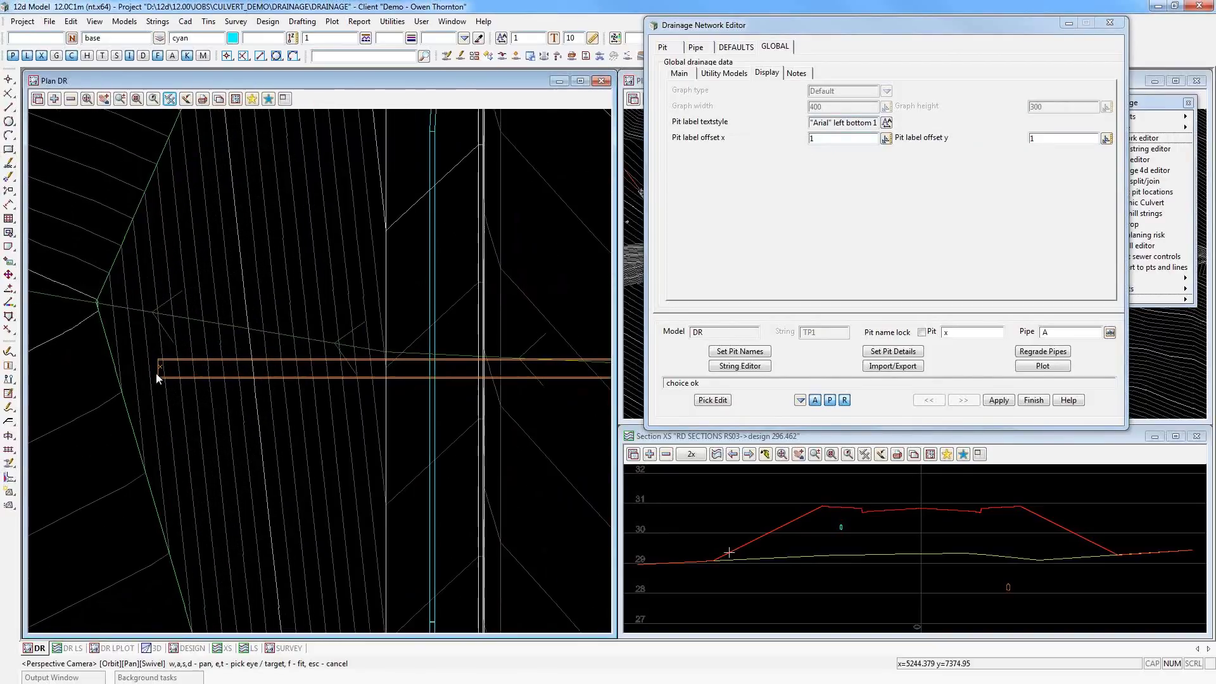
{"action": "scroll", "coordinate": [155, 370], "scroll_direction": "down", "scroll_amount": 3}
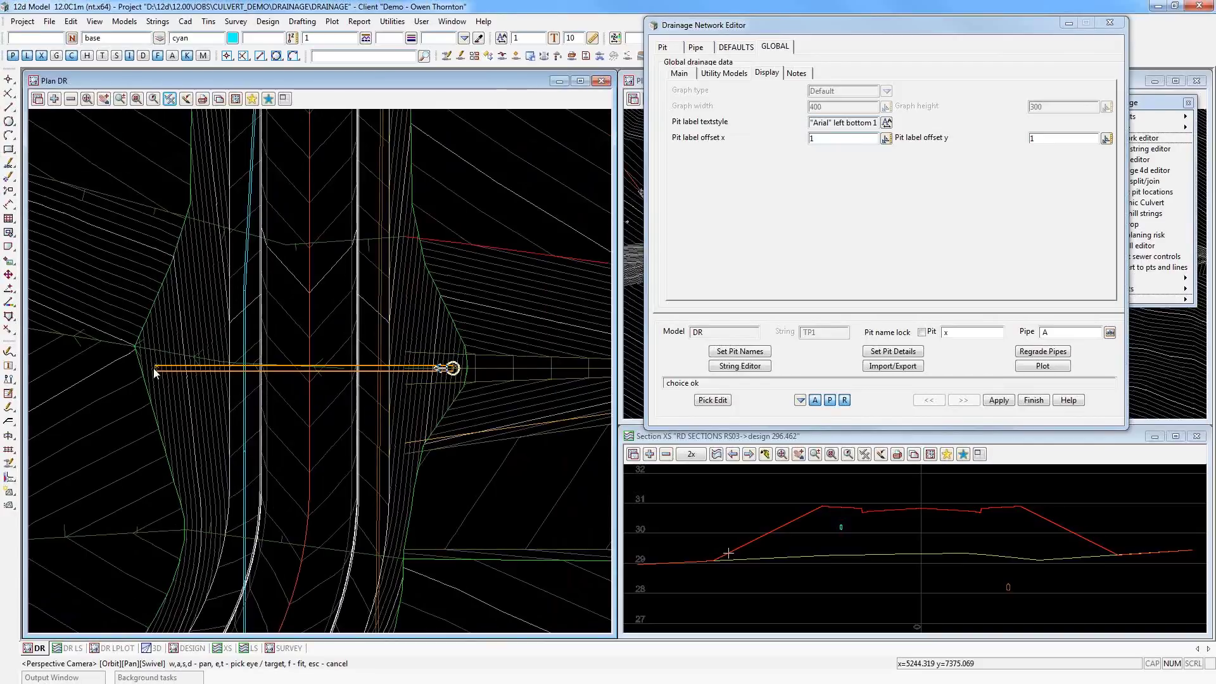
{"action": "scroll", "coordinate": [154, 368], "scroll_direction": "up", "scroll_amount": 1}
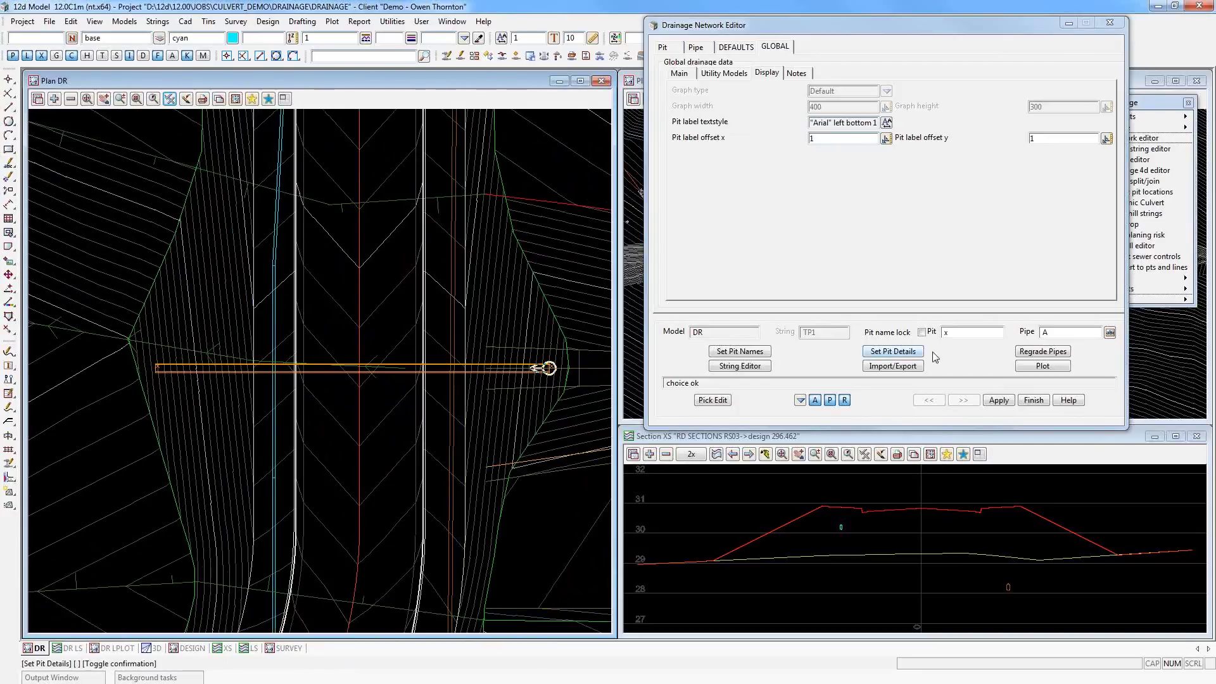
{"action": "left_click", "coordinate": [751, 354]}
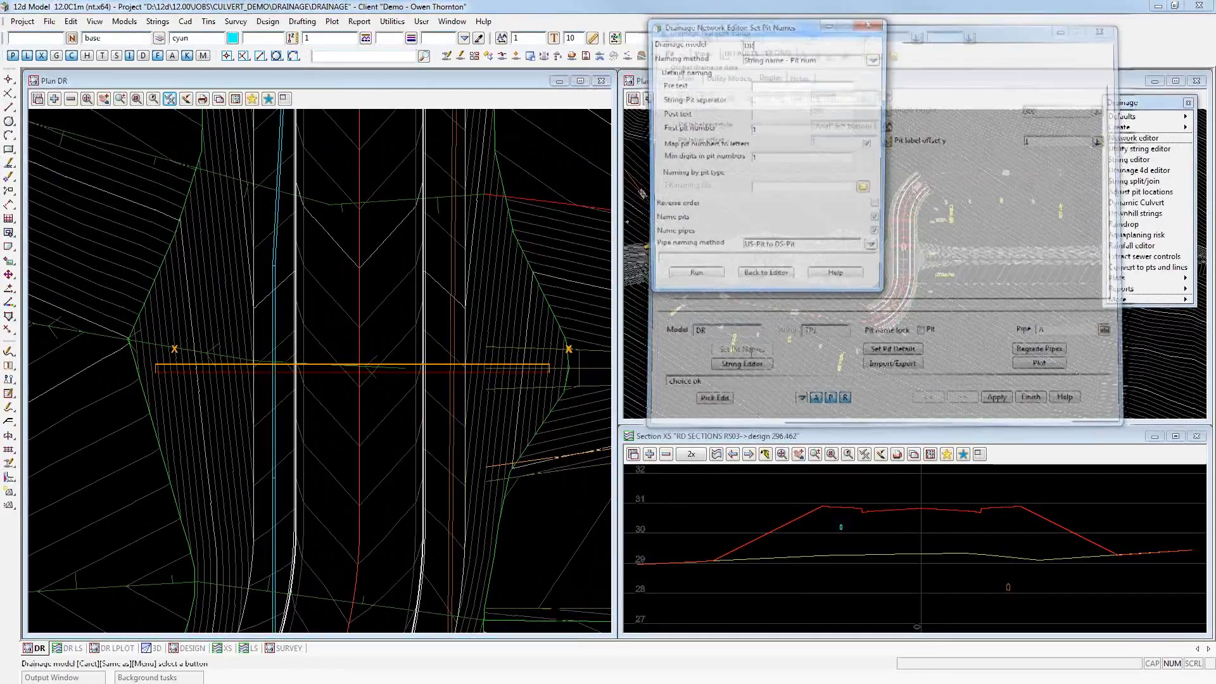
{"action": "left_click", "coordinate": [694, 283]}
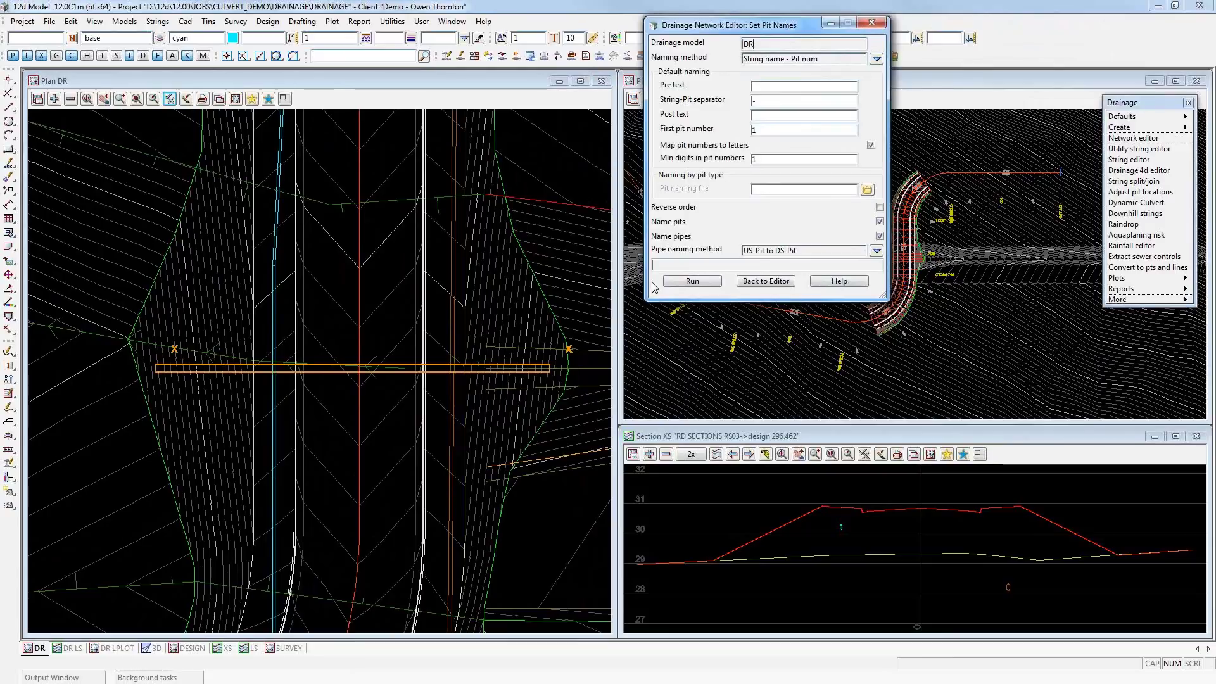
{"action": "left_click", "coordinate": [694, 281]}
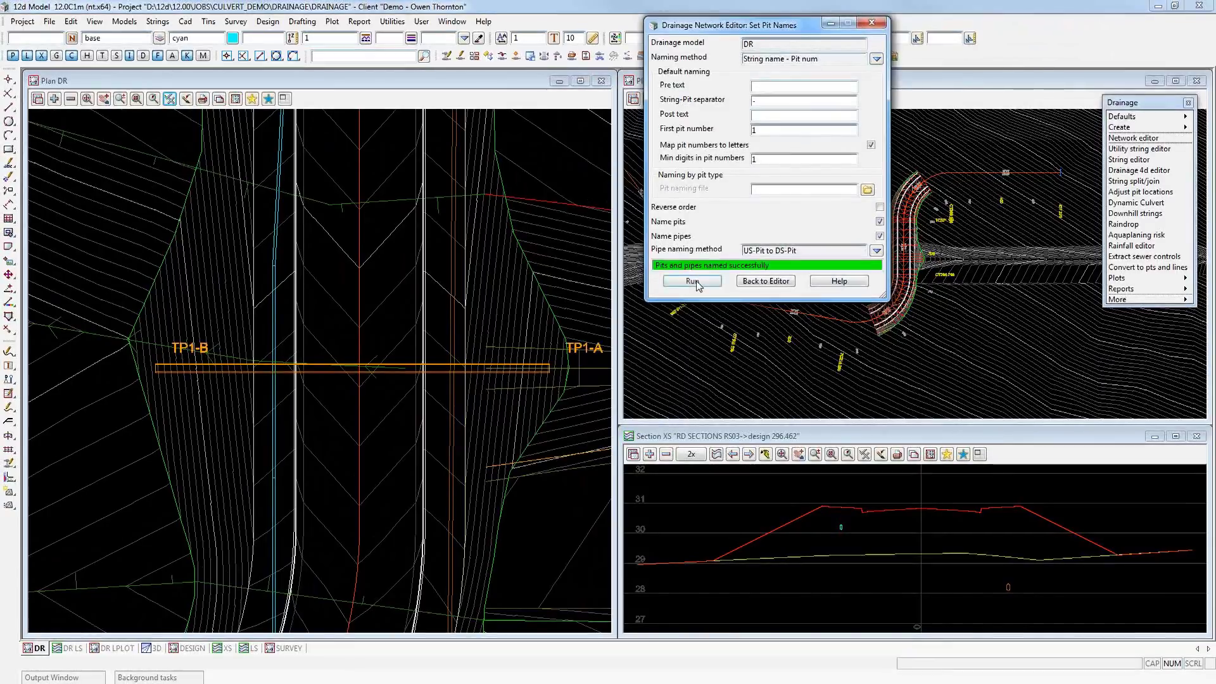
- Return from the pit naming settings to the Drainage Network Editor and save the project
{"action": "left_click", "coordinate": [770, 280]}
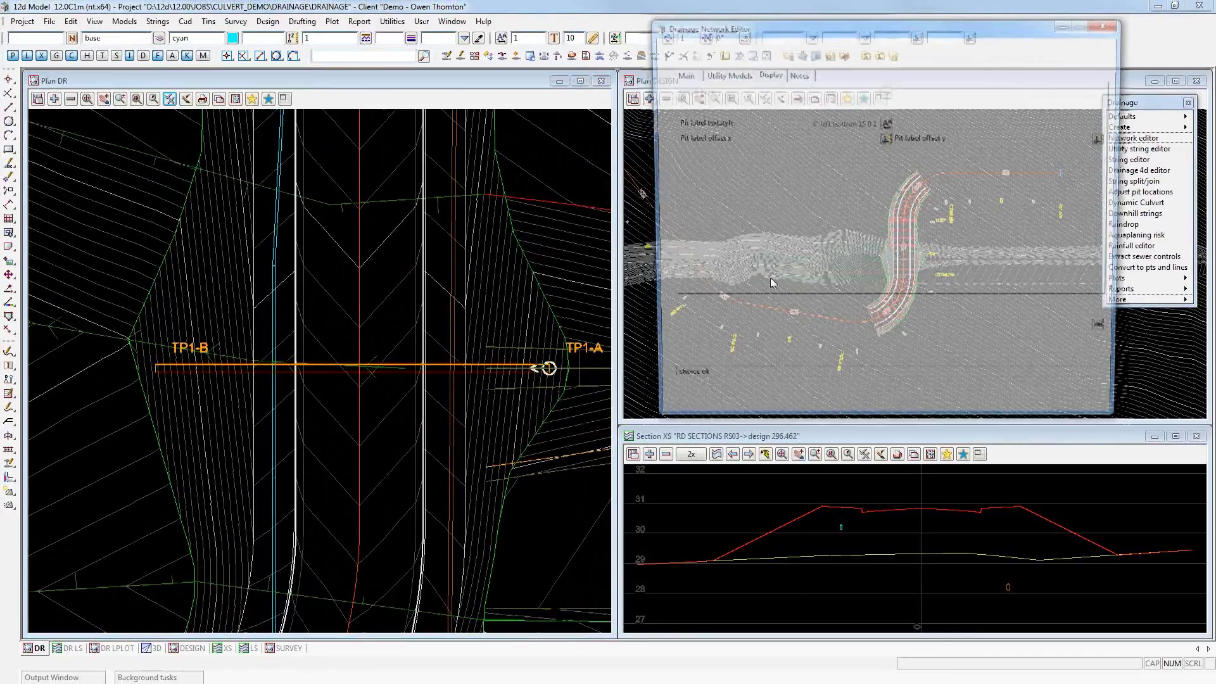
{"action": "scroll", "coordinate": [131, 302], "scroll_direction": "down", "scroll_amount": 1}
{"action": "scroll", "coordinate": [131, 302], "scroll_direction": "down", "scroll_amount": 1}
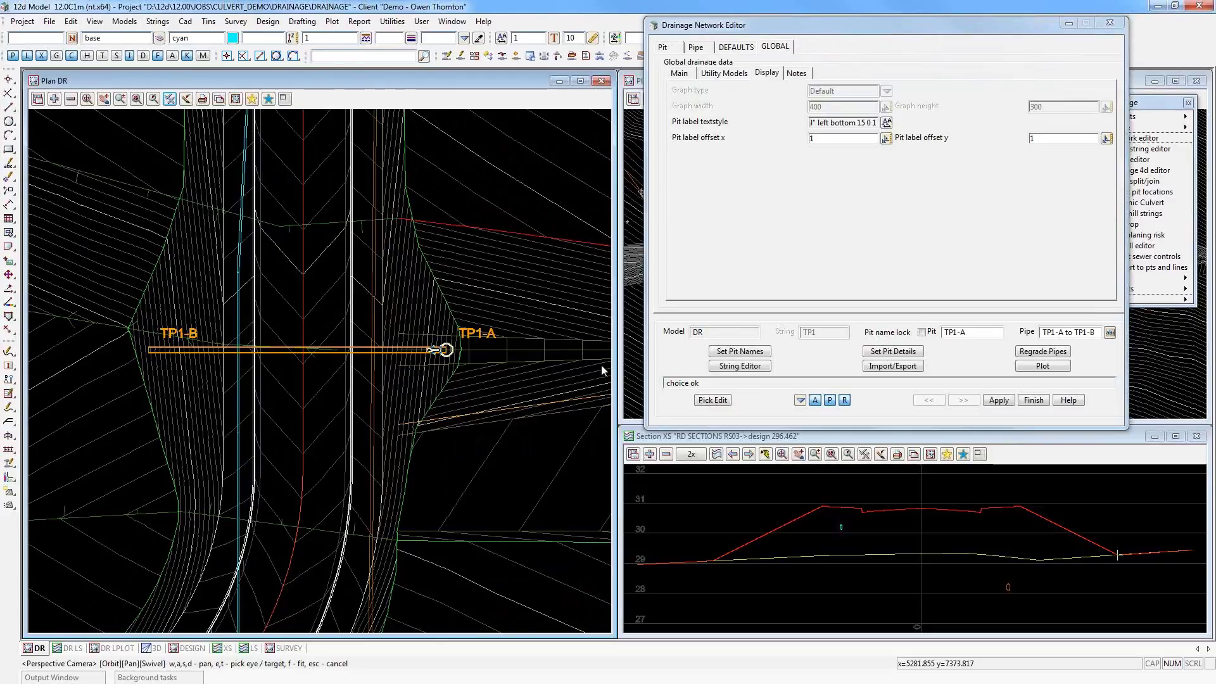
{"action": "left_click", "coordinate": [22, 21]}
{"action": "left_click", "coordinate": [34, 165]}
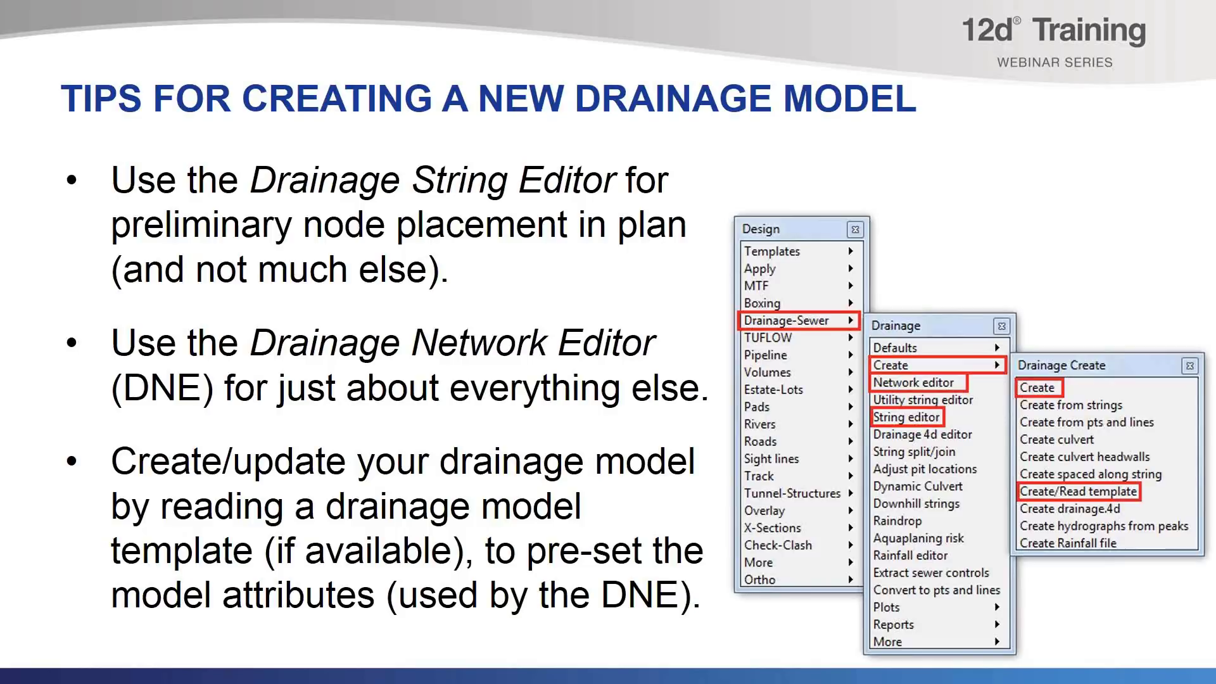
{"action": "left_click", "coordinate": [621, 318]}
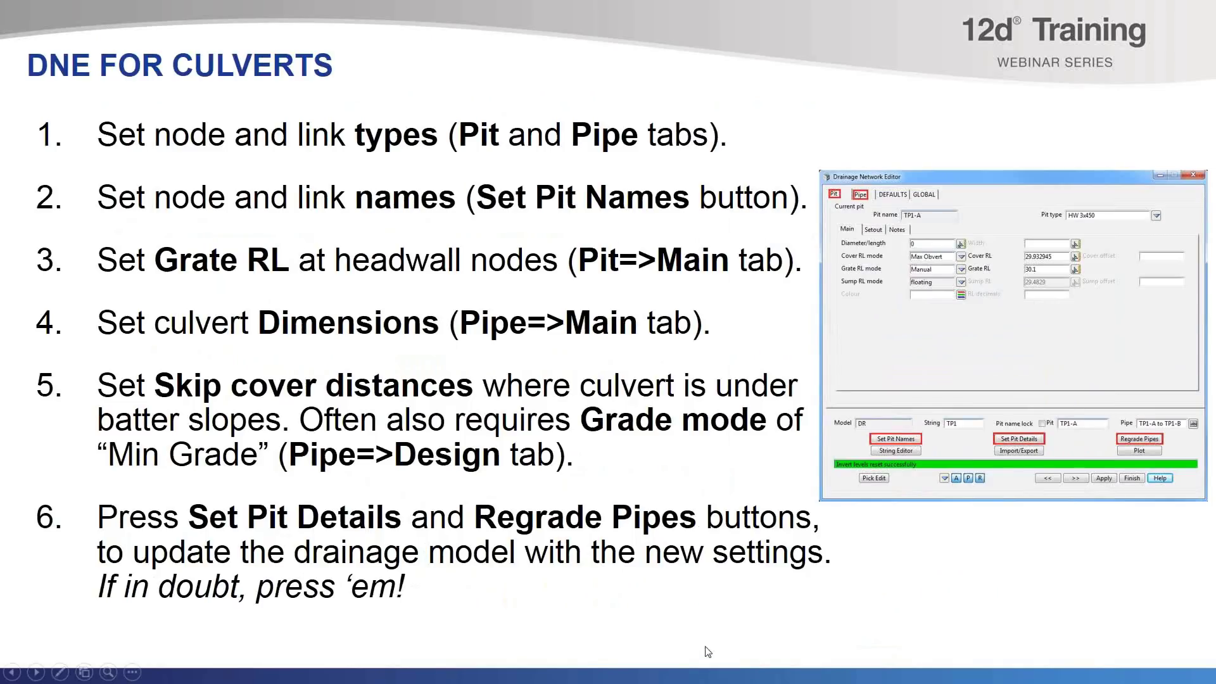
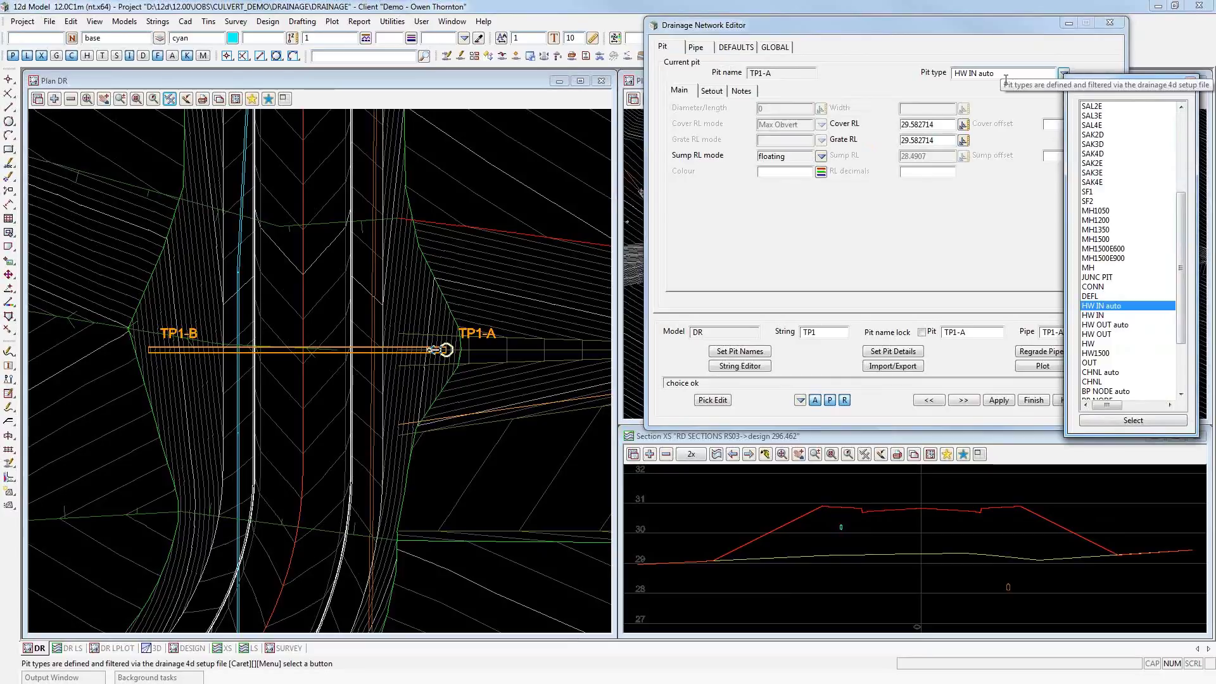
- Set the pit type of TP1-A to HW IN and the pit type of TP1-B to HW OUT
{"action": "double_click", "coordinate": [1107, 316]}
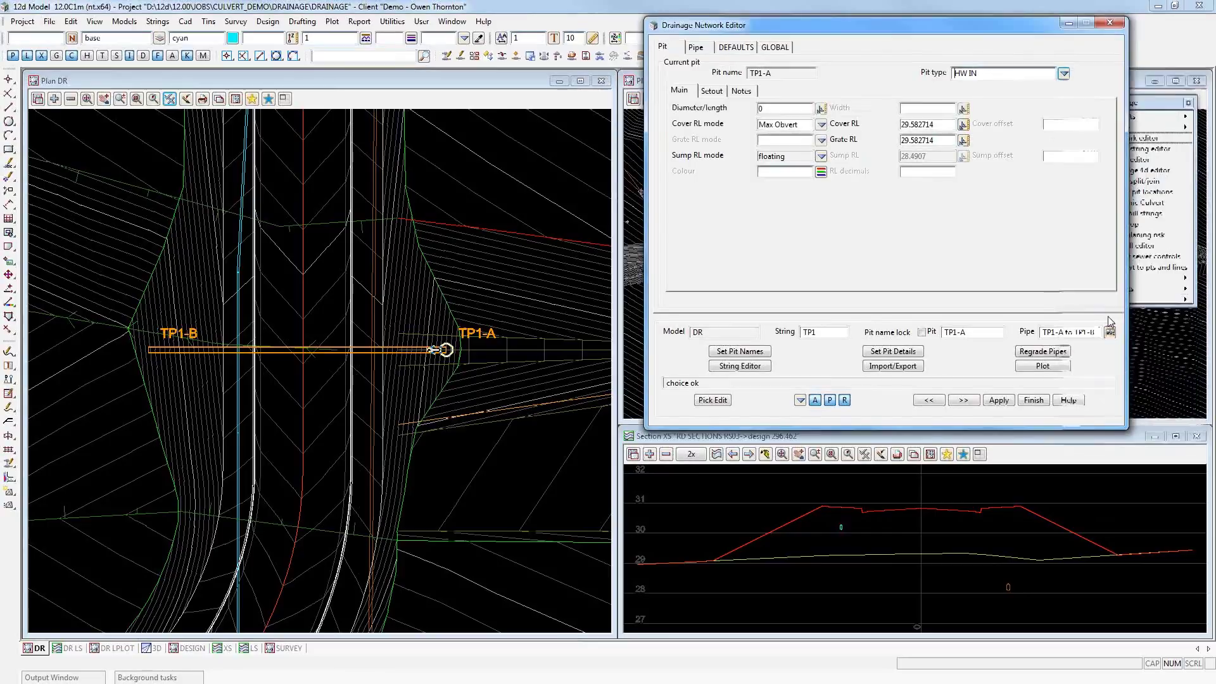
{"action": "left_click", "coordinate": [963, 401]}
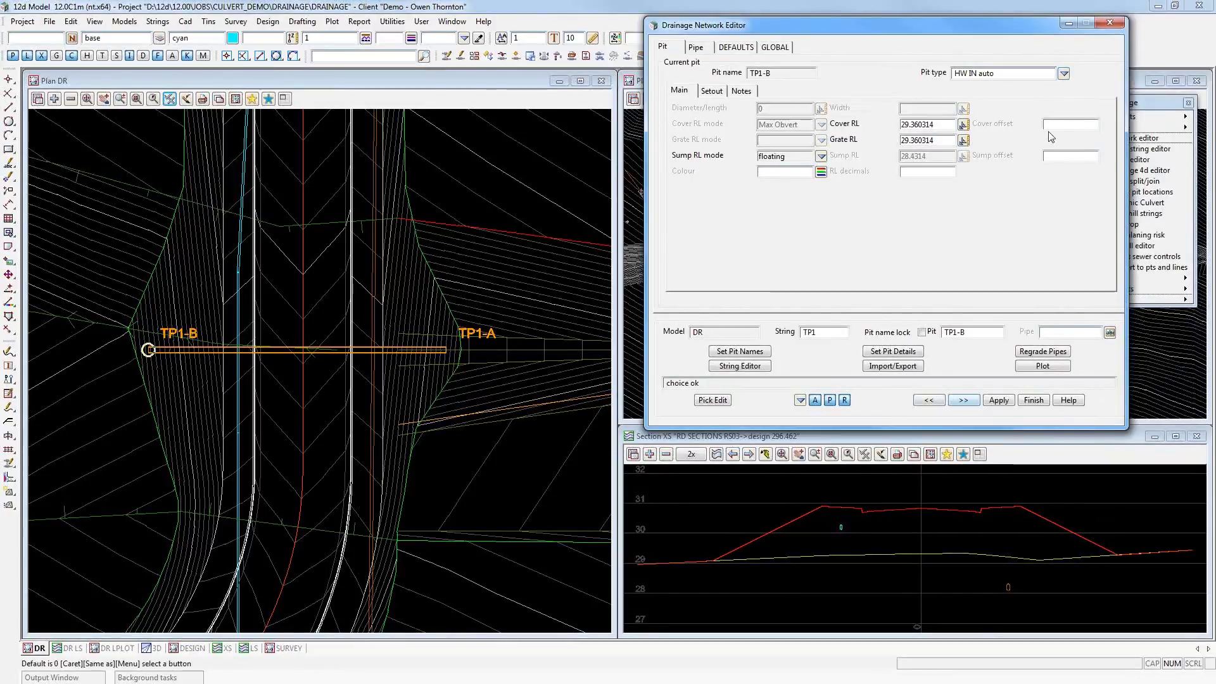
{"action": "left_click", "coordinate": [1064, 74]}
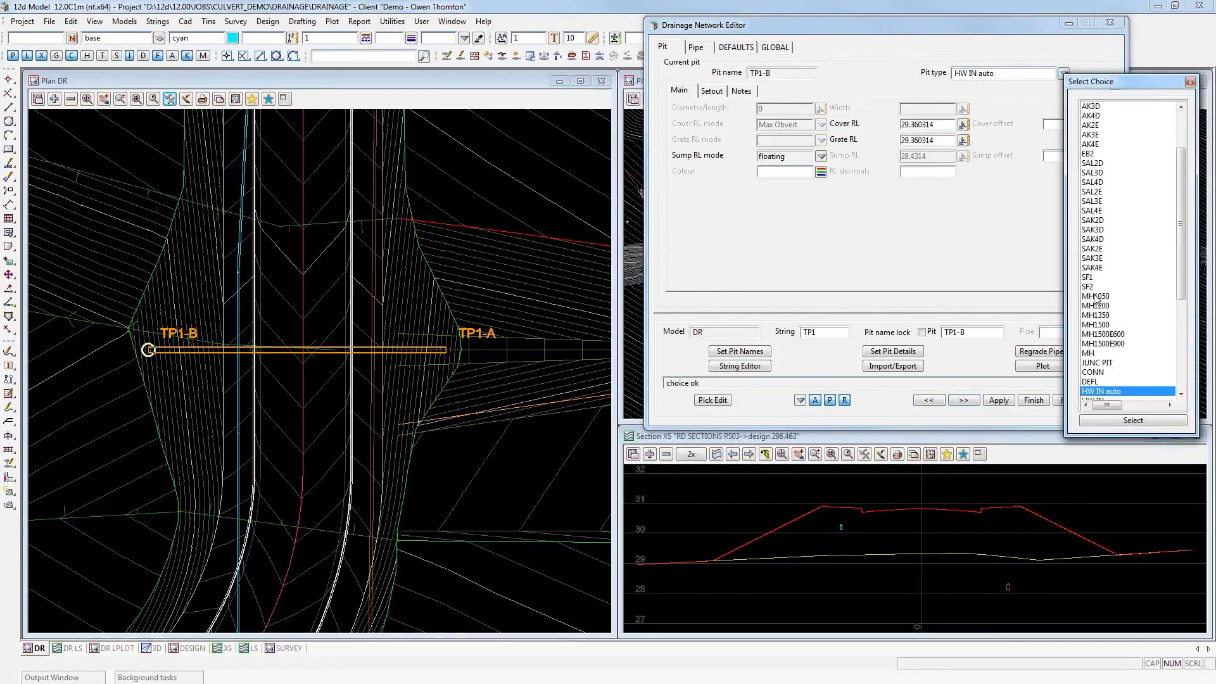
{"action": "scroll", "coordinate": [1115, 304], "scroll_direction": "down", "scroll_amount": 2}
{"action": "left_click", "coordinate": [1102, 325]}
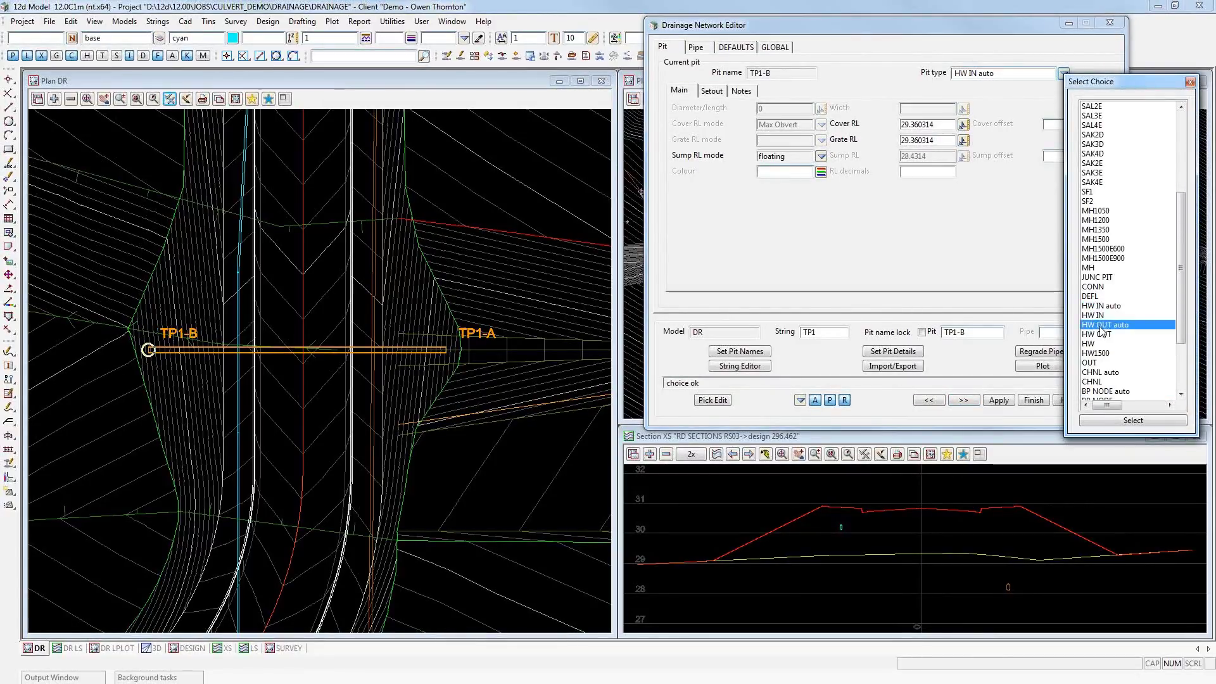
{"action": "double_click", "coordinate": [1101, 330]}
{"action": "left_click", "coordinate": [1064, 74]}
{"action": "scroll", "coordinate": [1093, 266], "scroll_direction": "down", "scroll_amount": 1}
{"action": "left_click", "coordinate": [1109, 374]}
{"action": "double_click", "coordinate": [1110, 374]}
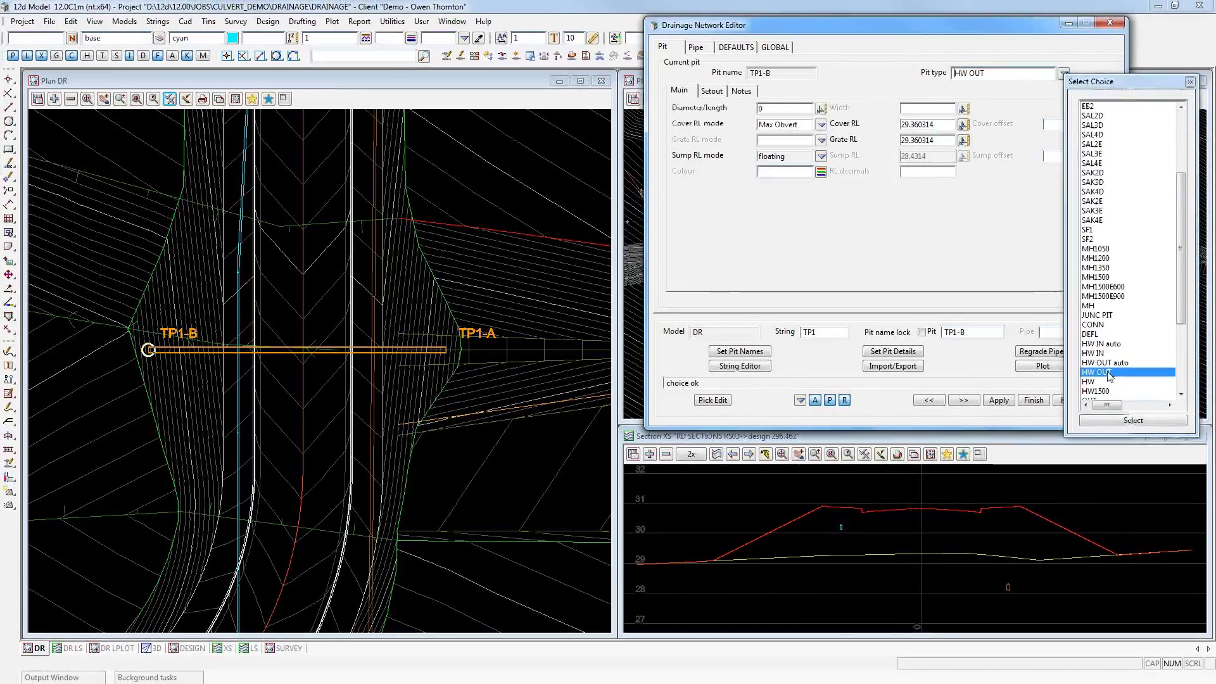
- Set the pipe from TP1-A to TP1-B to pipe type BC with a rectangular shape
{"action": "left_click", "coordinate": [964, 401]}
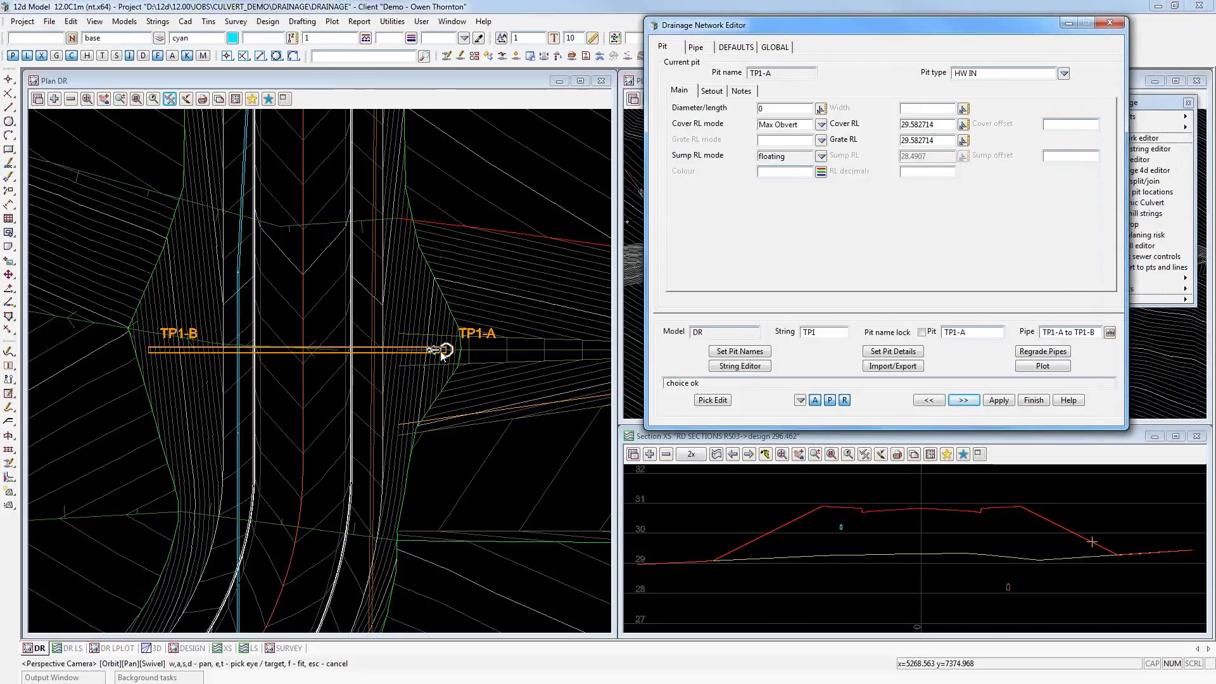
{"action": "left_click", "coordinate": [696, 49]}
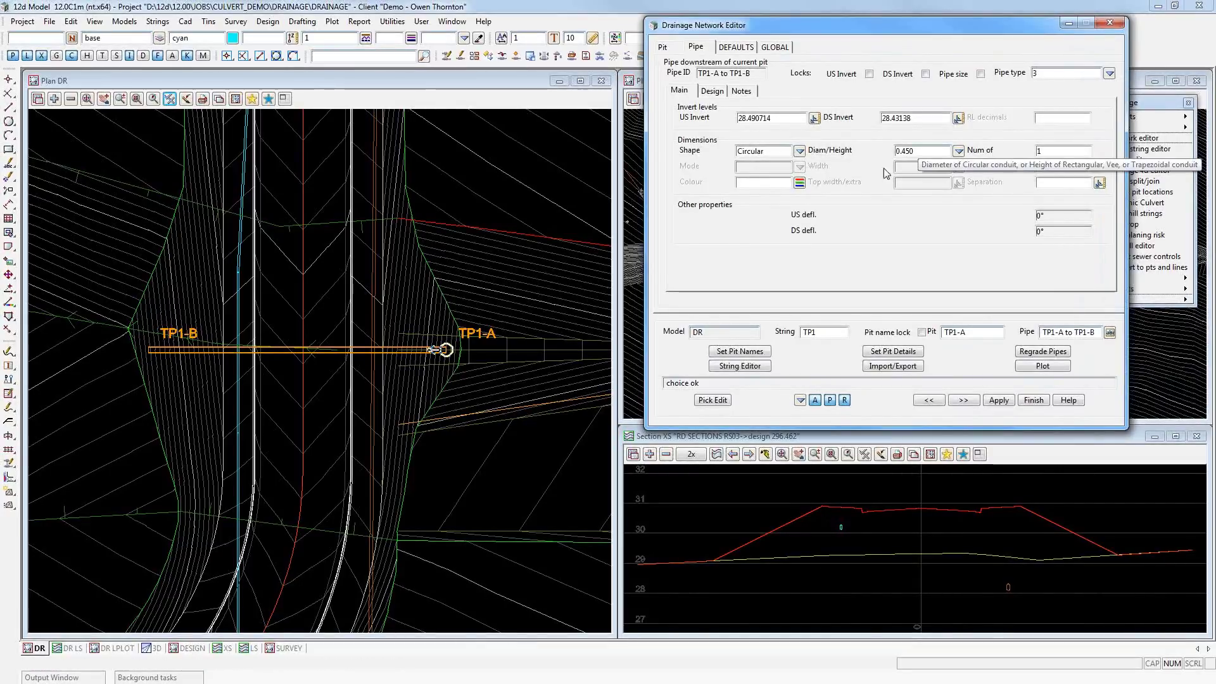
{"action": "left_click", "coordinate": [1110, 74]}
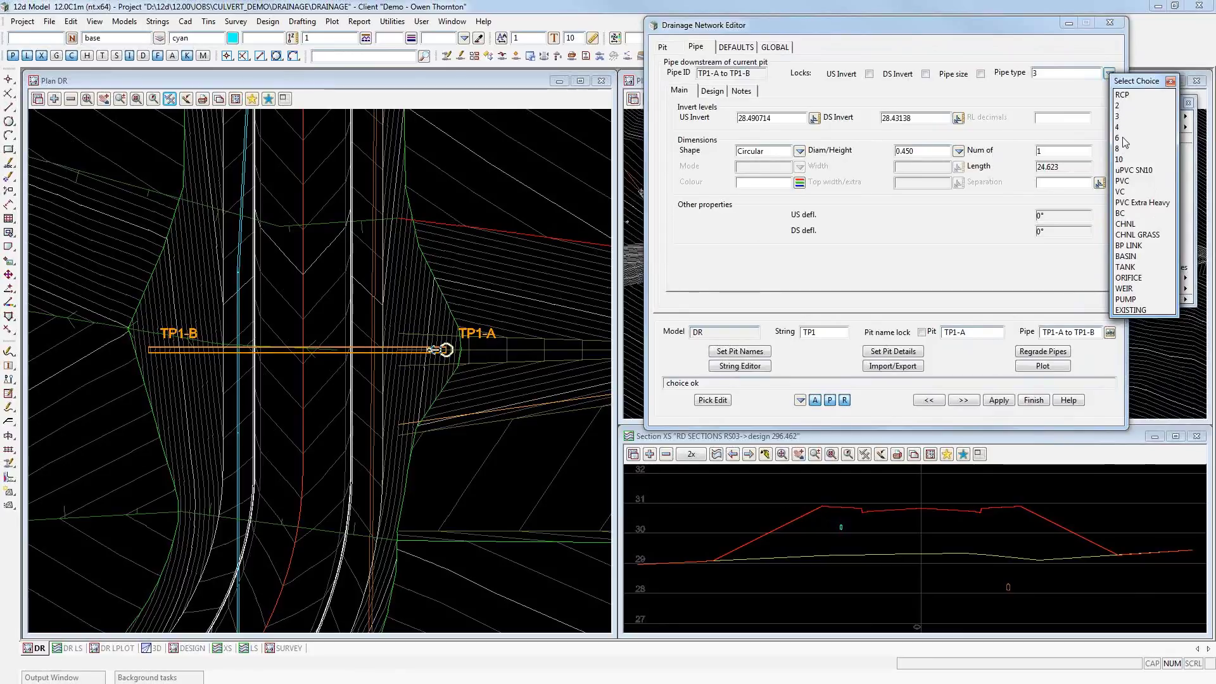
{"action": "left_click", "coordinate": [1121, 214]}
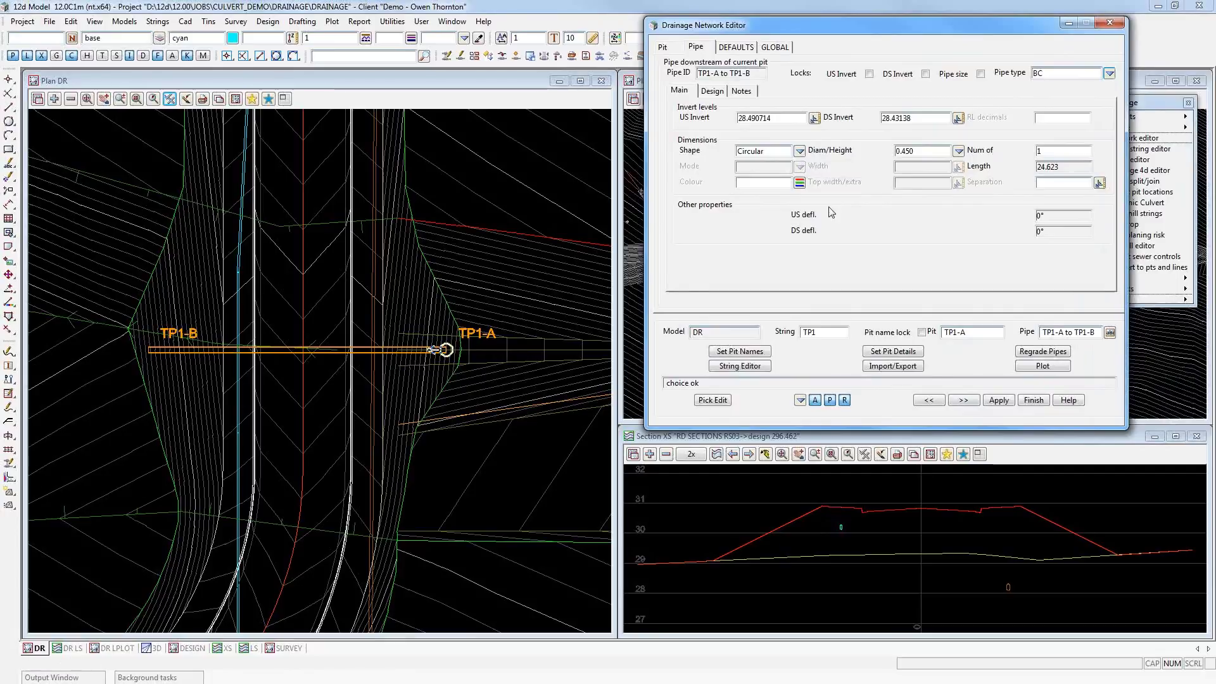
{"action": "left_click", "coordinate": [800, 151]}
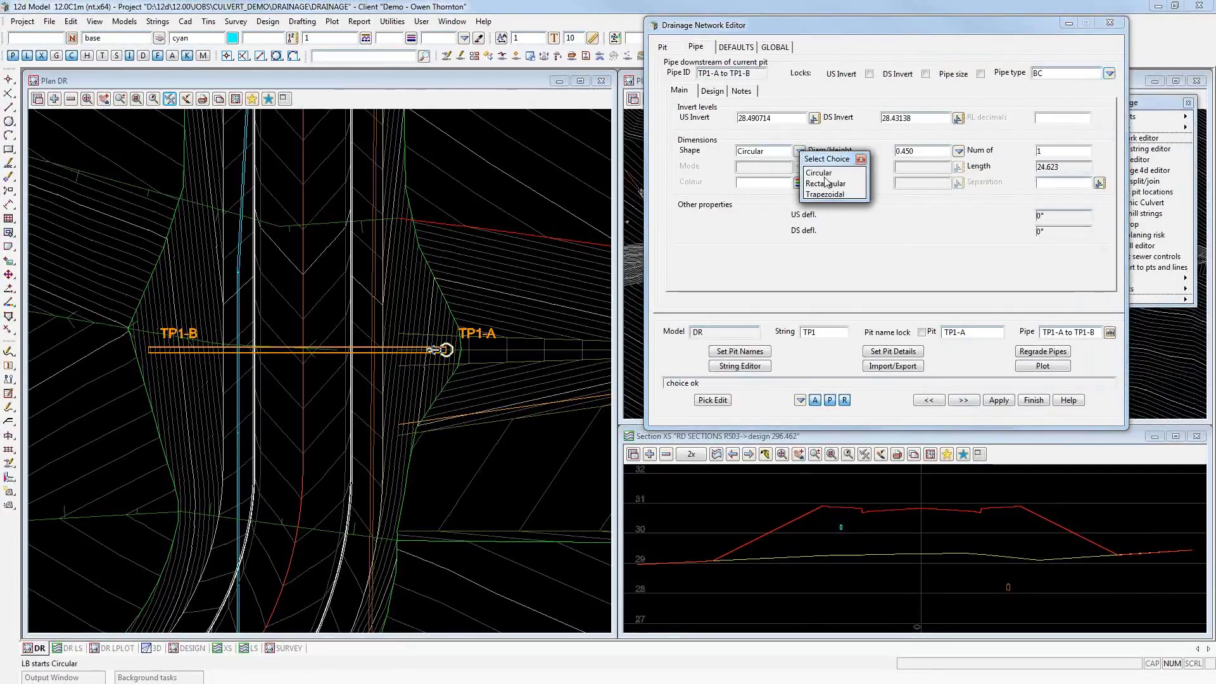
{"action": "left_click", "coordinate": [825, 183]}
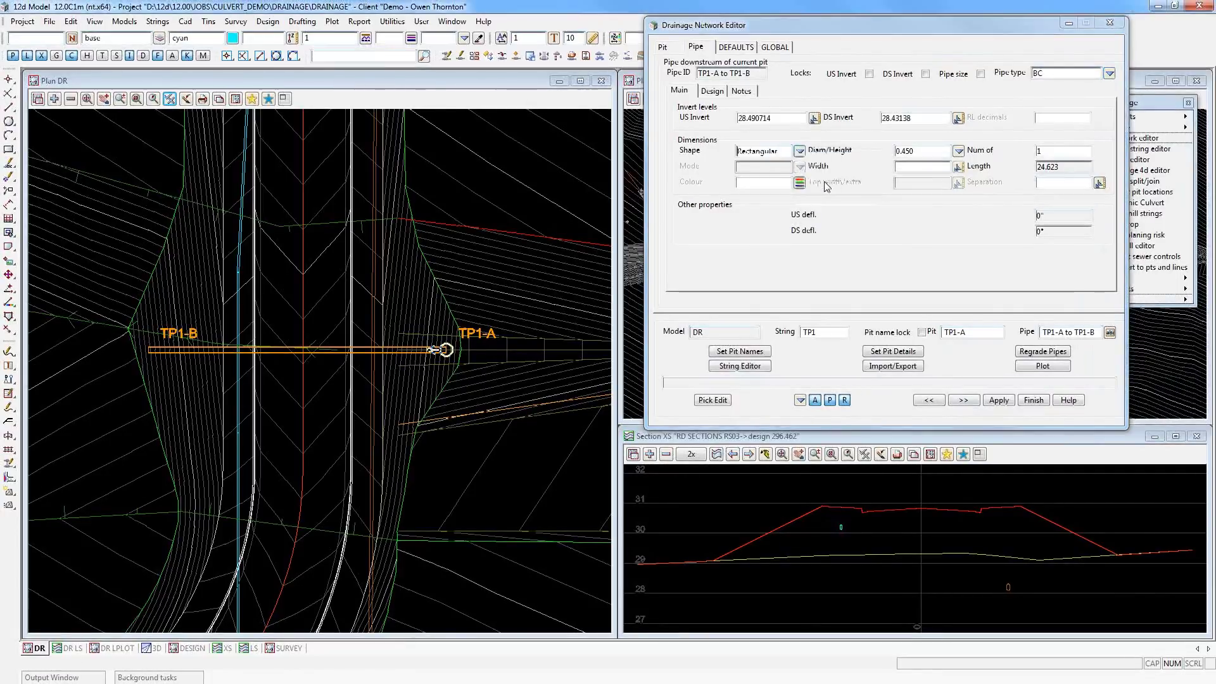
- Size the pipe from TP1-A to TP1-B as 0.750x0.450, with 2 conduits at a separation of 0.04
{"action": "left_click", "coordinate": [959, 152]}
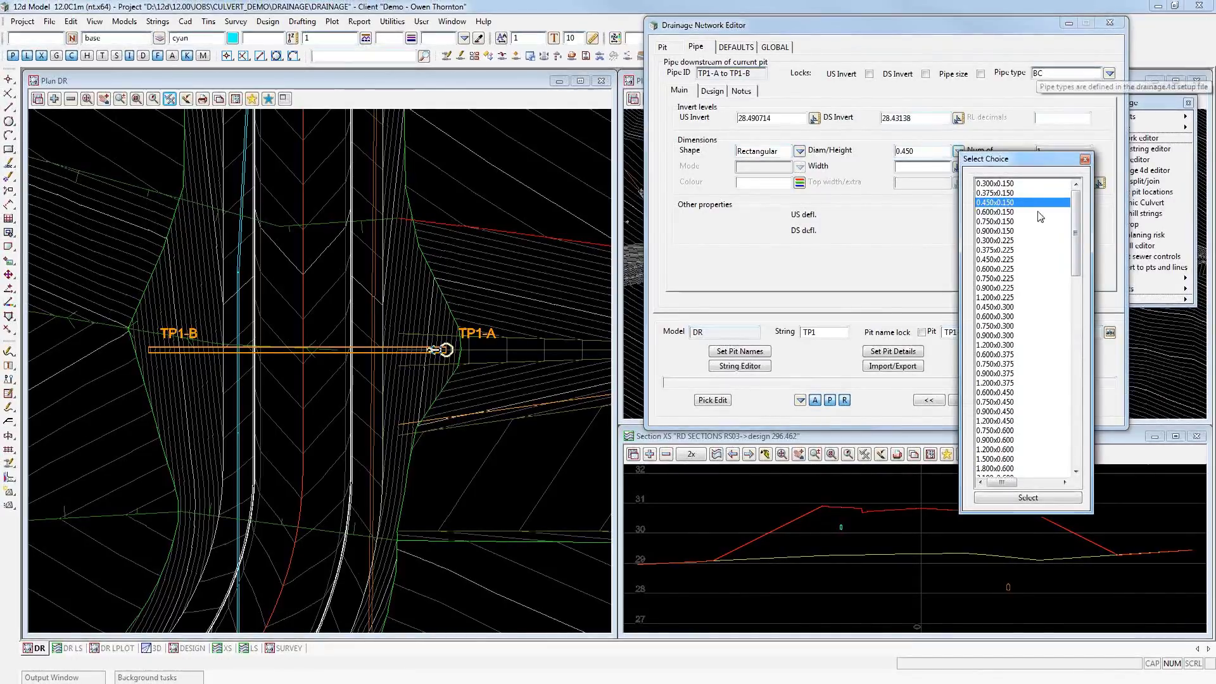
{"action": "left_click_drag", "start_coordinate": [1078, 224], "coordinate": [1085, 269]}
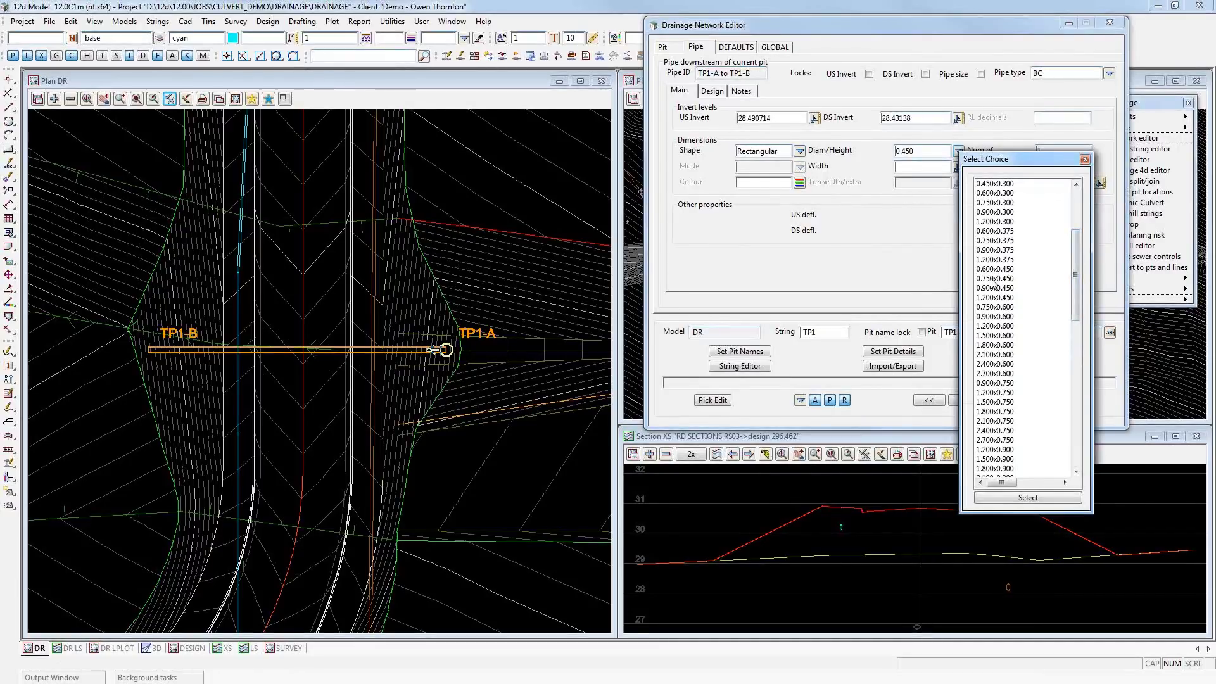
{"action": "double_click", "coordinate": [992, 284]}
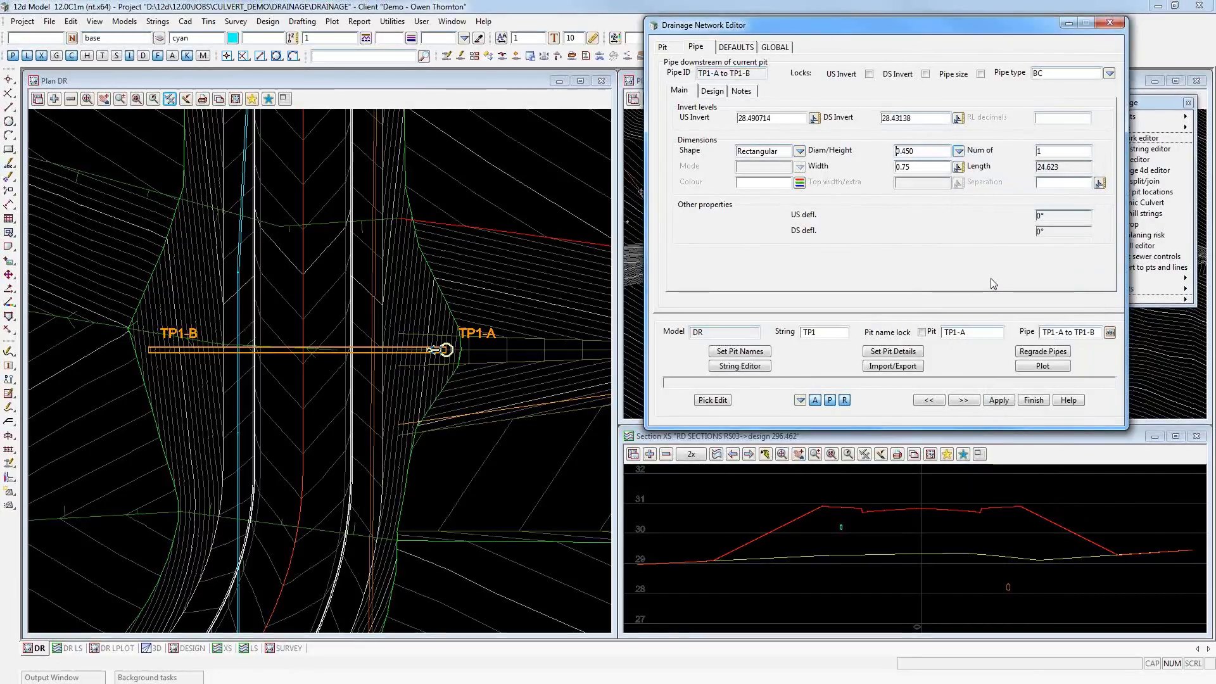
{"action": "left_click_drag", "start_coordinate": [1055, 151], "coordinate": [955, 143]}
{"action": "type", "text": "2"}
{"action": "left_click", "coordinate": [1077, 184]}
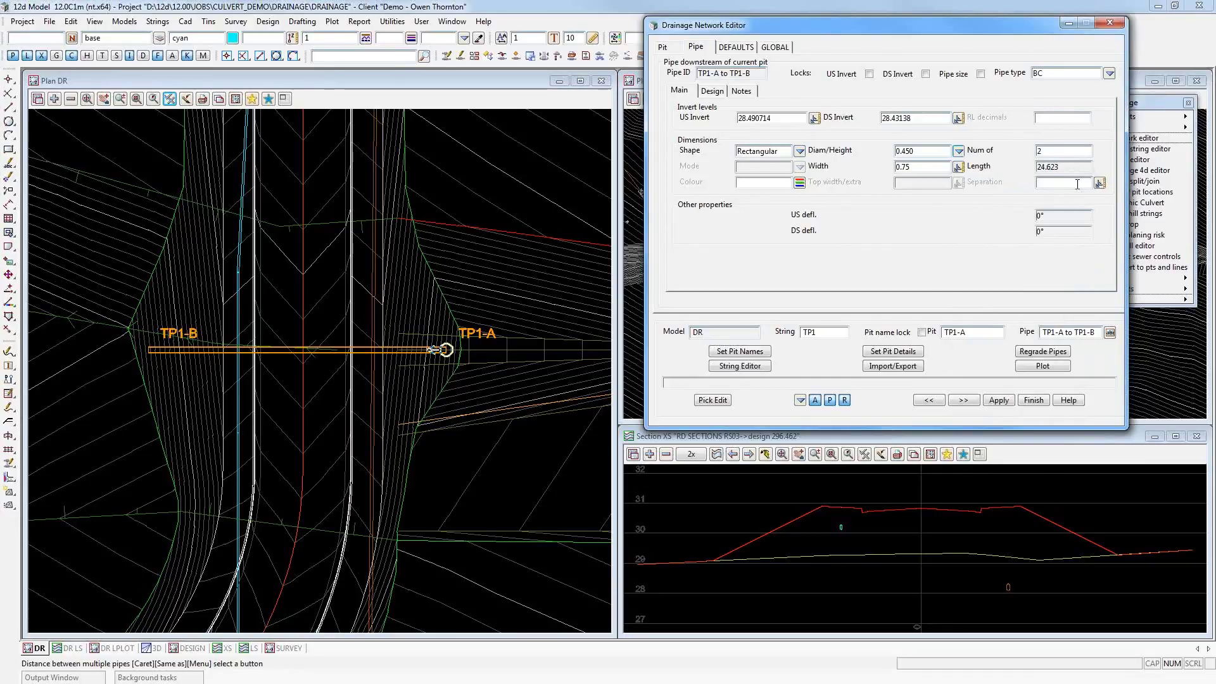
{"action": "type", "text": "0.04"}
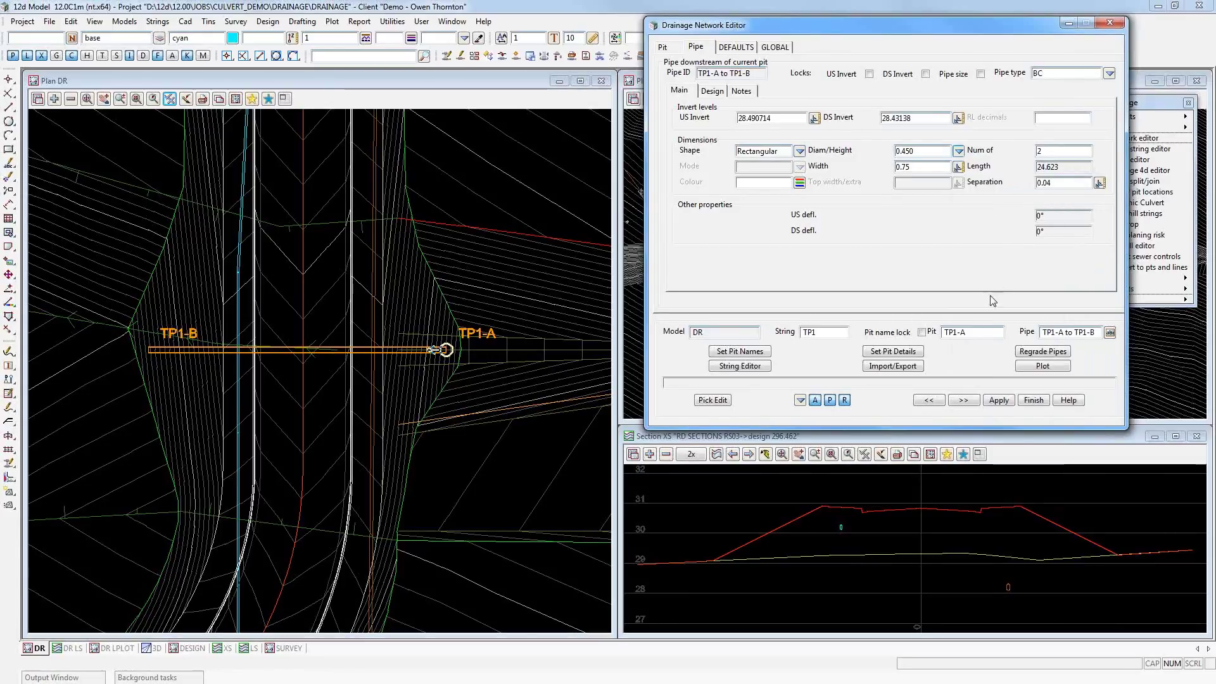
- Run Set Pit Details to update model DR with the new pit types and culvert dimensions
{"action": "left_click", "coordinate": [900, 351]}
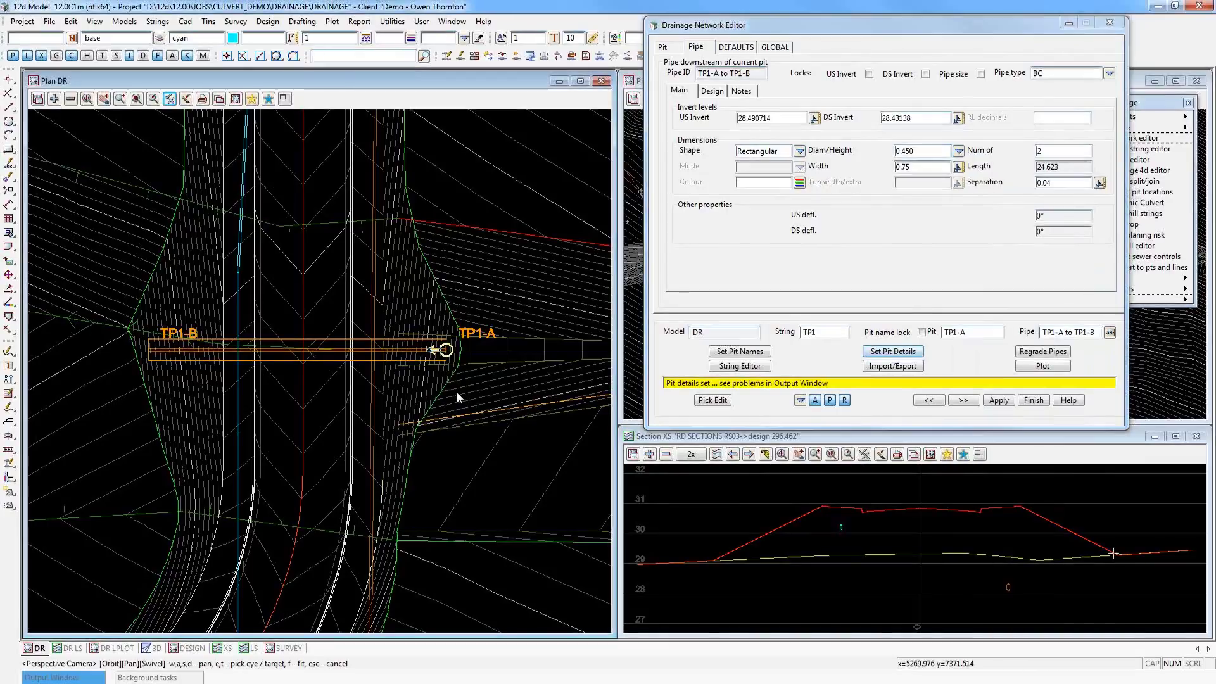
{"action": "scroll", "coordinate": [318, 360], "scroll_direction": "up", "scroll_amount": 1}
{"action": "scroll", "coordinate": [319, 365], "scroll_direction": "up", "scroll_amount": 1}
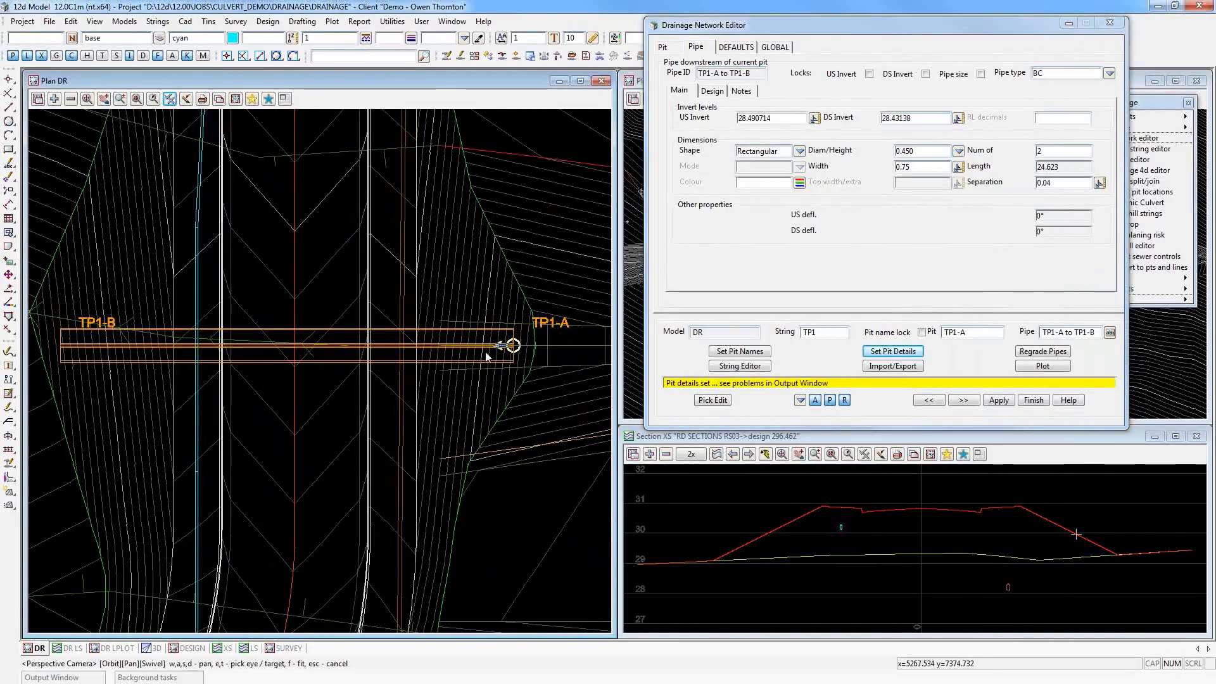
- Move the network editor clear of the 3D perspective view, bring up that view and add model DR to it
{"action": "left_click_drag", "start_coordinate": [942, 24], "coordinate": [400, 116]}
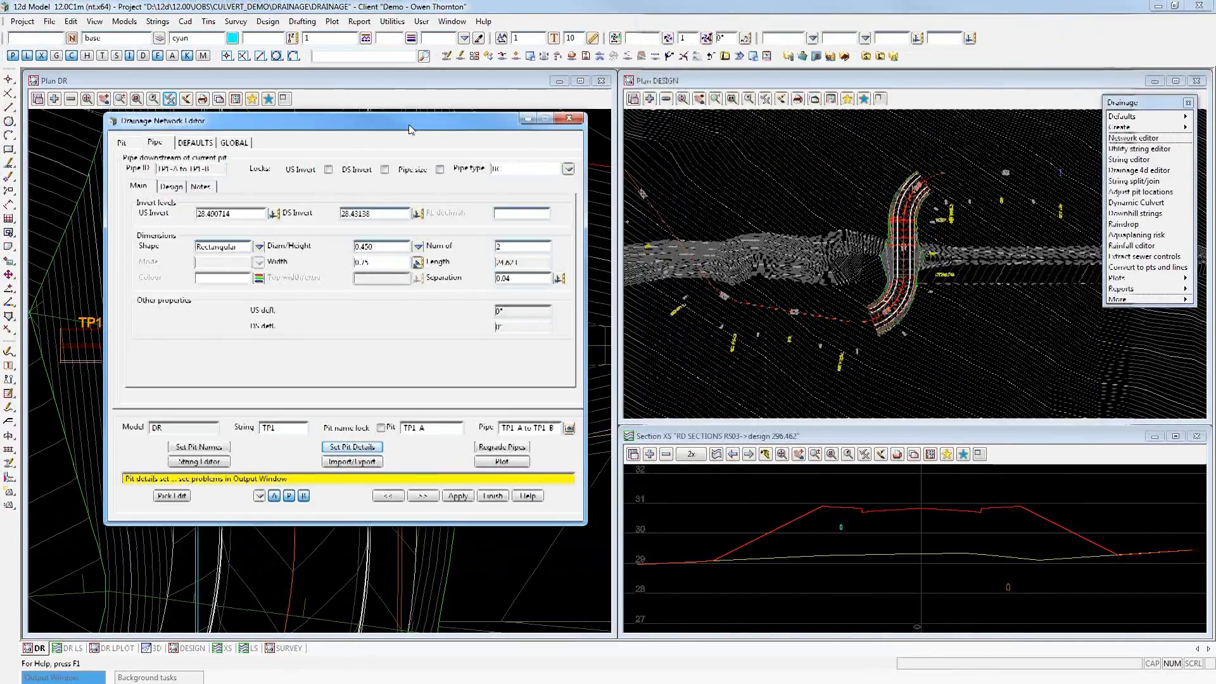
{"action": "left_click", "coordinate": [155, 648]}
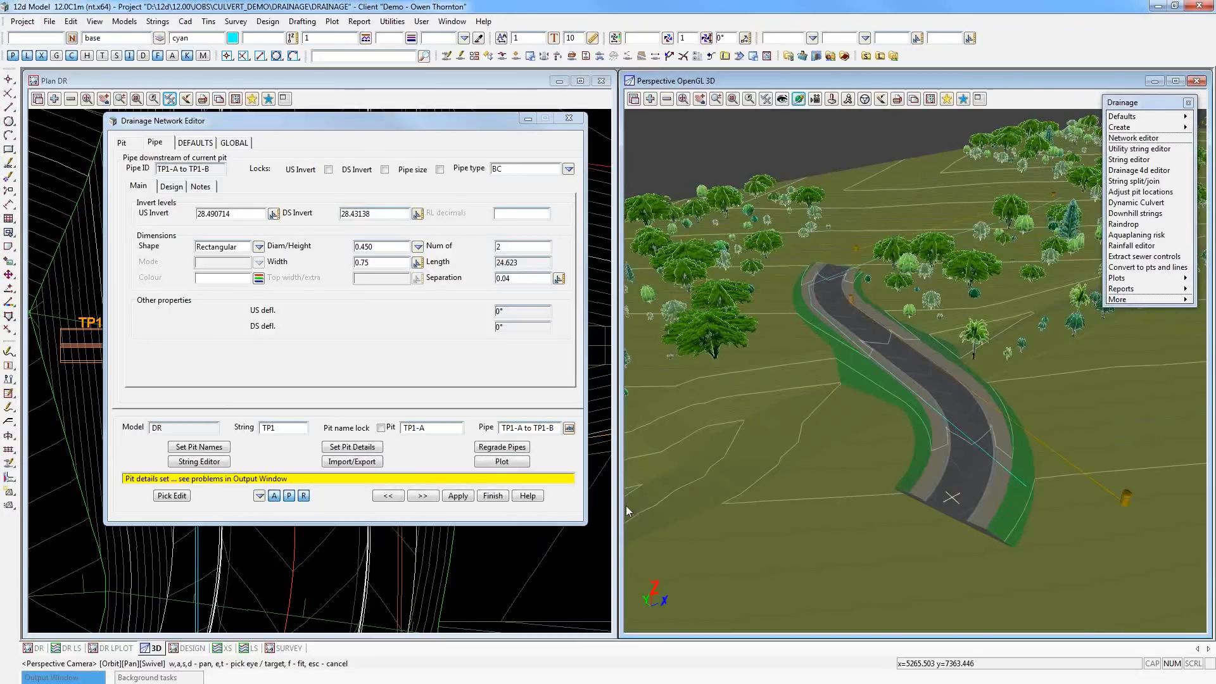
{"action": "left_click", "coordinate": [853, 389]}
{"action": "middle_click", "coordinate": [853, 389]}
{"action": "left_click", "coordinate": [651, 99]}
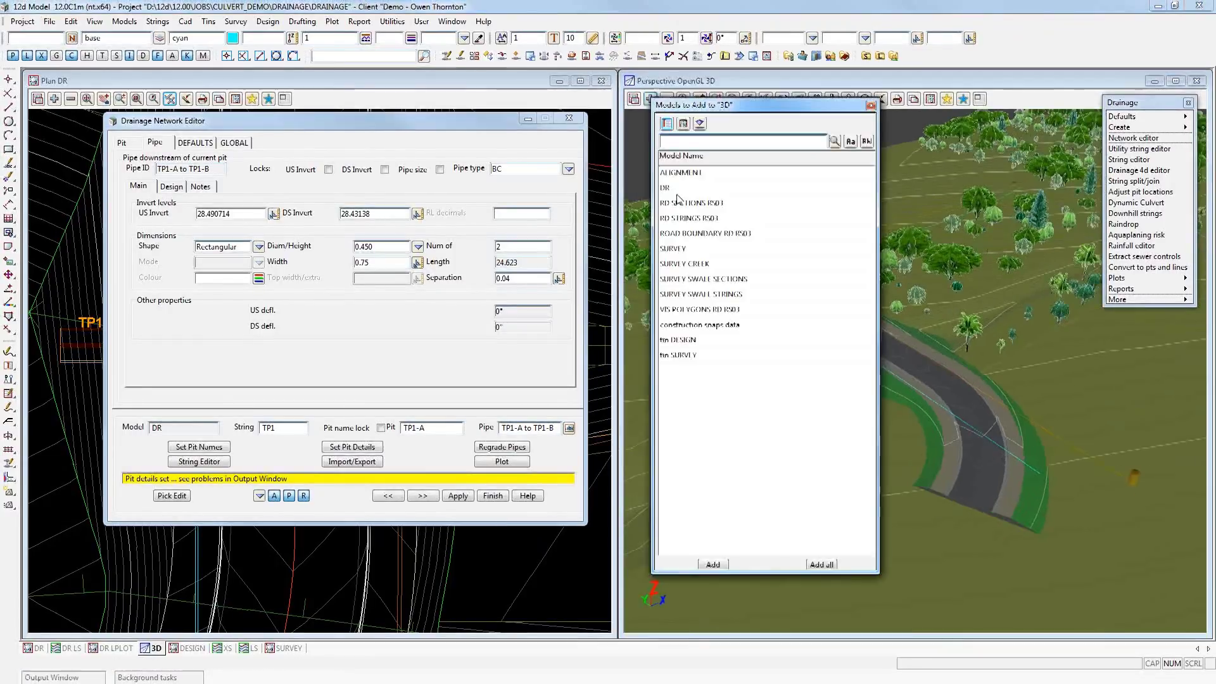
{"action": "double_click", "coordinate": [673, 189]}
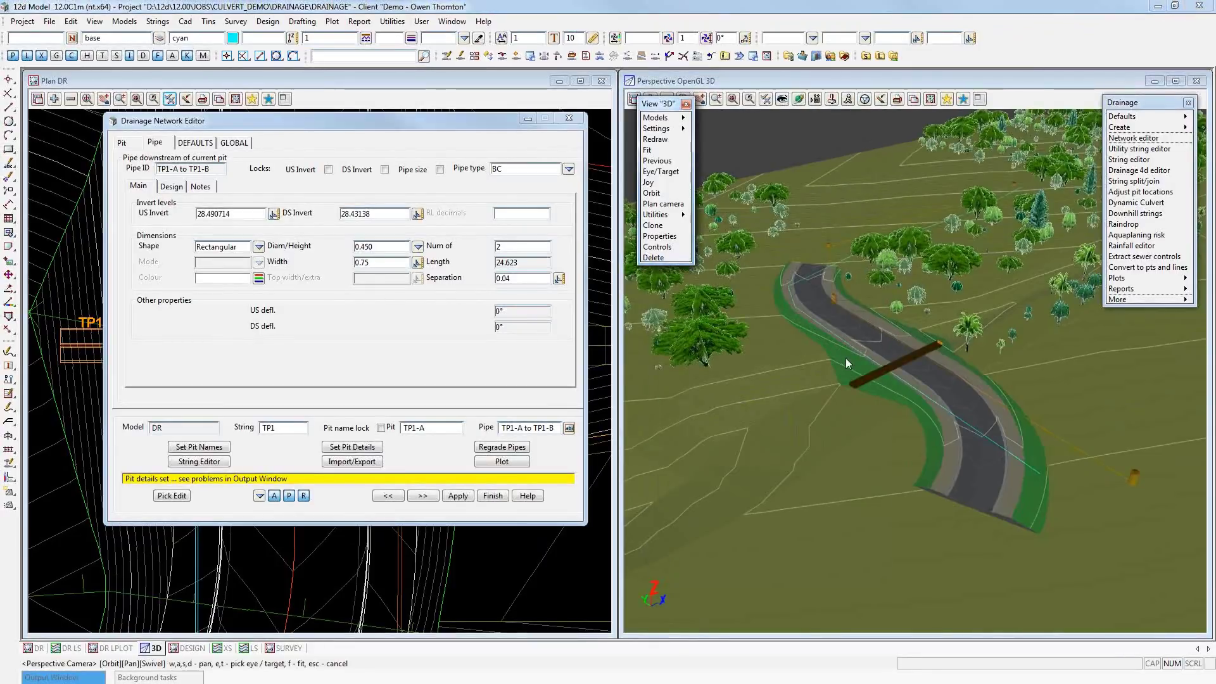
- Bring tin SUPER to the front in the 3D view and examine the twin box culvert beneath the road embankment
{"action": "left_click", "coordinate": [871, 416]}
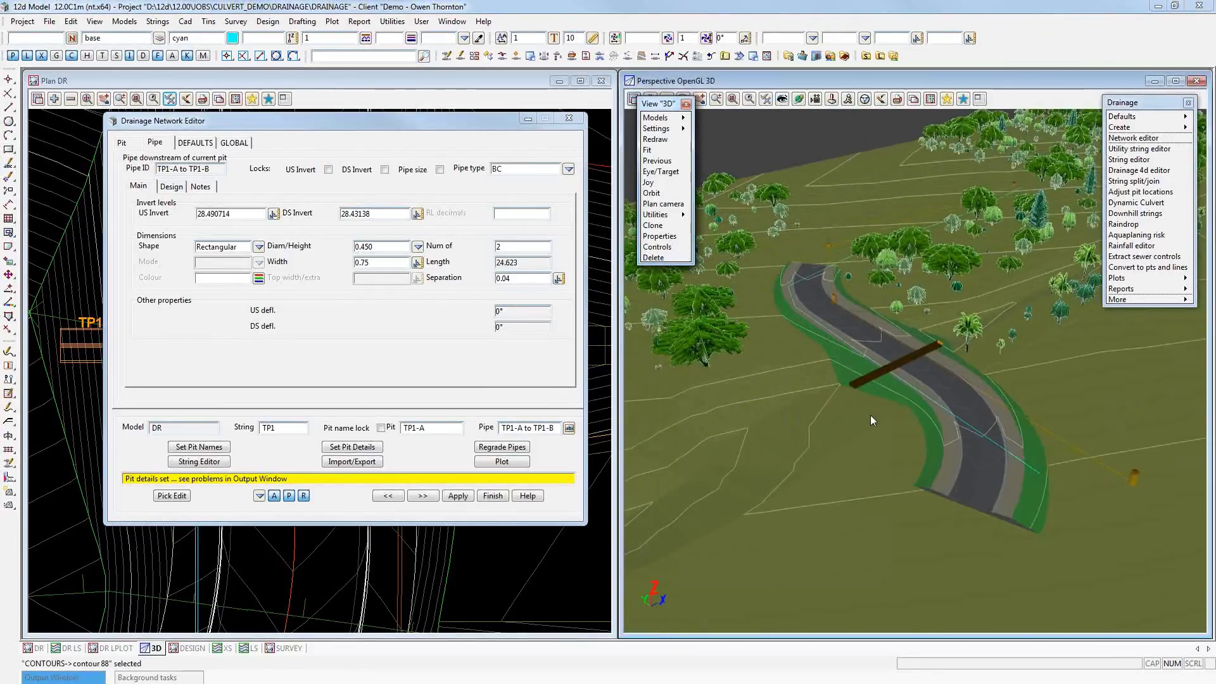
{"action": "middle_click", "coordinate": [890, 378]}
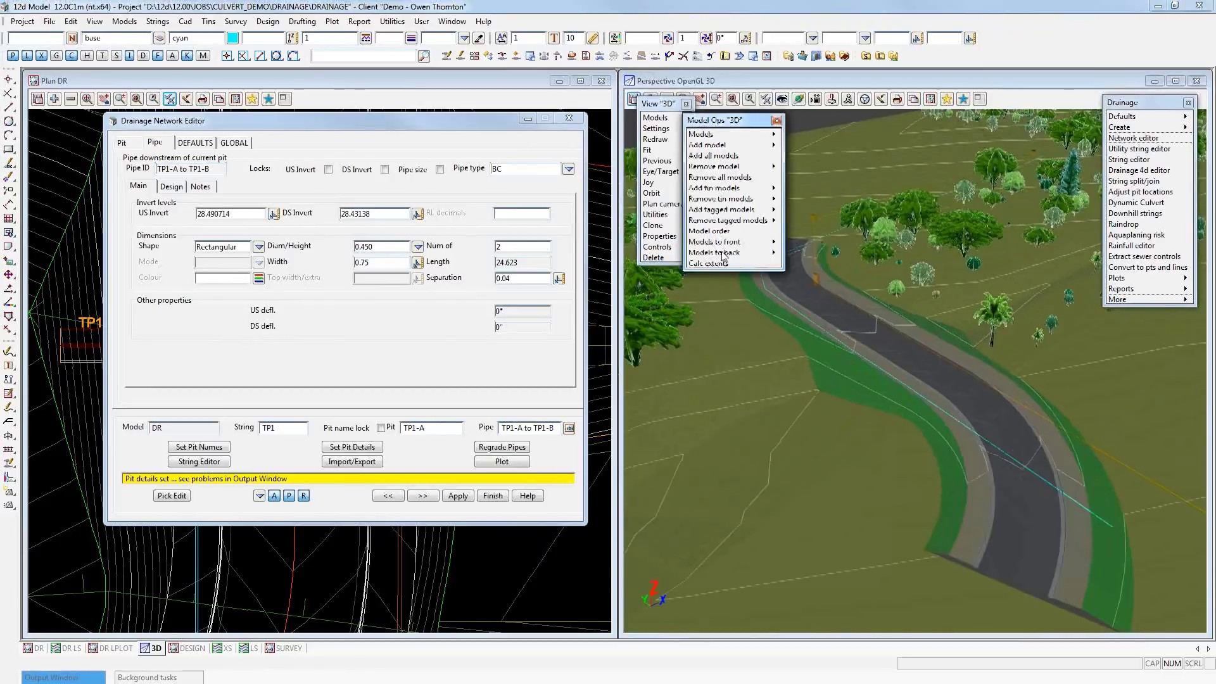
{"action": "left_click", "coordinate": [735, 243]}
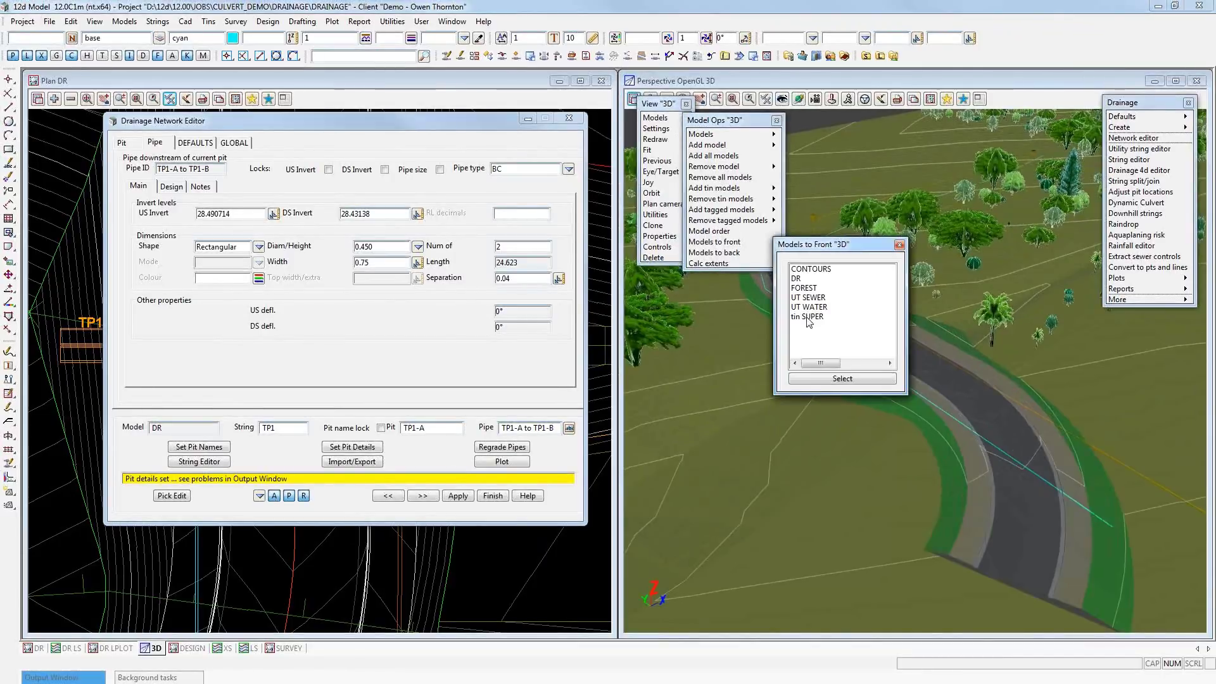
{"action": "left_click", "coordinate": [808, 318]}
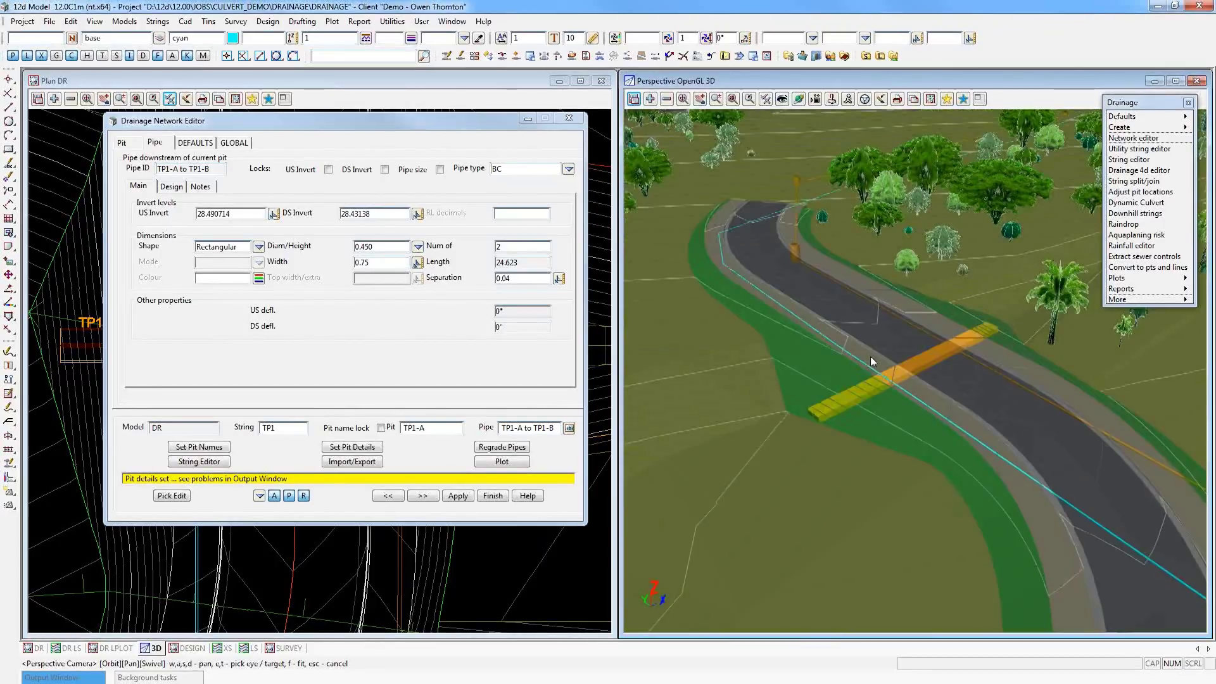
{"action": "scroll", "coordinate": [852, 411], "scroll_direction": "up", "scroll_amount": 2}
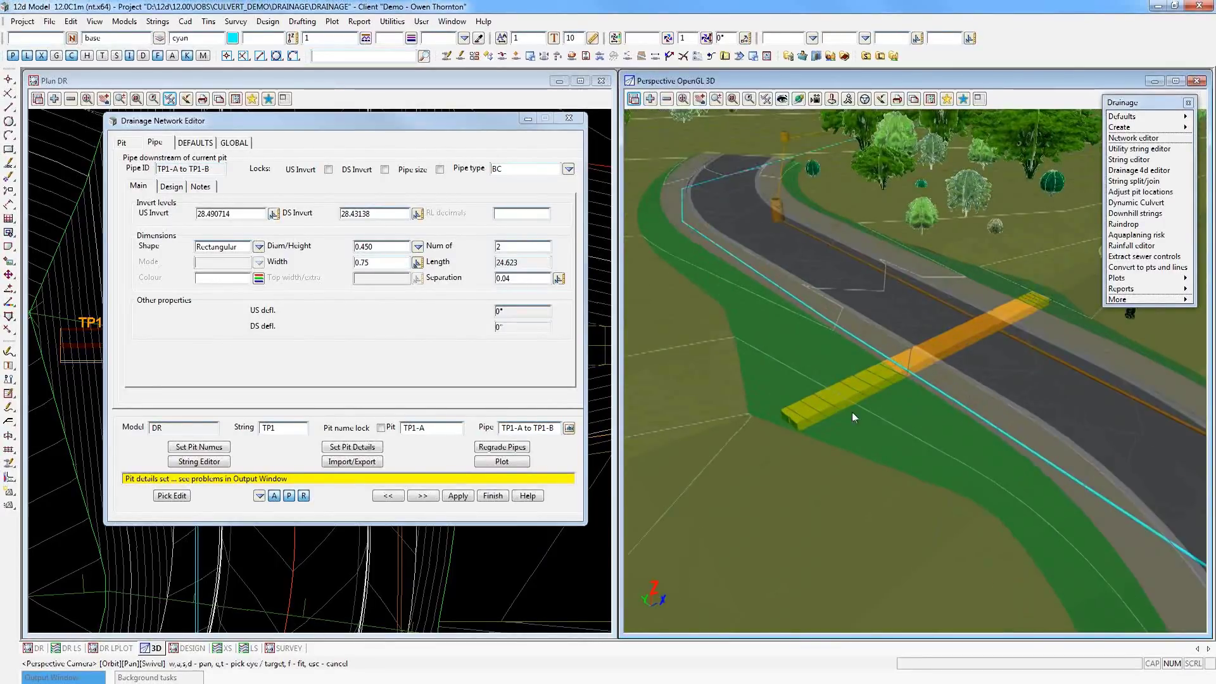
{"action": "scroll", "coordinate": [852, 412], "scroll_direction": "up", "scroll_amount": 5}
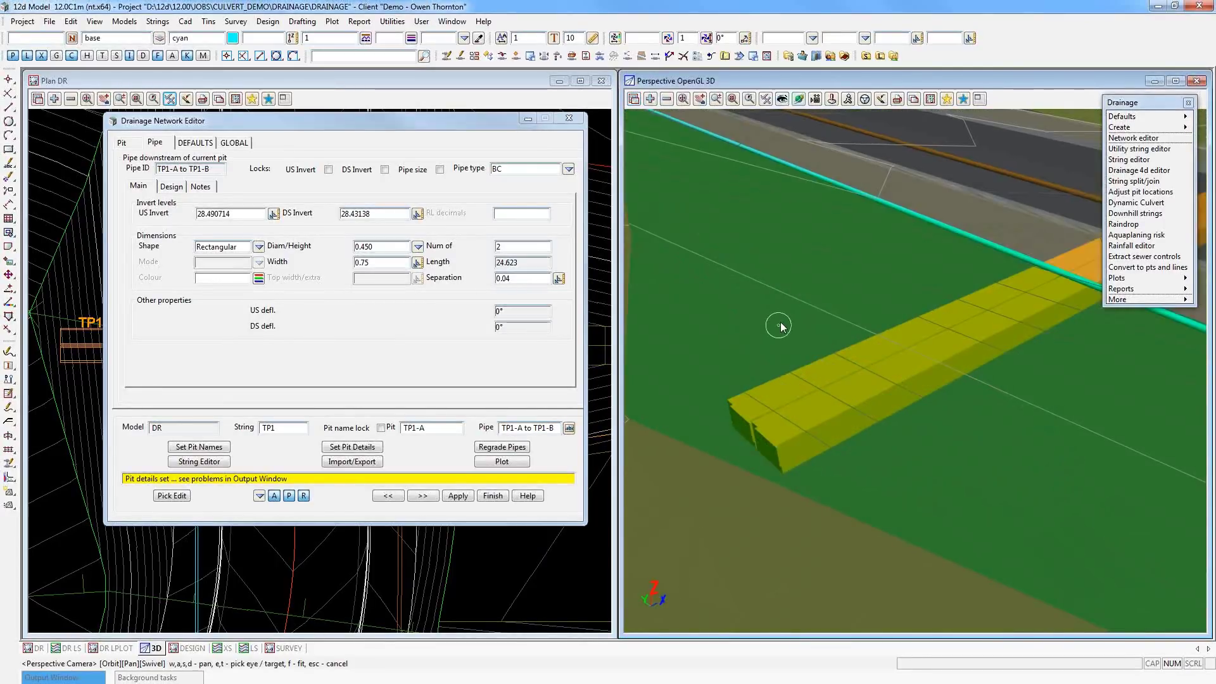
{"action": "left_click_drag", "start_coordinate": [780, 326], "coordinate": [857, 354]}
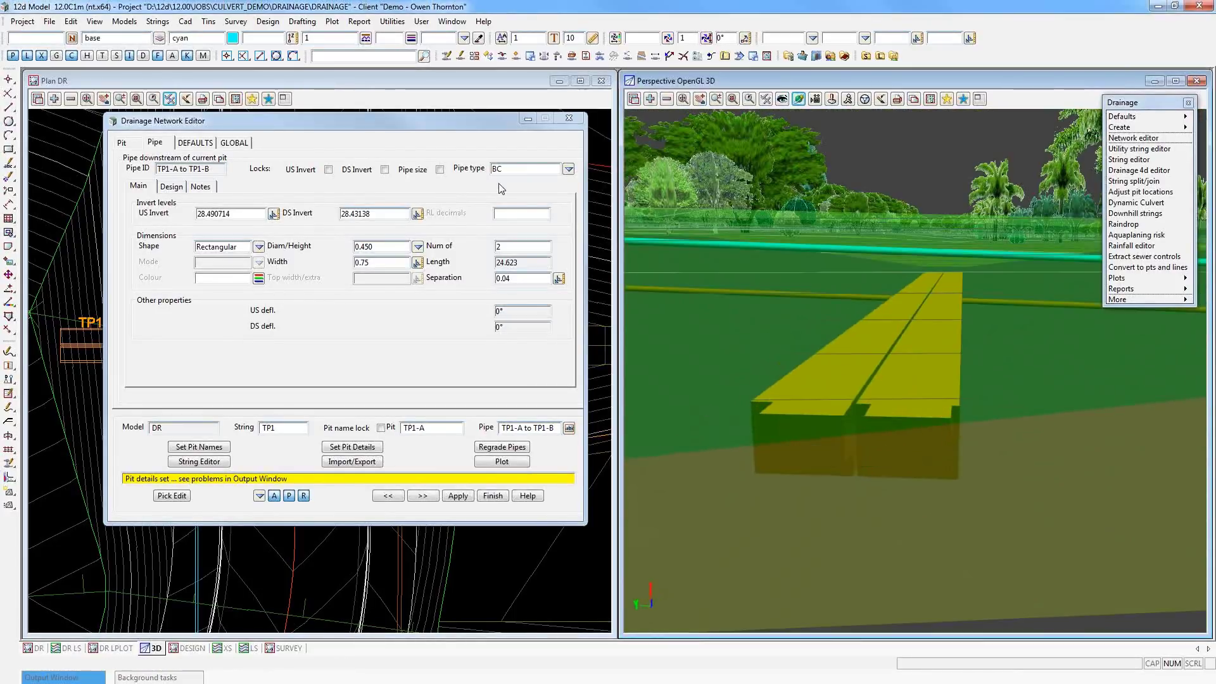
{"action": "left_click_drag", "start_coordinate": [944, 399], "coordinate": [846, 391]}
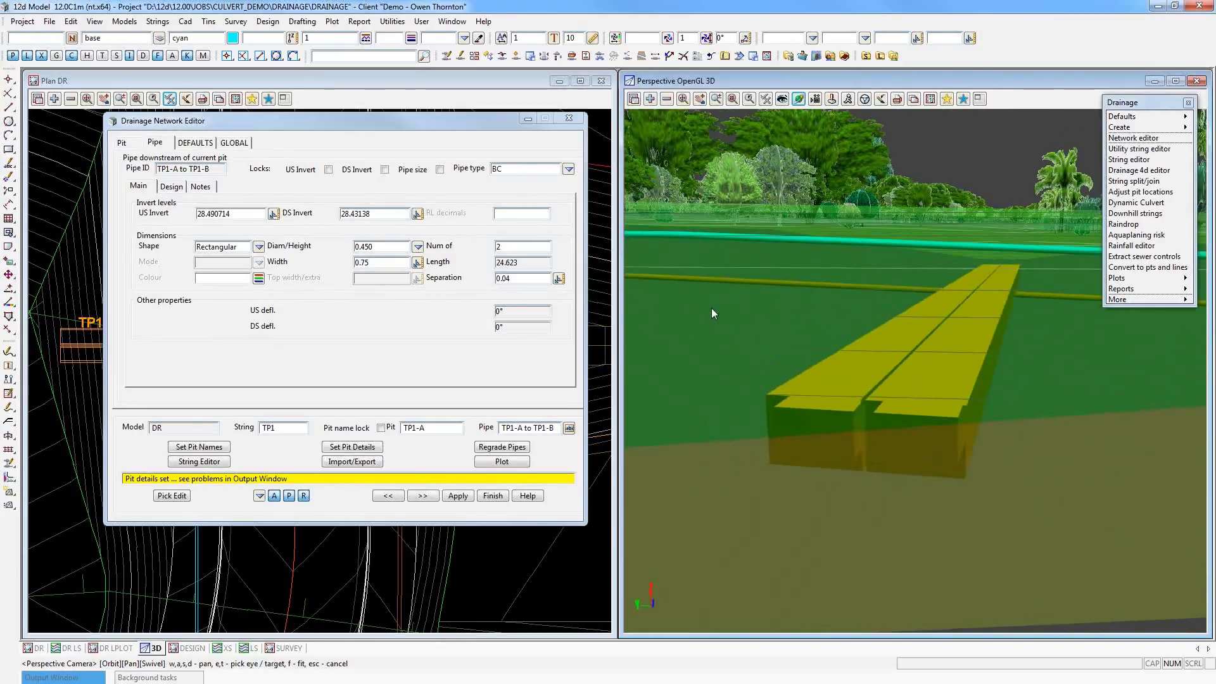
- Set the pipe from TP1-A to TP1-B to pipe type 3 with a Circular shape
{"action": "left_click_drag", "start_coordinate": [439, 125], "coordinate": [481, 177]}
{"action": "left_click", "coordinate": [610, 221]}
{"action": "left_click", "coordinate": [627, 272]}
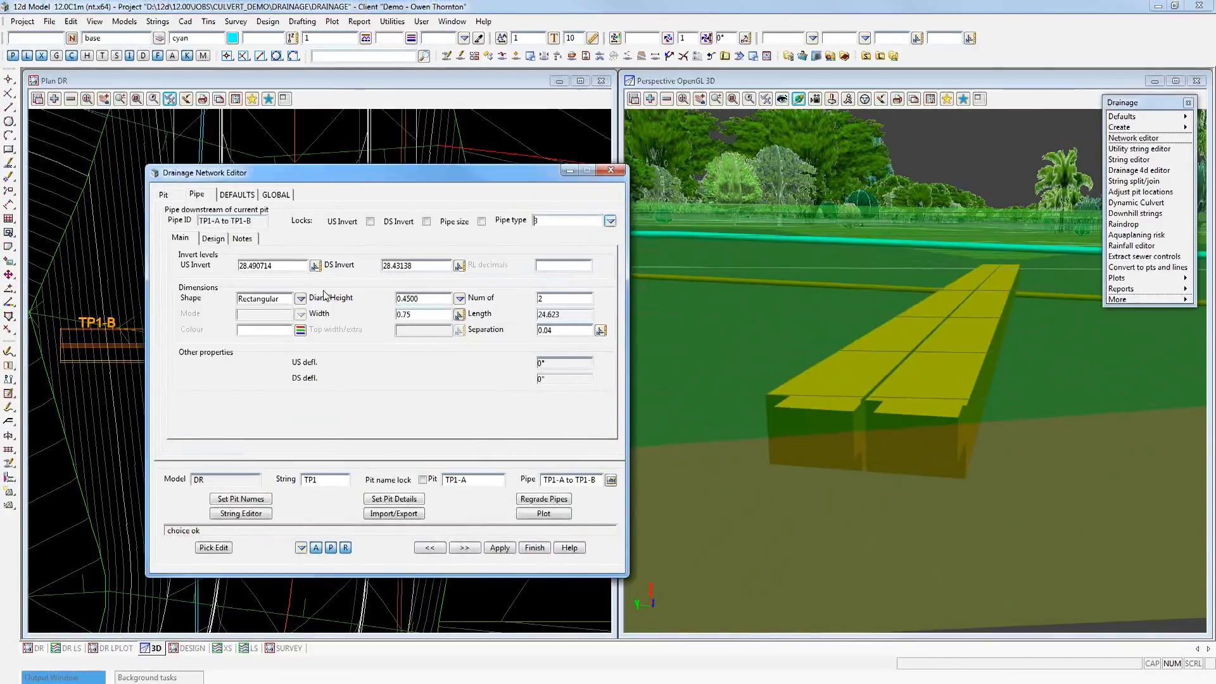
{"action": "left_click", "coordinate": [300, 298]}
{"action": "left_click", "coordinate": [330, 307]}
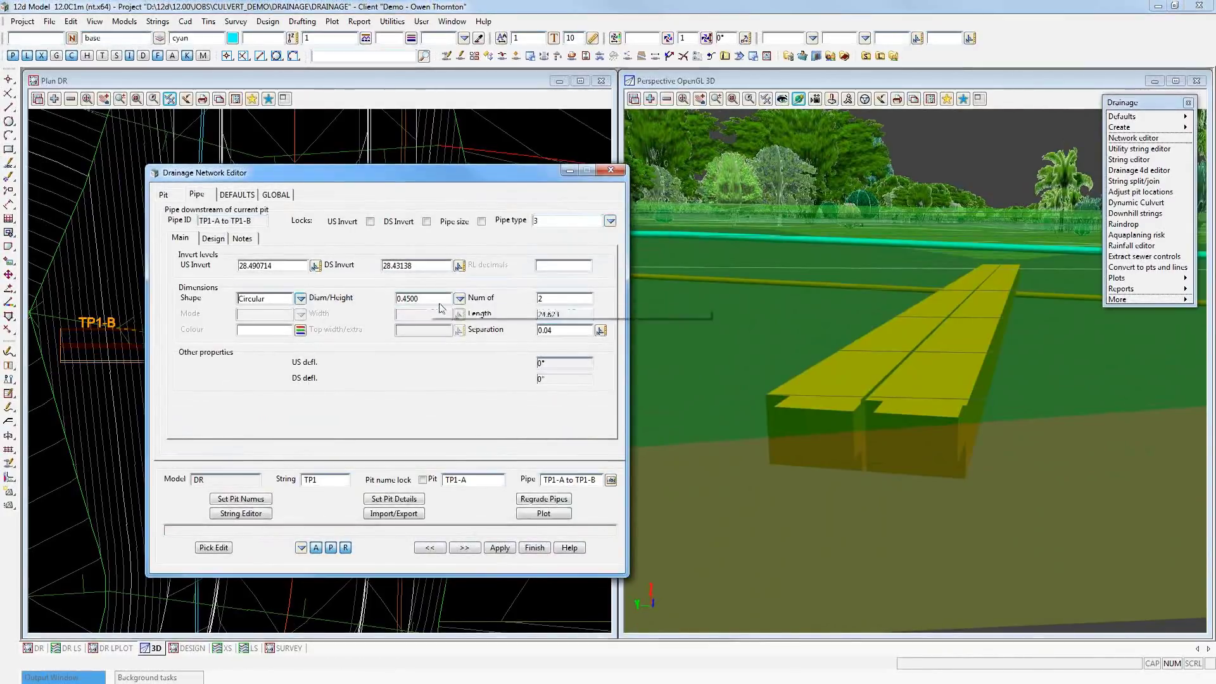
- Set 3 conduits at a separation of 0.450, run Set Pit Details and inspect the circular pipes in 3D
{"action": "key", "text": "Tab"}
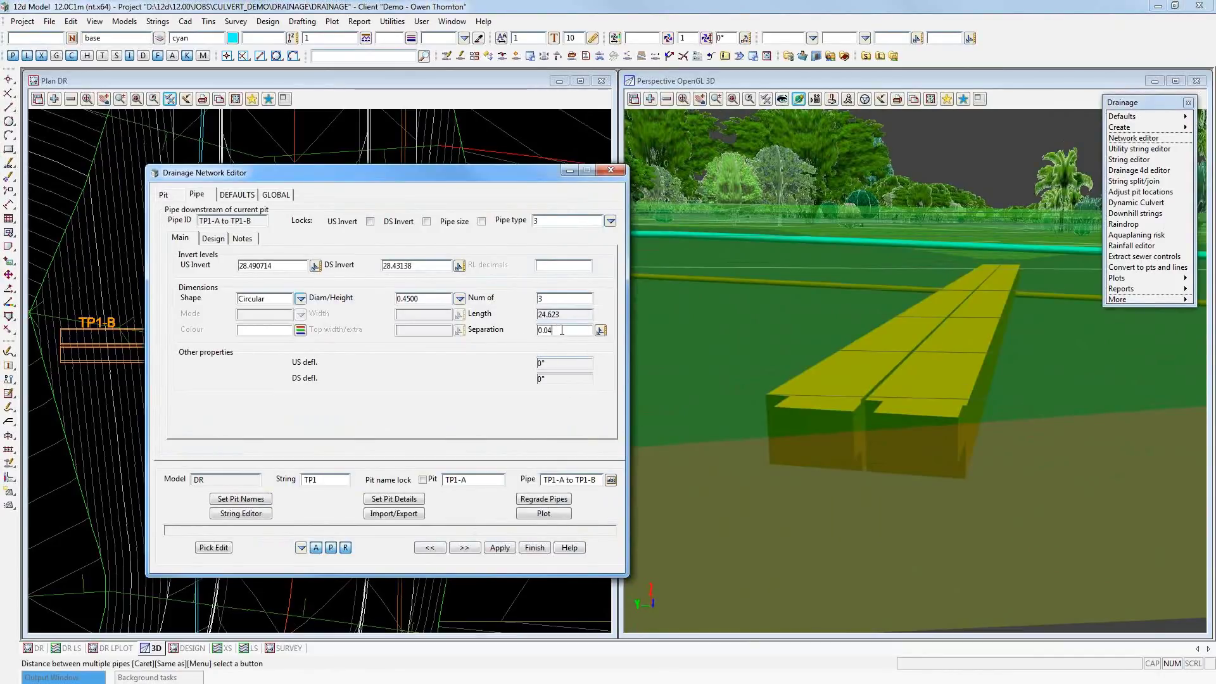
{"action": "key", "text": "Tab"}
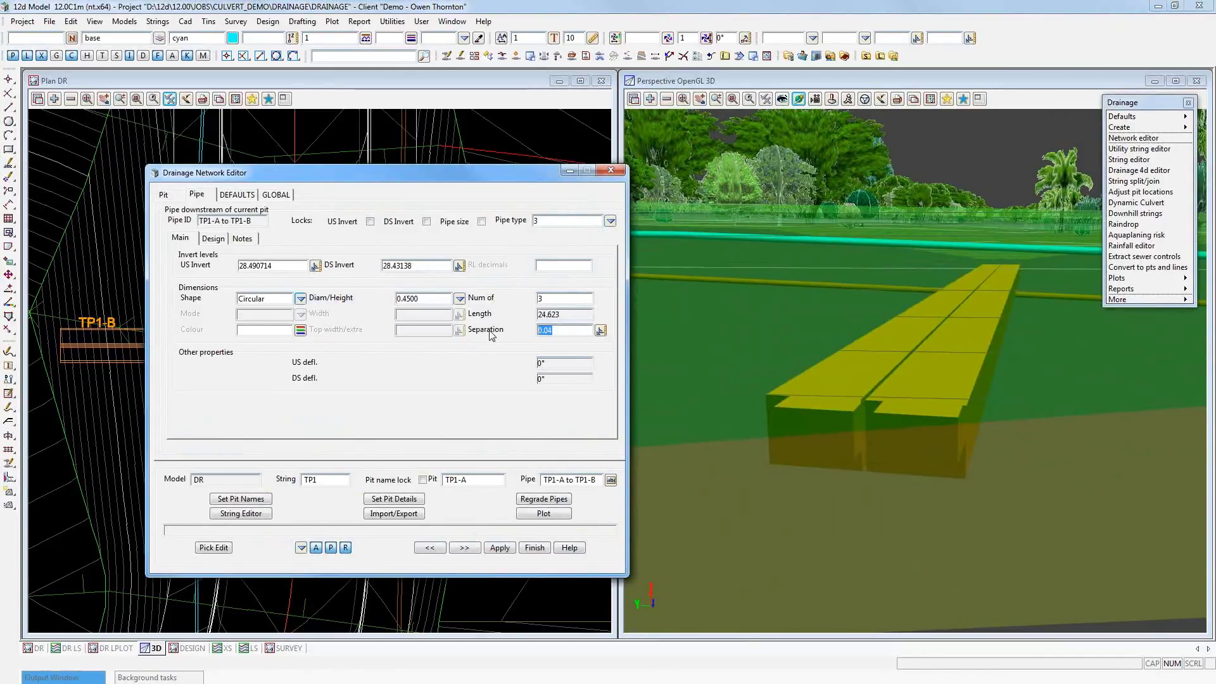
{"action": "type", "text": "0.450"}
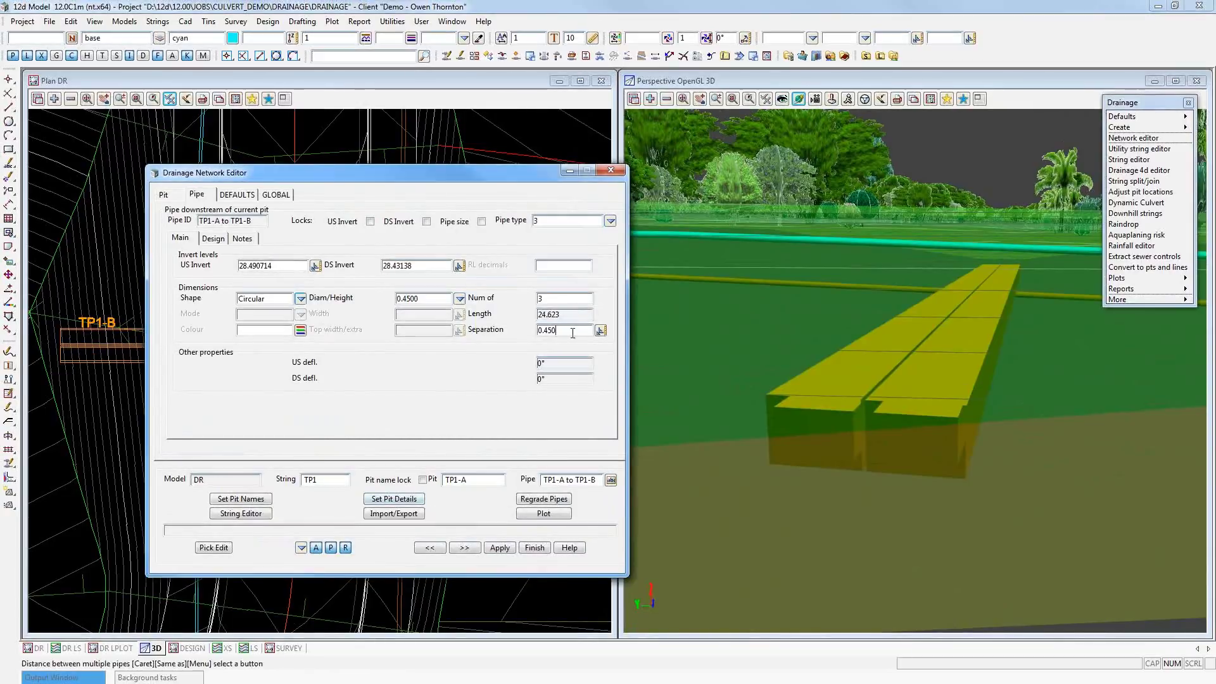
{"action": "left_click", "coordinate": [398, 500]}
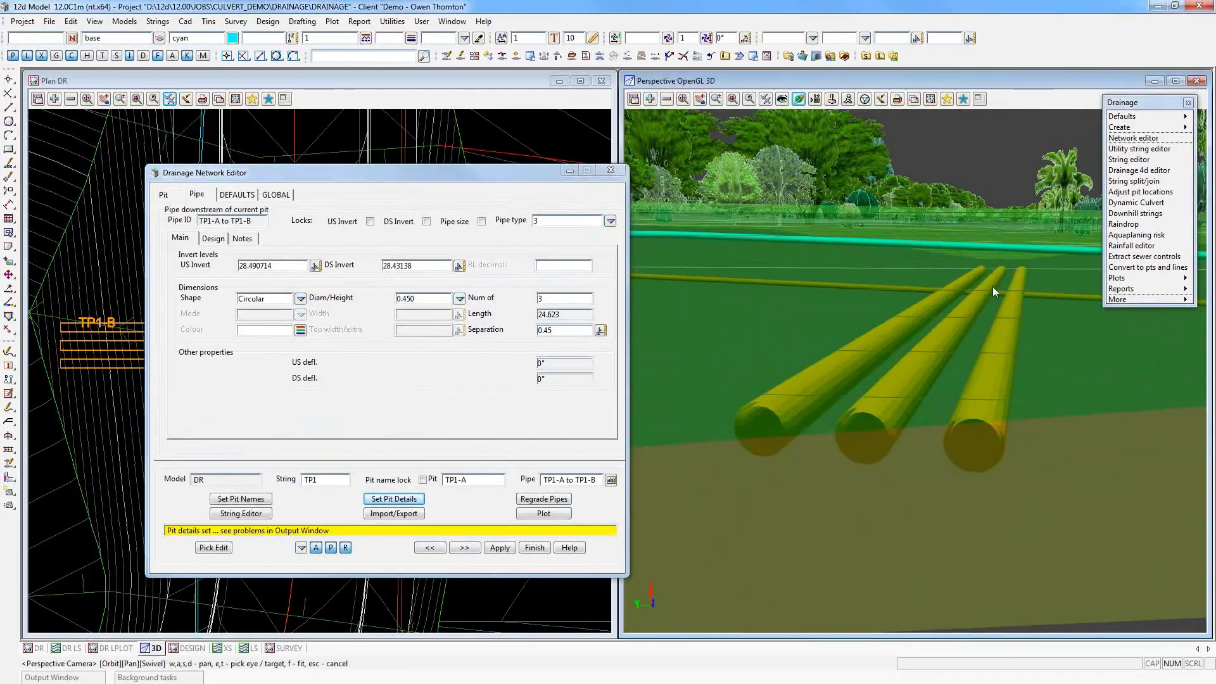
{"action": "left_click_drag", "start_coordinate": [987, 290], "coordinate": [970, 328]}
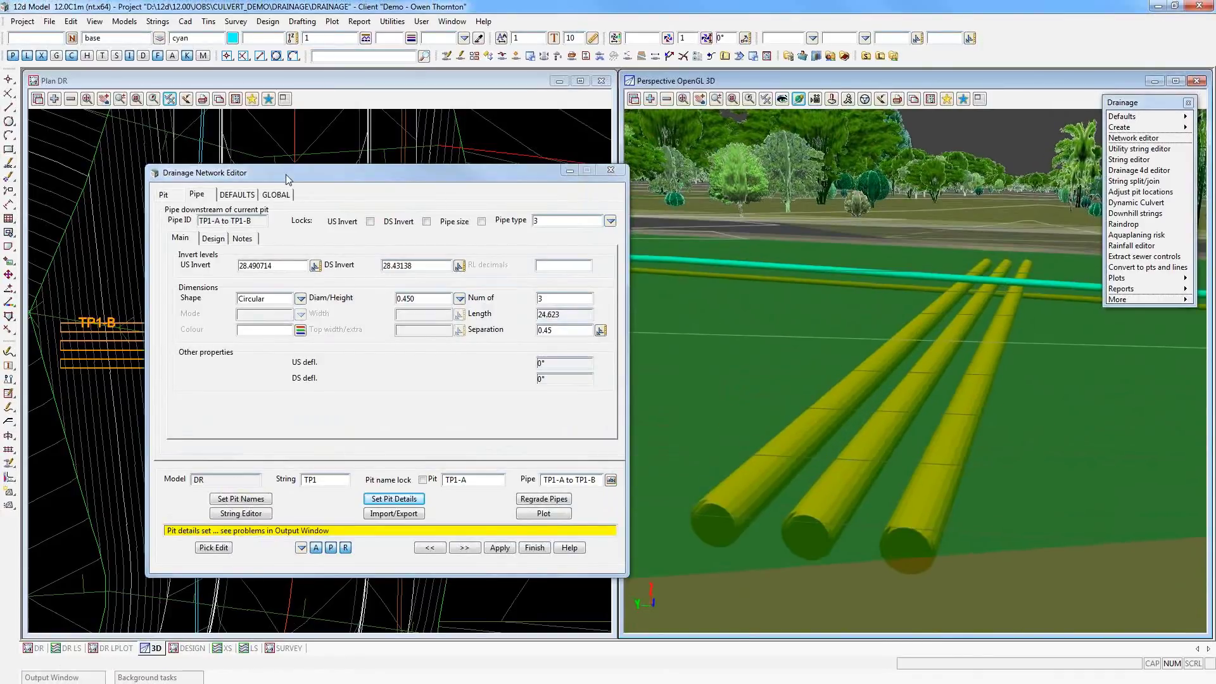
- Move the network editor over the 3D view and shorten plan view DR to uncover section view DR LS
{"action": "left_click", "coordinate": [294, 172]}
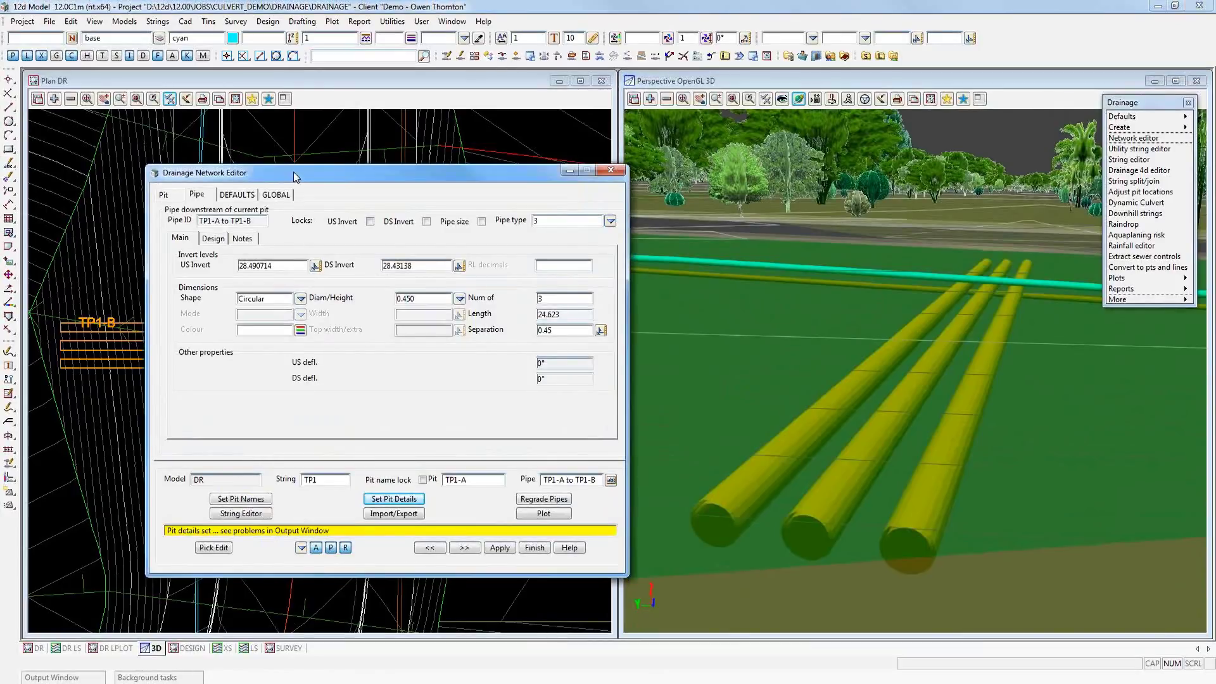
{"action": "left_click_drag", "start_coordinate": [294, 176], "coordinate": [776, 82]}
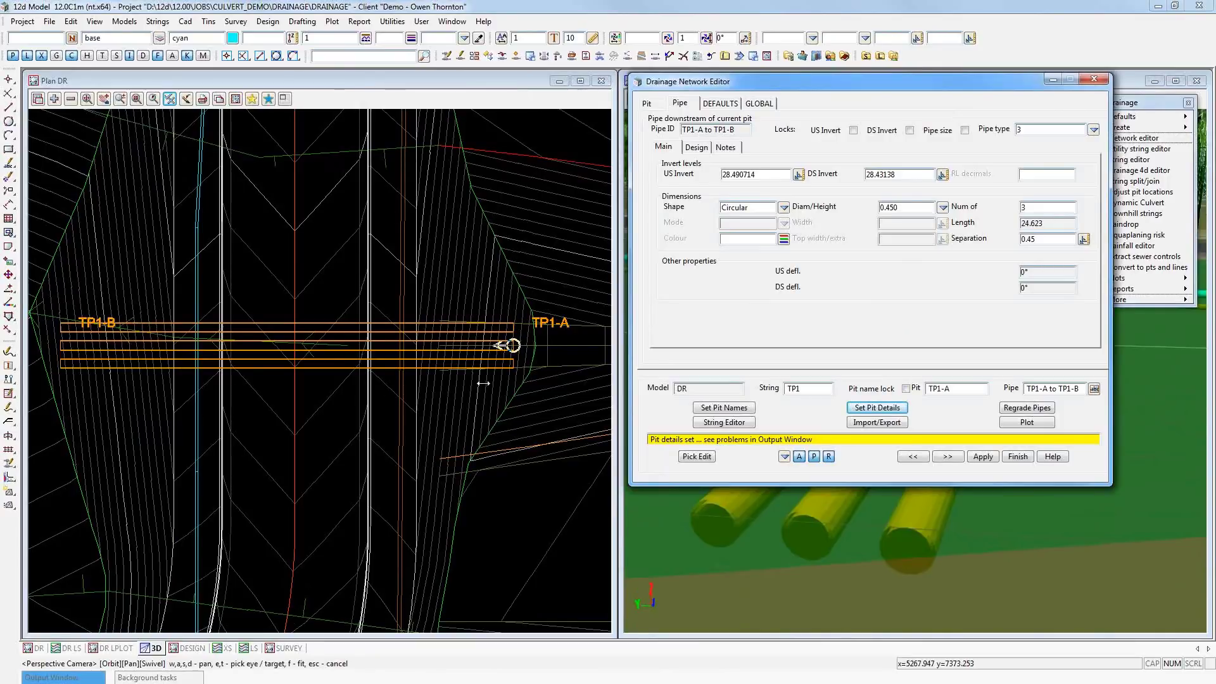
{"action": "left_click", "coordinate": [281, 633]}
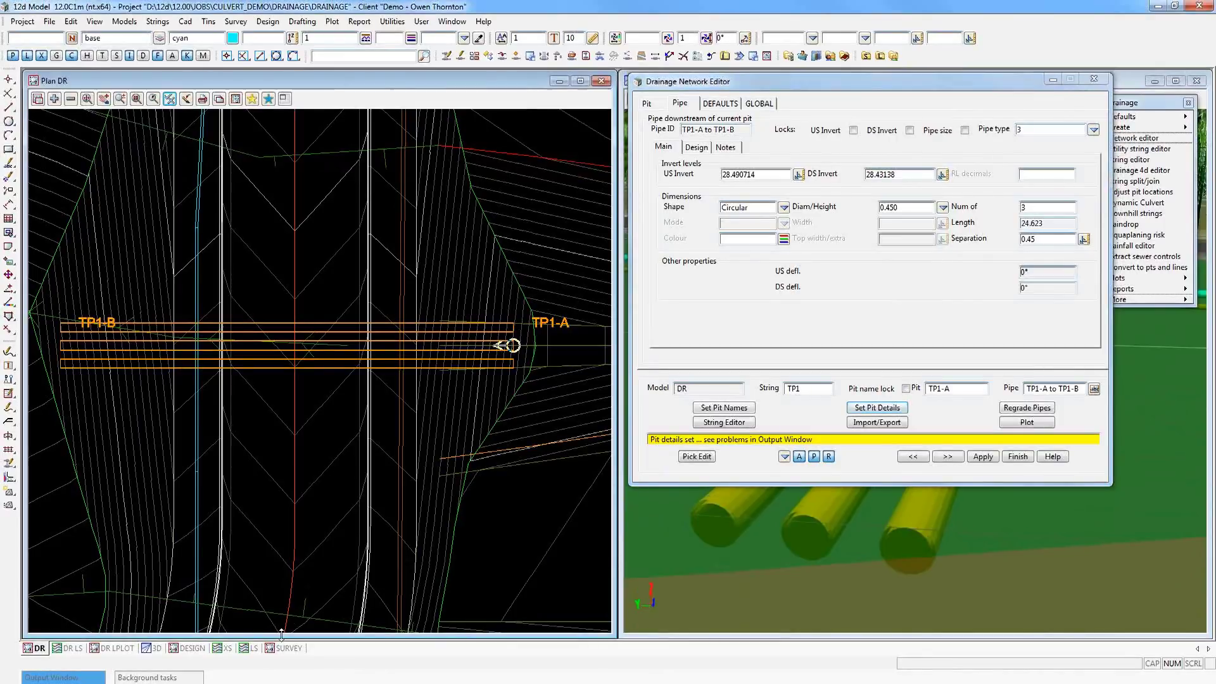
{"action": "left_click_drag", "start_coordinate": [282, 633], "coordinate": [288, 412]}
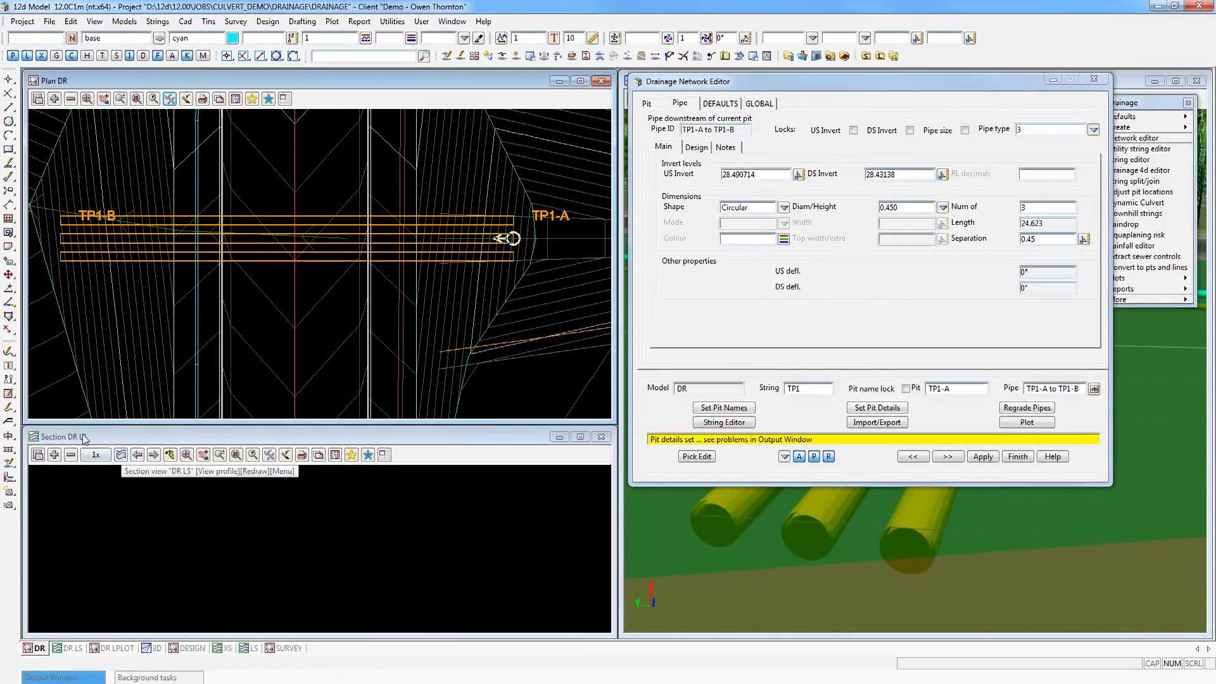
- Profile drainage string TP1 in section view DR LS and set its vertical exaggeration to 5x
{"action": "left_click", "coordinate": [120, 455]}
{"action": "left_click", "coordinate": [246, 238]}
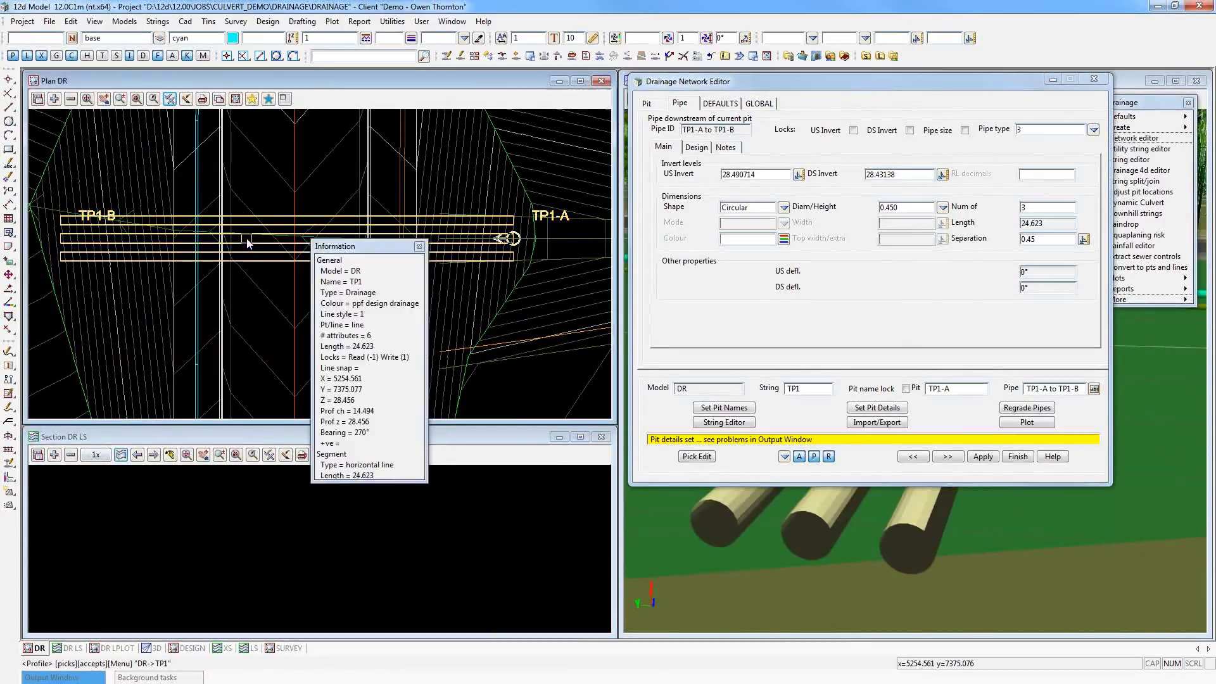
{"action": "middle_click", "coordinate": [247, 239]}
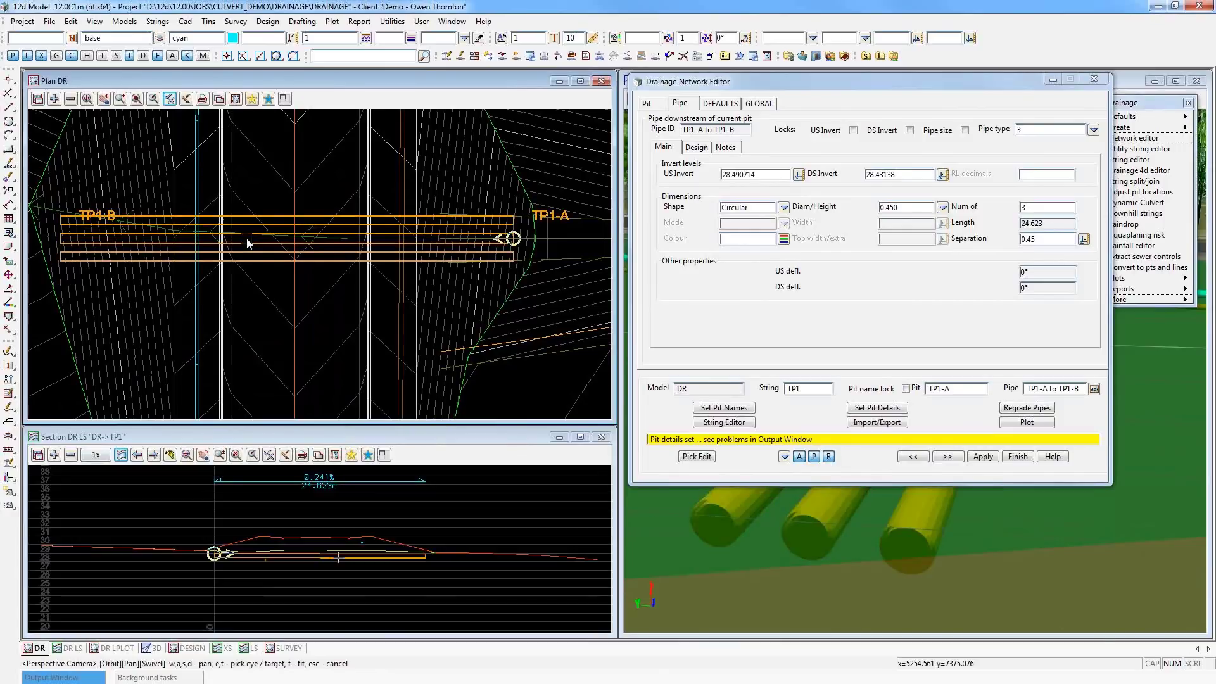
{"action": "left_click", "coordinate": [95, 455]}
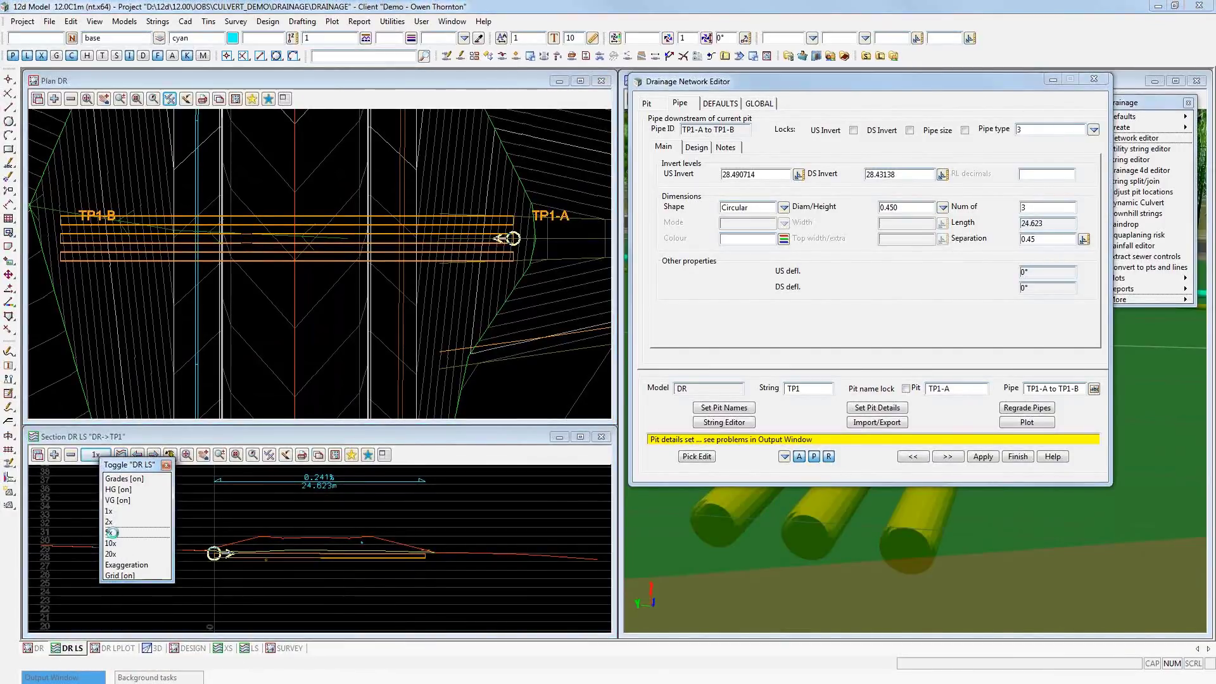
{"action": "left_click", "coordinate": [114, 539]}
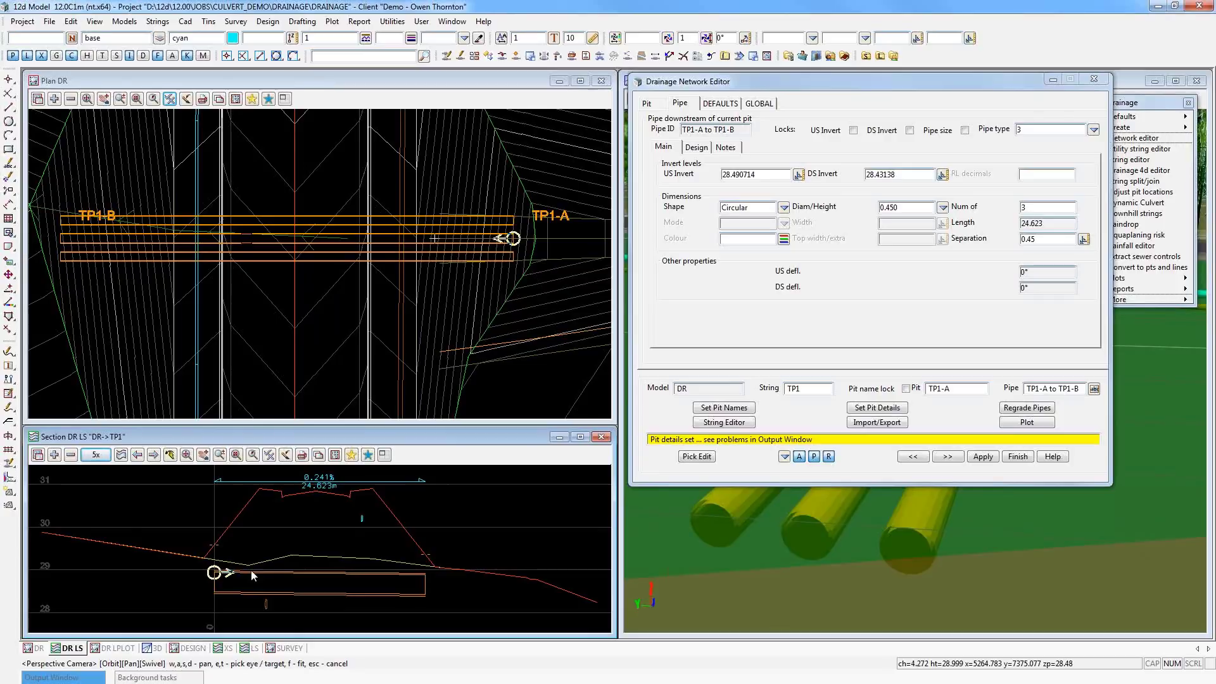
- Display the pit settings of TP1-A and examine the plan around the culvert, road embankment and adjoining drain
{"action": "left_click", "coordinate": [647, 104]}
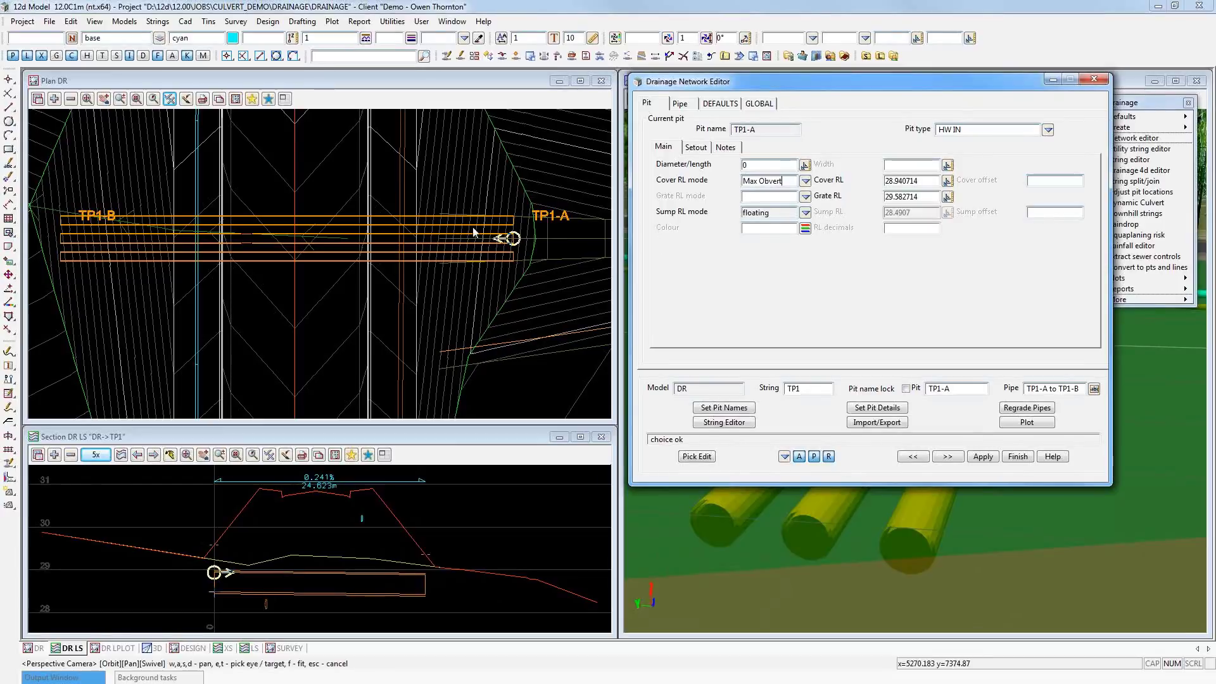
{"action": "left_click", "coordinate": [311, 194]}
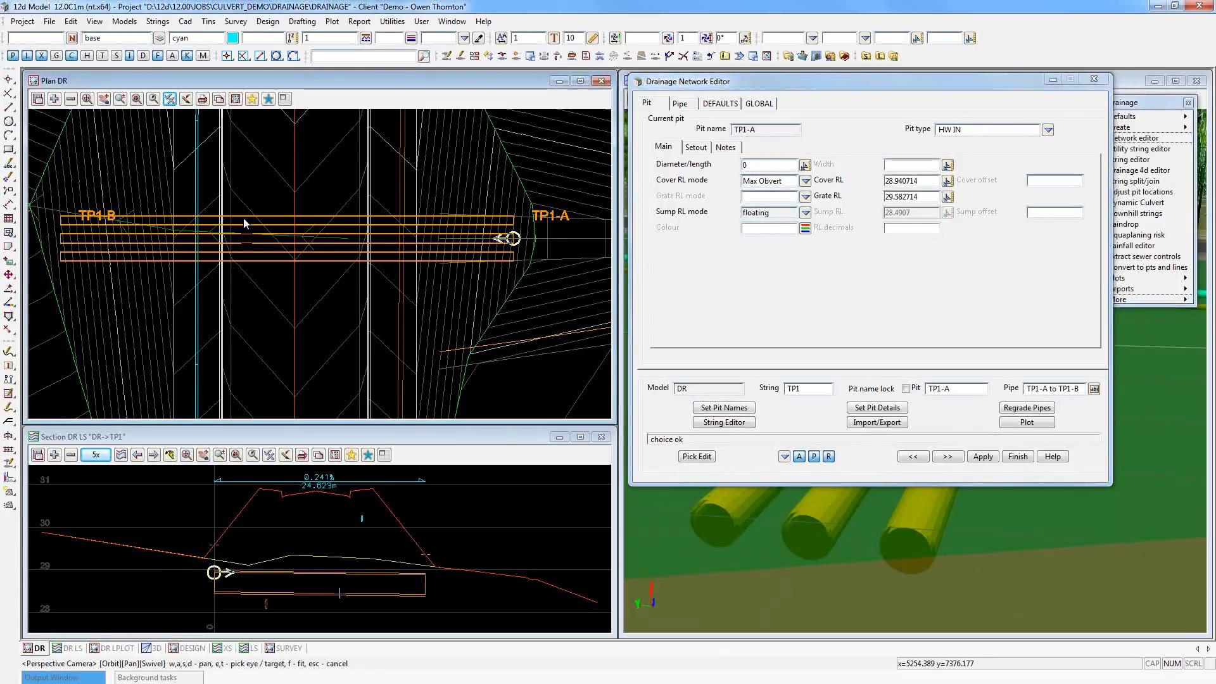
{"action": "scroll", "coordinate": [285, 209], "scroll_direction": "down", "scroll_amount": 2}
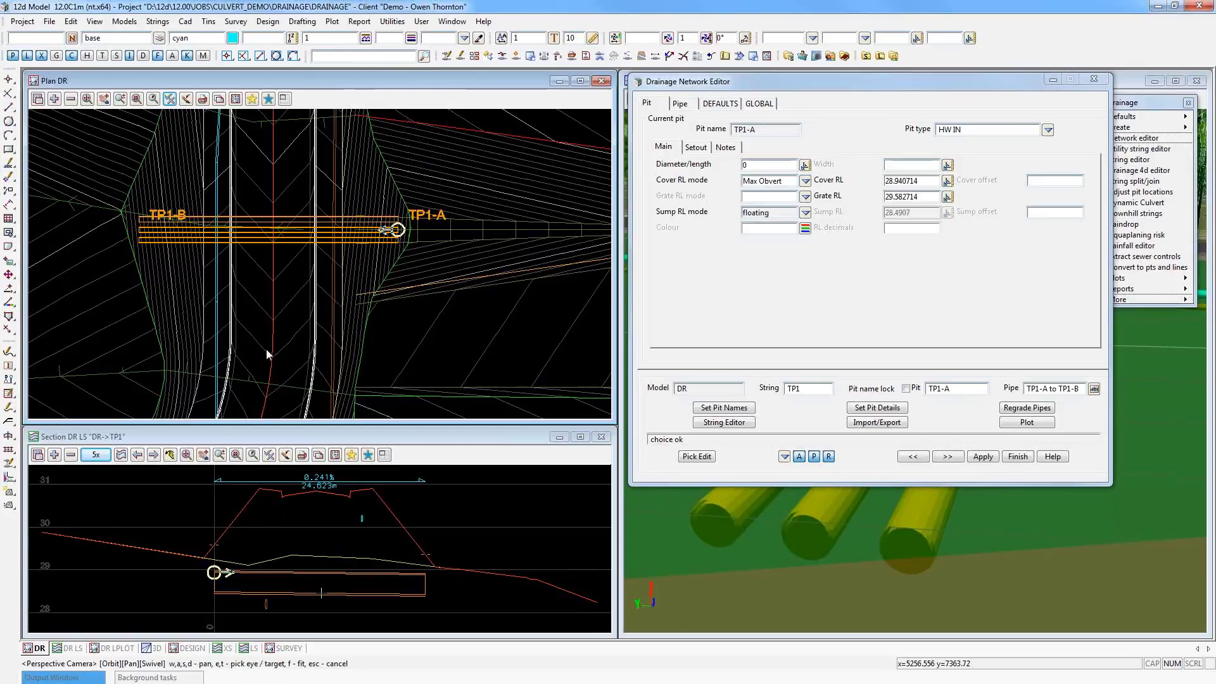
{"action": "scroll", "coordinate": [266, 348], "scroll_direction": "down", "scroll_amount": 2}
{"action": "scroll", "coordinate": [266, 352], "scroll_direction": "down", "scroll_amount": 1}
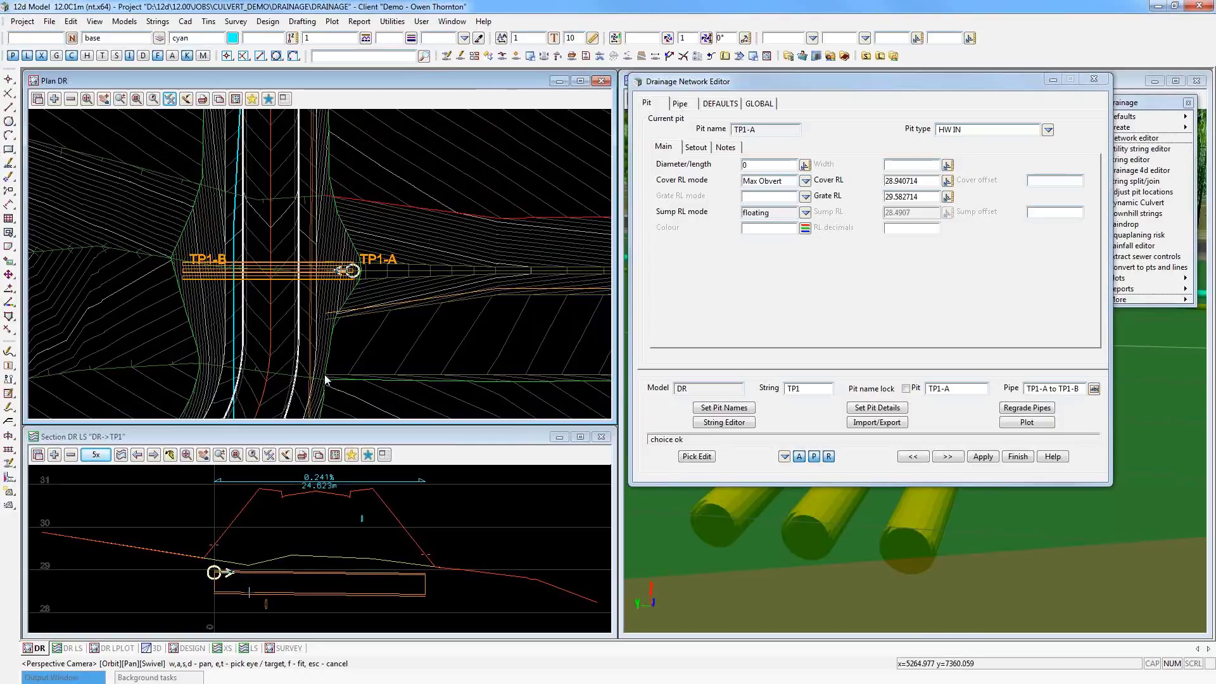
{"action": "scroll", "coordinate": [297, 242], "scroll_direction": "down", "scroll_amount": 1}
{"action": "scroll", "coordinate": [296, 238], "scroll_direction": "down", "scroll_amount": 1}
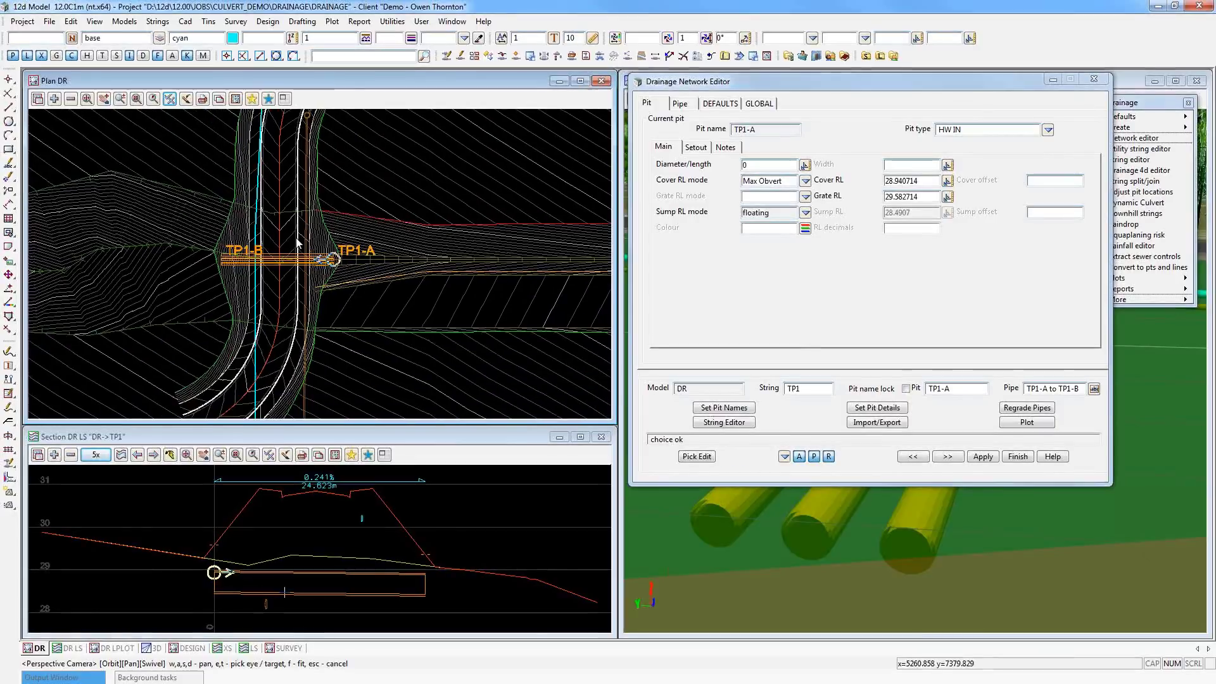
{"action": "scroll", "coordinate": [313, 305], "scroll_direction": "down", "scroll_amount": 1}
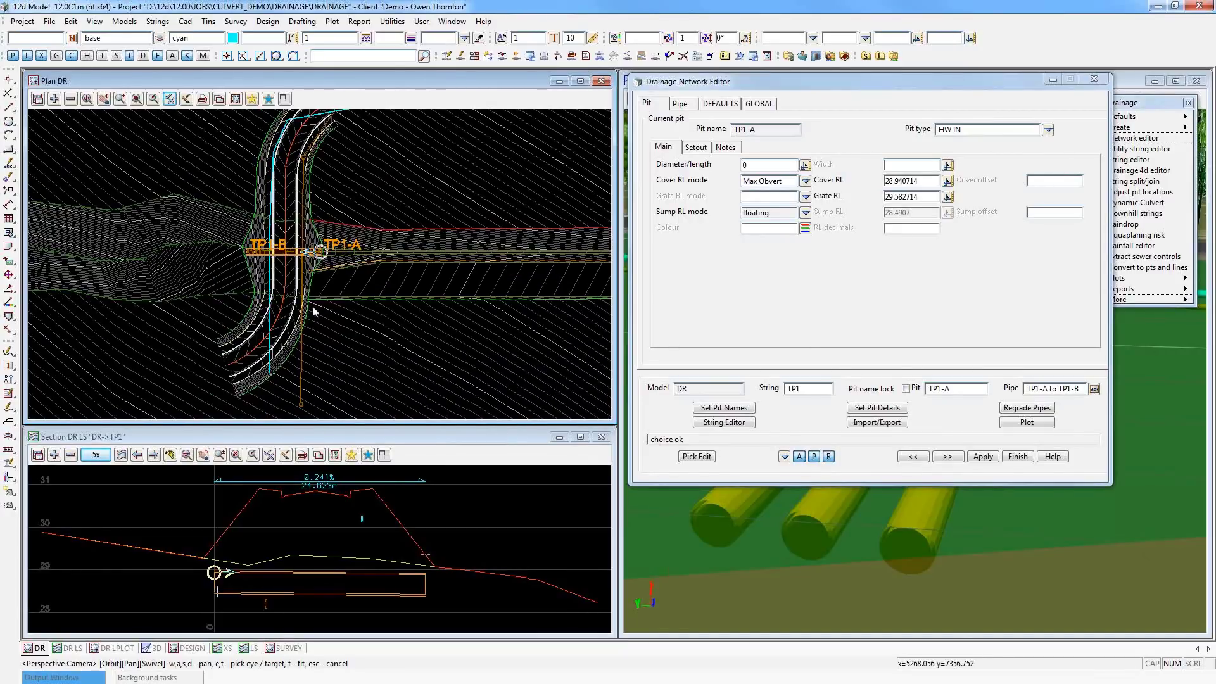
{"action": "scroll", "coordinate": [313, 305], "scroll_direction": "up", "scroll_amount": 1}
{"action": "scroll", "coordinate": [307, 290], "scroll_direction": "up", "scroll_amount": 1}
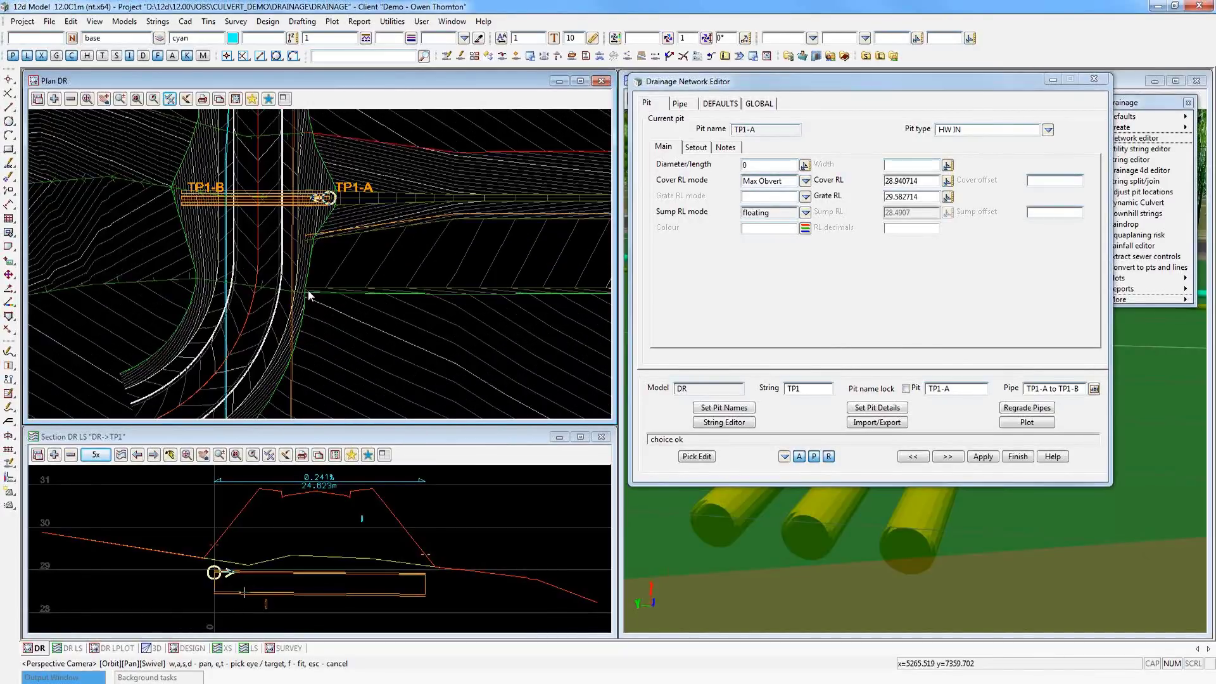
{"action": "scroll", "coordinate": [304, 290], "scroll_direction": "up", "scroll_amount": 1}
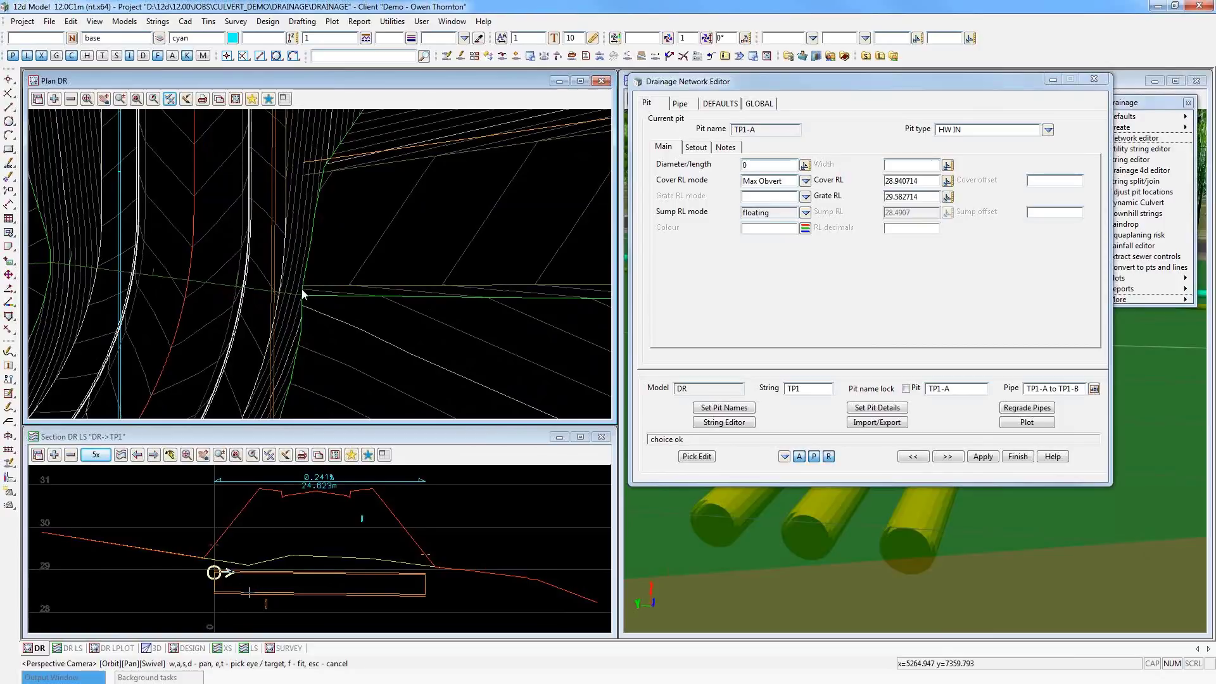
{"action": "scroll", "coordinate": [293, 347], "scroll_direction": "down", "scroll_amount": 1}
{"action": "scroll", "coordinate": [293, 347], "scroll_direction": "down", "scroll_amount": 1}
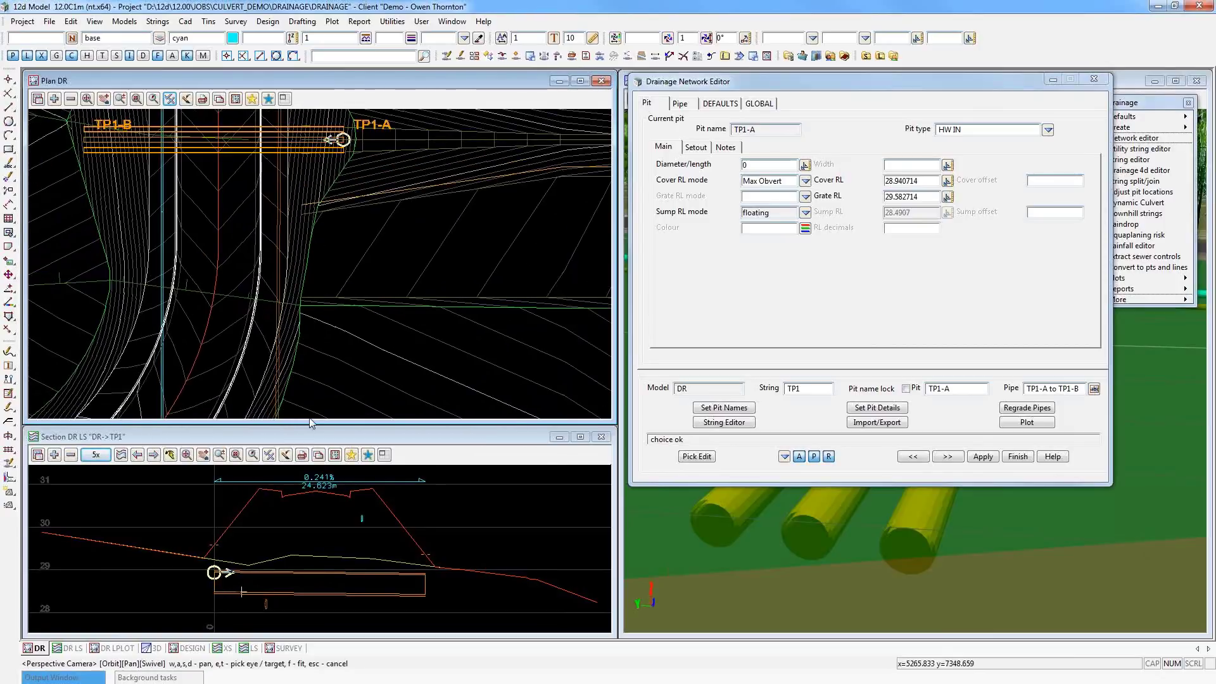
{"action": "scroll", "coordinate": [310, 418], "scroll_direction": "down", "scroll_amount": 1}
{"action": "scroll", "coordinate": [328, 352], "scroll_direction": "down", "scroll_amount": 1}
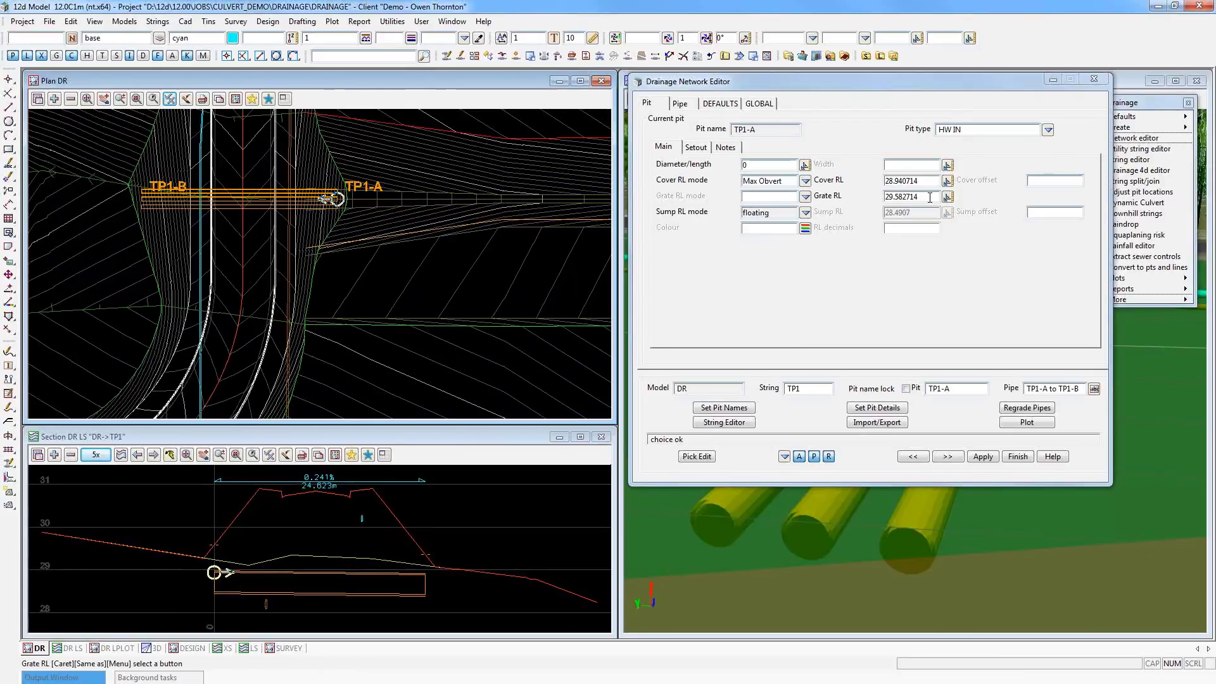
- Set the grate RL to 30.1 on both headwalls, TP1-A and TP1-B, and run Set Pit Details
{"action": "left_click", "coordinate": [835, 202]}
{"action": "type", "text": "30.1"}
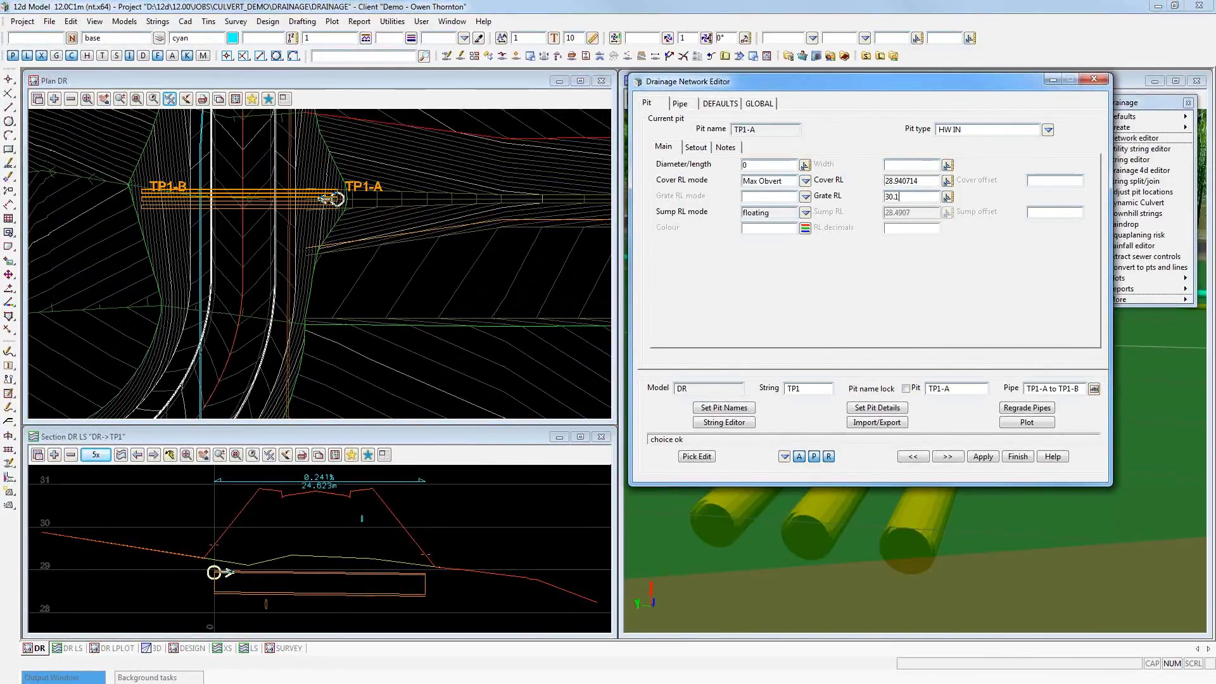
{"action": "left_click", "coordinate": [947, 456]}
{"action": "double_click", "coordinate": [906, 197]}
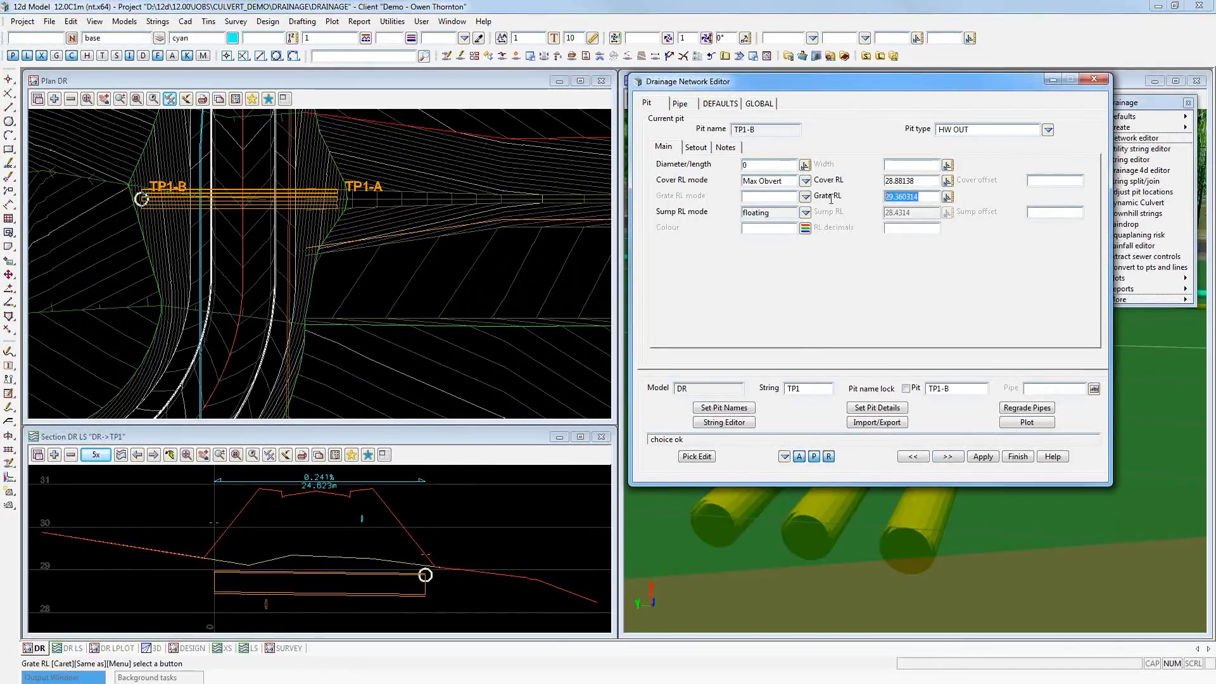
{"action": "type", "text": "30.1"}
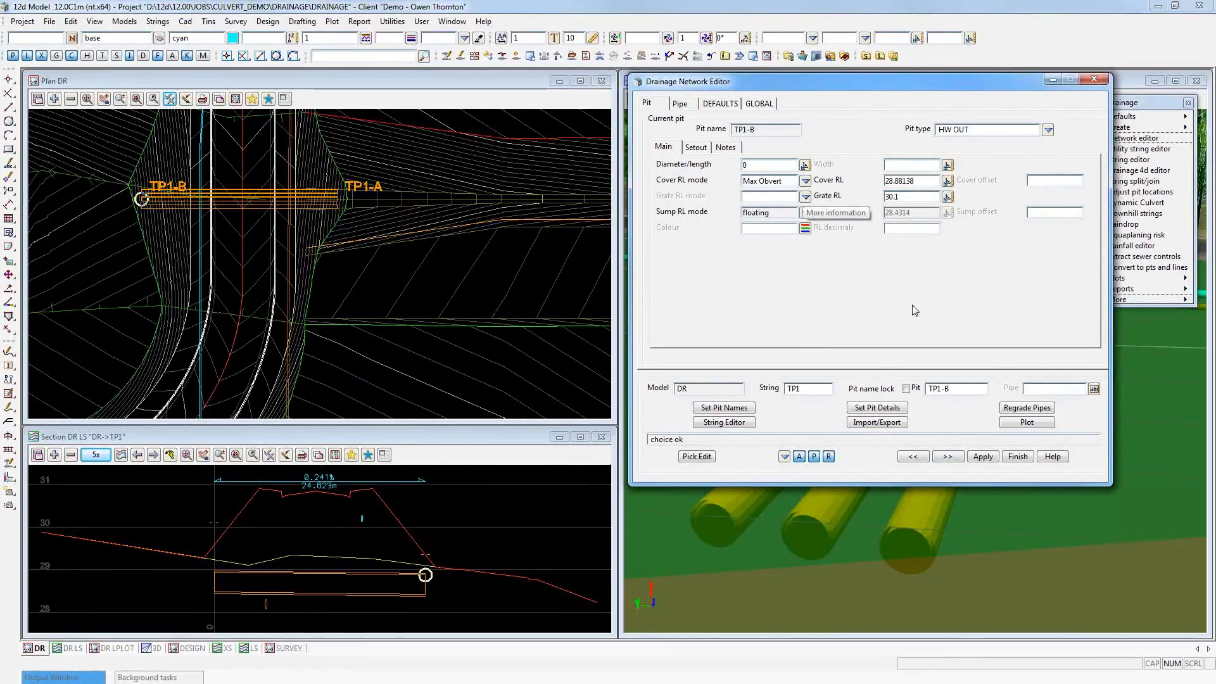
{"action": "left_click", "coordinate": [893, 407]}
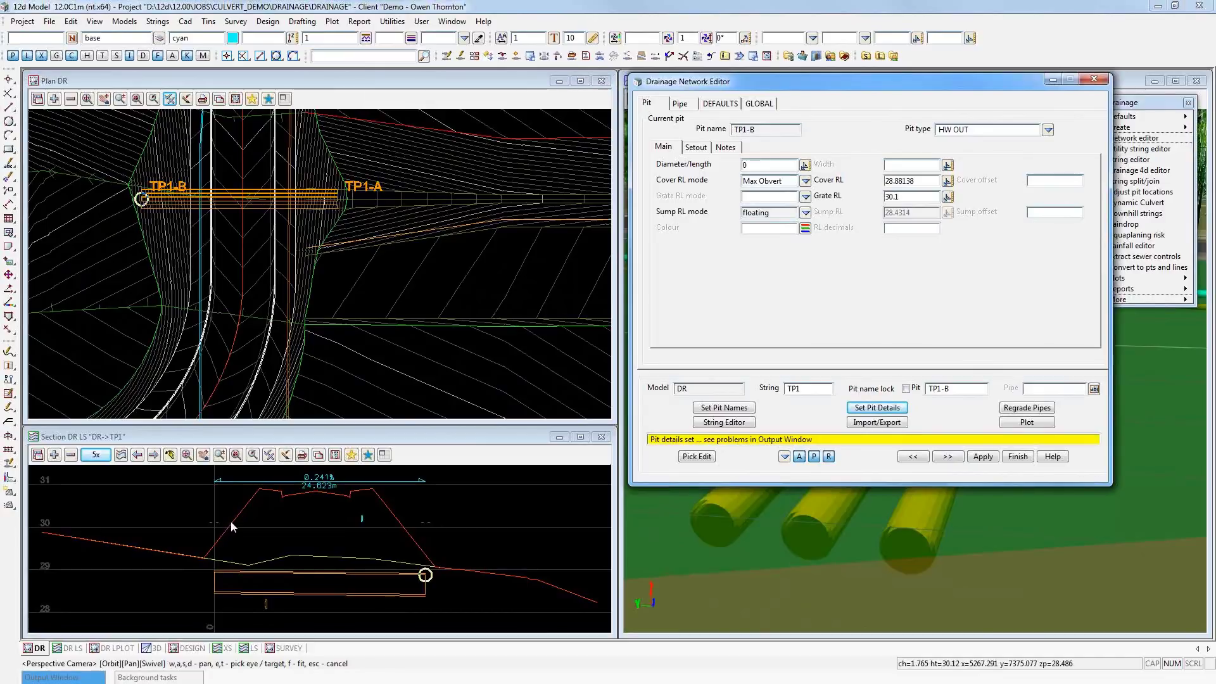
- Return to pit TP1-A, bring up the design settings of its downstream pipe and run Regrade Pipes
{"action": "left_click", "coordinate": [920, 459]}
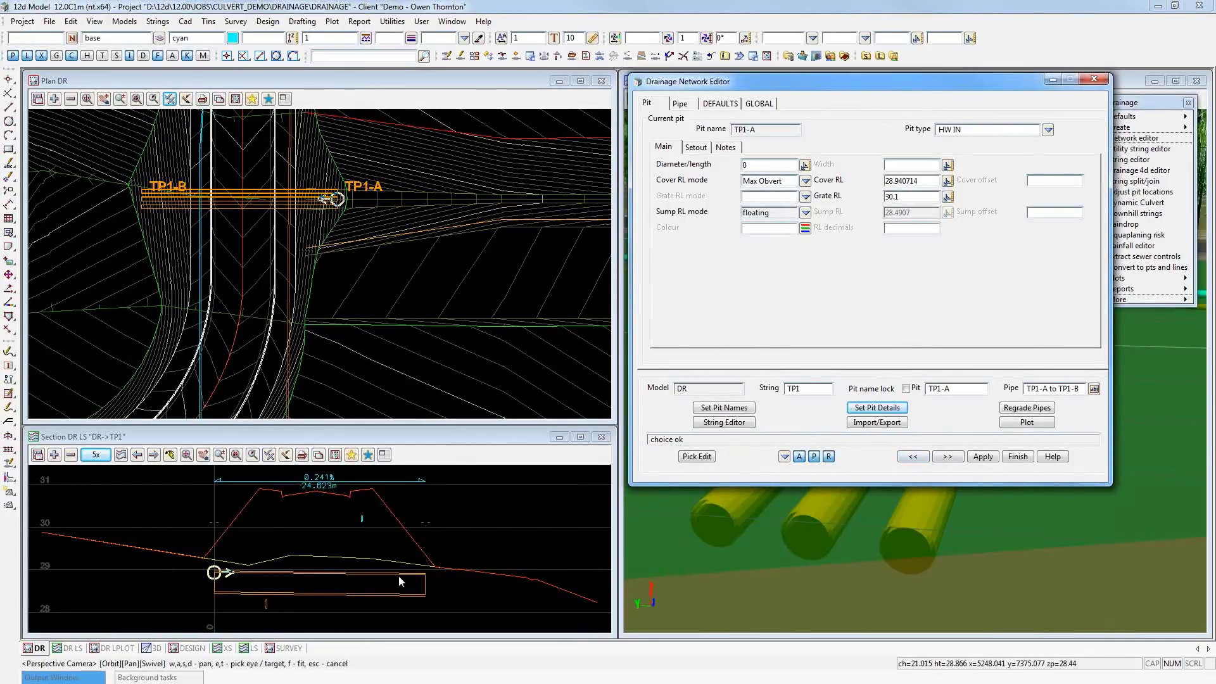
{"action": "left_click", "coordinate": [680, 104]}
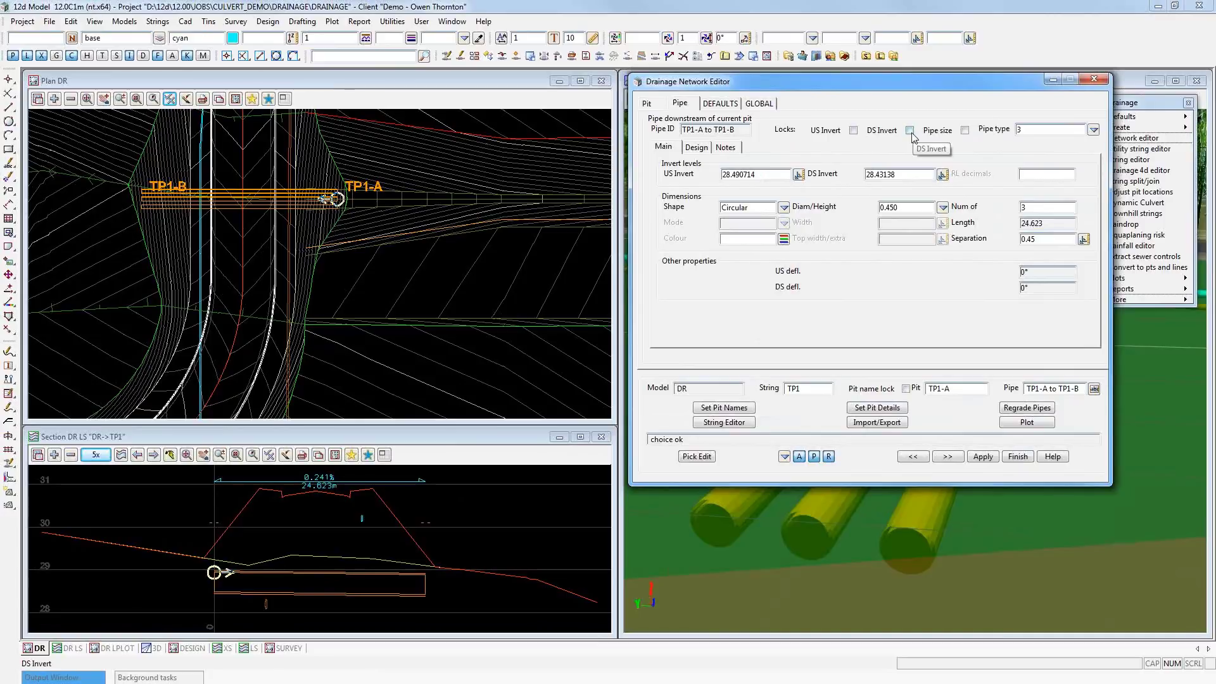
{"action": "left_click", "coordinate": [696, 148]}
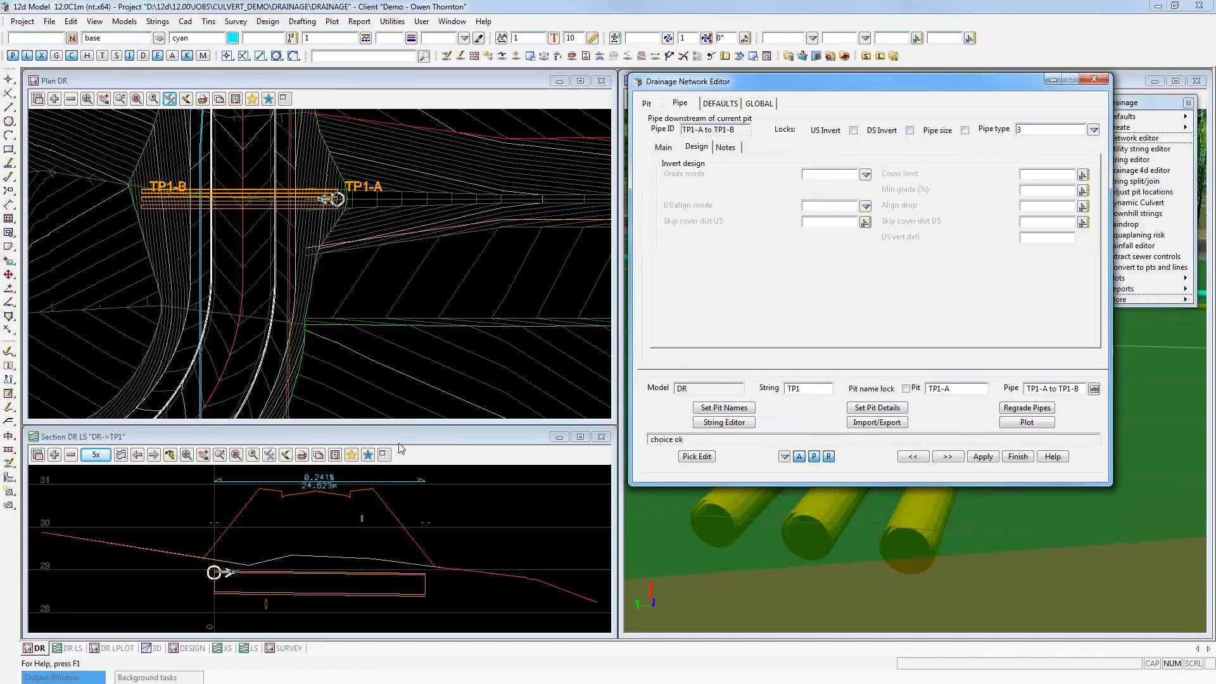
{"action": "left_click", "coordinate": [1013, 406]}
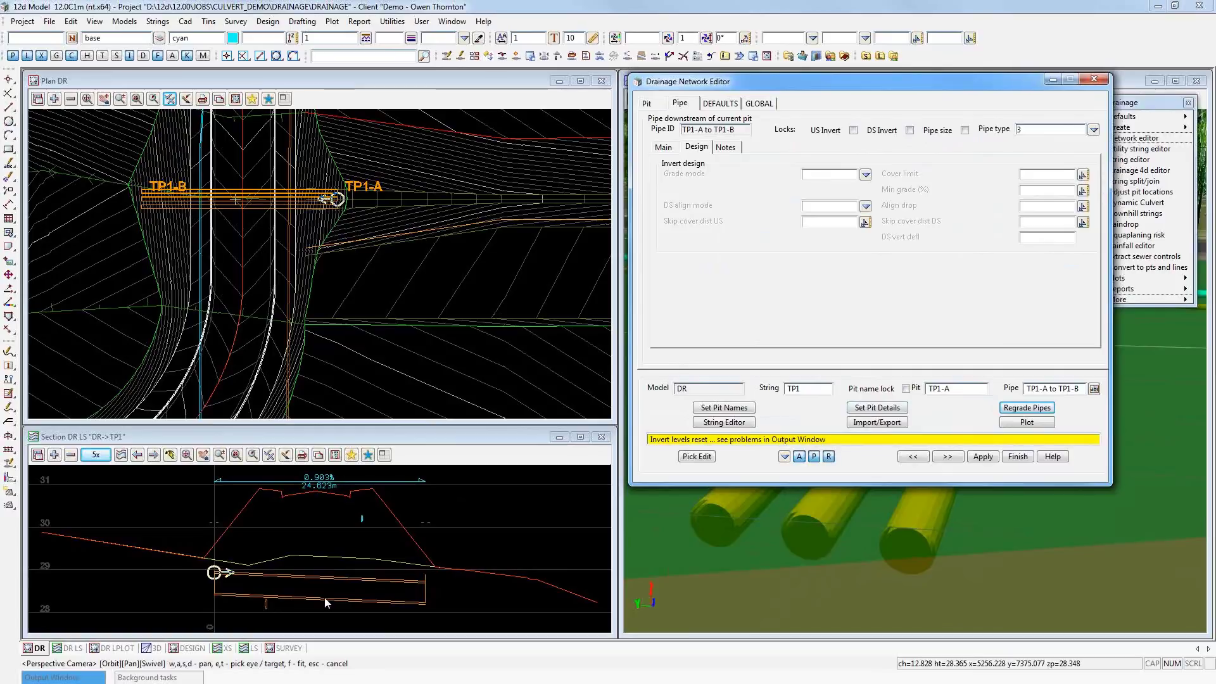
- Set the grade mode of the pipe from TP1-A to TP1-B to Min Grade
{"action": "left_click", "coordinate": [865, 175]}
{"action": "left_click", "coordinate": [889, 207]}
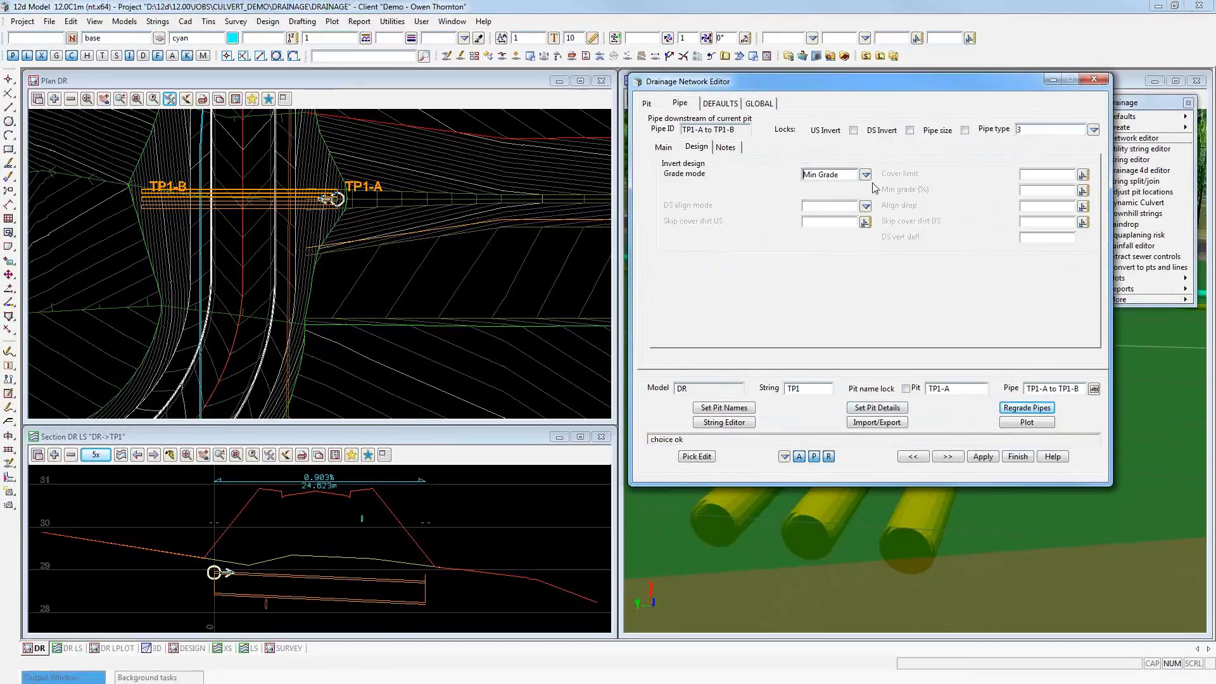
{"action": "left_click", "coordinate": [825, 221]}
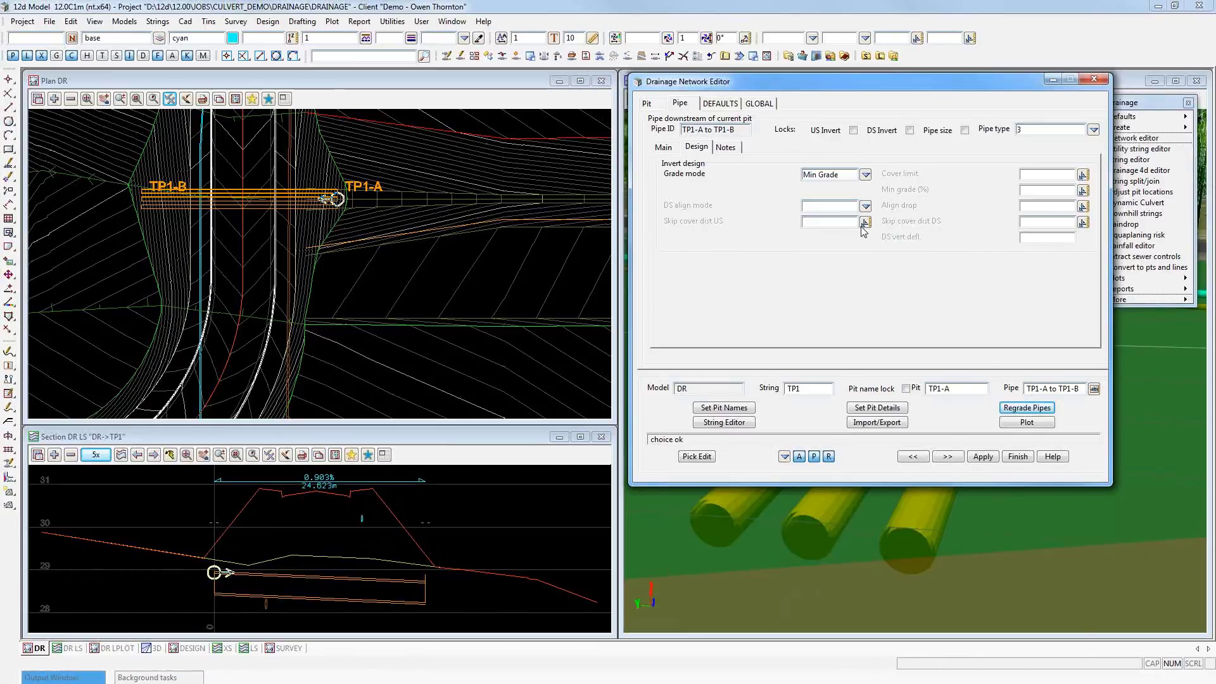
- Set the upstream skip cover distance to 5.2667 by measuring the point-to-point length in section from the pipe's upstream end to the embankment top
{"action": "left_click", "coordinate": [837, 222]}
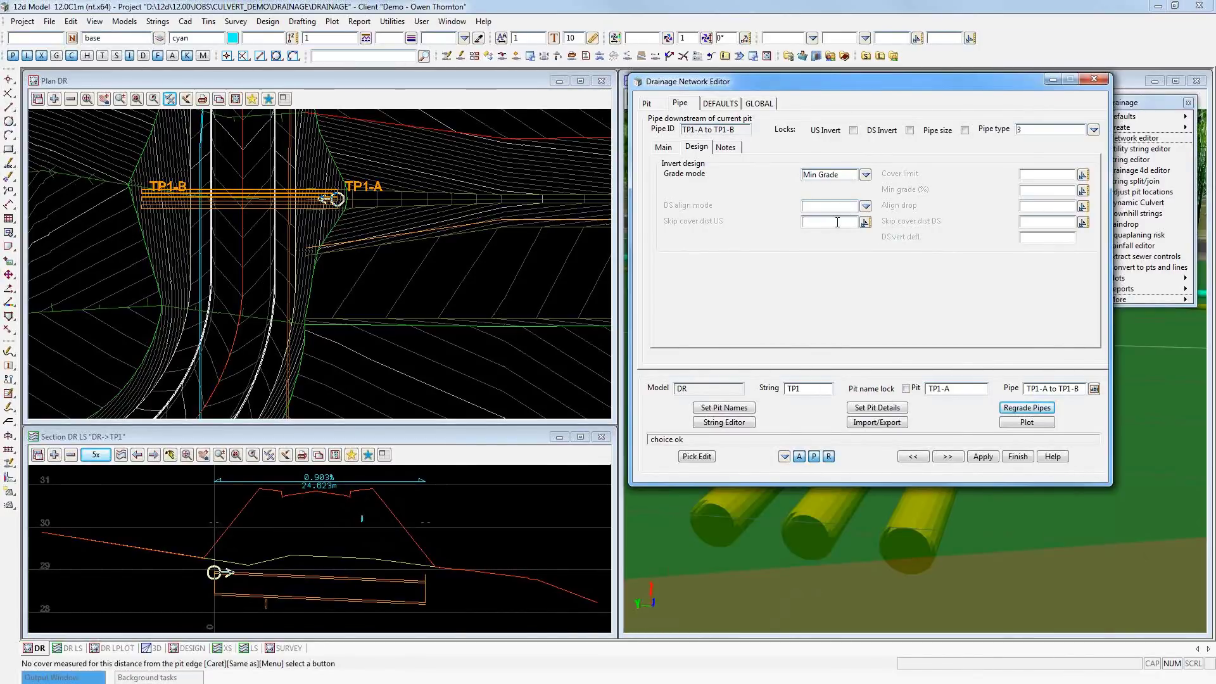
{"action": "left_click", "coordinate": [847, 174]}
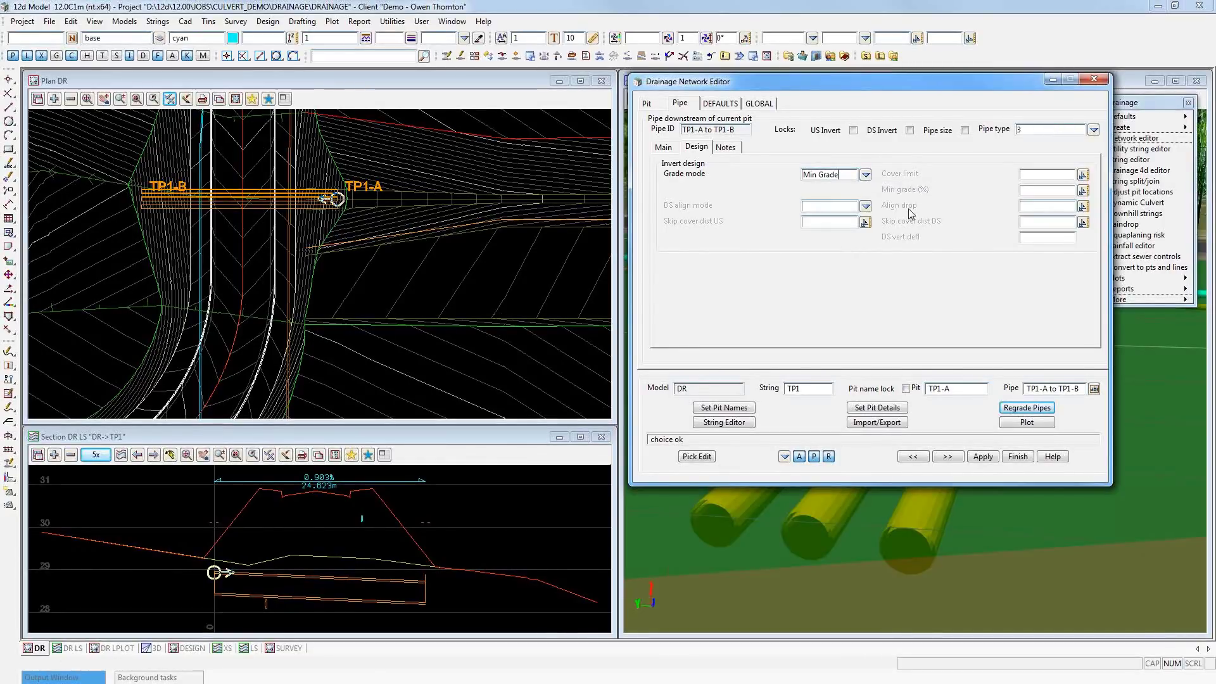
{"action": "left_click", "coordinate": [865, 222]}
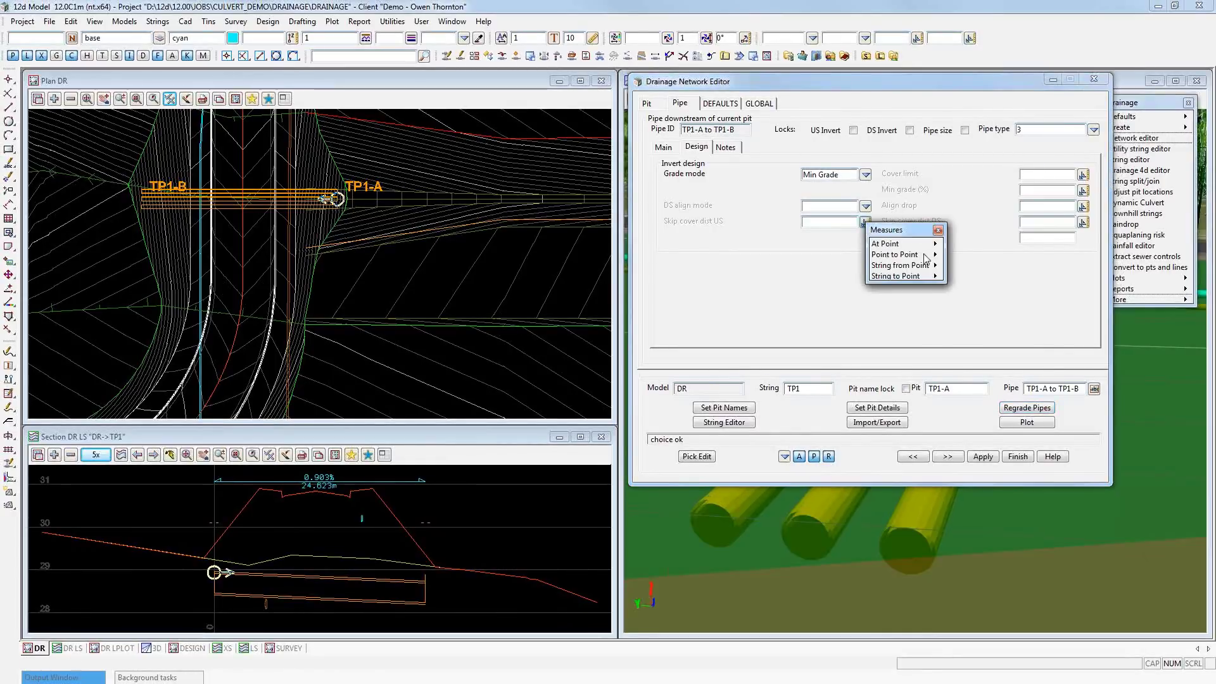
{"action": "mouse_move", "coordinate": [925, 258]}
{"action": "left_click", "coordinate": [959, 275]}
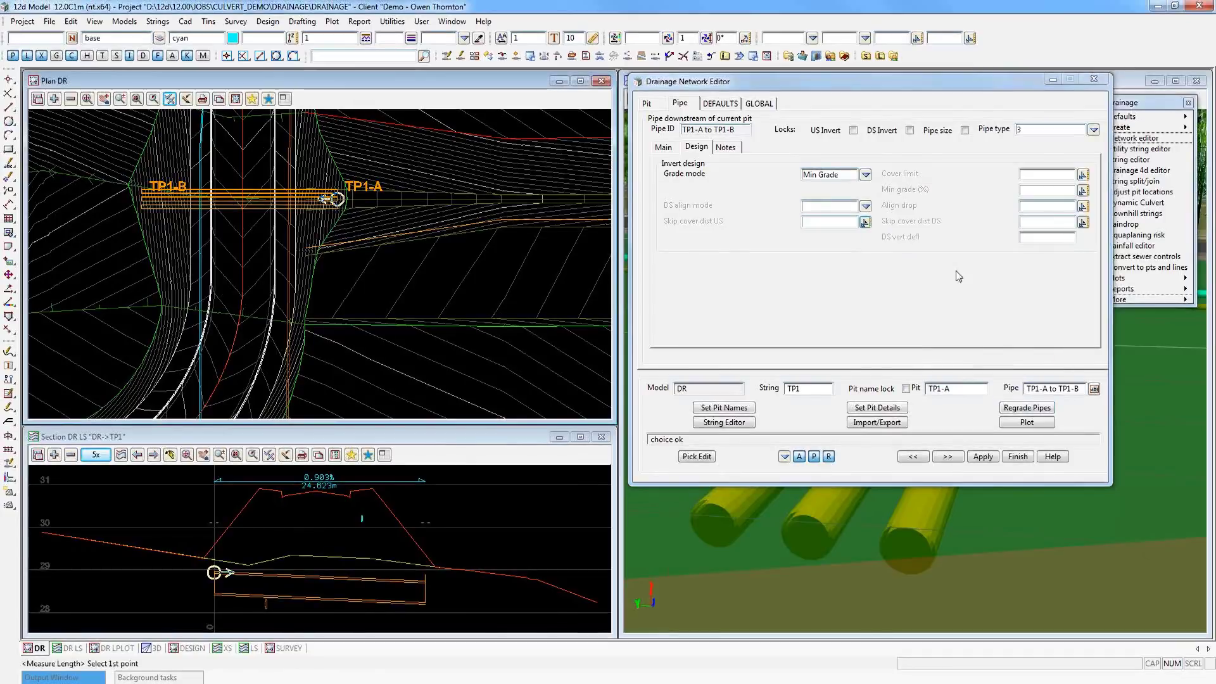
{"action": "left_click", "coordinate": [214, 586]}
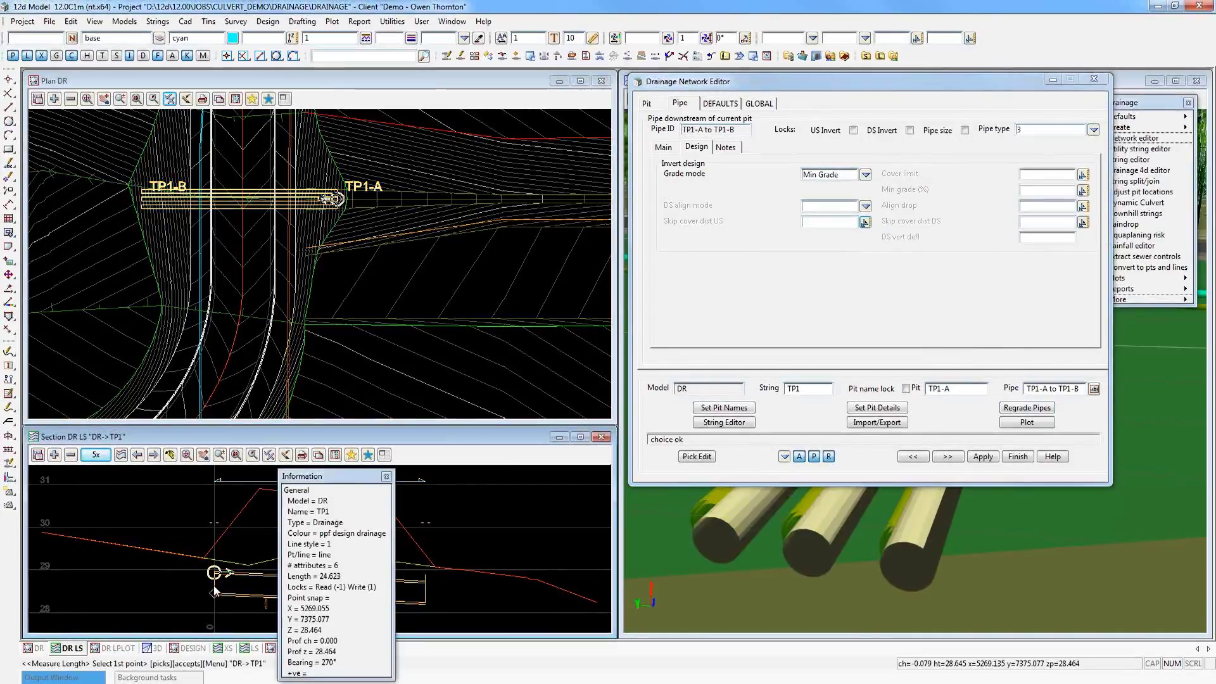
{"action": "middle_click", "coordinate": [214, 587]}
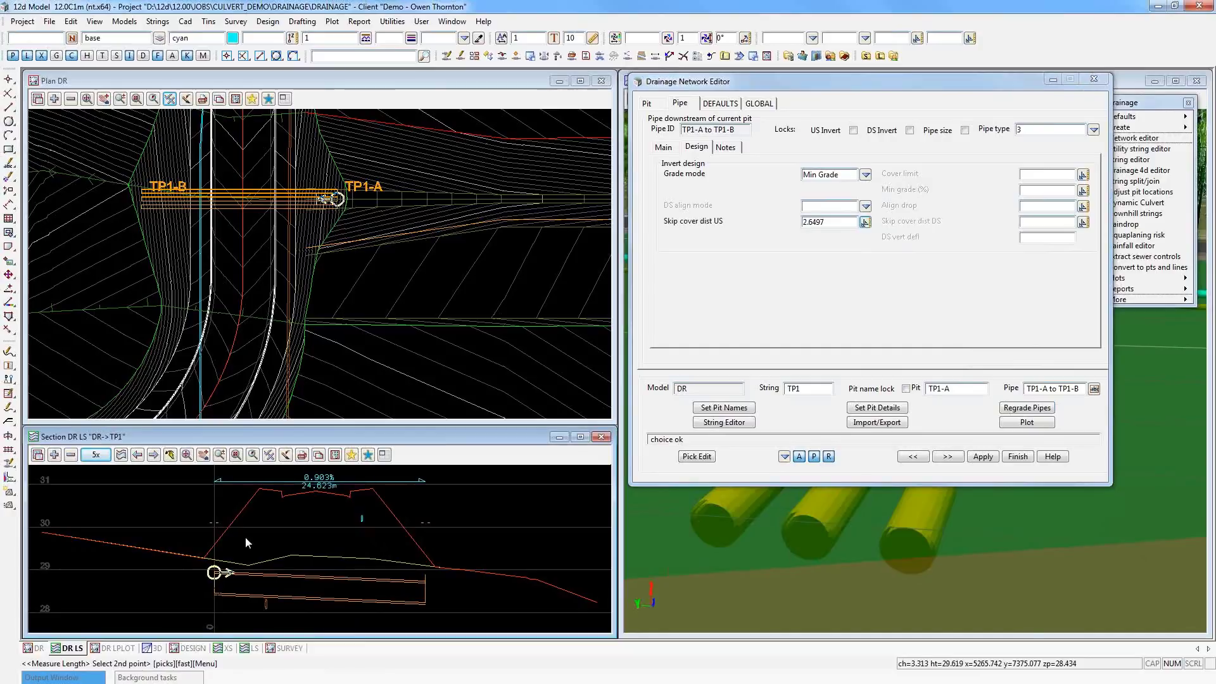
{"action": "left_click", "coordinate": [260, 487]}
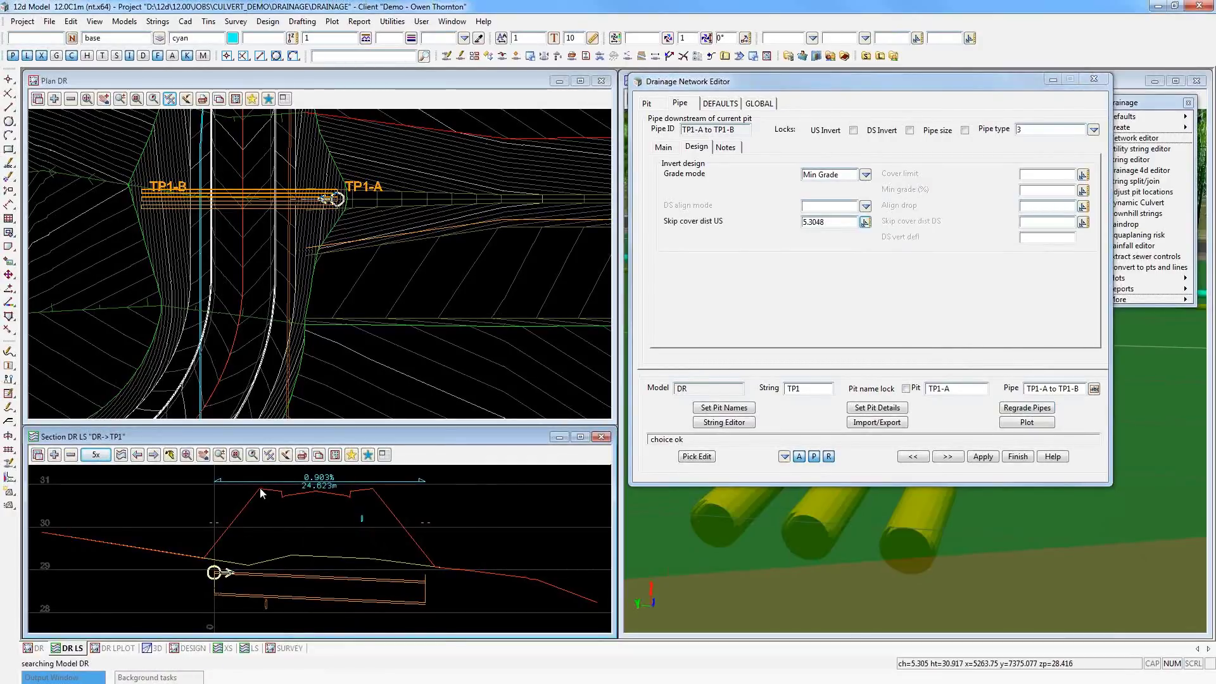
{"action": "left_click", "coordinate": [274, 493]}
{"action": "middle_click", "coordinate": [274, 493]}
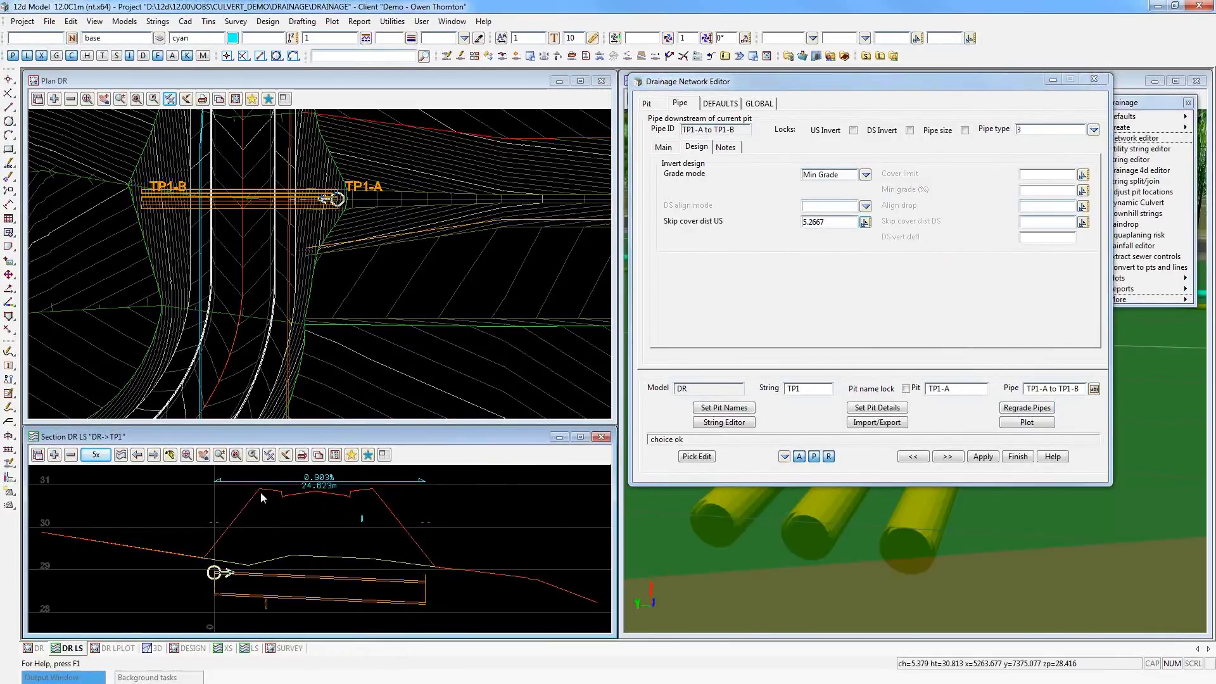
- Set the downstream skip cover distance to 6.1563 by measuring the length from the far embankment shoulder to the pipe's downstream end
{"action": "left_click", "coordinate": [1083, 222]}
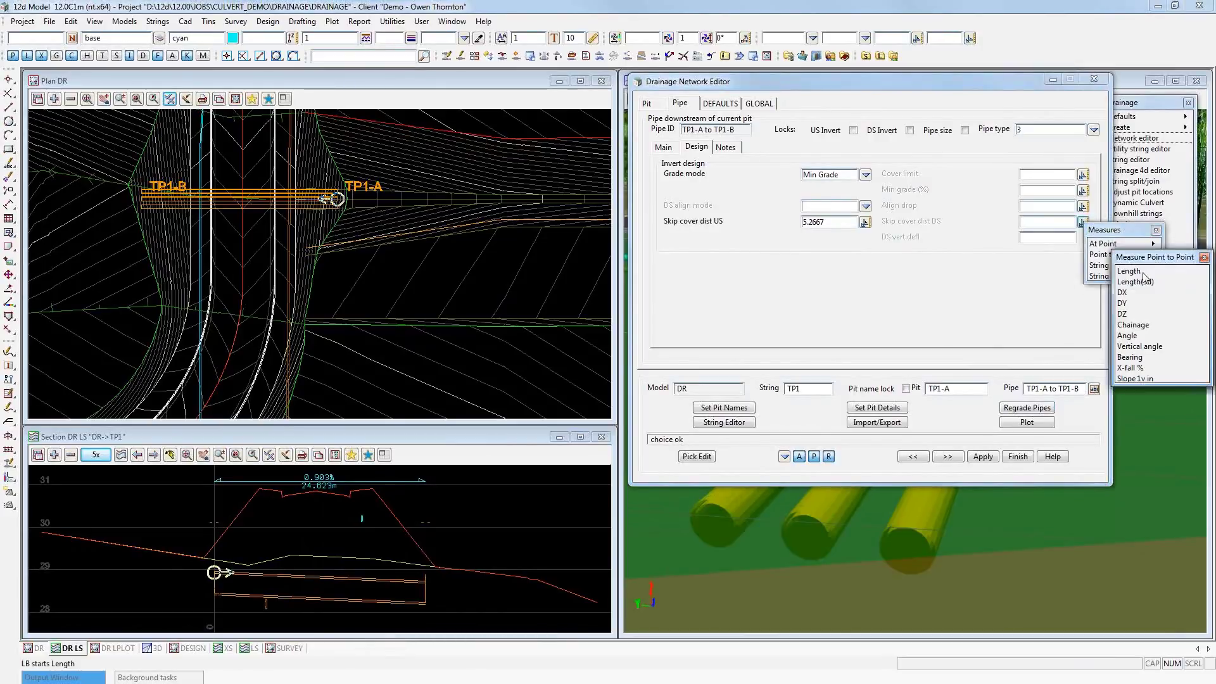
{"action": "left_click", "coordinate": [1138, 271]}
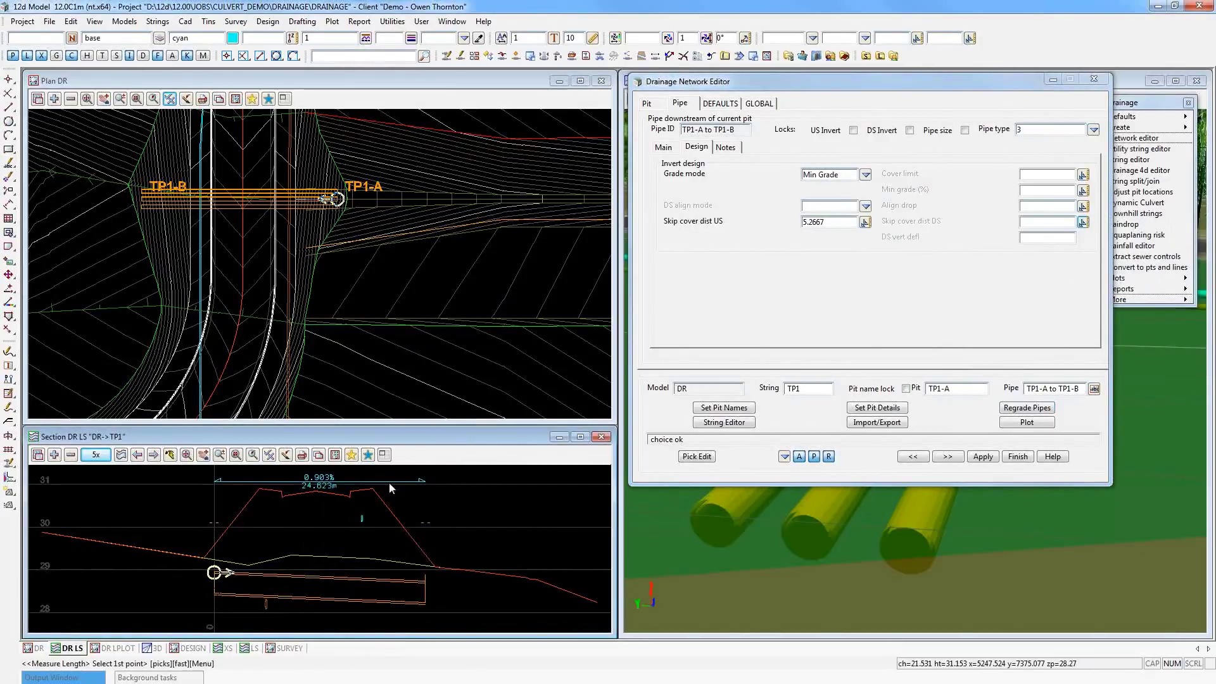
{"action": "left_click", "coordinate": [374, 492]}
{"action": "middle_click", "coordinate": [375, 493]}
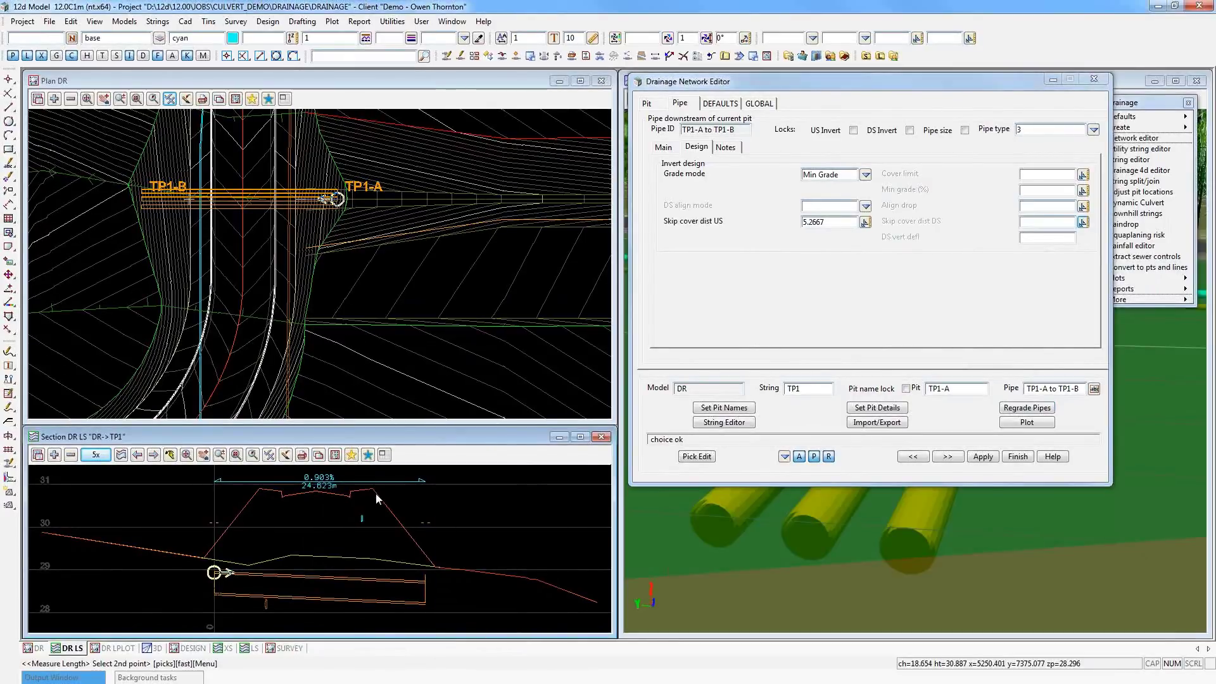
{"action": "left_click", "coordinate": [425, 602]}
{"action": "middle_click", "coordinate": [424, 603]}
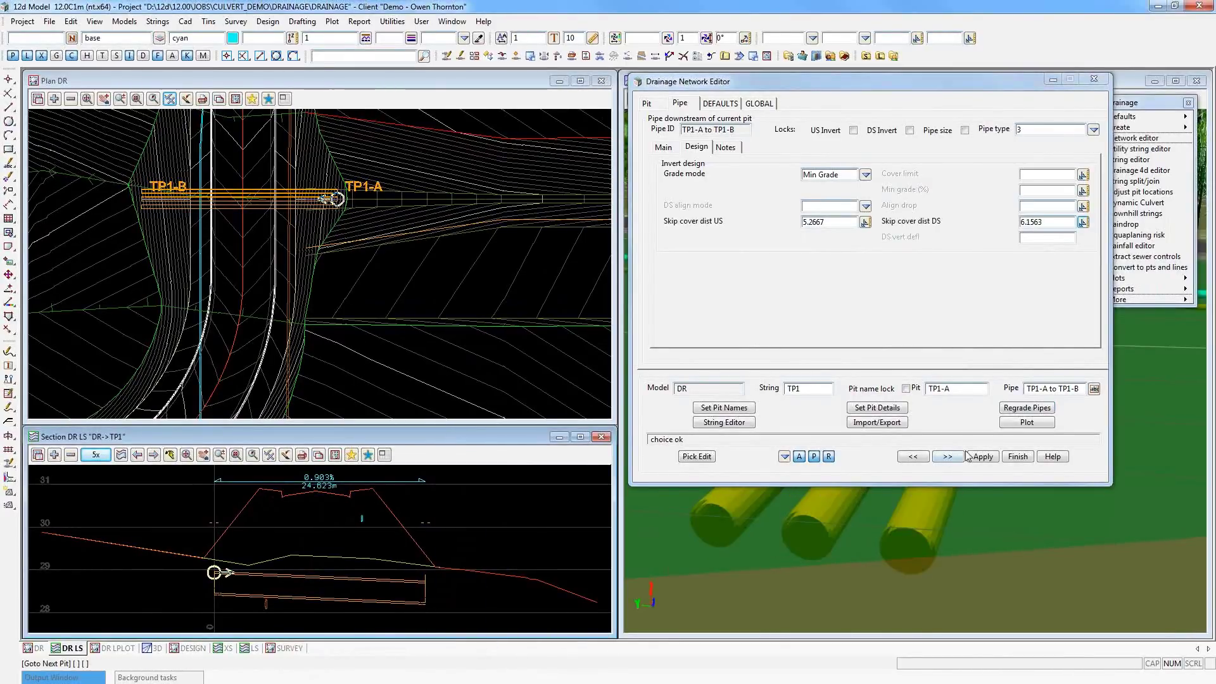
- Regrade the pipes, run Set Pit Details, regrade again and expand the service clash clearance problem in the output
{"action": "left_click", "coordinate": [1026, 409]}
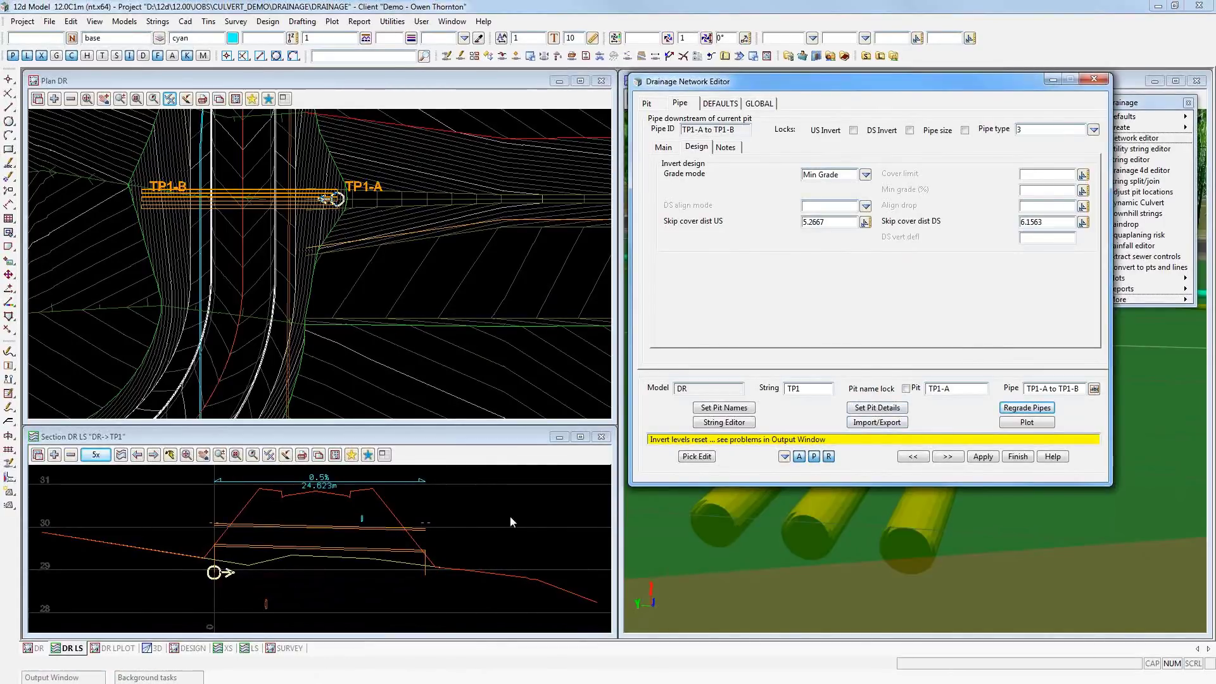
{"action": "left_click", "coordinate": [886, 409]}
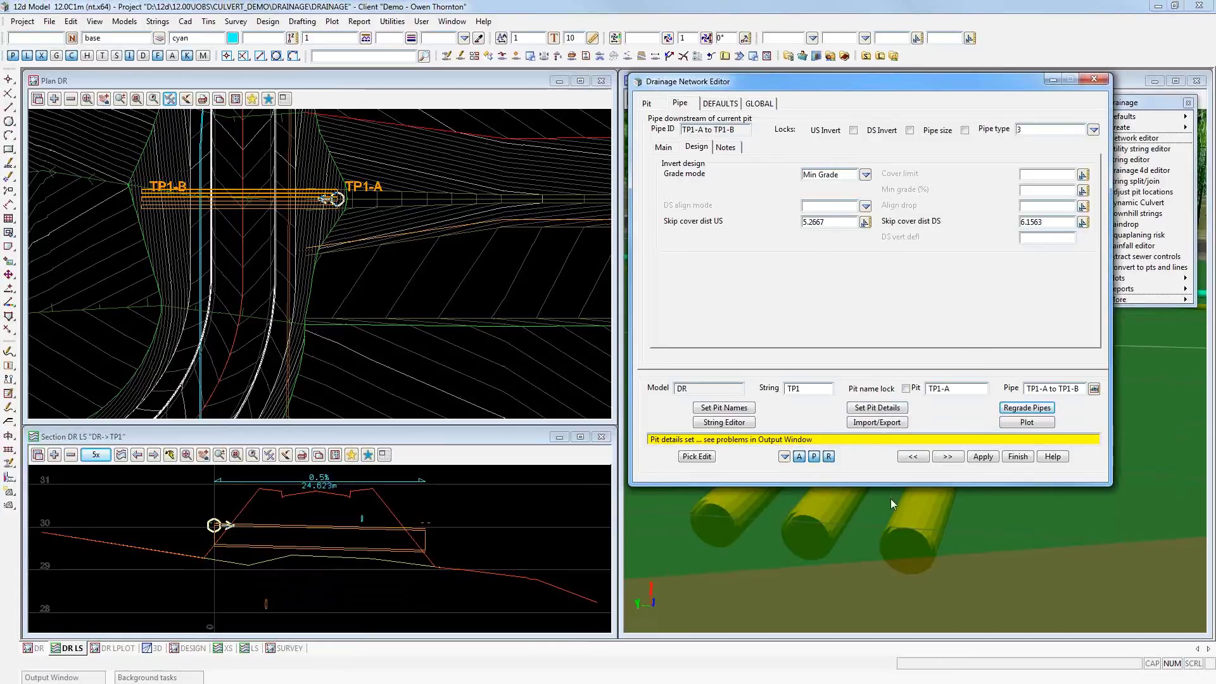
{"action": "left_click", "coordinate": [1022, 409]}
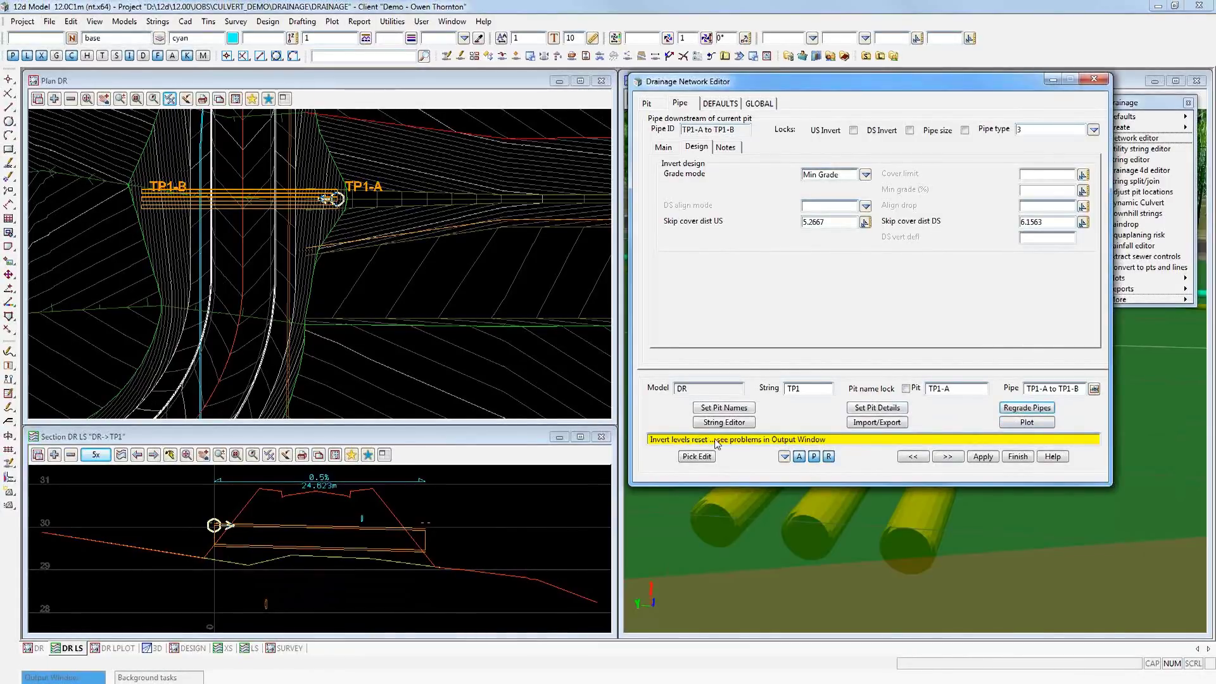
{"action": "left_click", "coordinate": [62, 677]}
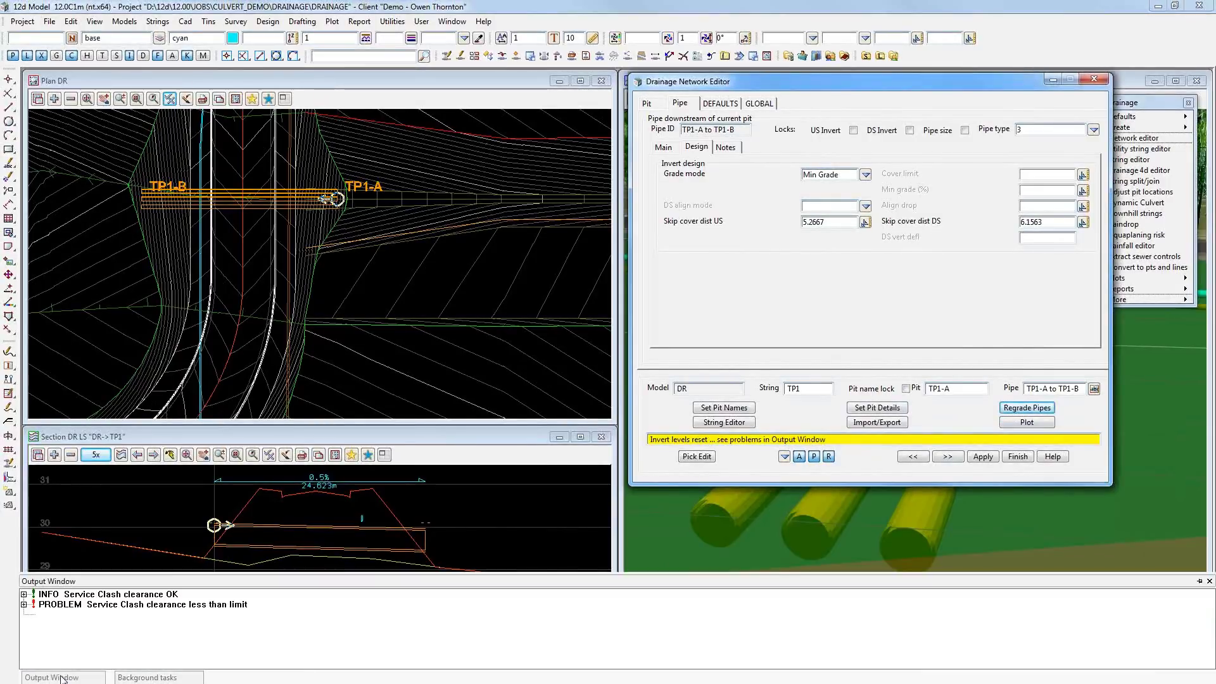
{"action": "left_click", "coordinate": [24, 604]}
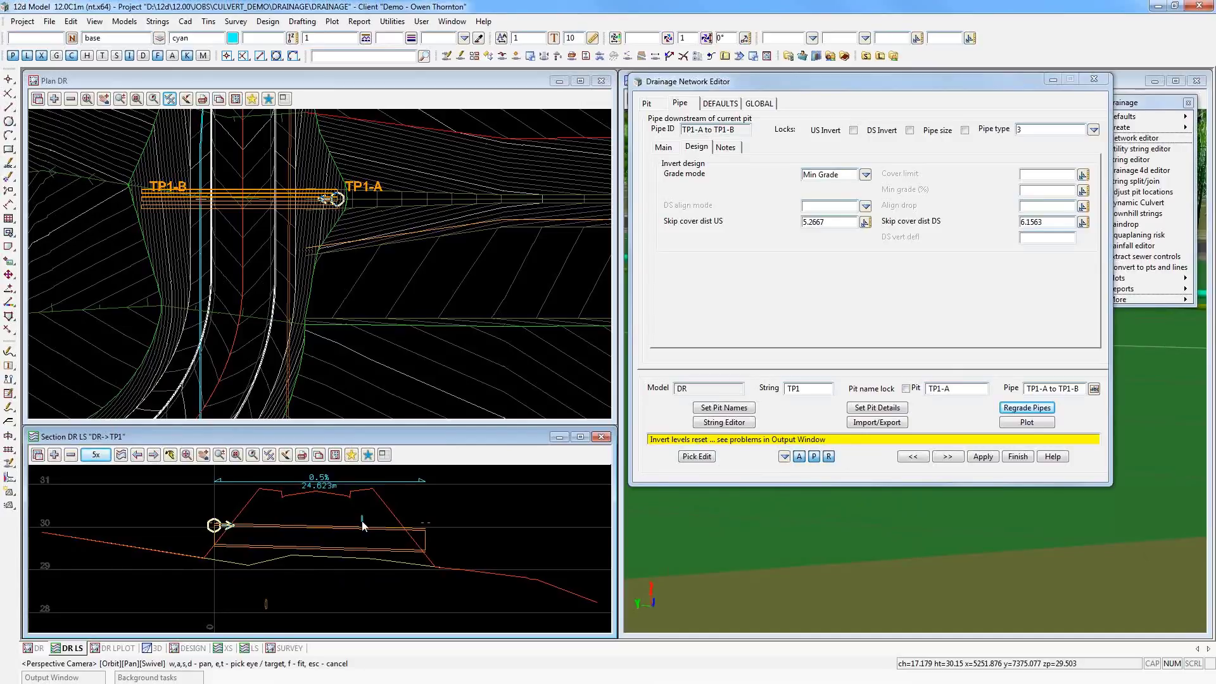
- Set the pipe's minimum grade to 1%, regrade the pipes and expand the reported service clash problem
{"action": "left_click", "coordinate": [1039, 174]}
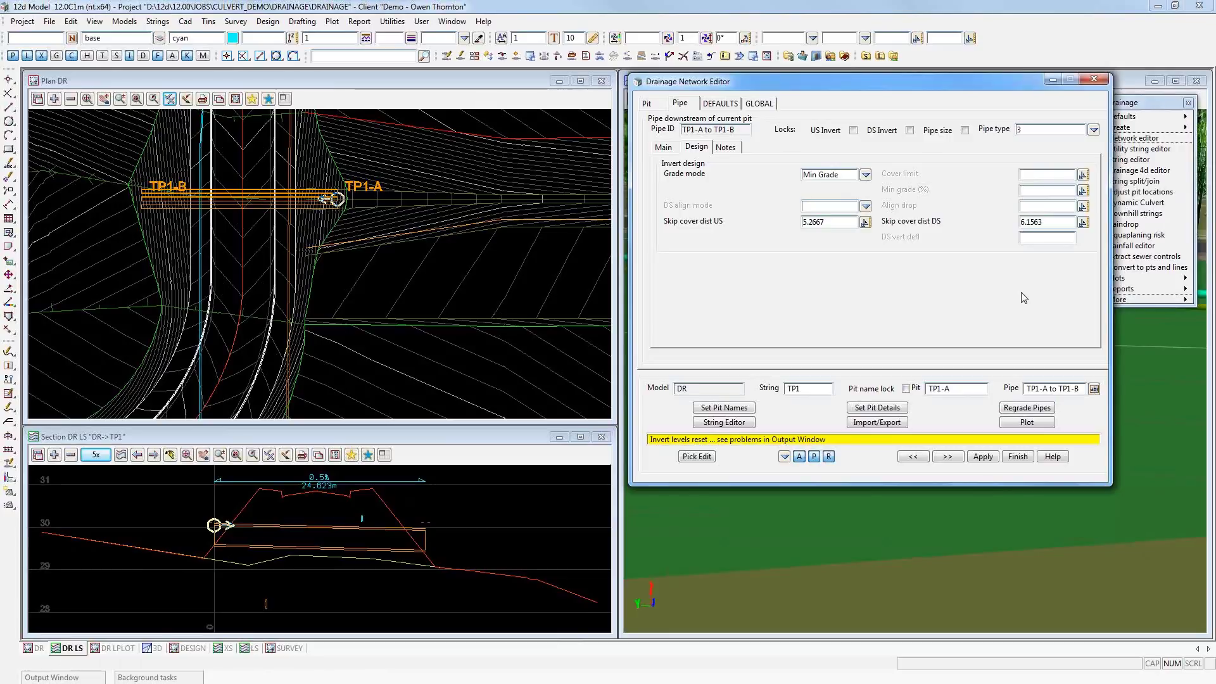
{"action": "left_click", "coordinate": [1022, 190]}
{"action": "type", "text": "1"}
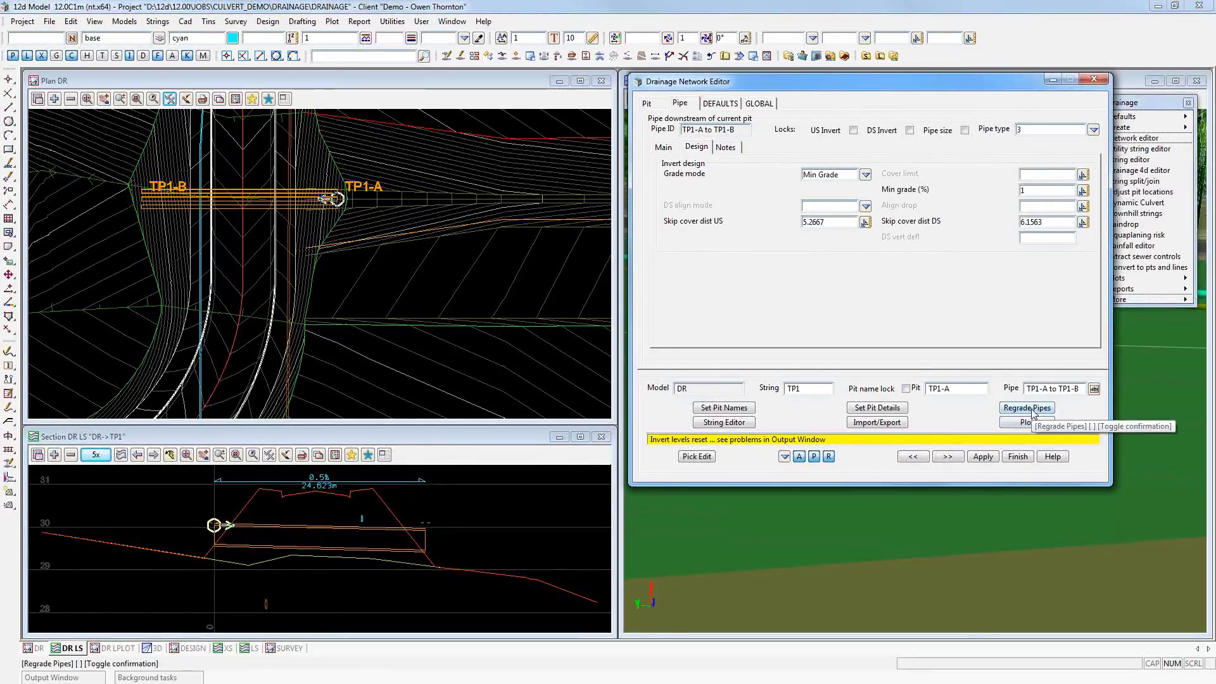
{"action": "left_click", "coordinate": [1031, 409]}
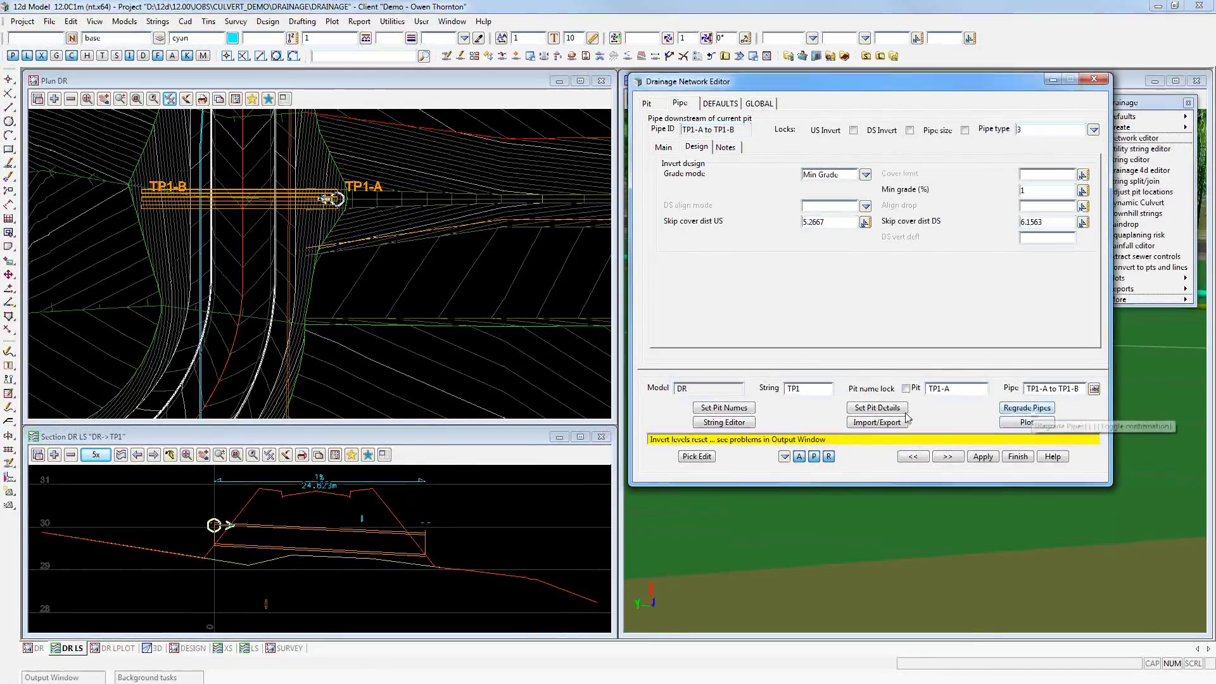
{"action": "left_click", "coordinate": [54, 677]}
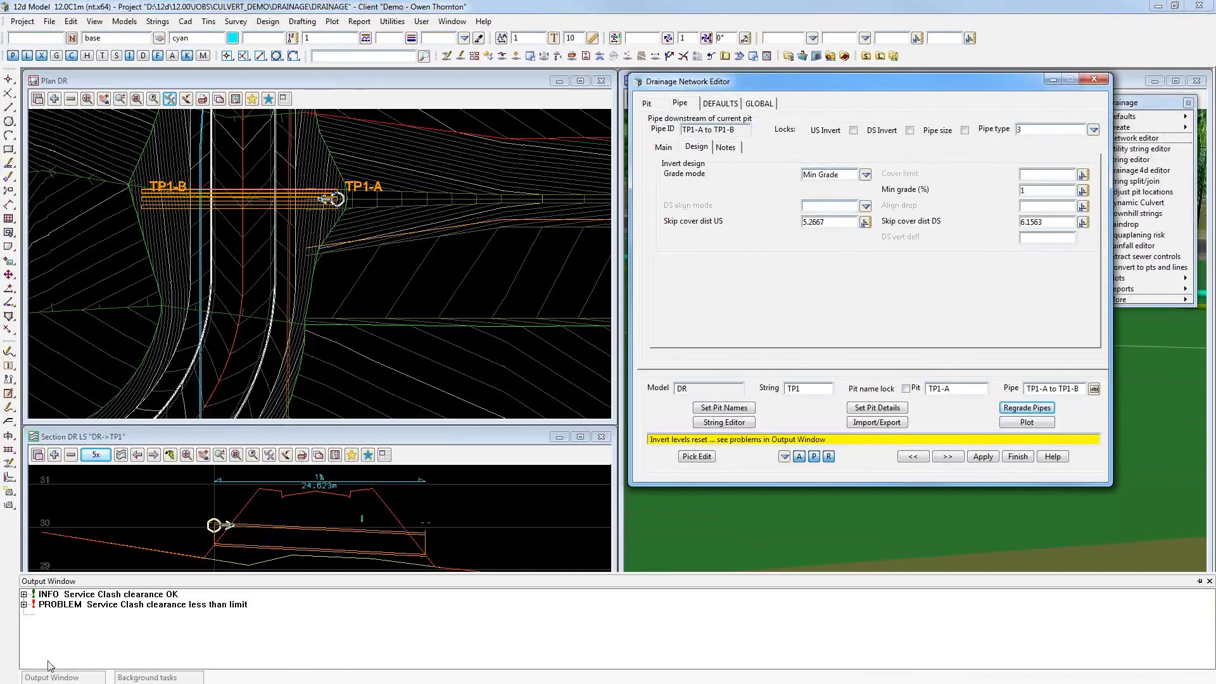
{"action": "left_click", "coordinate": [23, 604]}
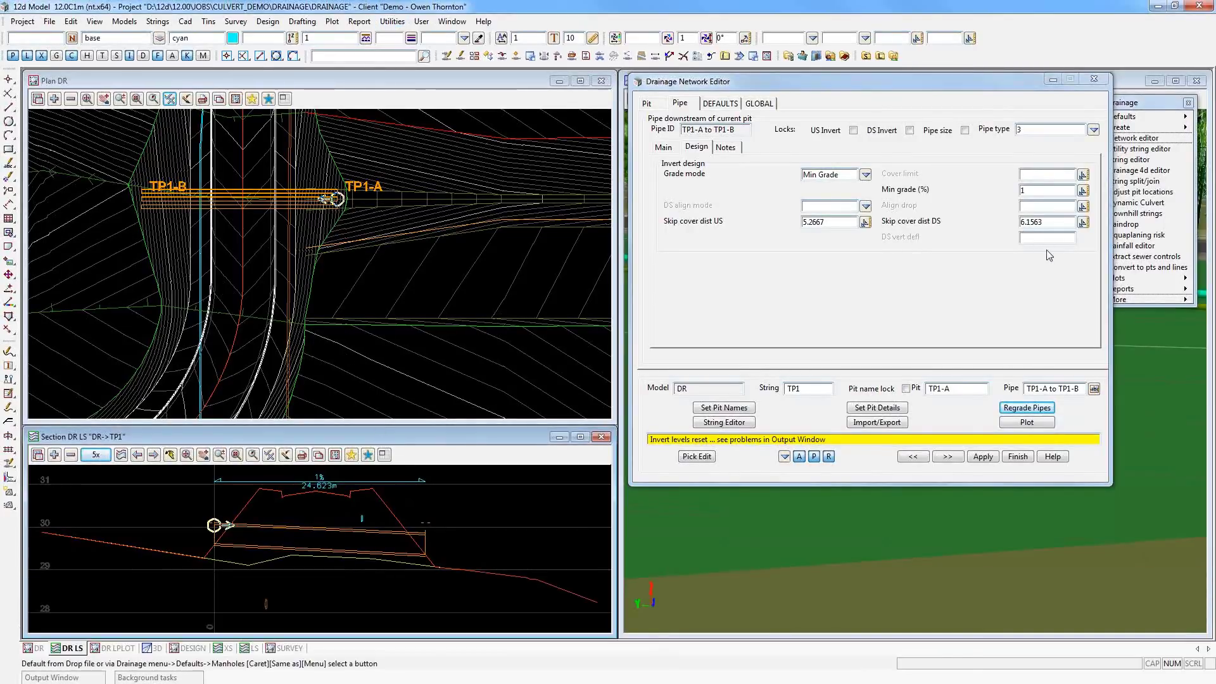
- Set the pipe's cover limit to 0.77, regrade the pipes and run Set Pit Details
{"action": "left_click", "coordinate": [1041, 177]}
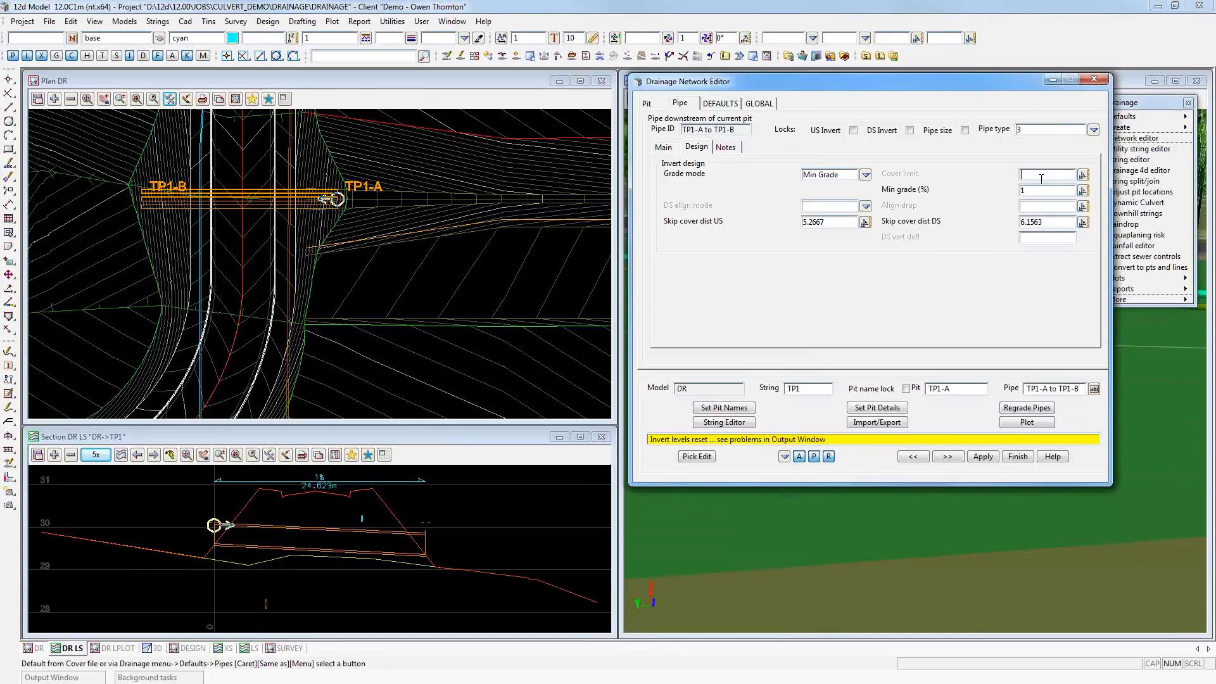
{"action": "type", "text": "0.77"}
{"action": "left_click", "coordinate": [1035, 410]}
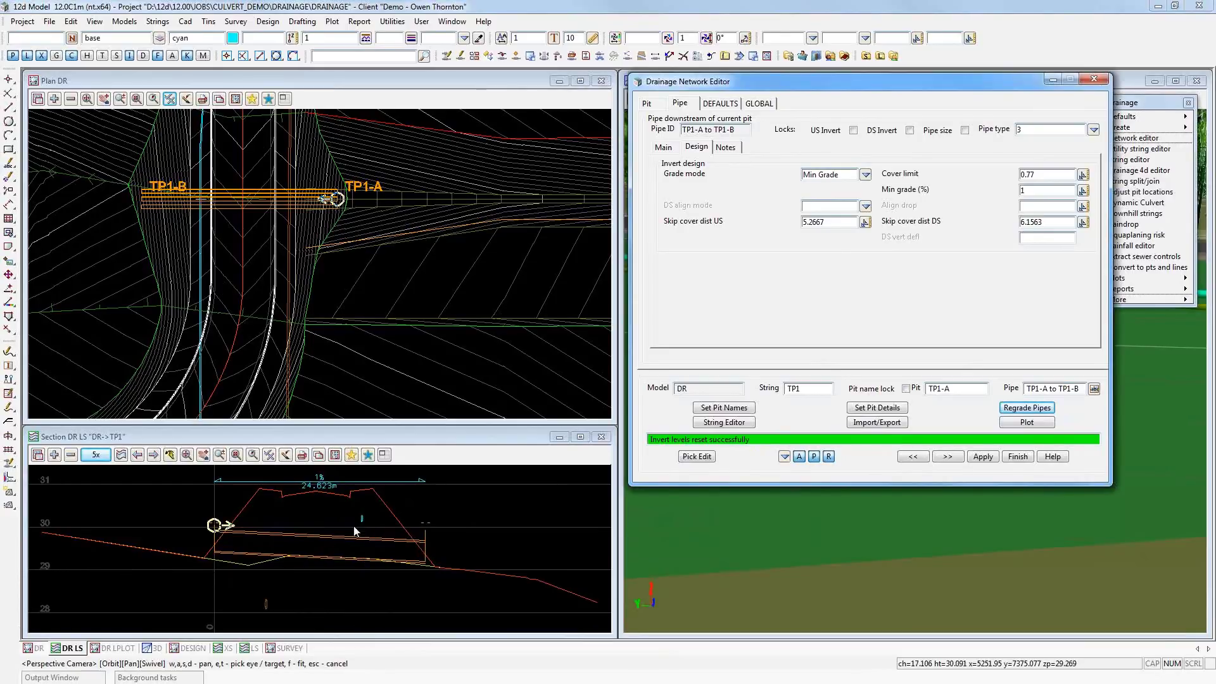
{"action": "left_click", "coordinate": [1025, 422]}
{"action": "left_click", "coordinate": [876, 407]}
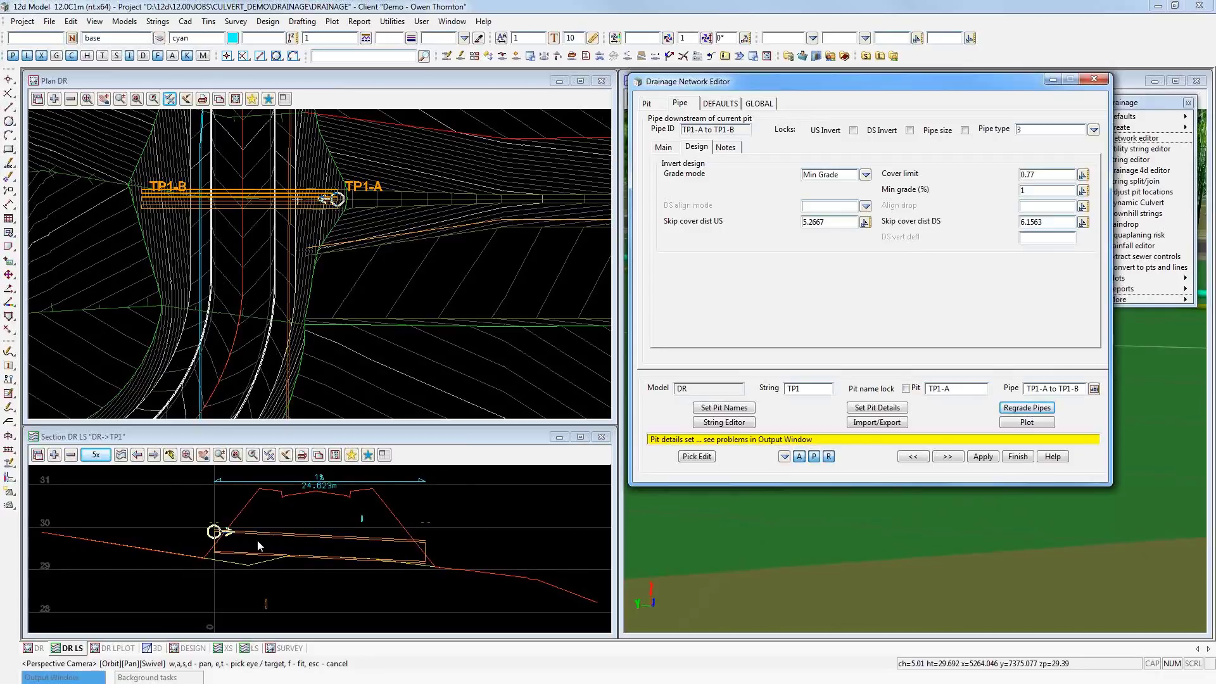
- Set the pipe's cover limit to 0.81, regrade the pipes and finish the network editing session
{"action": "double_click", "coordinate": [1033, 175]}
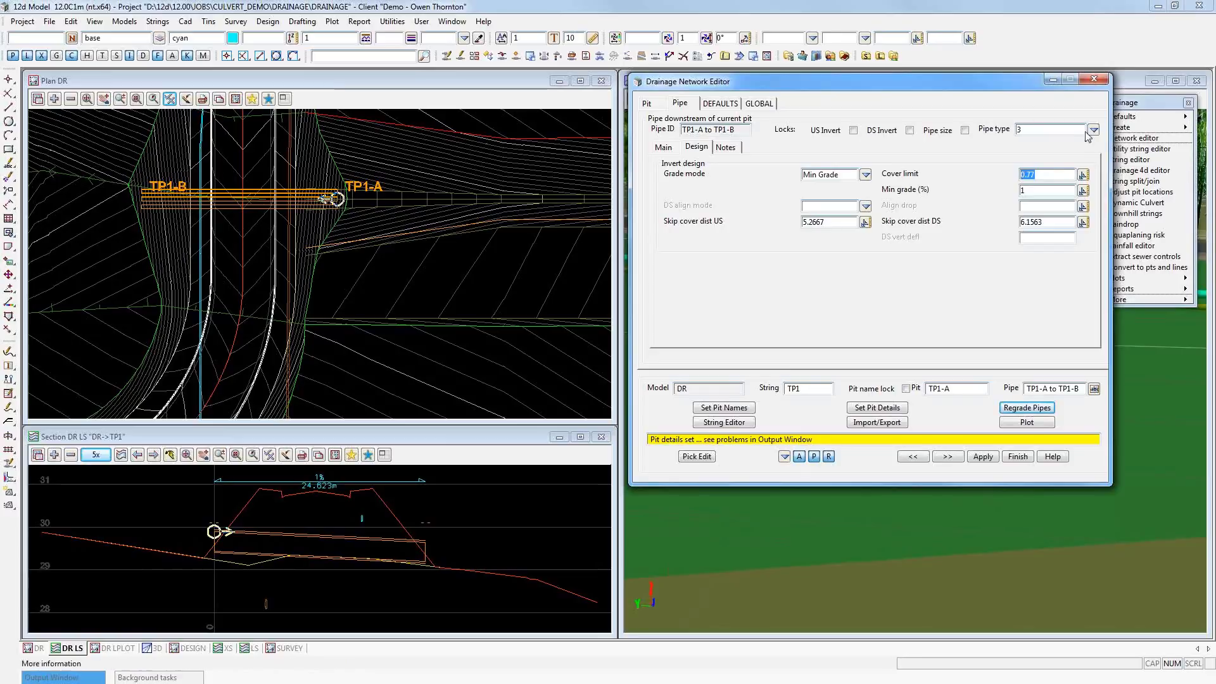
{"action": "type", "text": "0."}
{"action": "left_click", "coordinate": [1029, 407]}
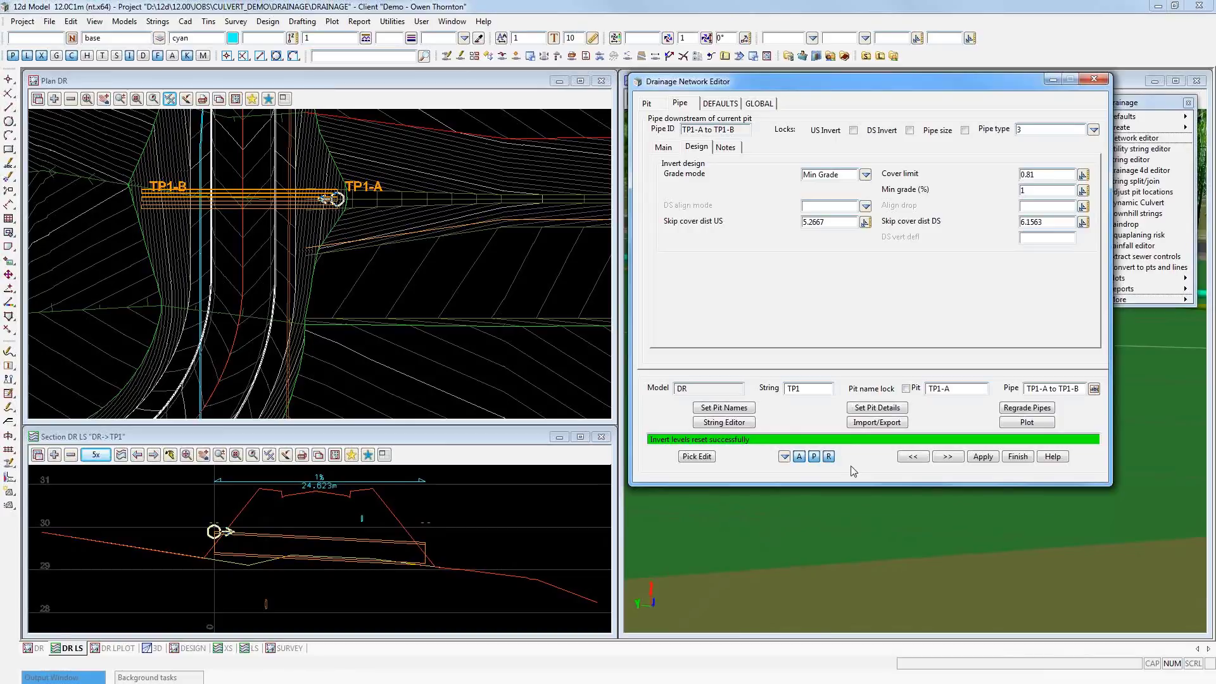
{"action": "left_click", "coordinate": [1018, 458]}
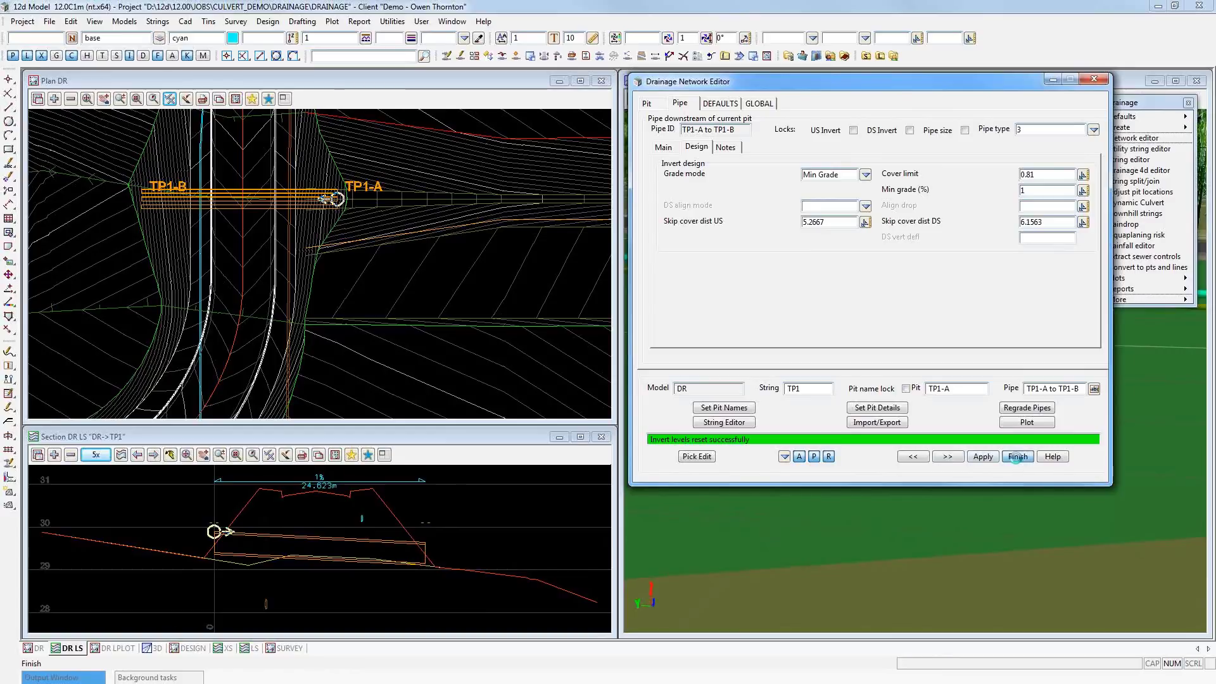
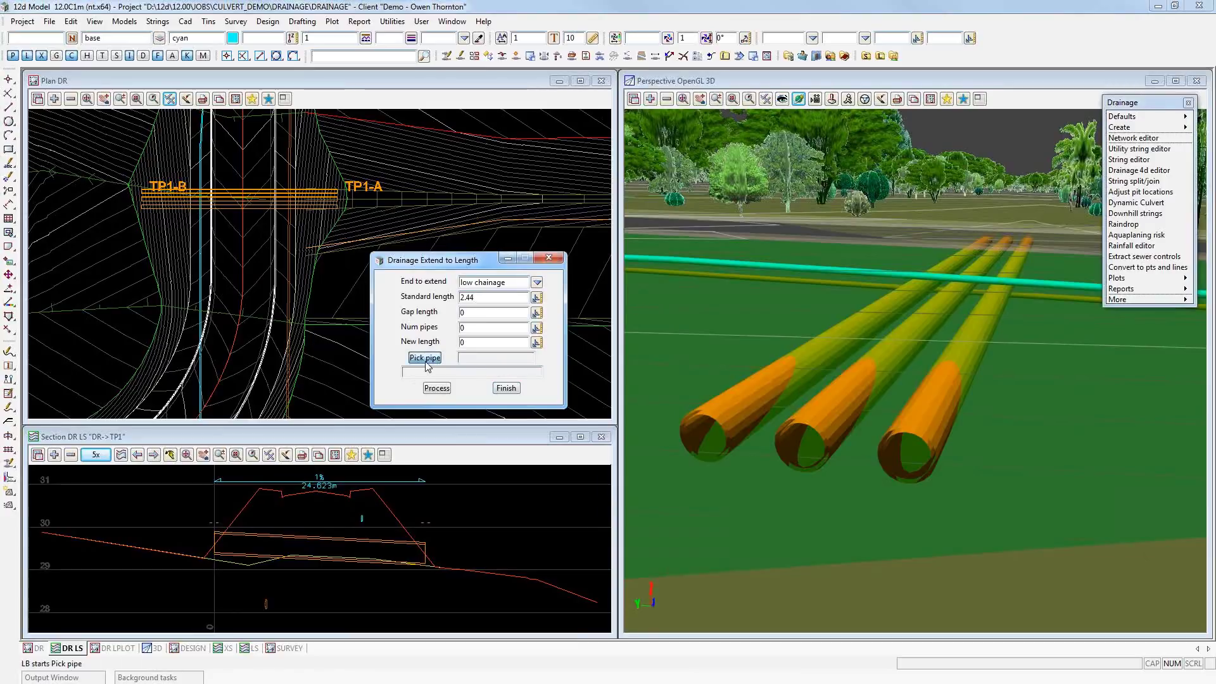
- Pick the TP1 culvert pipe in the section view as the pipe for Drainage Extend to Length
{"action": "left_click", "coordinate": [424, 359]}
{"action": "left_click", "coordinate": [288, 538]}
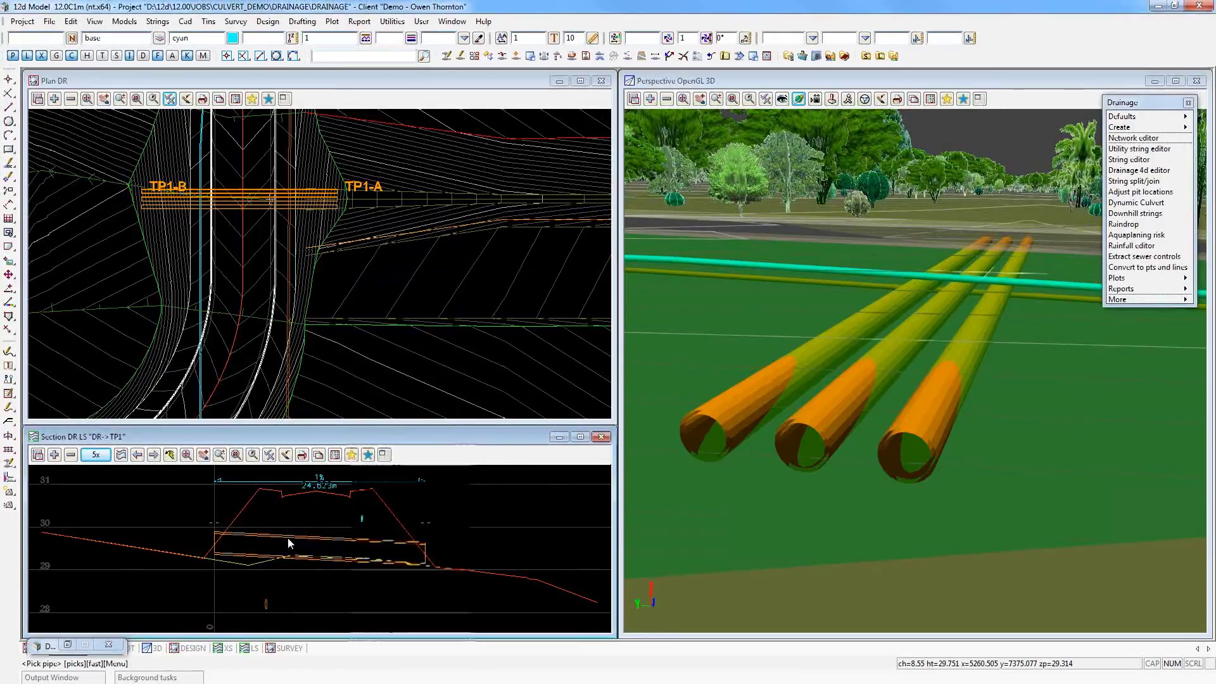
- Pick the culvert pipe DR->TP1 in the section view as the pipe to extend, and check its low-chainage end against the batter
{"action": "left_click", "coordinate": [287, 538]}
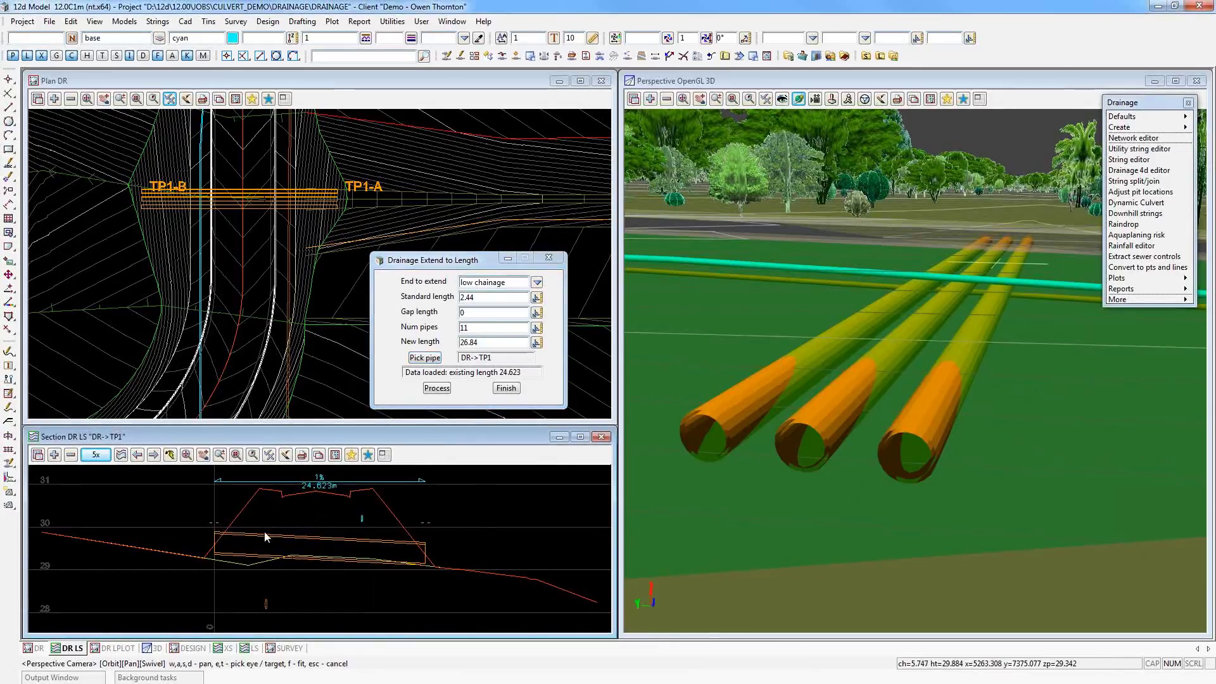
{"action": "scroll", "coordinate": [264, 531], "scroll_direction": "up", "scroll_amount": 2}
{"action": "scroll", "coordinate": [190, 536], "scroll_direction": "up", "scroll_amount": 2}
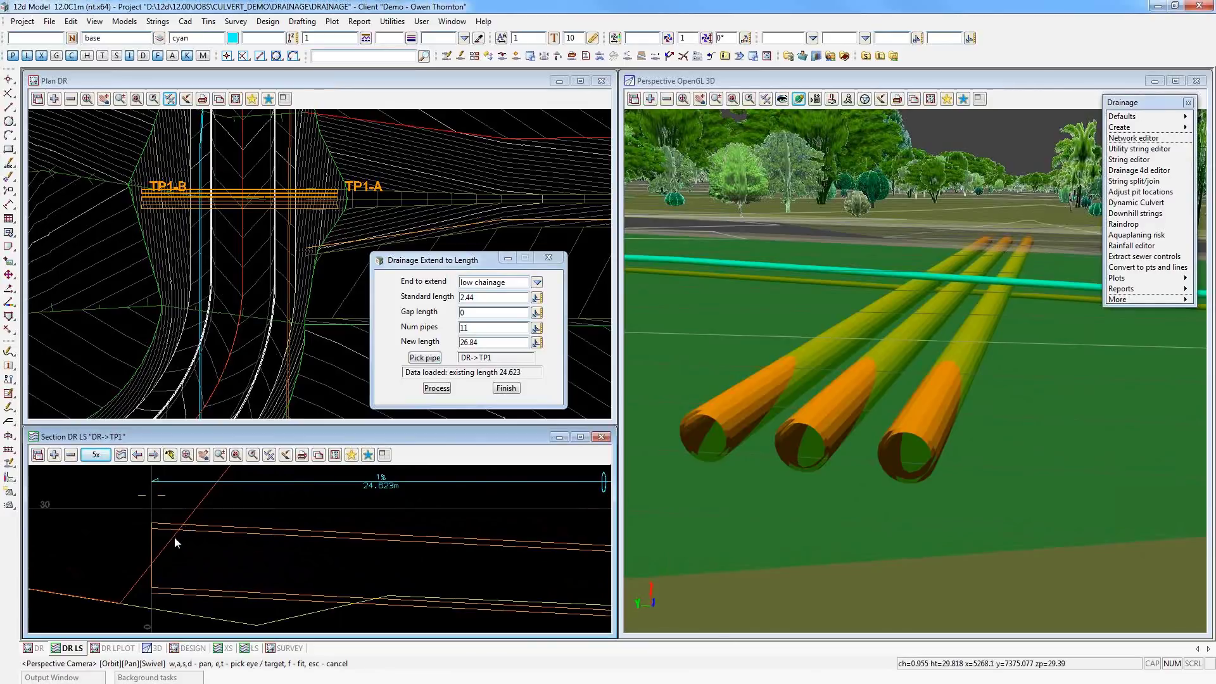
{"action": "scroll", "coordinate": [133, 531], "scroll_direction": "down", "scroll_amount": 2}
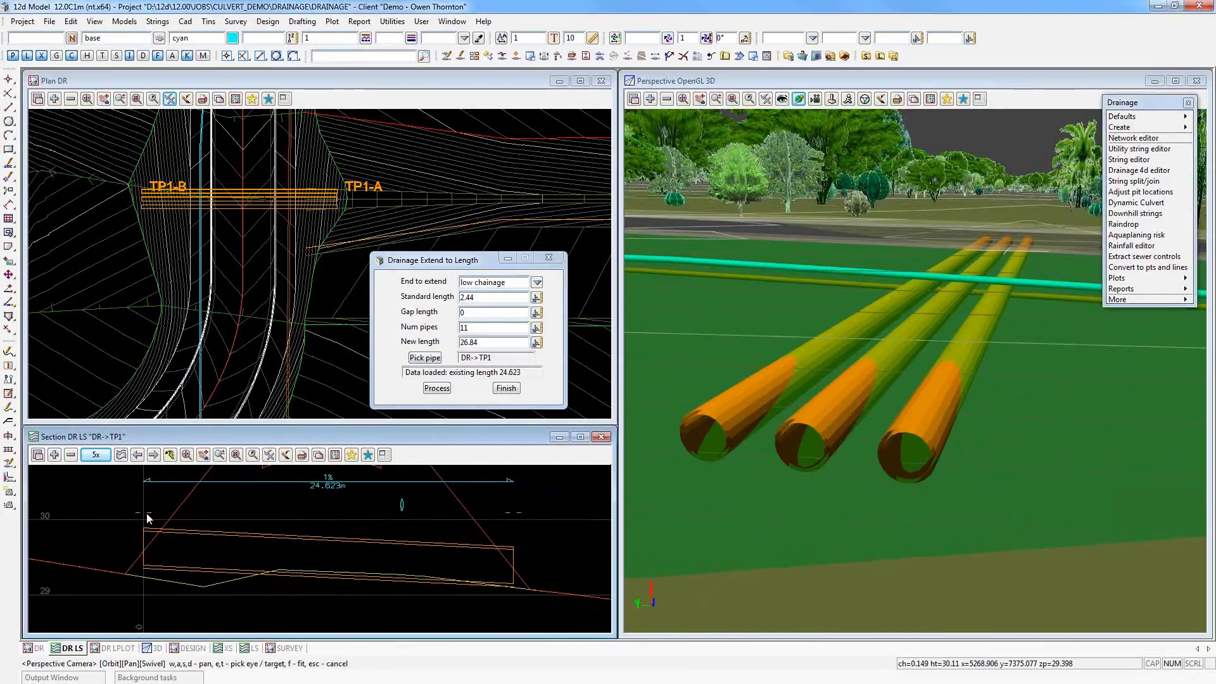
{"action": "scroll", "coordinate": [349, 611], "scroll_direction": "down", "scroll_amount": 1}
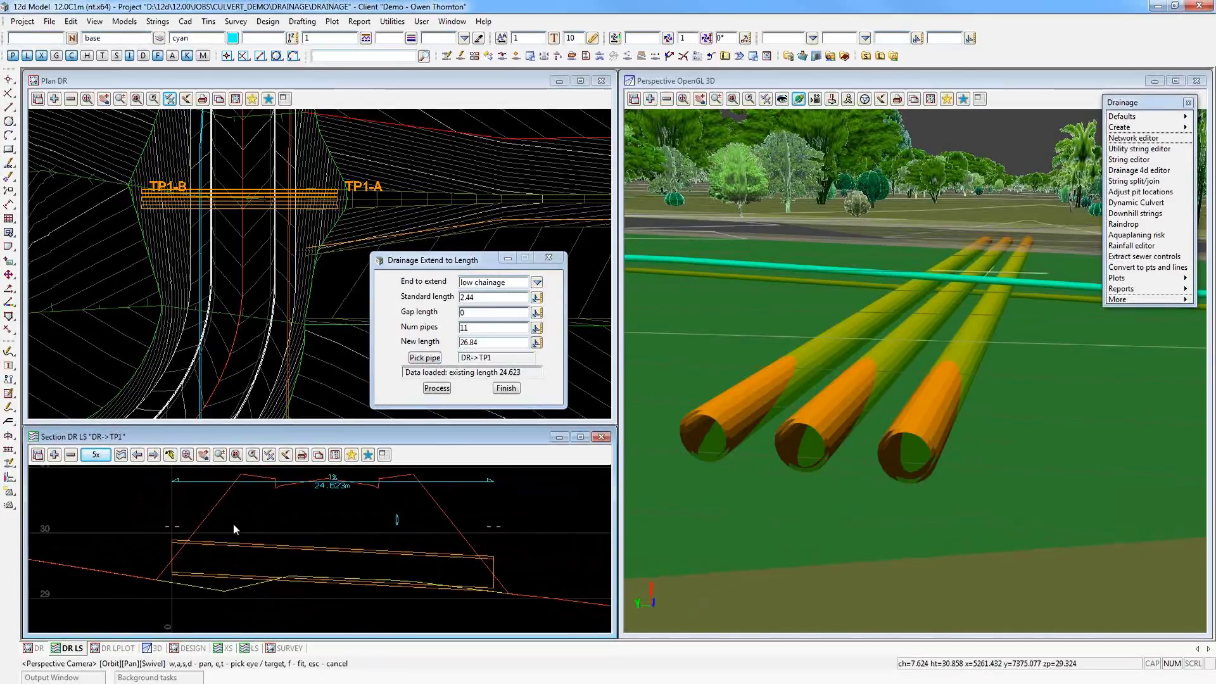
- Resize the culvert from its low-chainage end to 10 standard pipes, and regenerate the section view
{"action": "left_click", "coordinate": [468, 265]}
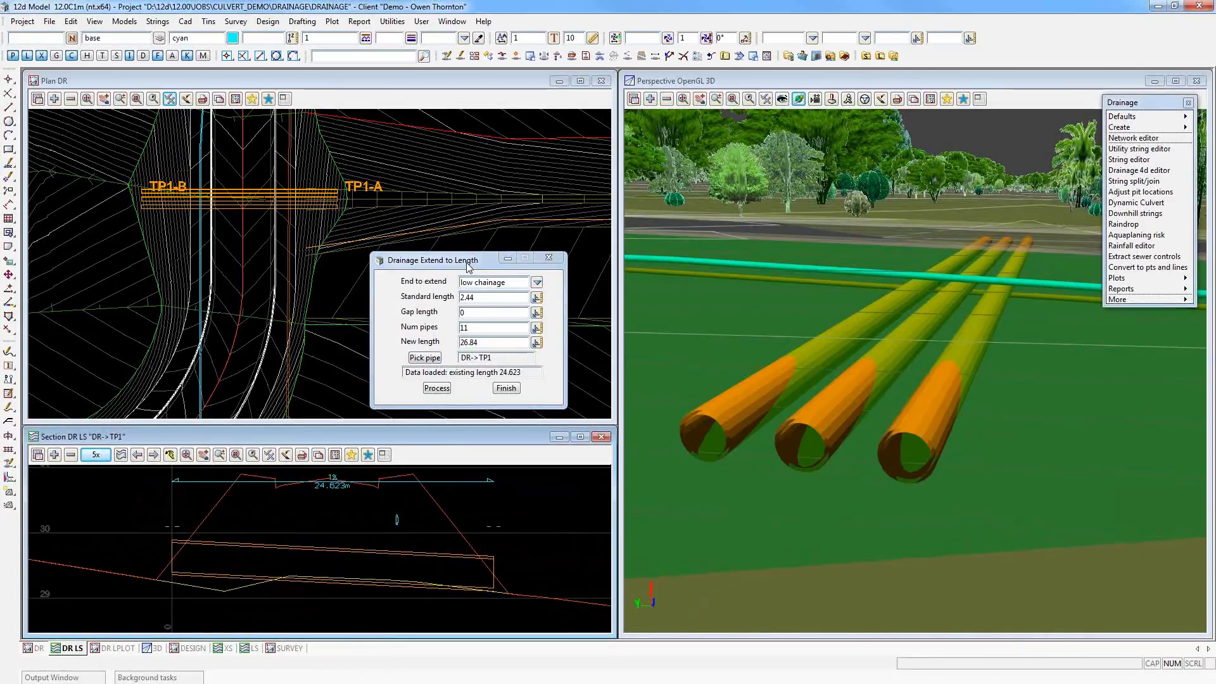
{"action": "left_click_drag", "start_coordinate": [468, 265], "coordinate": [430, 290]}
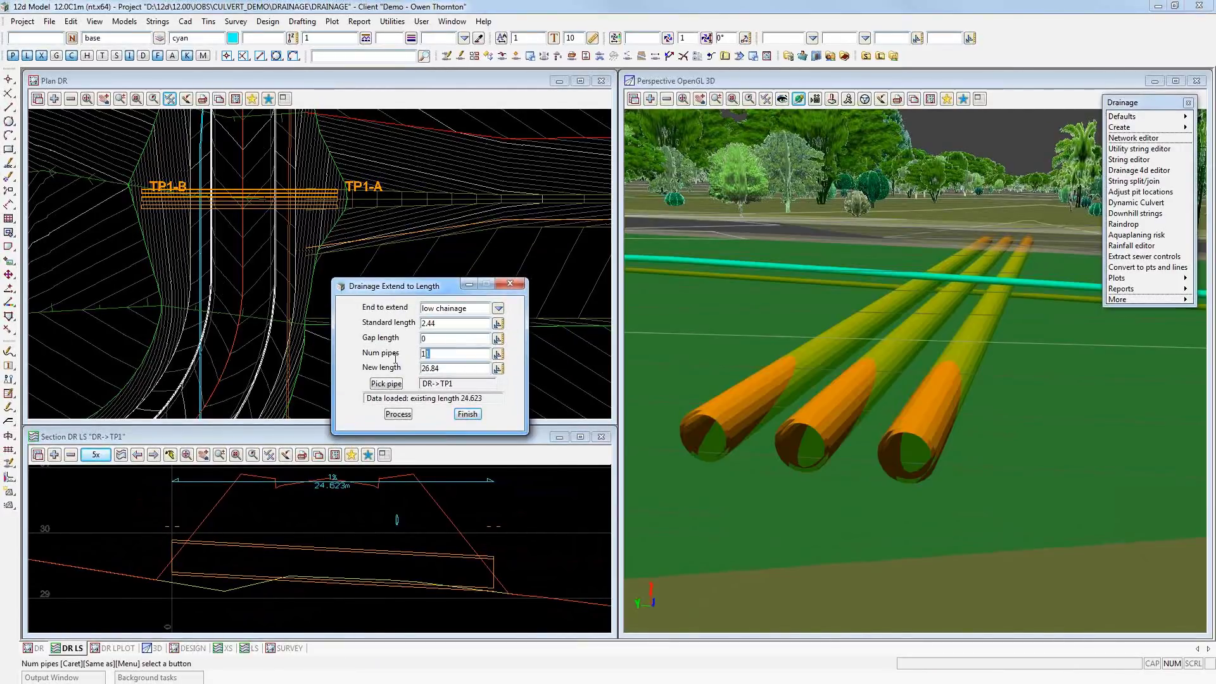
{"action": "left_click_drag", "start_coordinate": [395, 359], "coordinate": [333, 363]}
{"action": "type", "text": "10"}
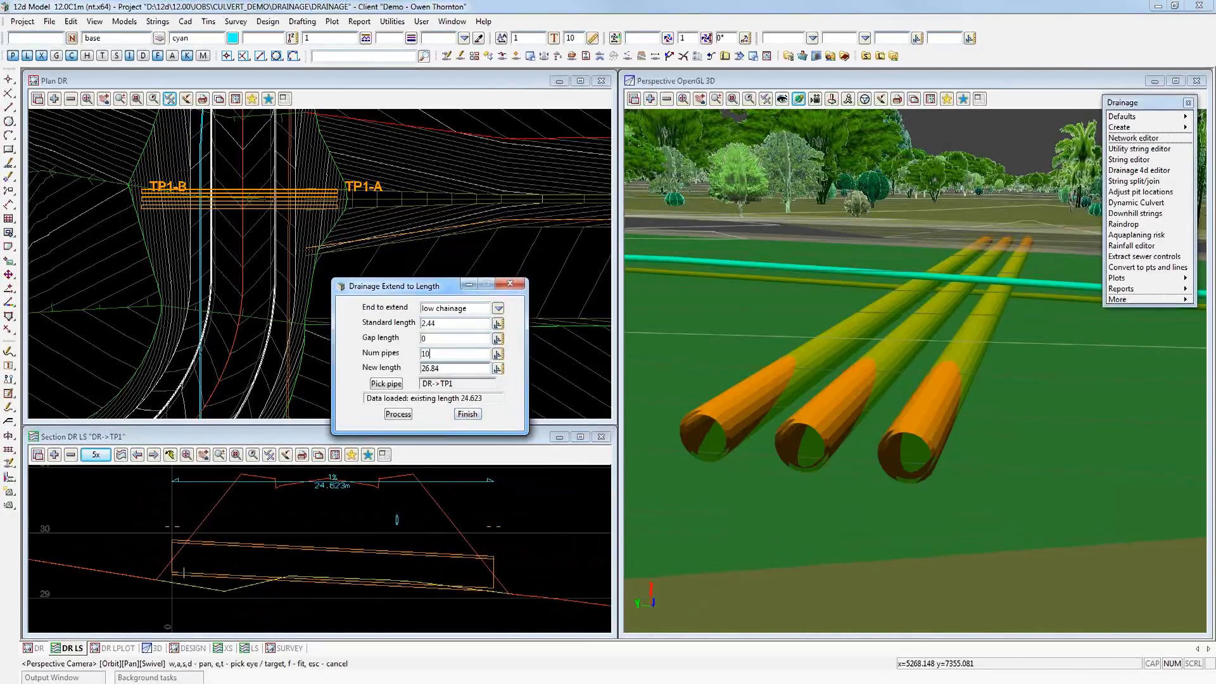
{"action": "key", "text": "Tab"}
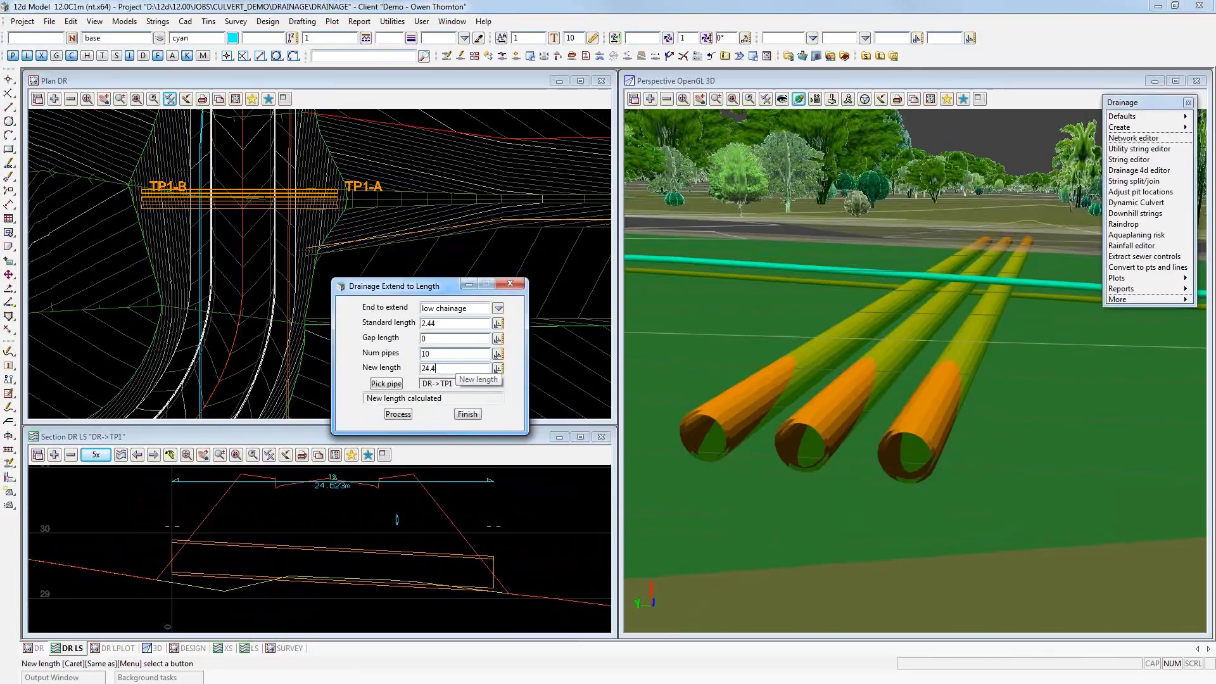
{"action": "left_click", "coordinate": [398, 415]}
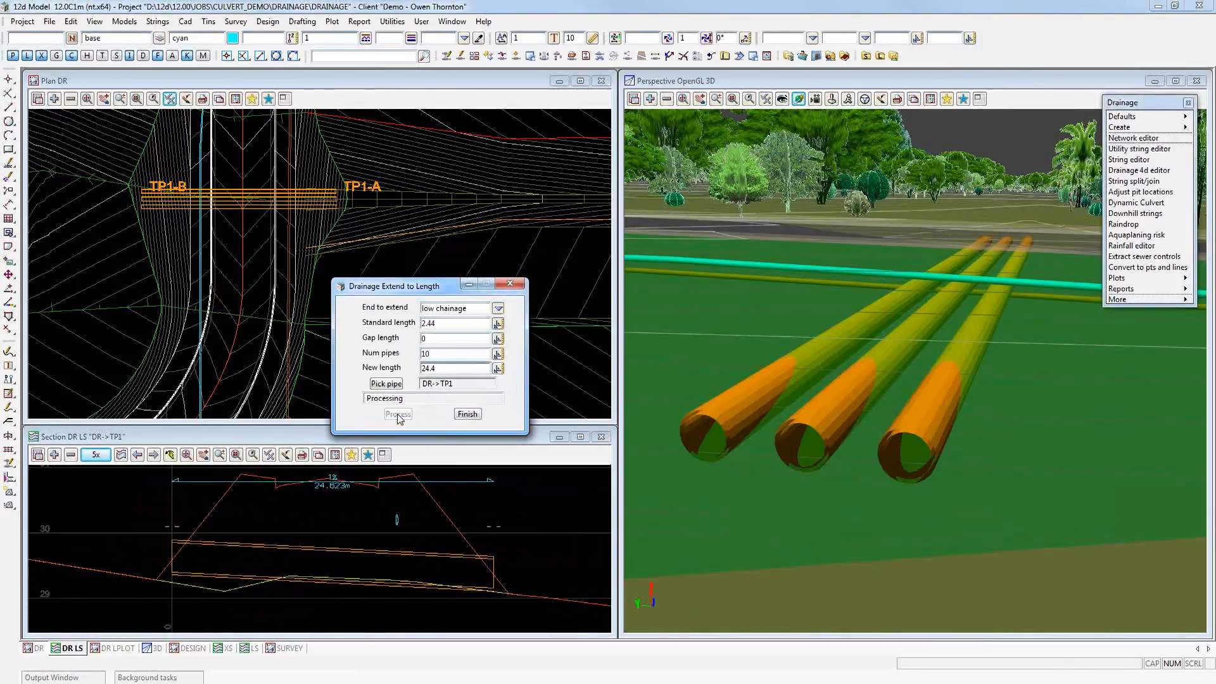
{"action": "left_click", "coordinate": [170, 455]}
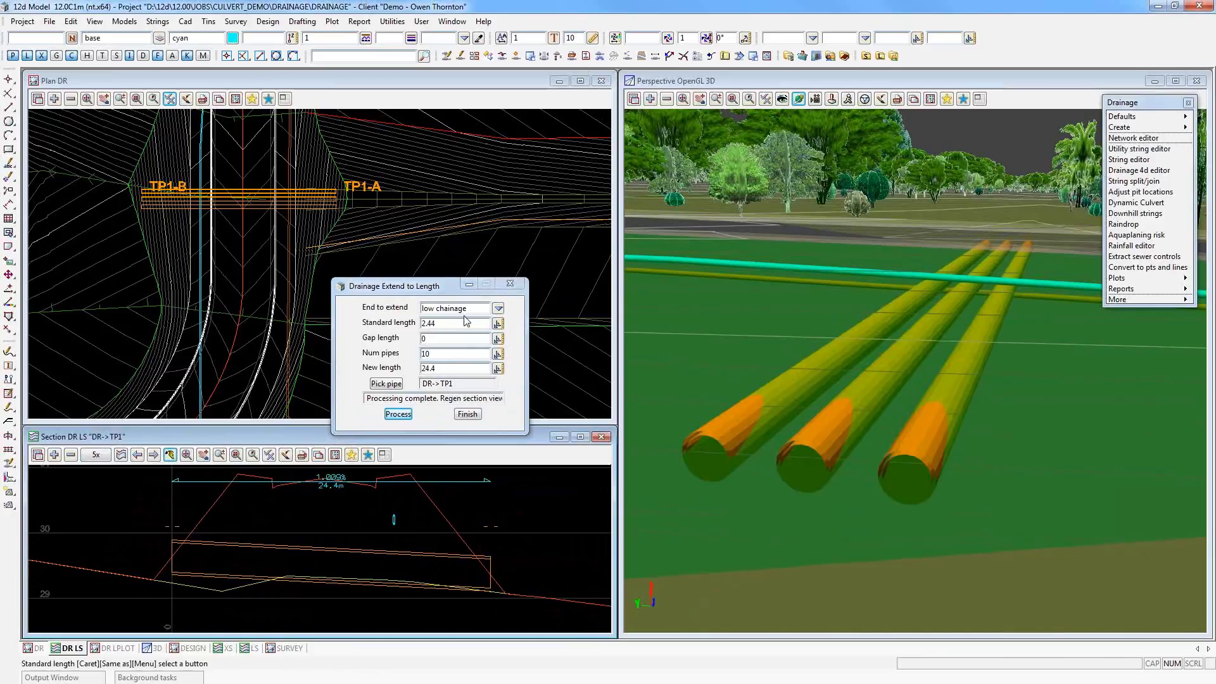
- Shorten the culvert from its high-chainage end to 9 standard pipes, and regenerate the section view
{"action": "left_click", "coordinate": [500, 308]}
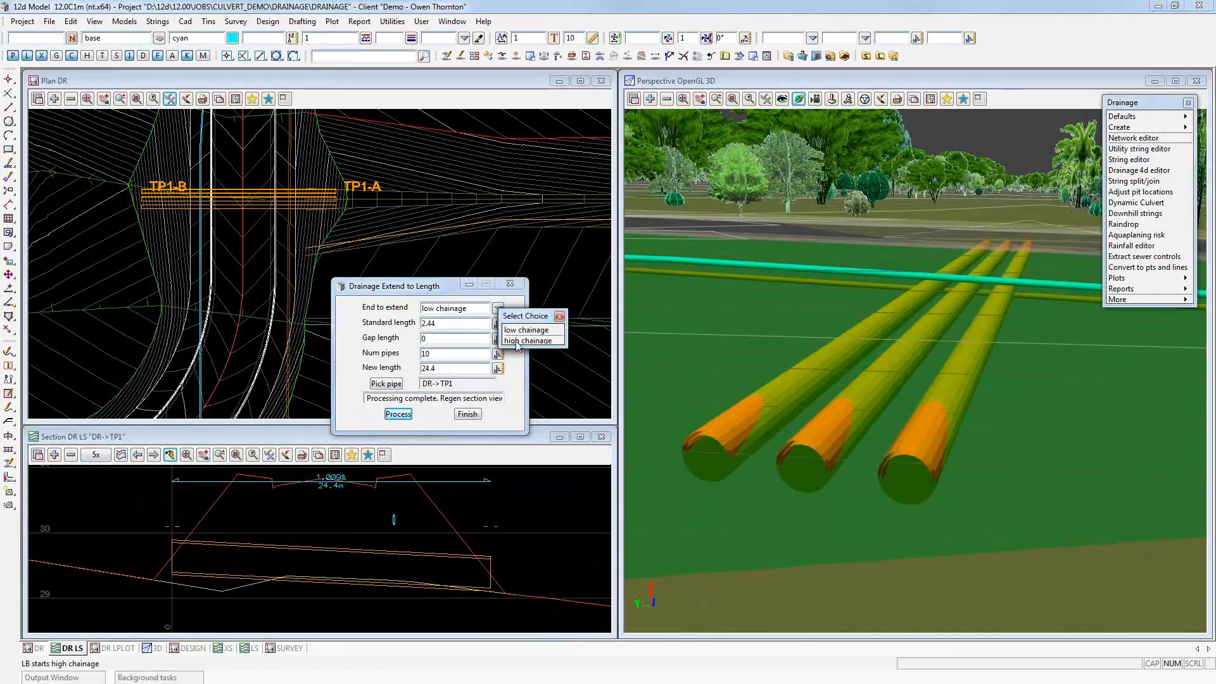
{"action": "left_click", "coordinate": [531, 321]}
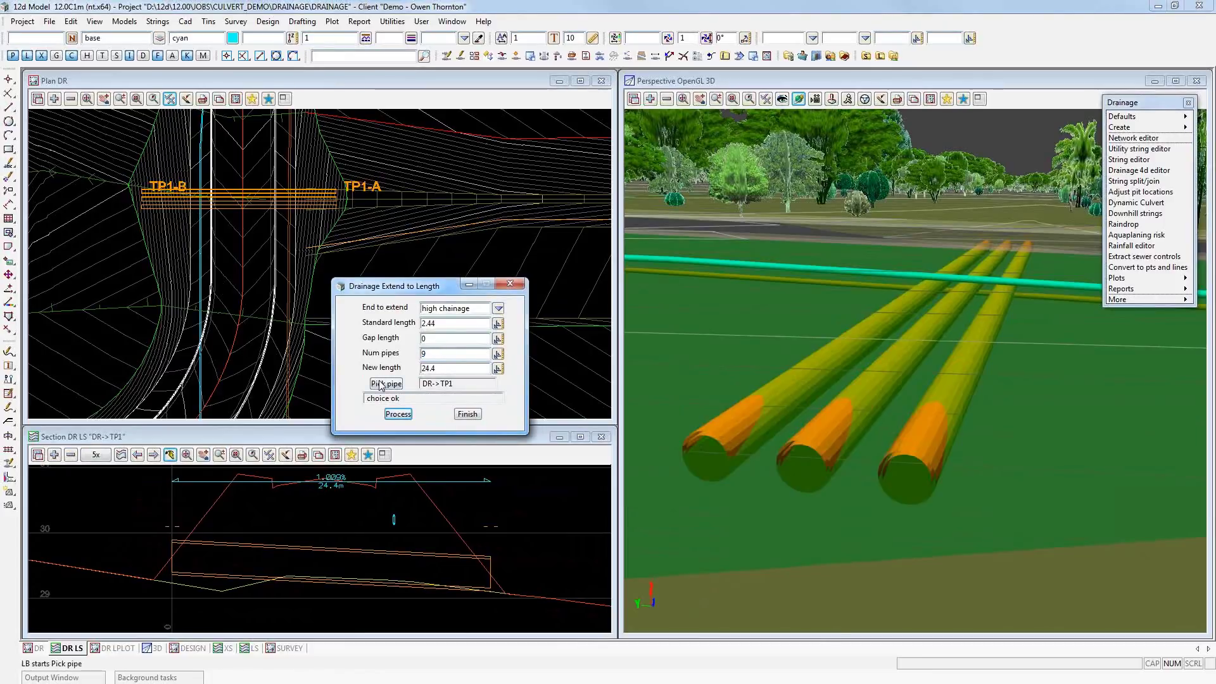
{"action": "key", "text": "Return"}
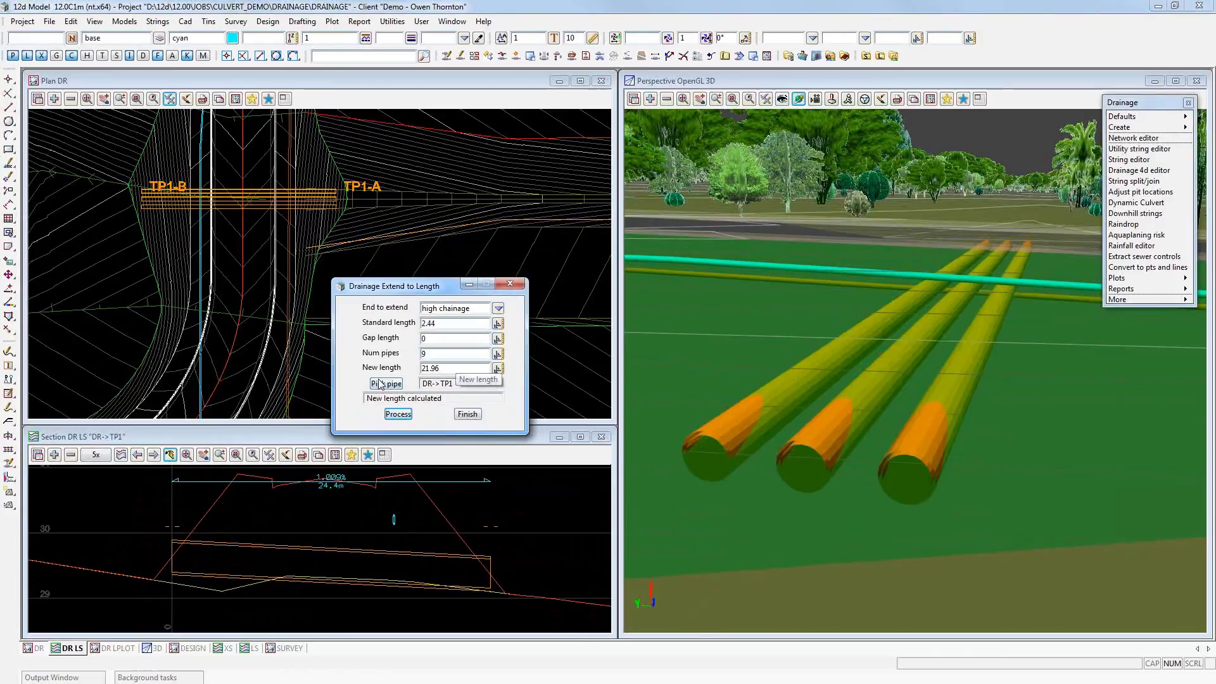
{"action": "left_click", "coordinate": [397, 415]}
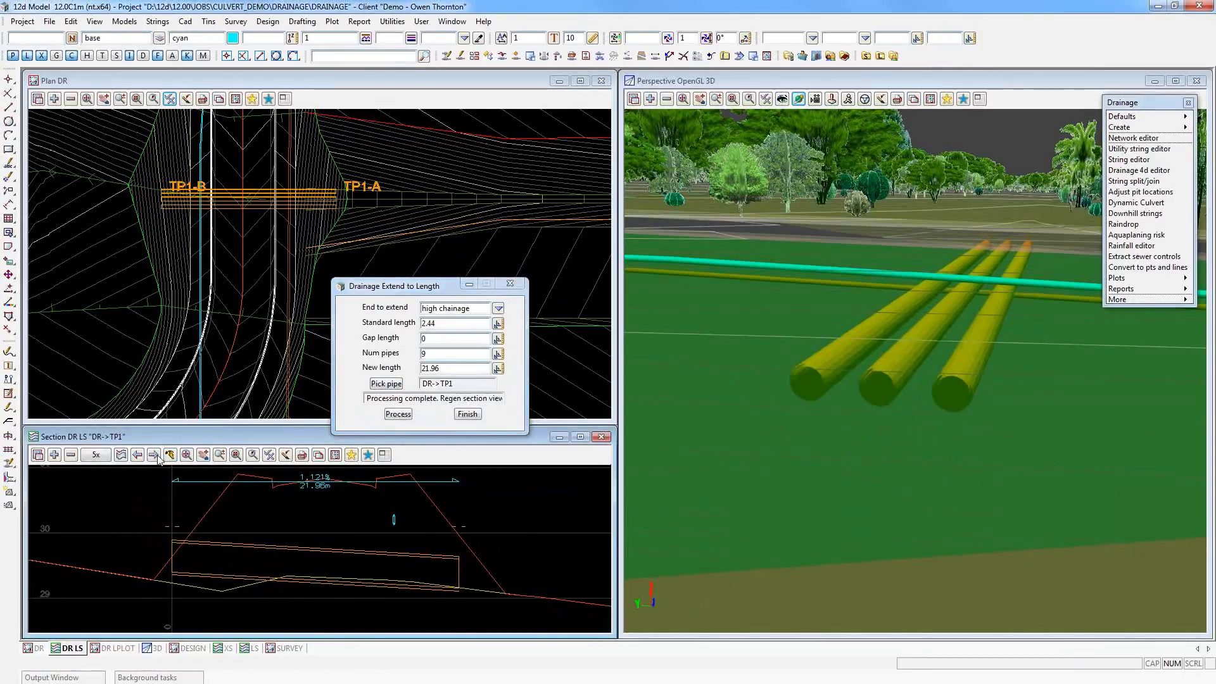
{"action": "left_click", "coordinate": [170, 455]}
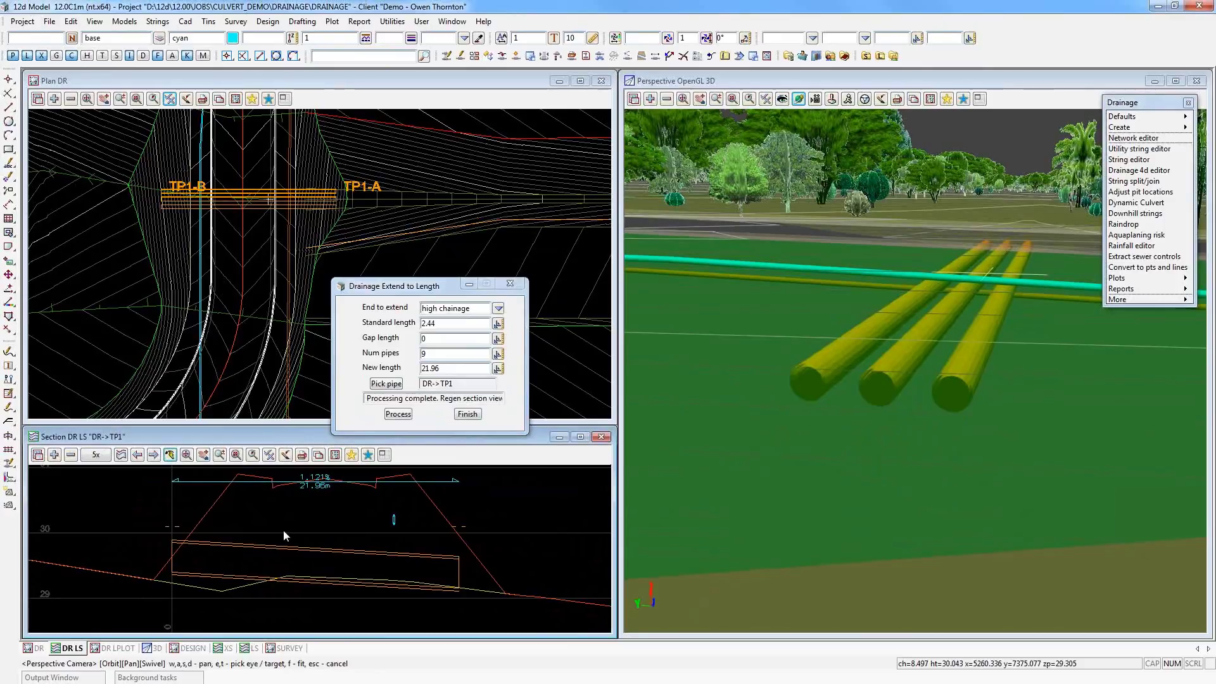
- Set the standard length to 21.96 and the number of pipes to 1, so the culvert counts as a single length
{"action": "scroll", "coordinate": [285, 536], "scroll_direction": "up", "scroll_amount": 1}
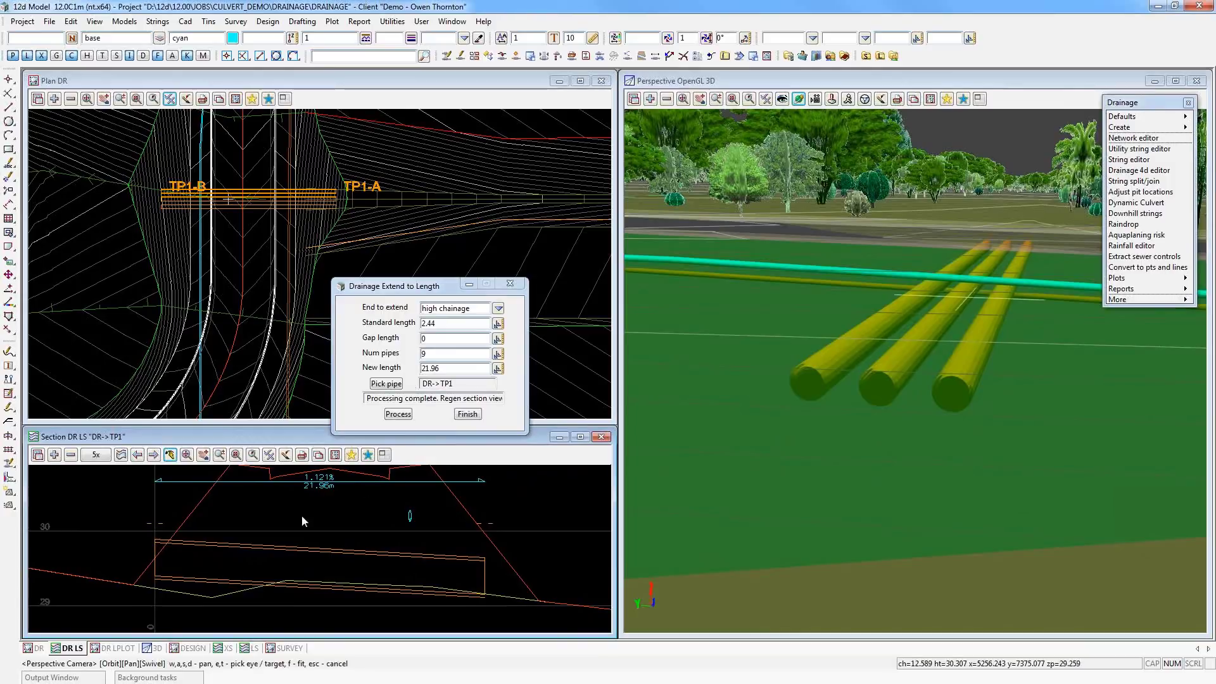
{"action": "left_click", "coordinate": [445, 359]}
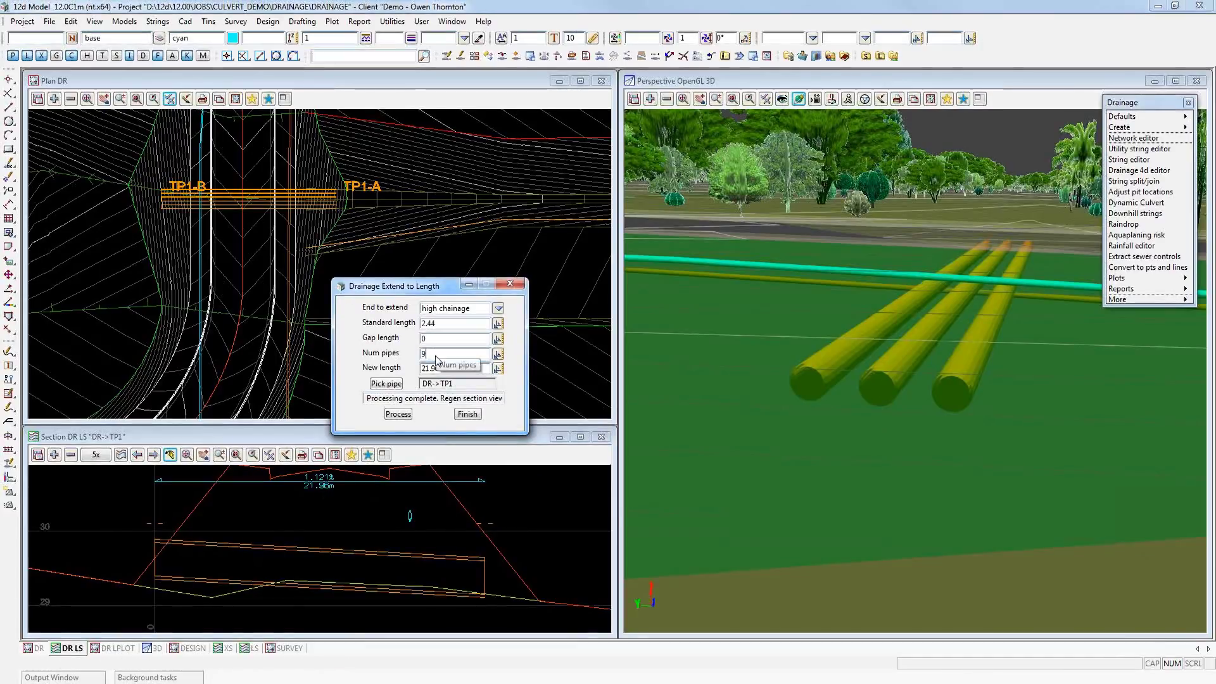
{"action": "key", "text": "Tab"}
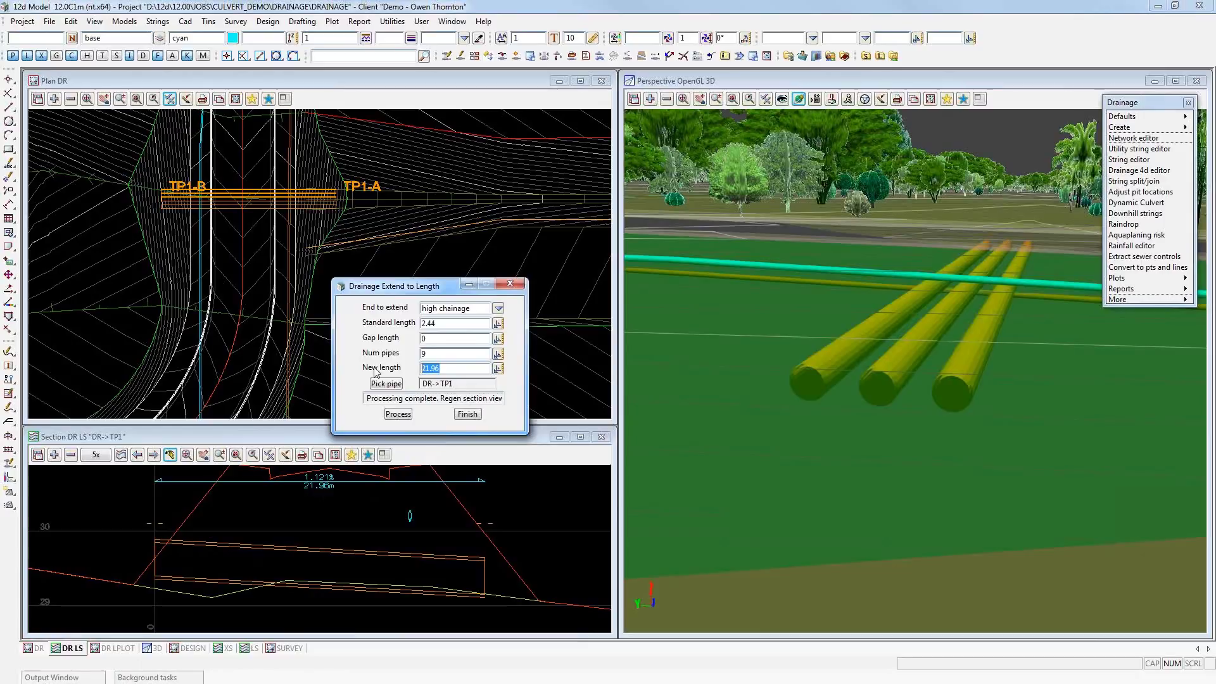
{"action": "left_click", "coordinate": [457, 322]}
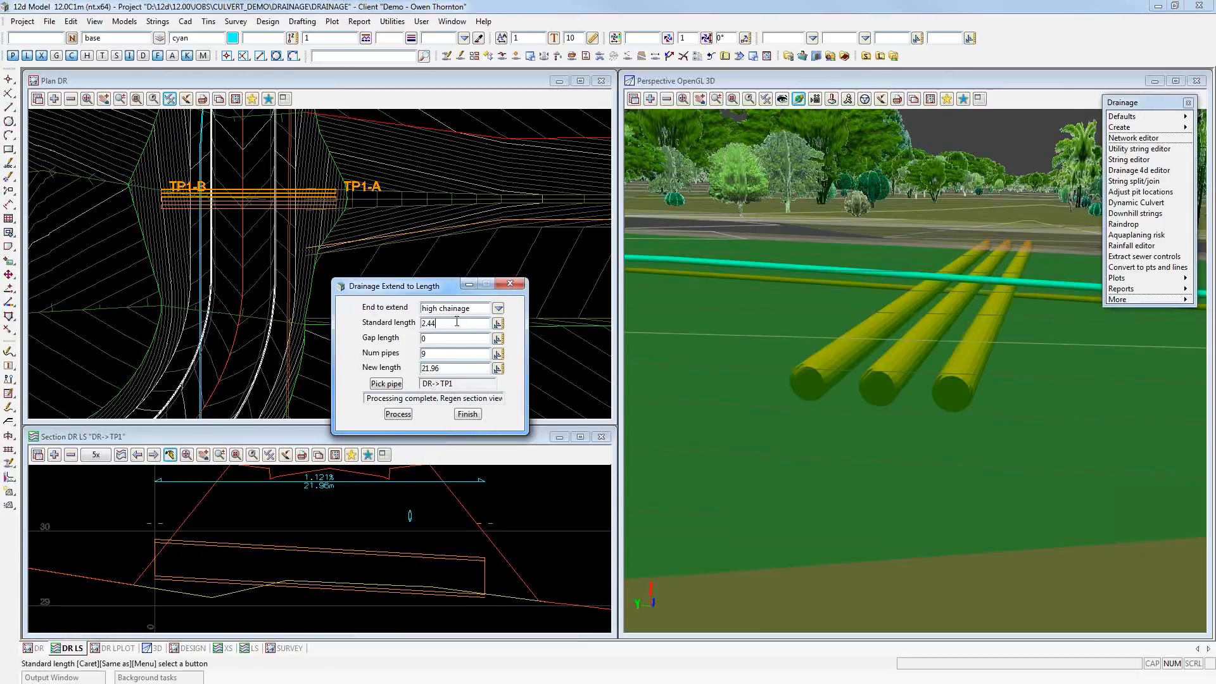
{"action": "left_click_drag", "start_coordinate": [456, 322], "coordinate": [339, 329]}
{"action": "type", "text": "21.96"}
{"action": "left_click_drag", "start_coordinate": [456, 351], "coordinate": [334, 358]}
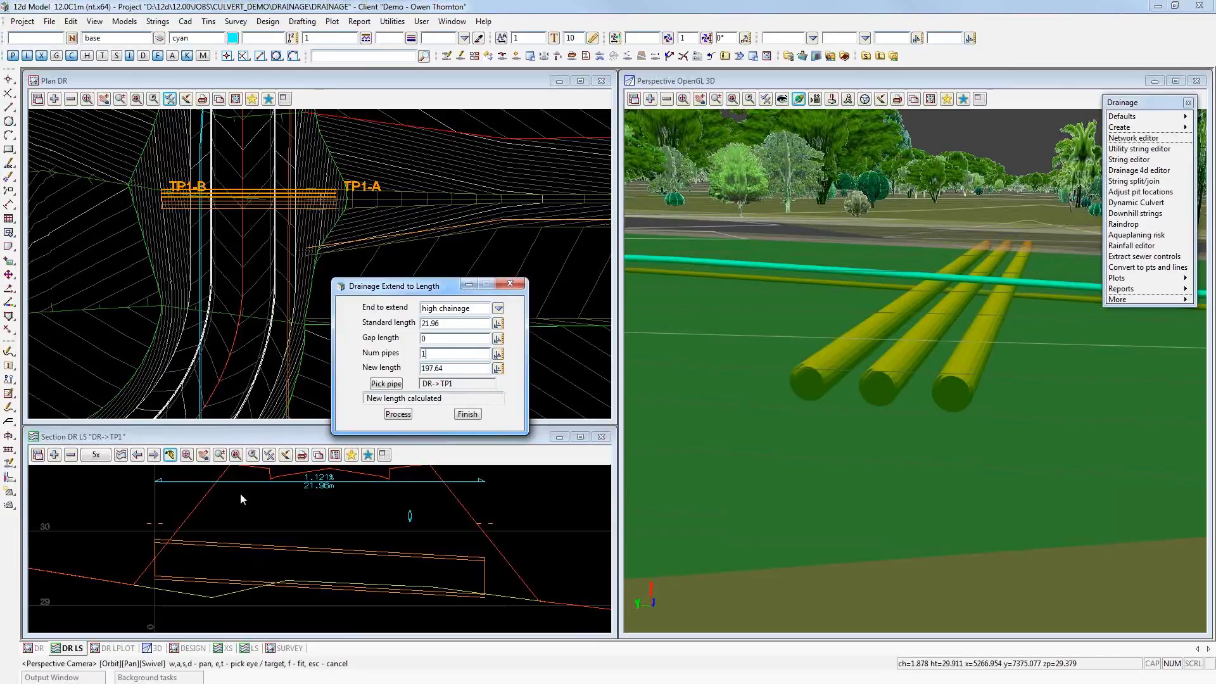
- Trim 0.9 off the culvert's low-chainage end by processing it with a standard length of 21.06
{"action": "left_click", "coordinate": [499, 309]}
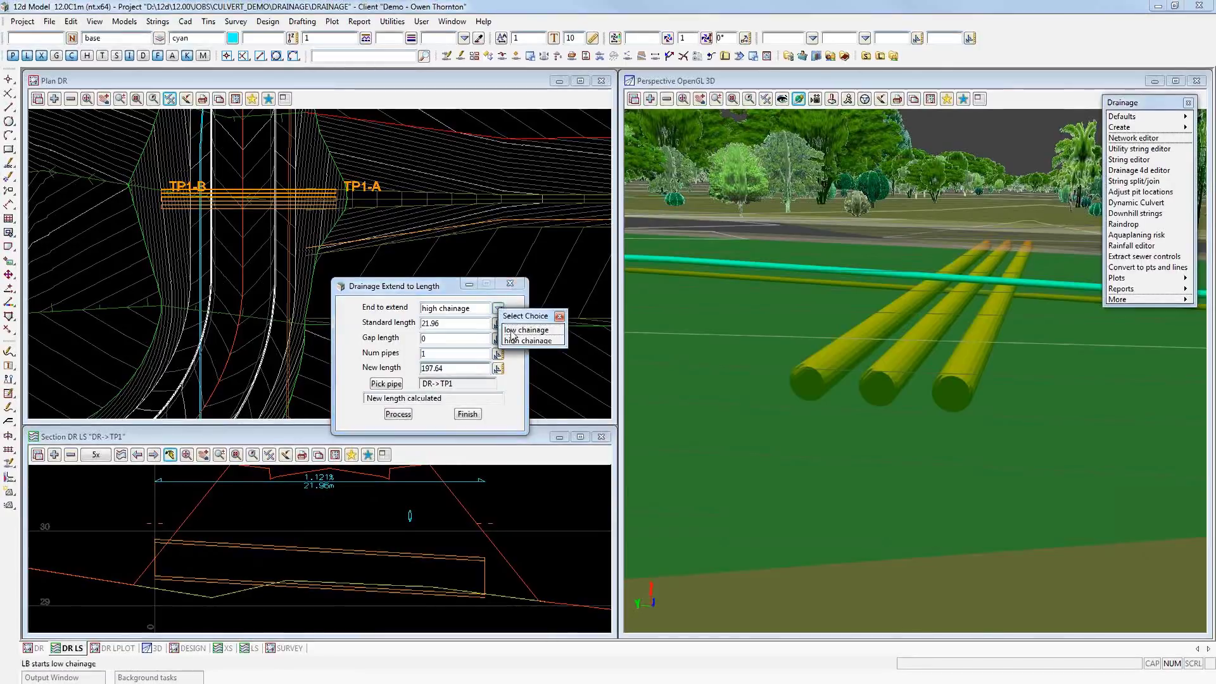
{"action": "left_click", "coordinate": [506, 338]}
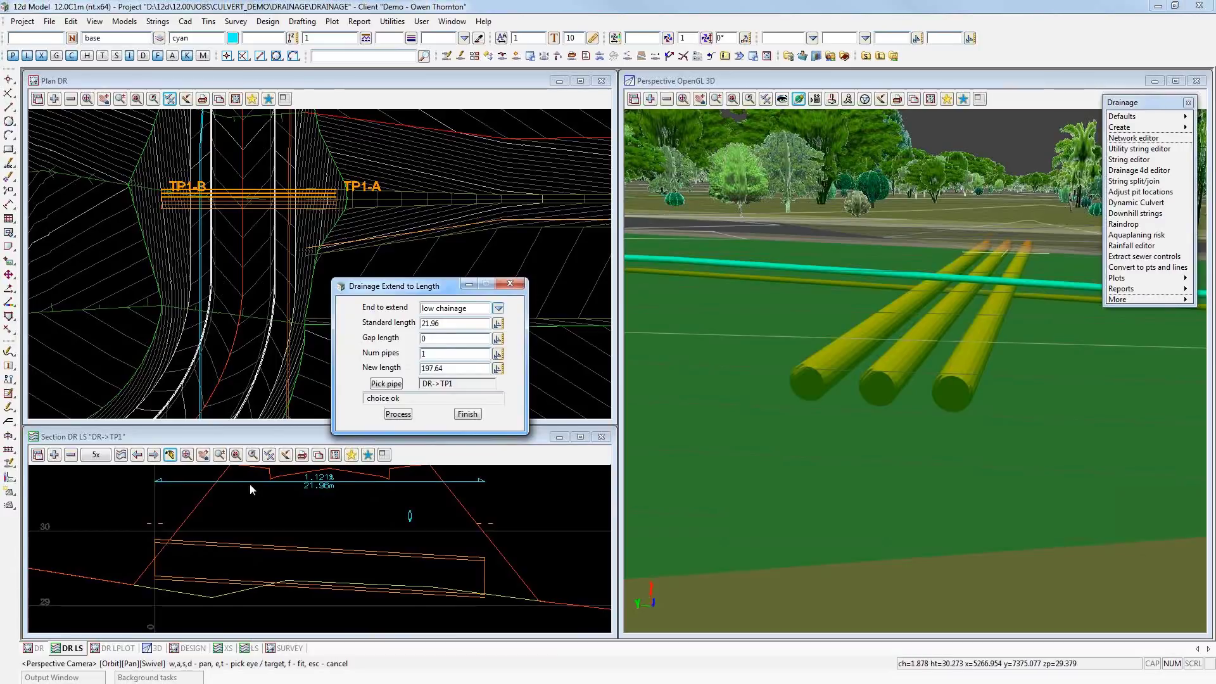
{"action": "left_click", "coordinate": [457, 323]}
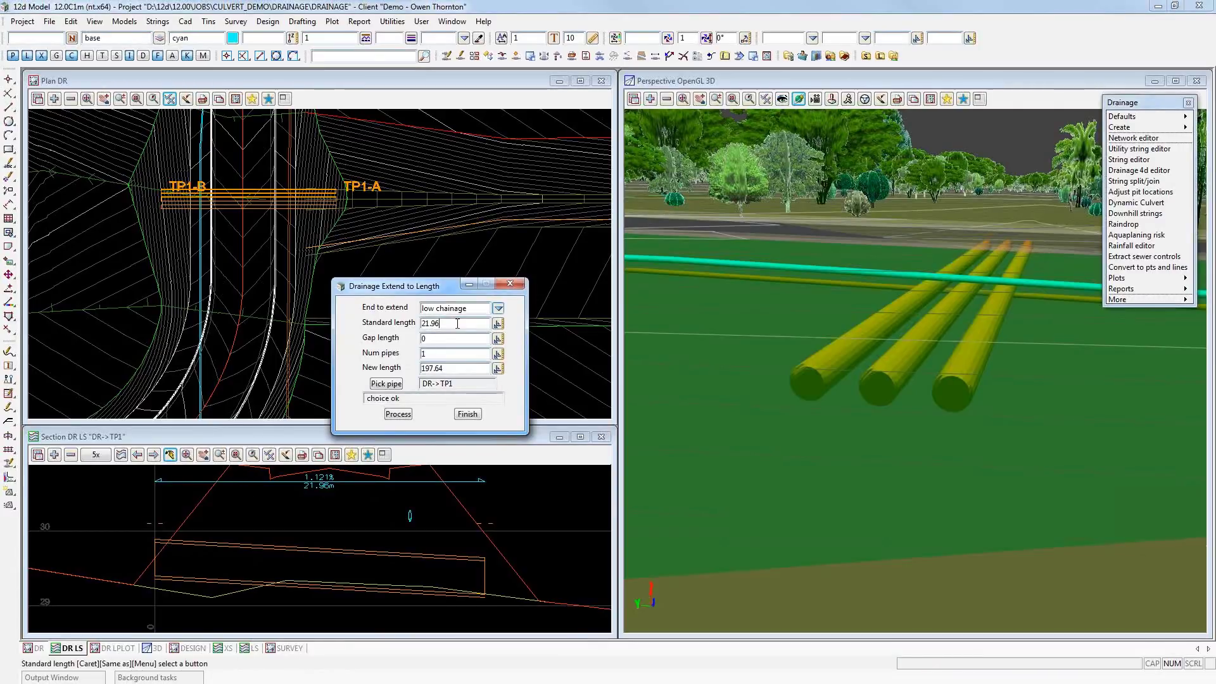
{"action": "type", "text": "-0.9"}
{"action": "key", "text": "Tab"}
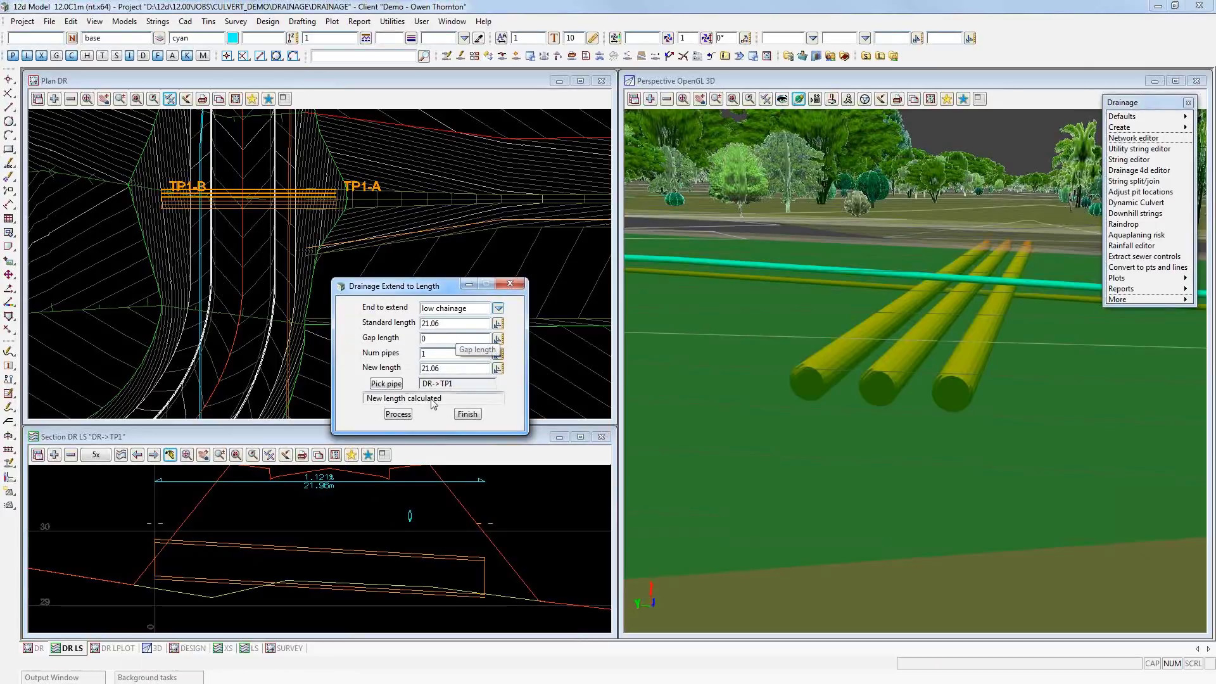
{"action": "left_click", "coordinate": [407, 417]}
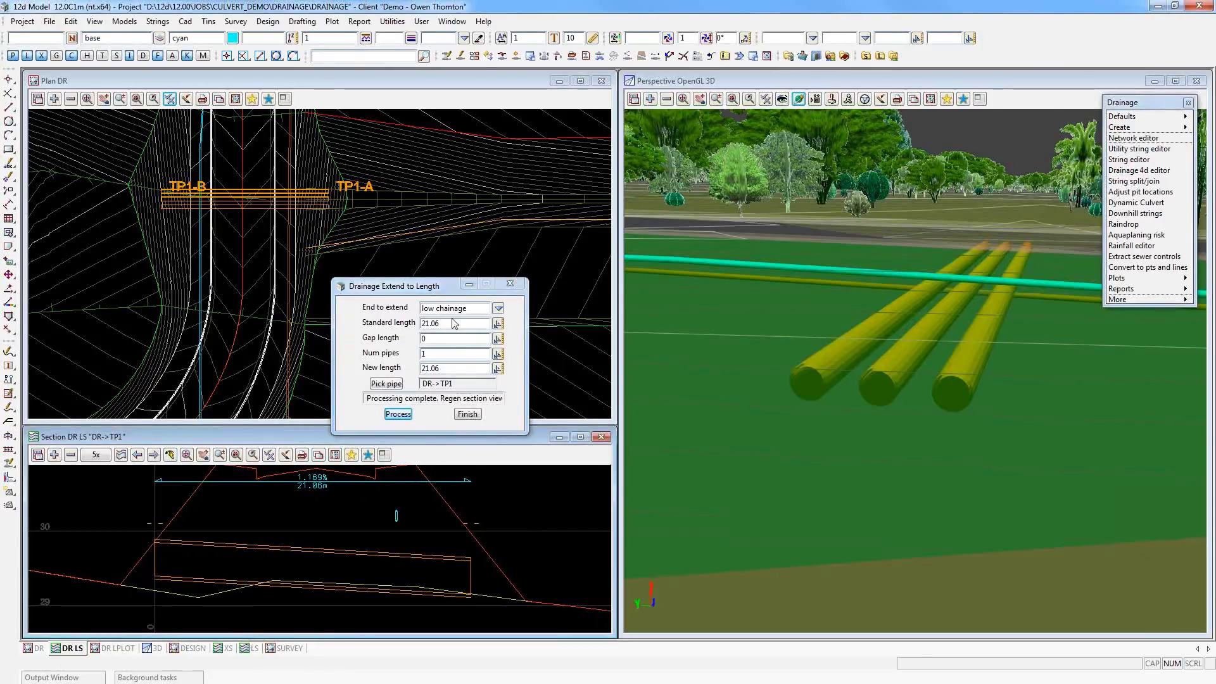
- Trim another 0.1 off the low-chainage end, processing a length of 20.96, and check that end against the batter in section
{"action": "left_click", "coordinate": [477, 286]}
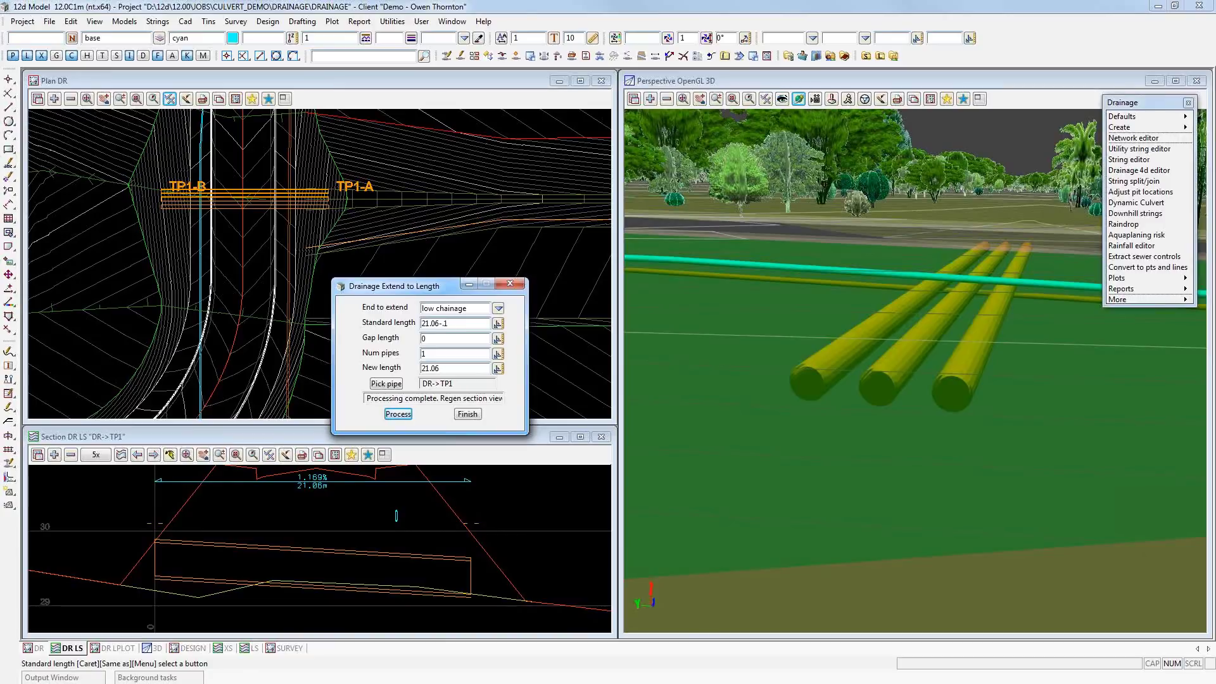
{"action": "key", "text": "Tab"}
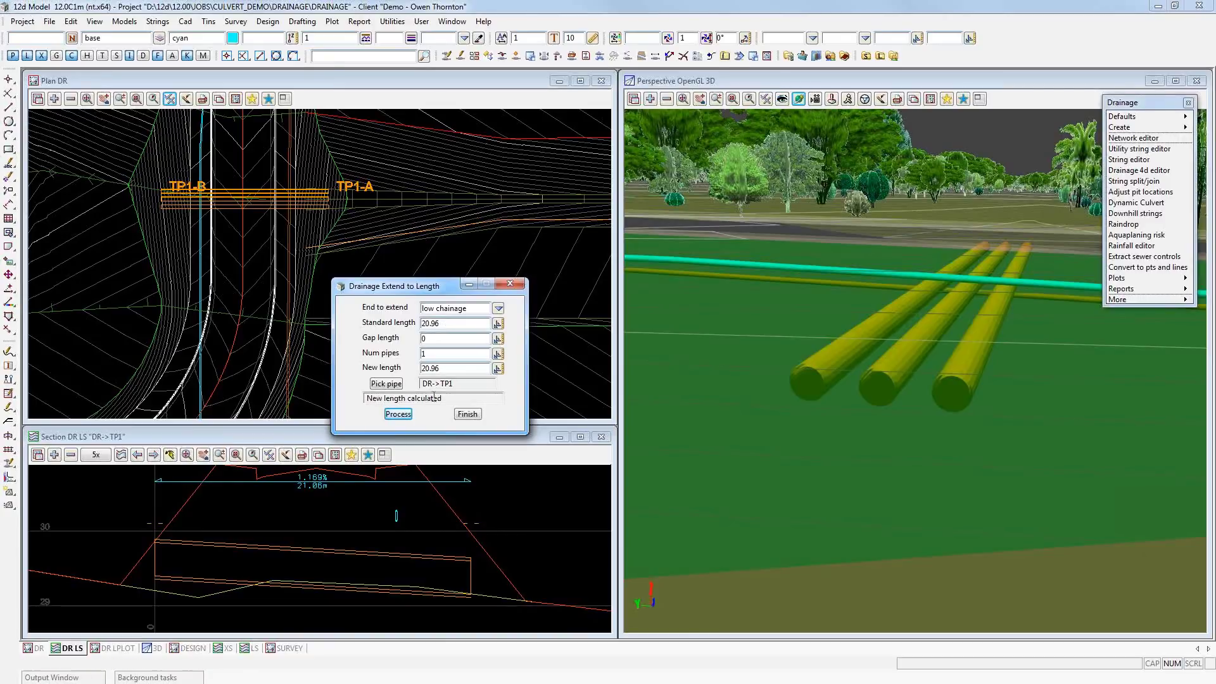
{"action": "left_click", "coordinate": [399, 415]}
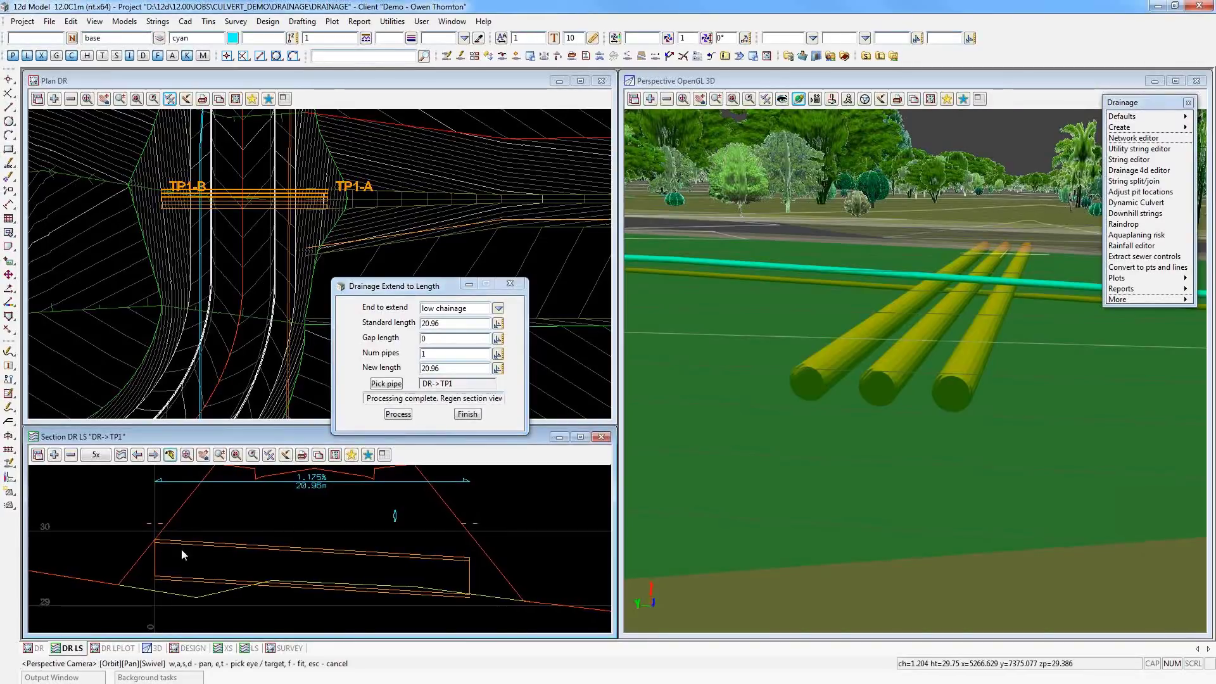
{"action": "scroll", "coordinate": [150, 546], "scroll_direction": "up", "scroll_amount": 2}
{"action": "scroll", "coordinate": [145, 539], "scroll_direction": "up", "scroll_amount": 1}
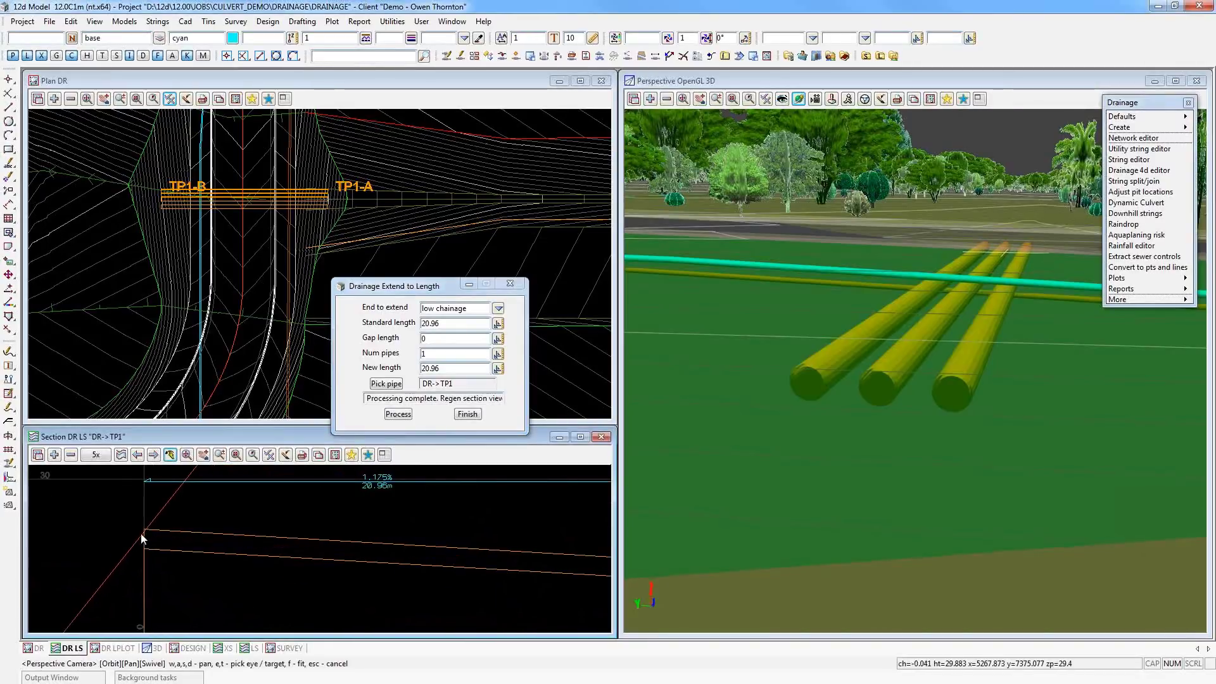
{"action": "scroll", "coordinate": [112, 542], "scroll_direction": "down", "scroll_amount": 3}
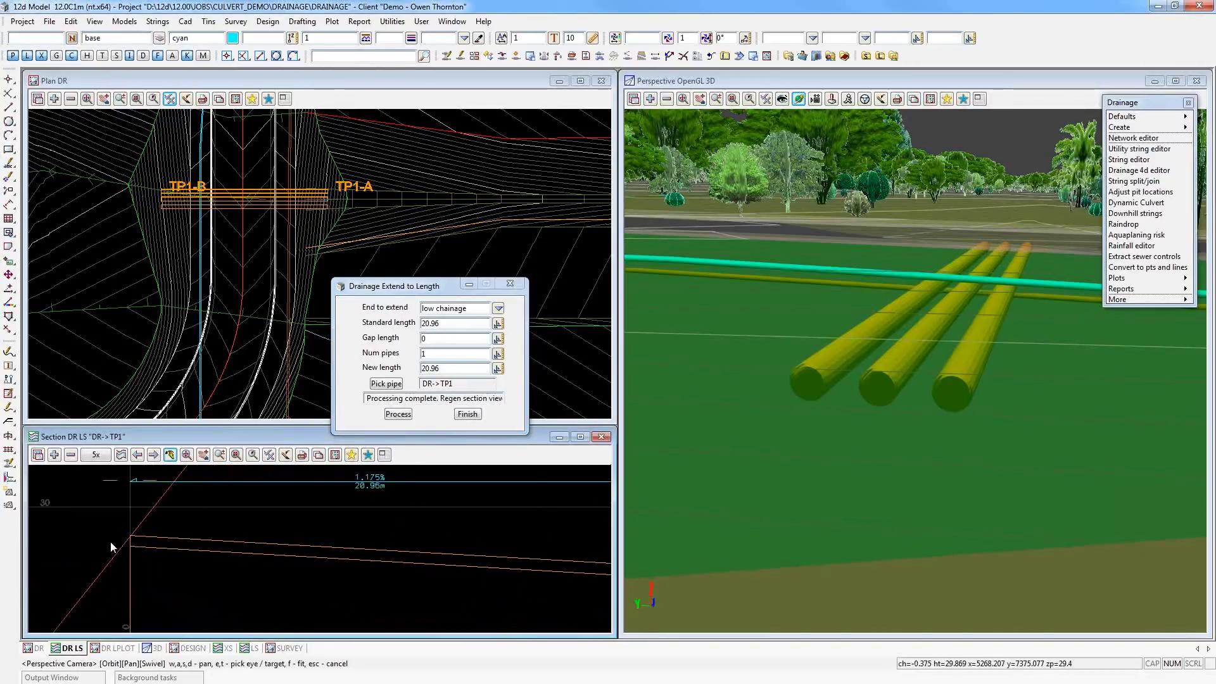
- Extend the culvert's high-chainage end by 1, processing it with a standard length of 21.96
{"action": "left_click", "coordinate": [458, 323]}
{"action": "double_click", "coordinate": [459, 323]}
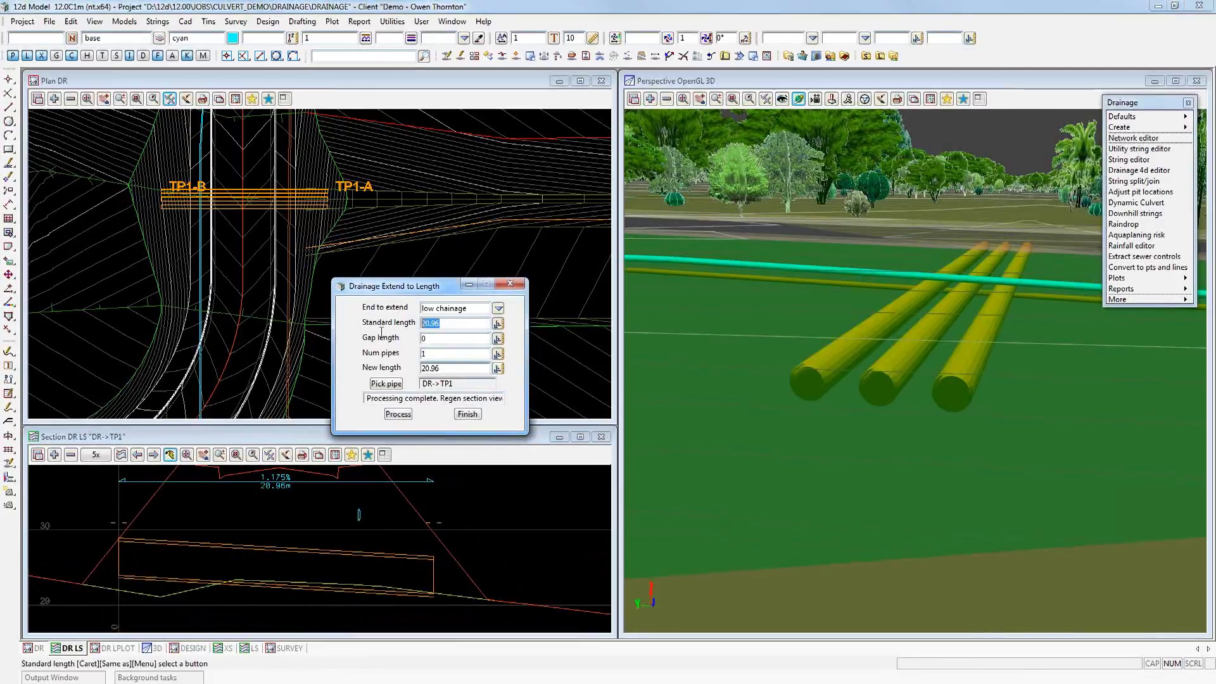
{"action": "left_click", "coordinate": [499, 308]}
{"action": "left_click", "coordinate": [532, 336]}
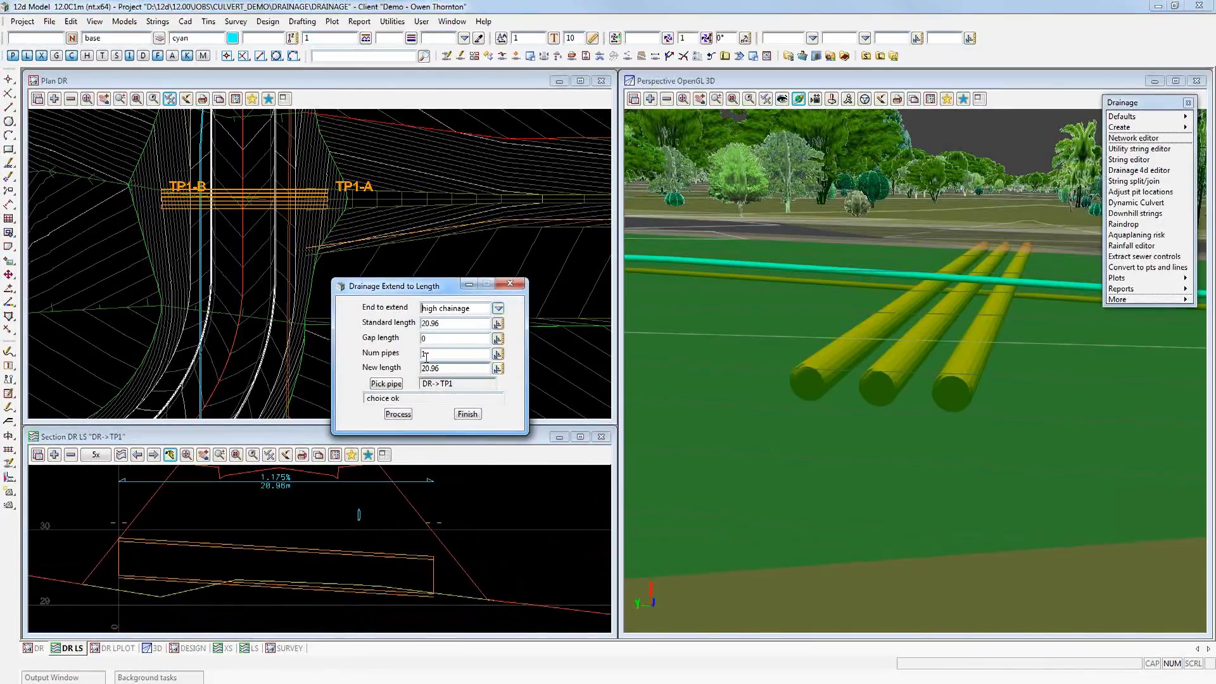
{"action": "key", "text": "Tab"}
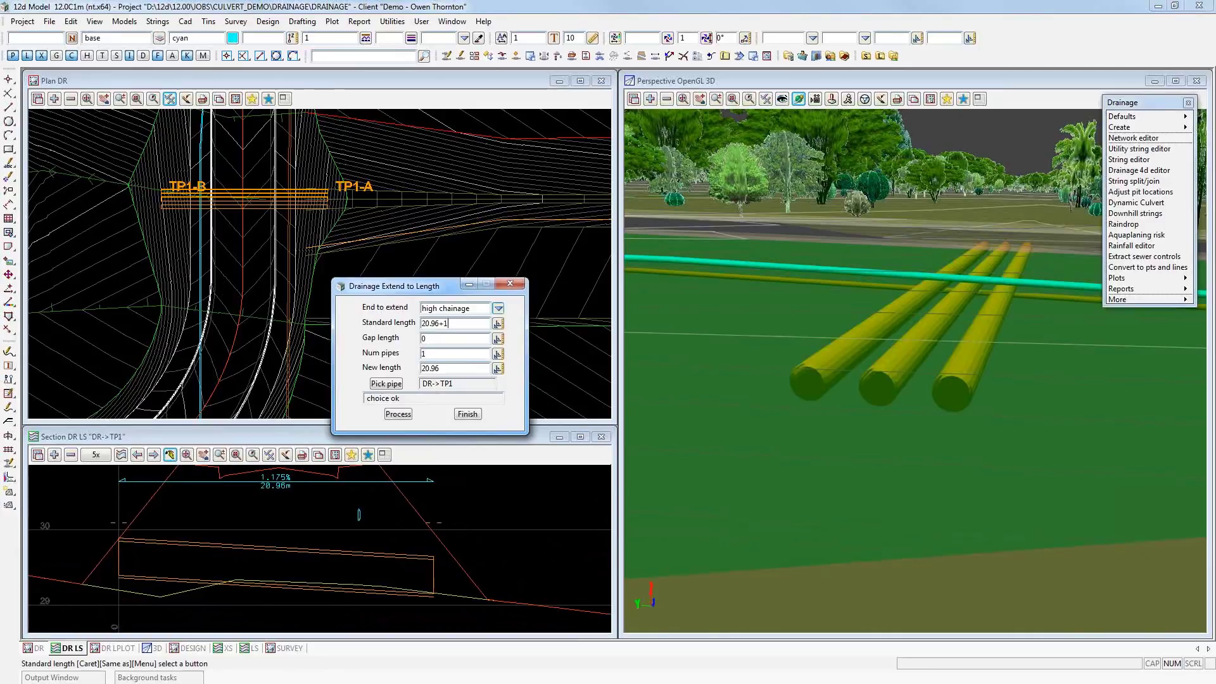
{"action": "type", "text": "+1"}
{"action": "key", "text": "Return"}
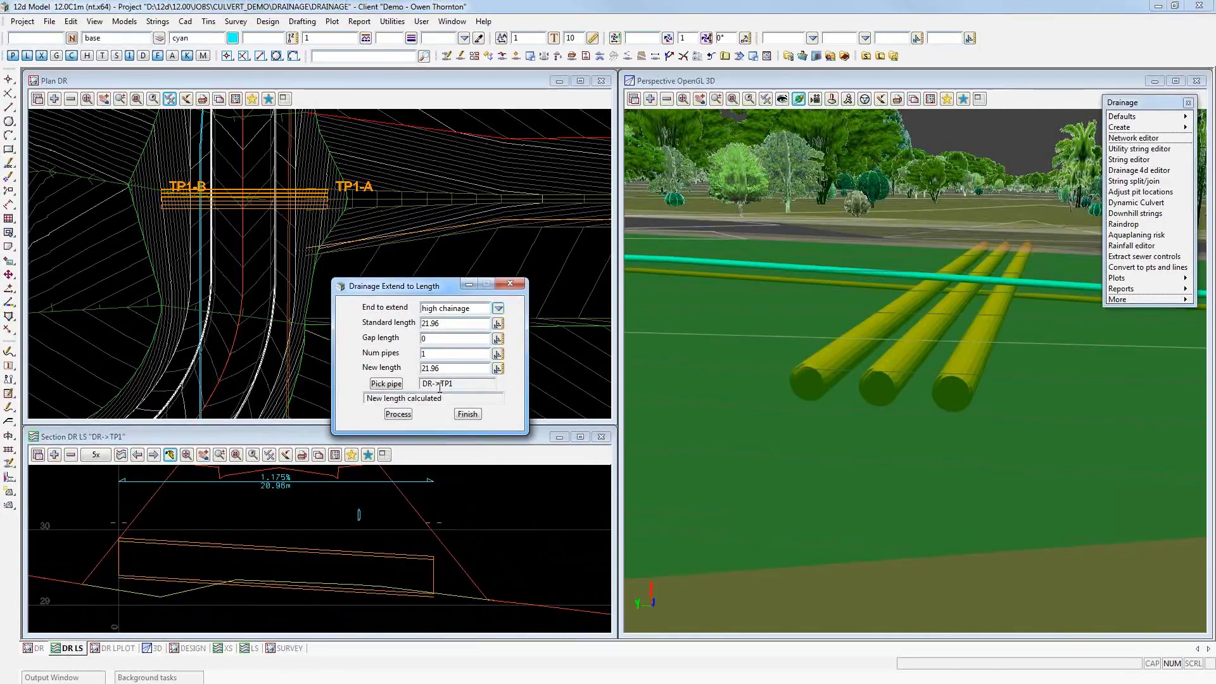
{"action": "left_click", "coordinate": [398, 414]}
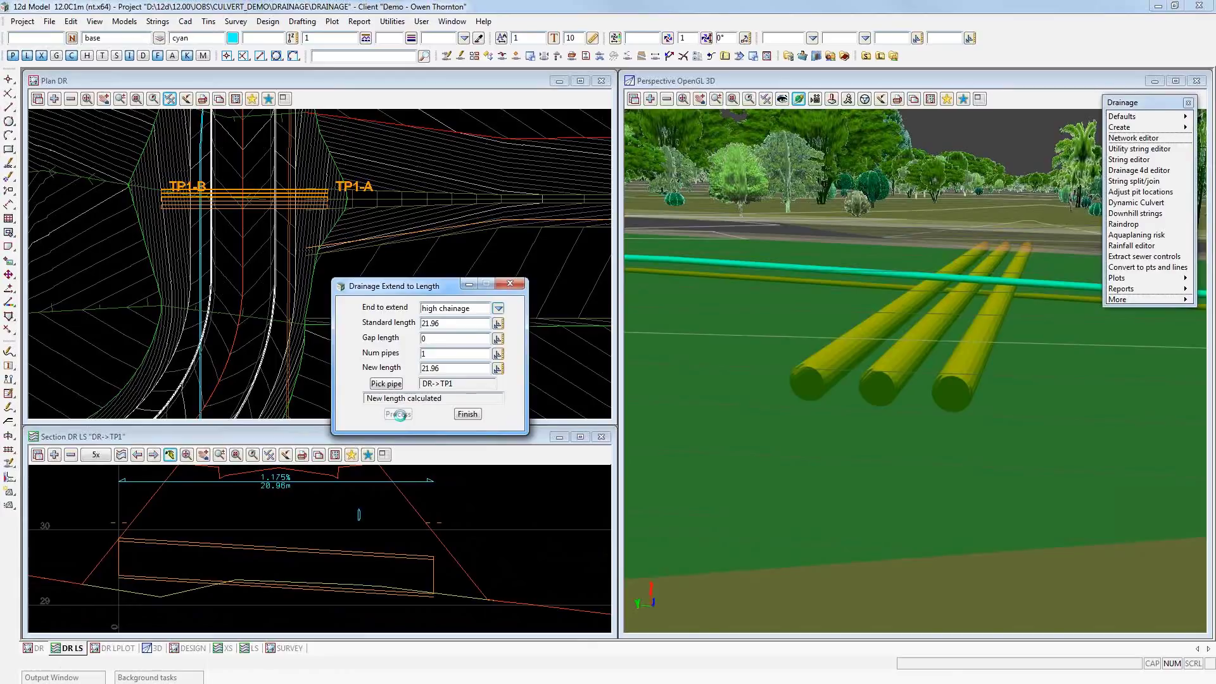
- Regenerate the culvert's section, check both pipe ends against the embankment batters, and finish extending the pipe
{"action": "left_click", "coordinate": [171, 454]}
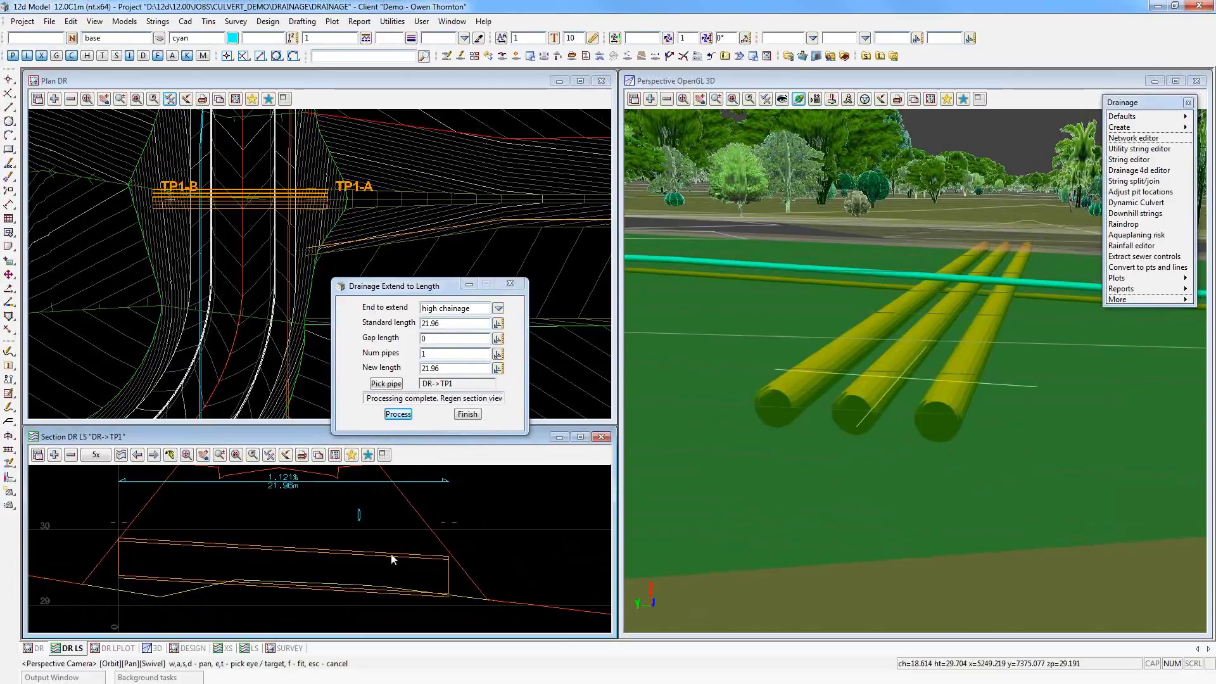
{"action": "scroll", "coordinate": [323, 586], "scroll_direction": "down", "scroll_amount": 1}
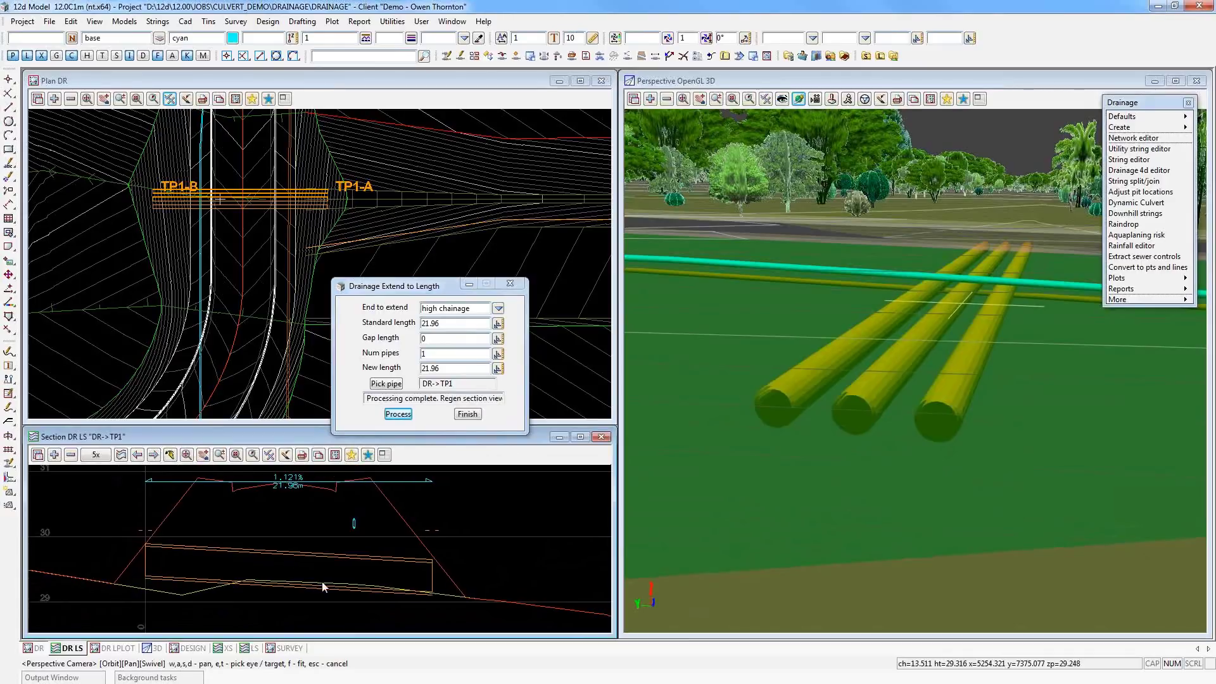
{"action": "scroll", "coordinate": [323, 587], "scroll_direction": "down", "scroll_amount": 1}
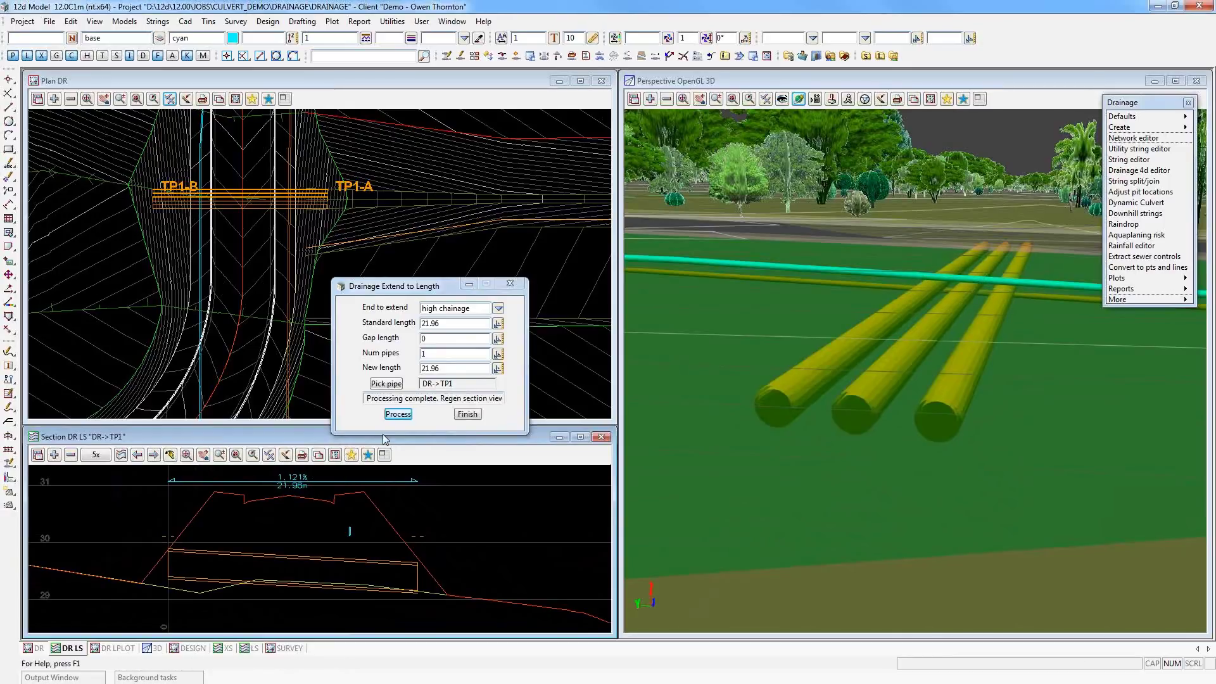
{"action": "left_click", "coordinate": [468, 415]}
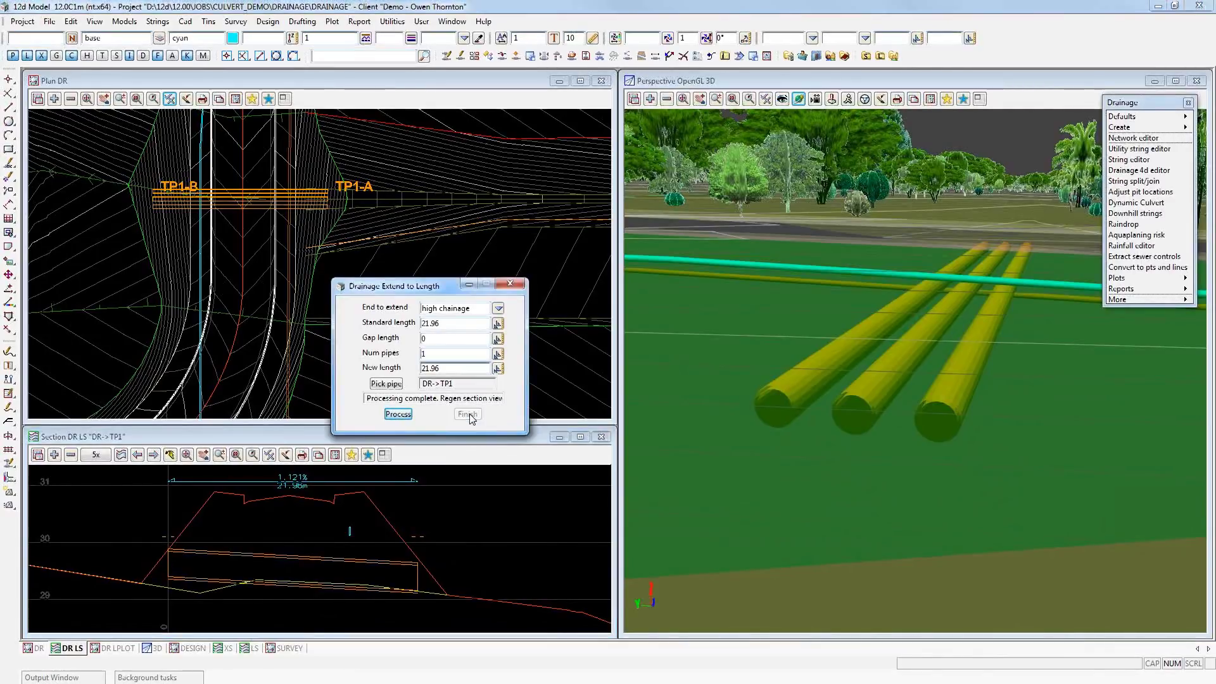
- Regrade the culvert's pipes and set its pit details in the drainage network editor, checking the levels in section
{"action": "left_click", "coordinate": [1129, 138]}
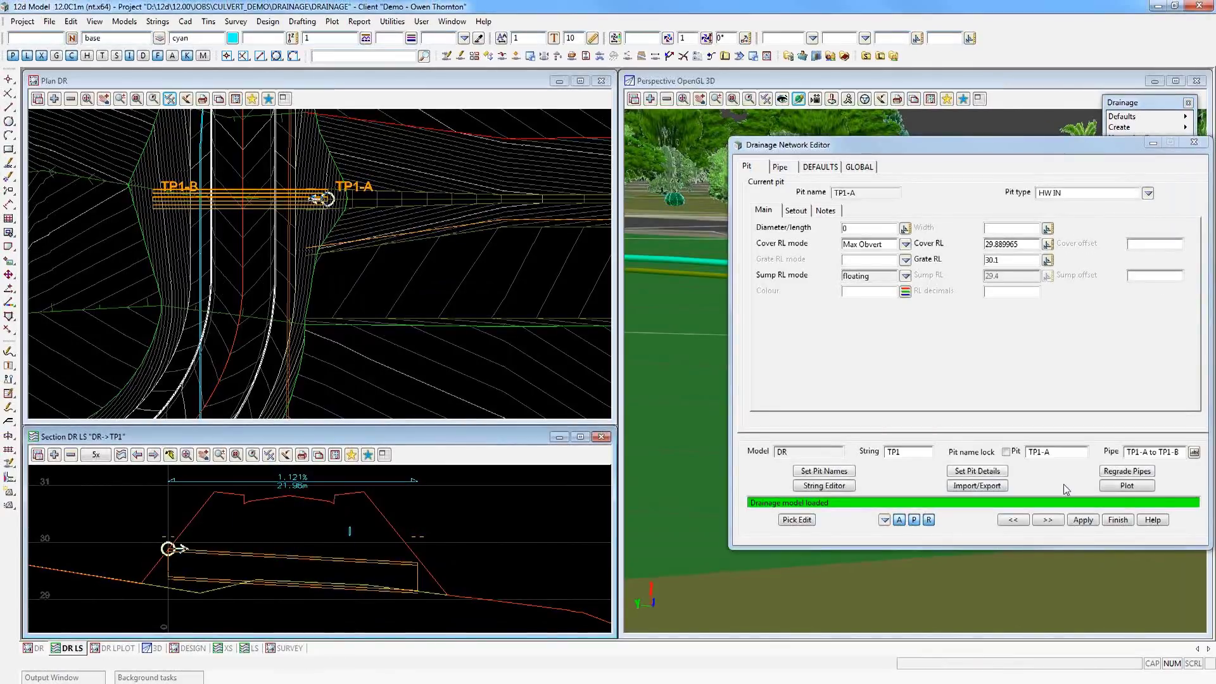
{"action": "left_click", "coordinate": [988, 472]}
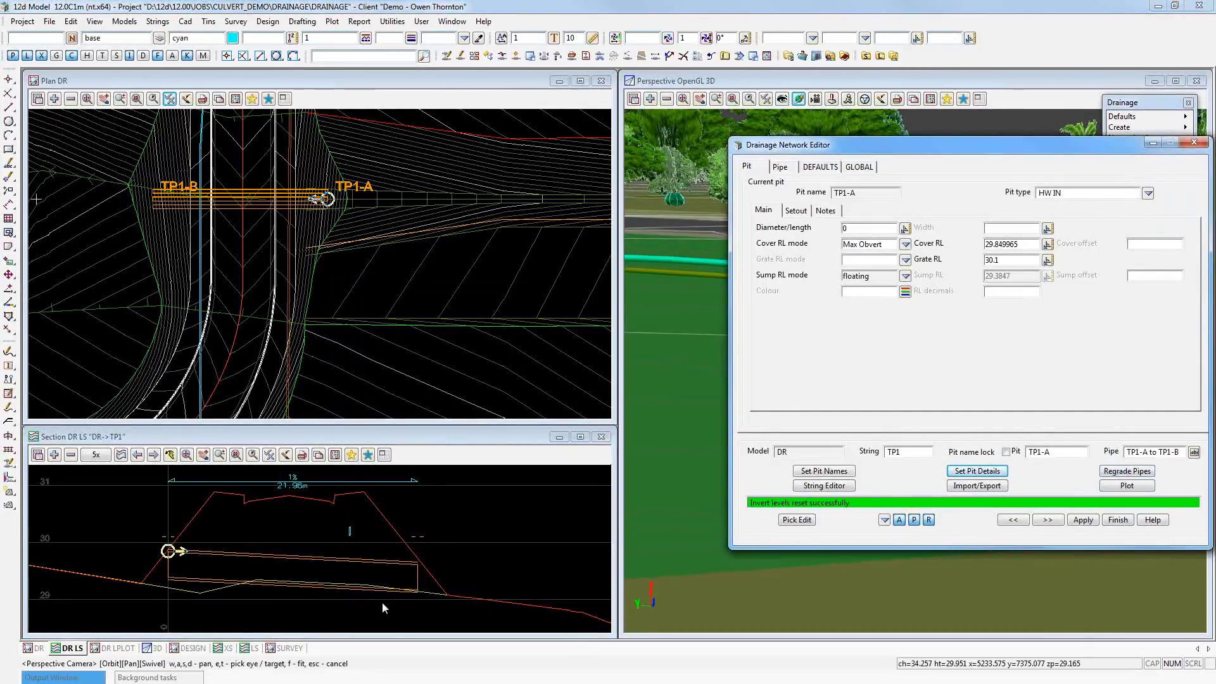
{"action": "left_click", "coordinate": [257, 540]}
{"action": "scroll", "coordinate": [169, 553], "scroll_direction": "up", "scroll_amount": 3}
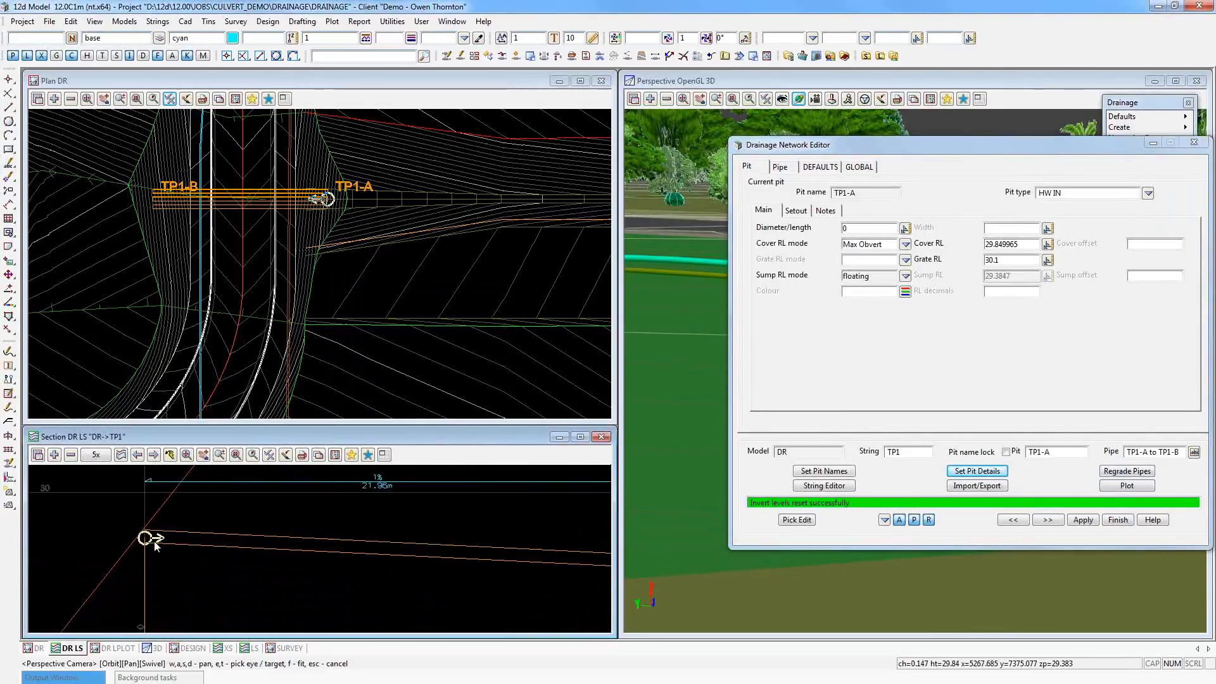
{"action": "left_click", "coordinate": [981, 471]}
{"action": "left_click", "coordinate": [320, 499]}
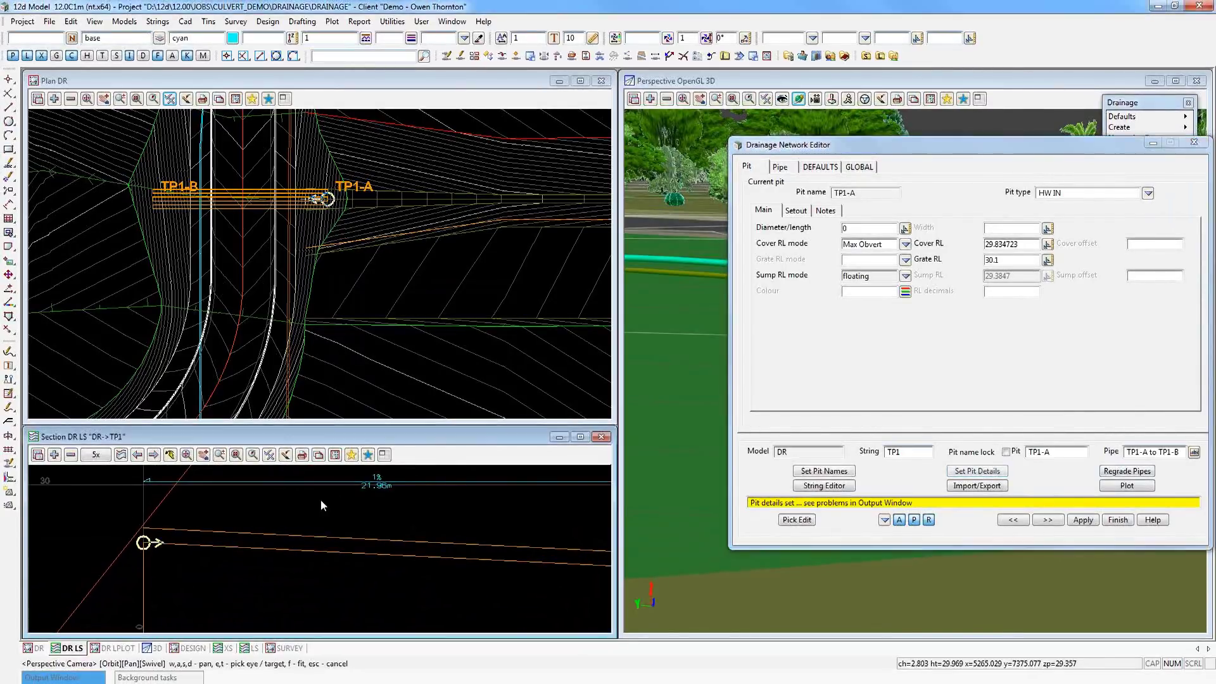
{"action": "scroll", "coordinate": [130, 499], "scroll_direction": "down", "scroll_amount": 1}
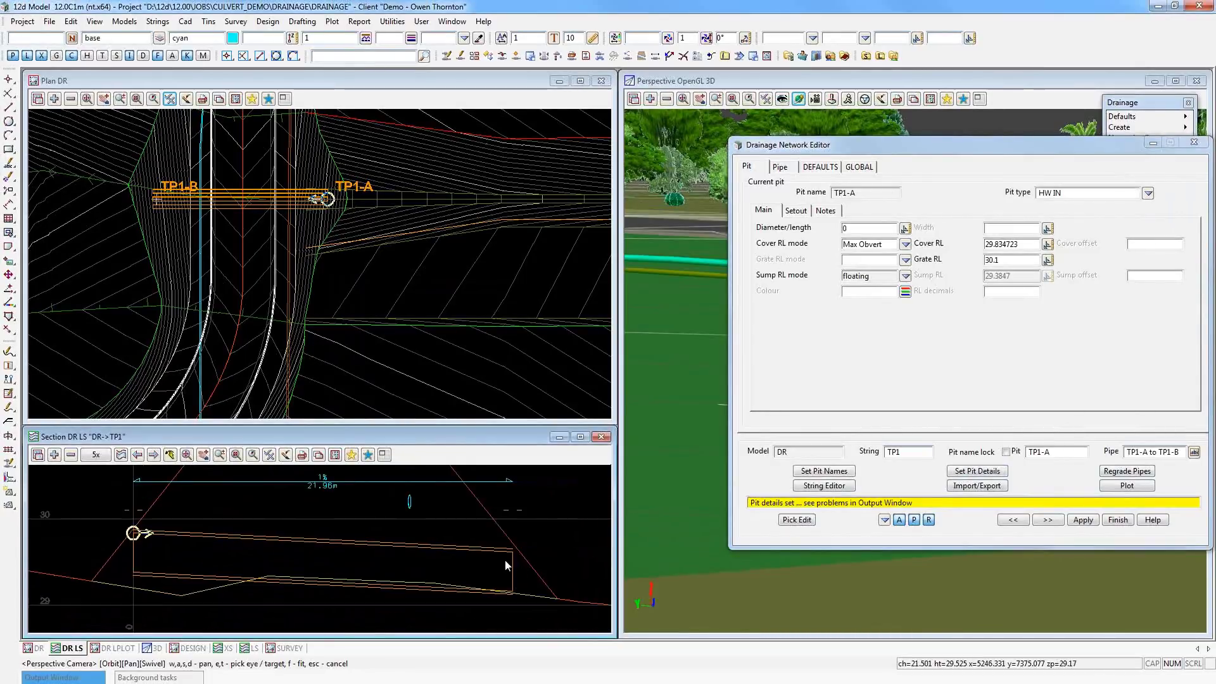
{"action": "scroll", "coordinate": [526, 556], "scroll_direction": "up", "scroll_amount": 1}
{"action": "scroll", "coordinate": [365, 547], "scroll_direction": "down", "scroll_amount": 1}
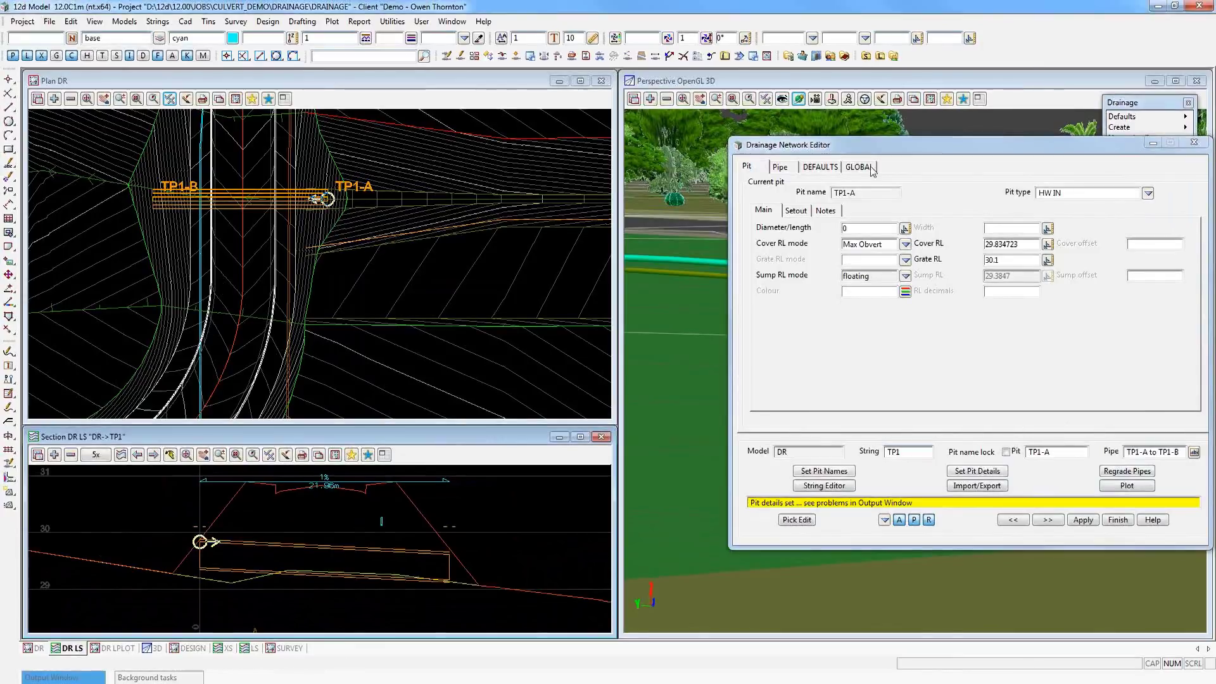
{"action": "left_click", "coordinate": [889, 149]}
{"action": "left_click_drag", "start_coordinate": [889, 150], "coordinate": [747, 106]}
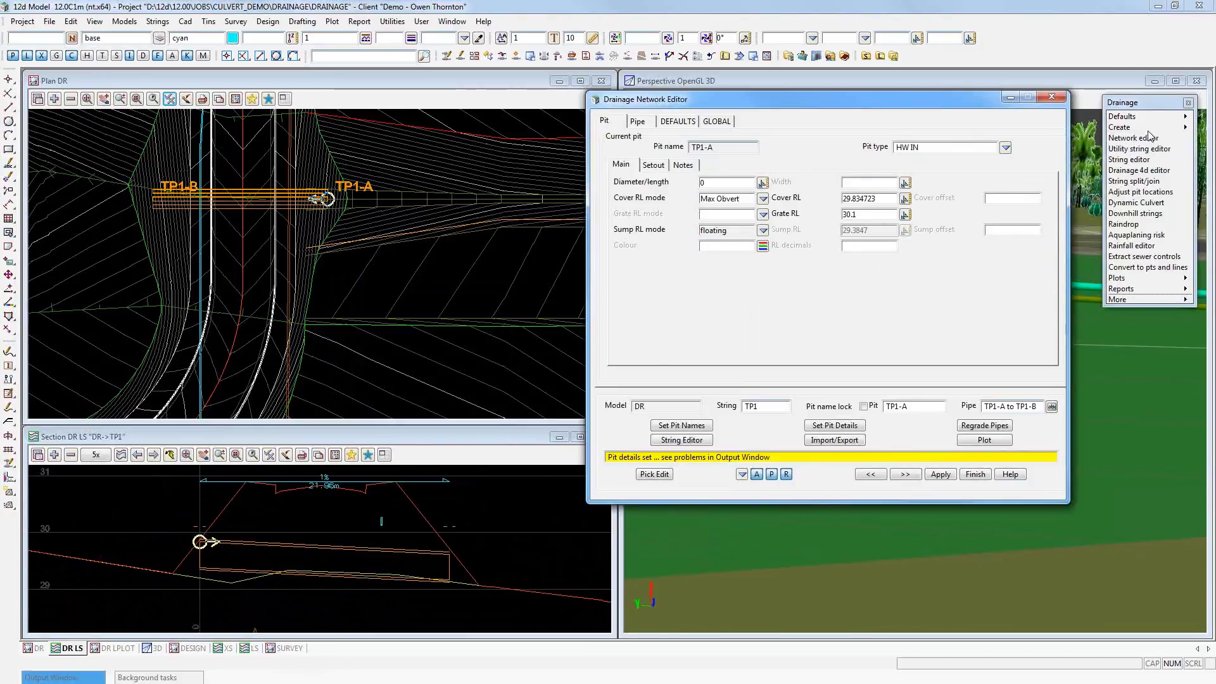
{"action": "left_click", "coordinate": [1193, 299]}
{"action": "left_click", "coordinate": [1116, 327]}
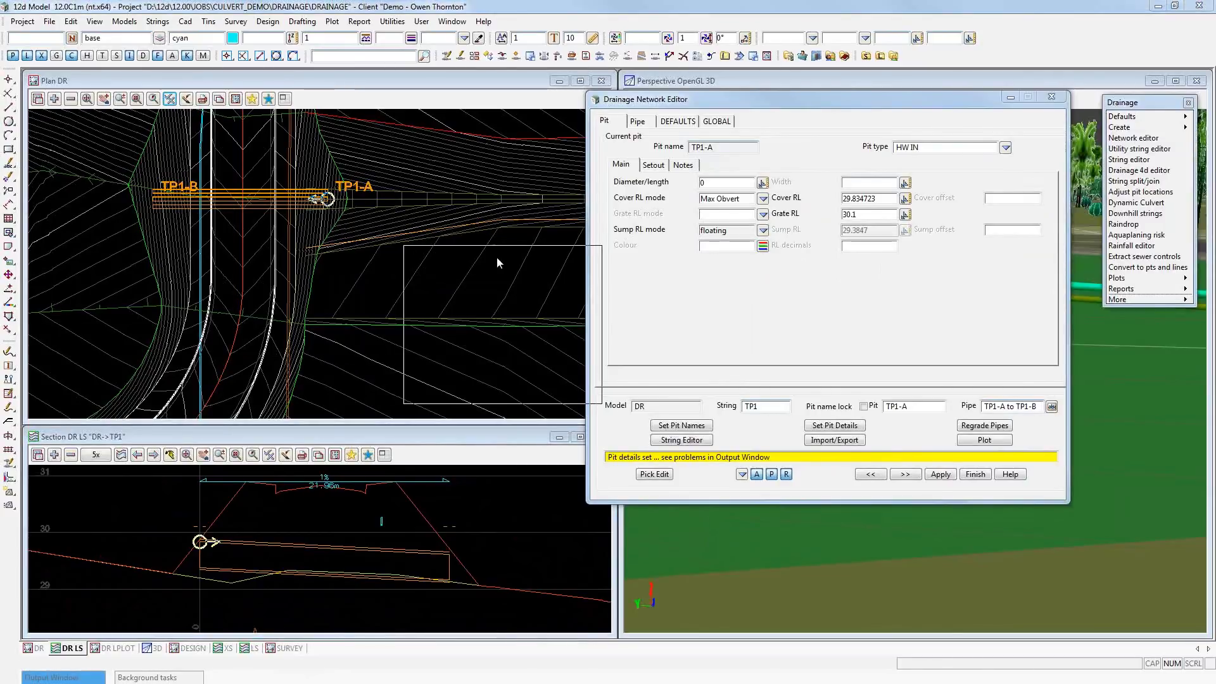
{"action": "left_click", "coordinate": [432, 263]}
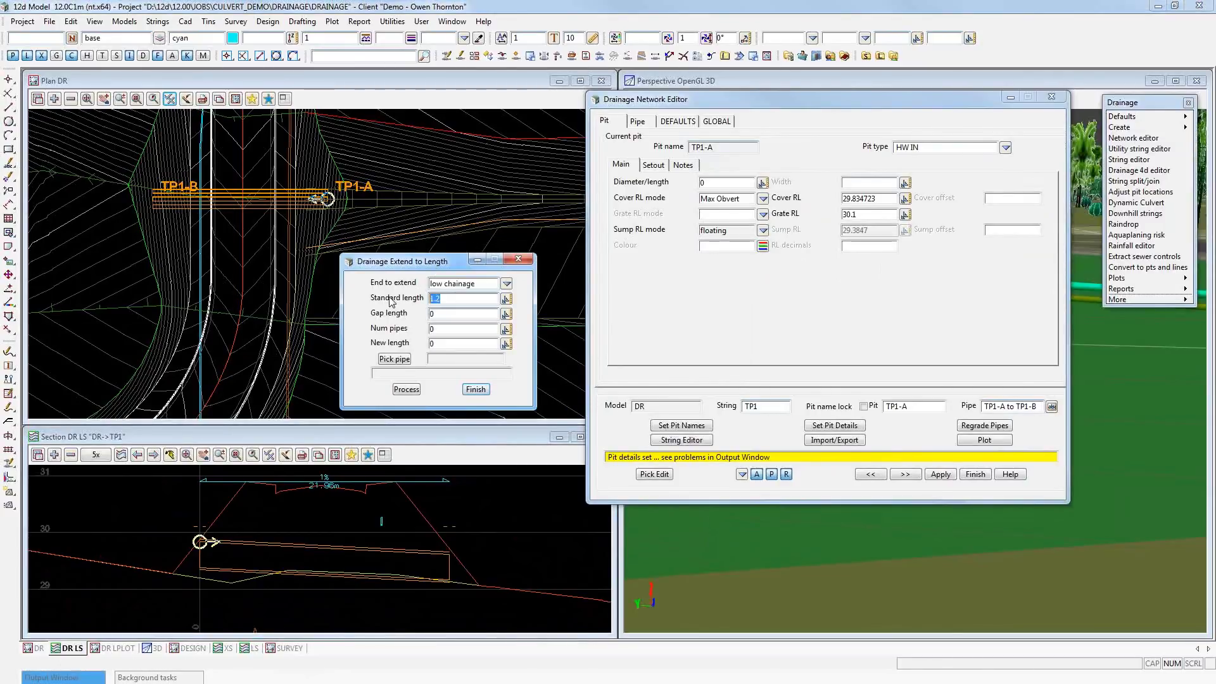
{"action": "type", "text": "2.44"}
{"action": "left_click", "coordinate": [394, 358]}
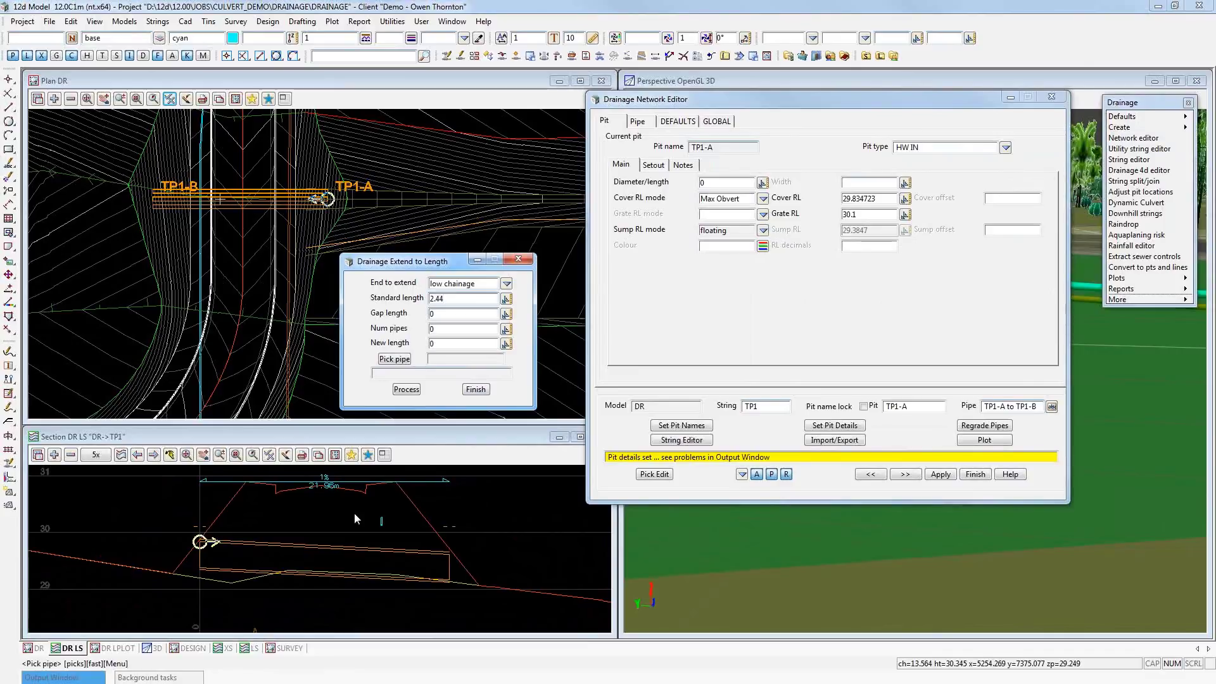
{"action": "left_click", "coordinate": [487, 389]}
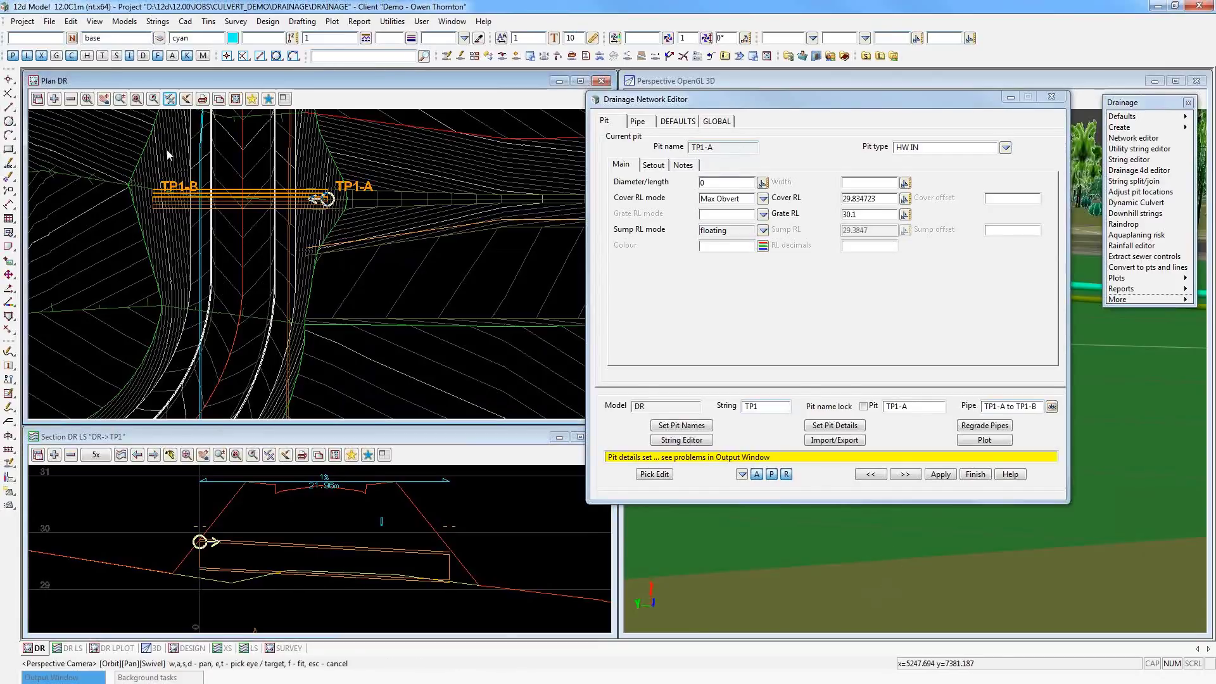
- Turn off string text for the DR model in the plan view
{"action": "scroll", "coordinate": [166, 149], "scroll_direction": "up", "scroll_amount": 3}
{"action": "scroll", "coordinate": [385, 363], "scroll_direction": "down", "scroll_amount": 2}
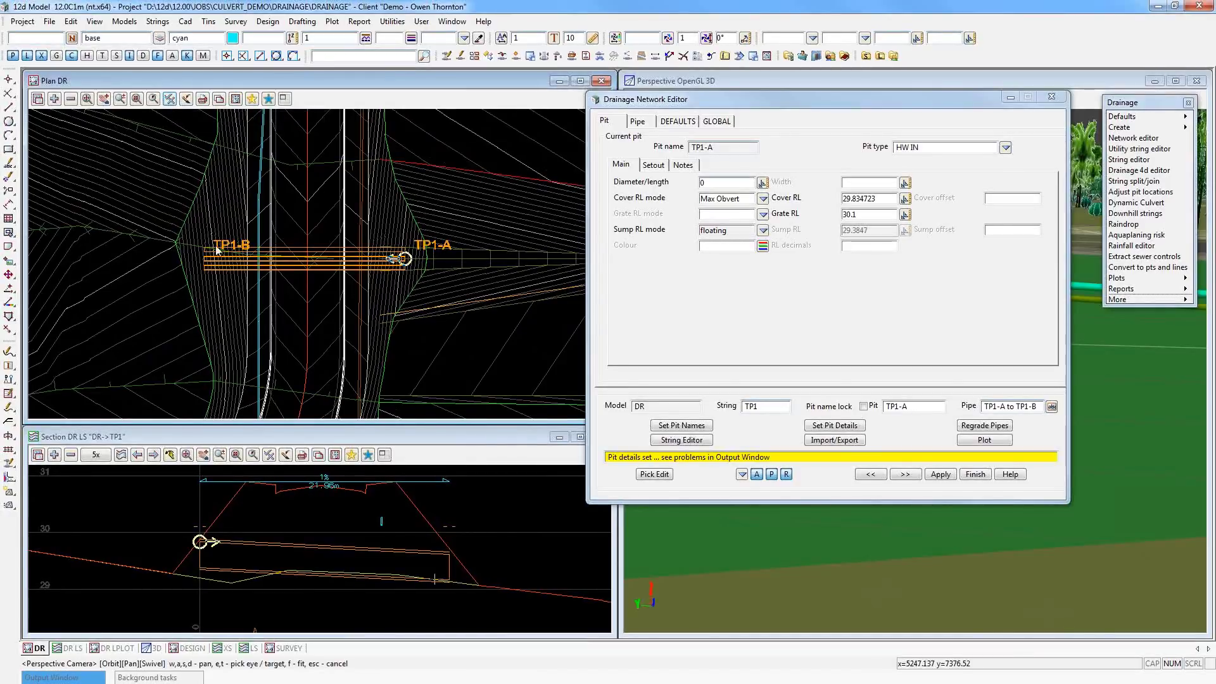
{"action": "left_click", "coordinate": [169, 99]}
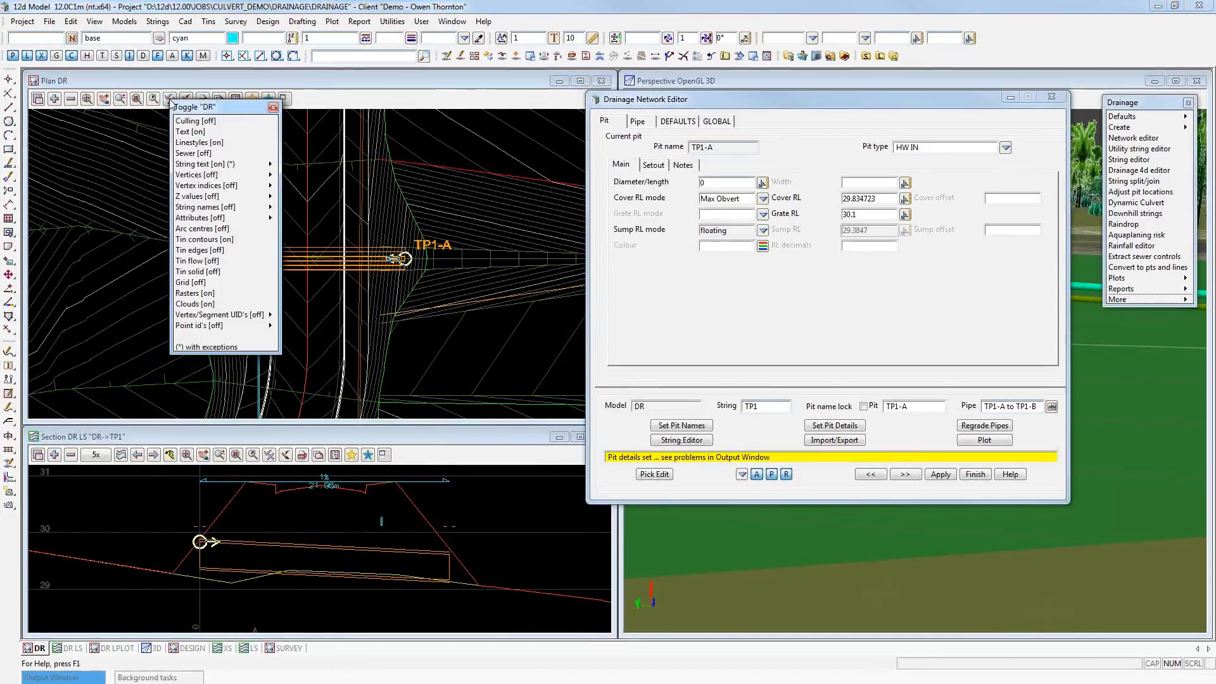
{"action": "left_click", "coordinate": [271, 169]}
{"action": "left_click", "coordinate": [298, 201]}
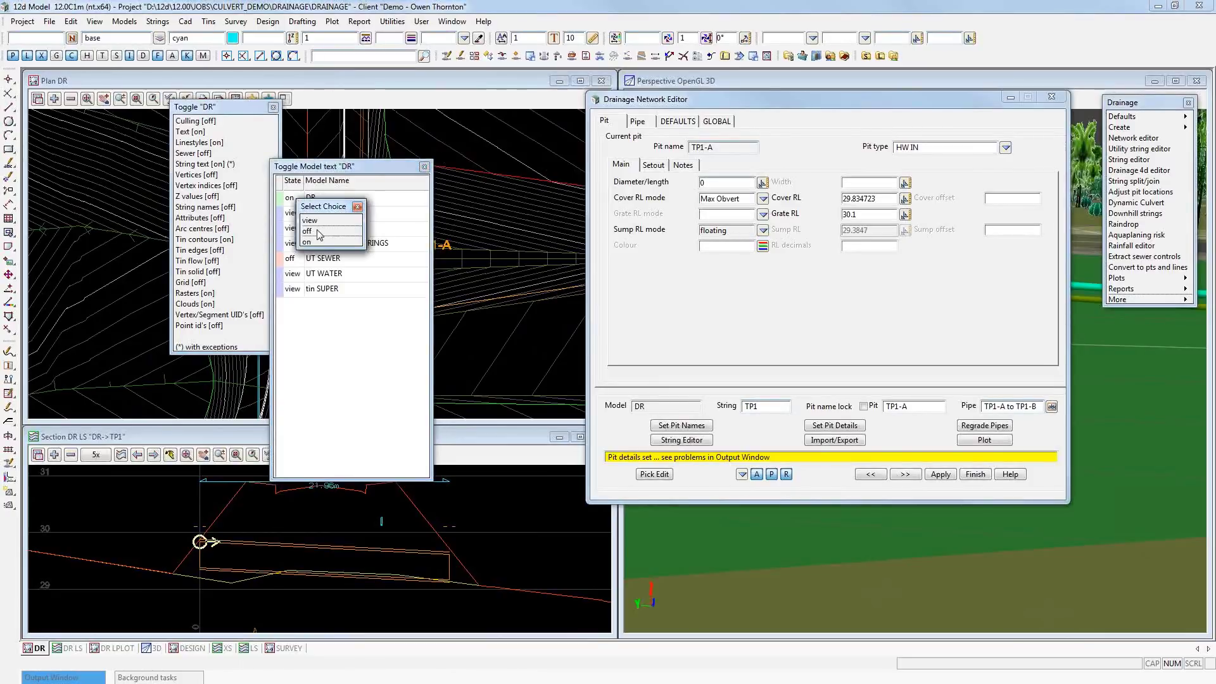
{"action": "left_click", "coordinate": [317, 232]}
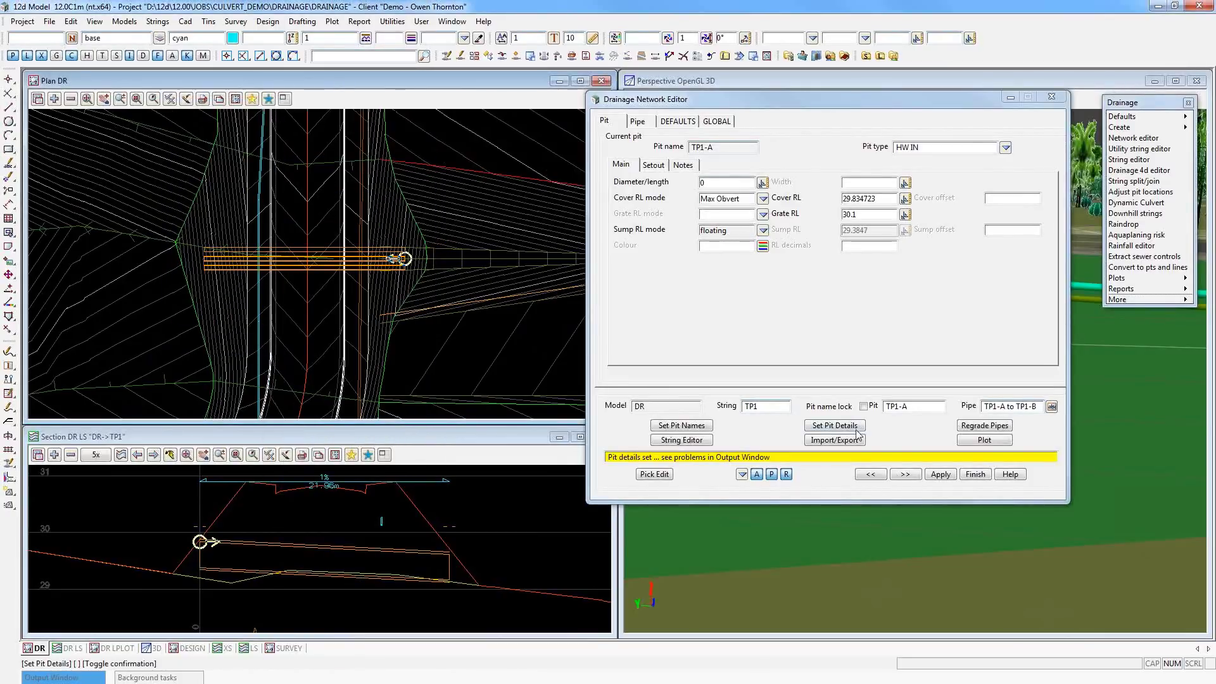
- Plot plan annotations to DR labels and long sections to DR LS plot, using drainage_plan.drainplanppf and drainage_longsection_PW_A1_setout.drainppf
{"action": "left_click", "coordinate": [986, 441]}
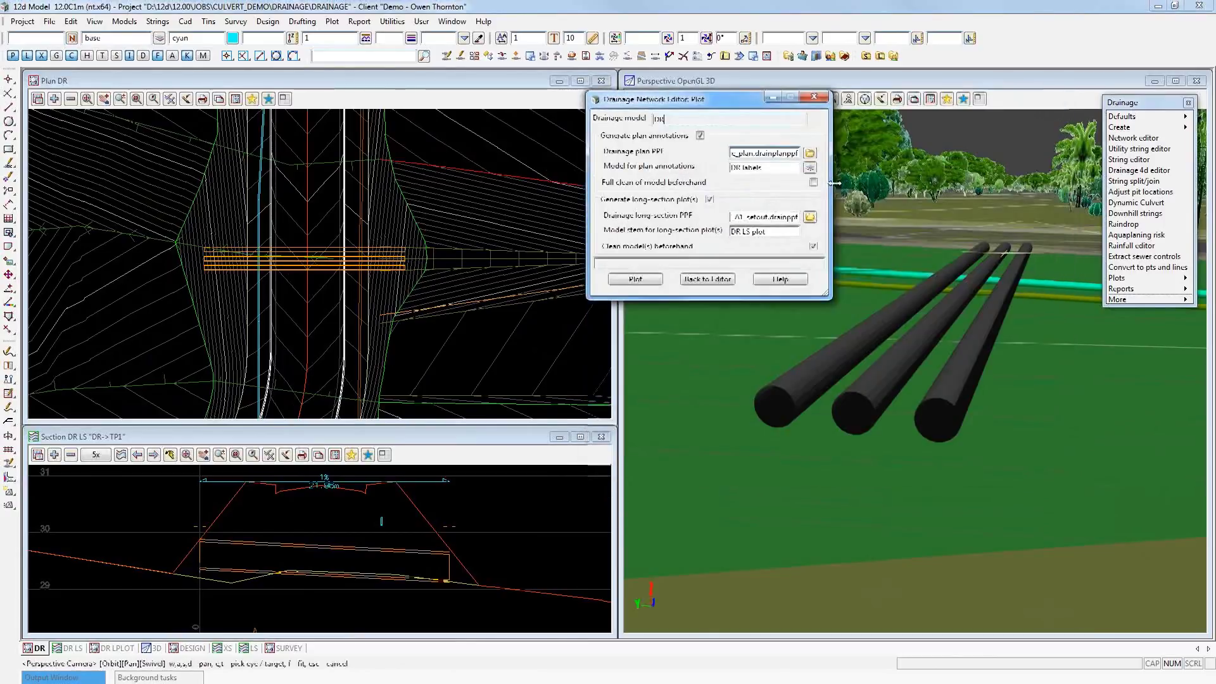
{"action": "left_click_drag", "start_coordinate": [918, 185], "coordinate": [919, 185]}
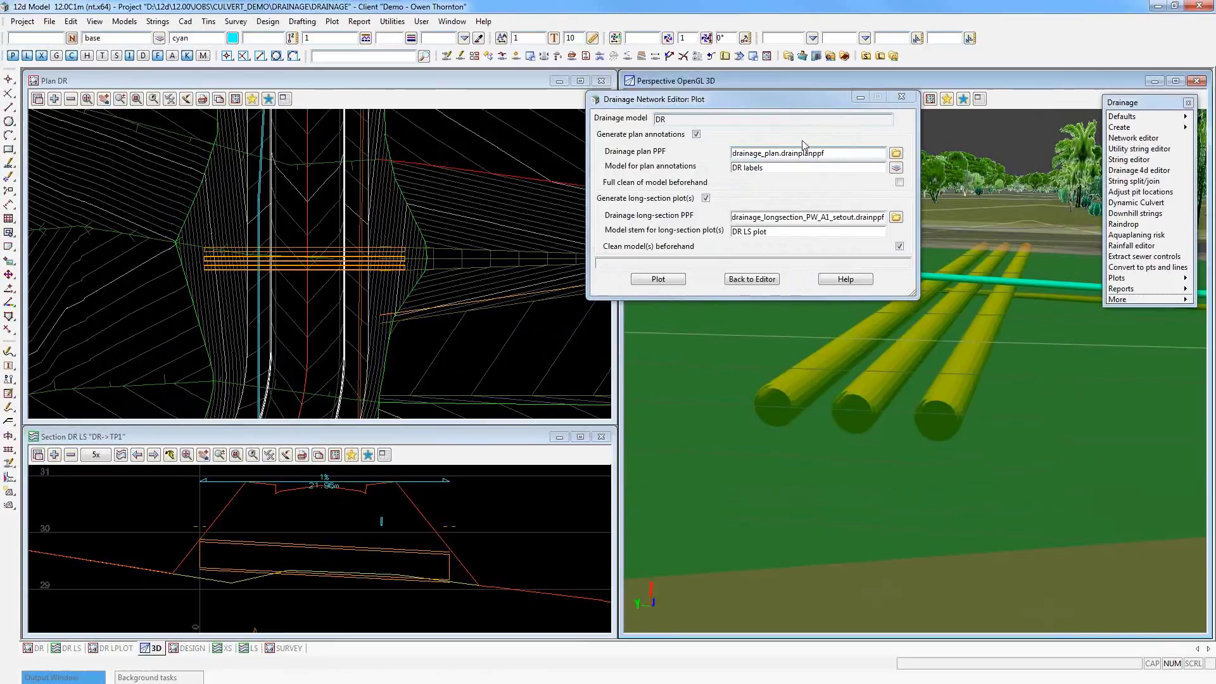
{"action": "left_click", "coordinate": [843, 155]}
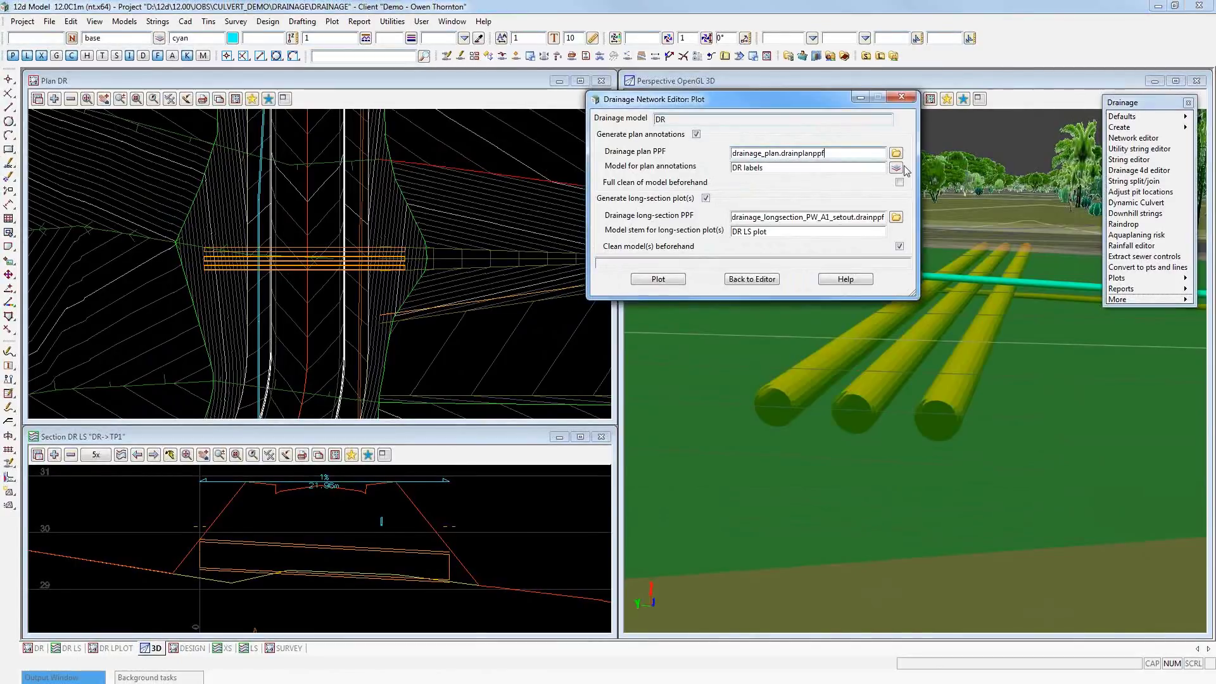
{"action": "left_click", "coordinate": [896, 153]}
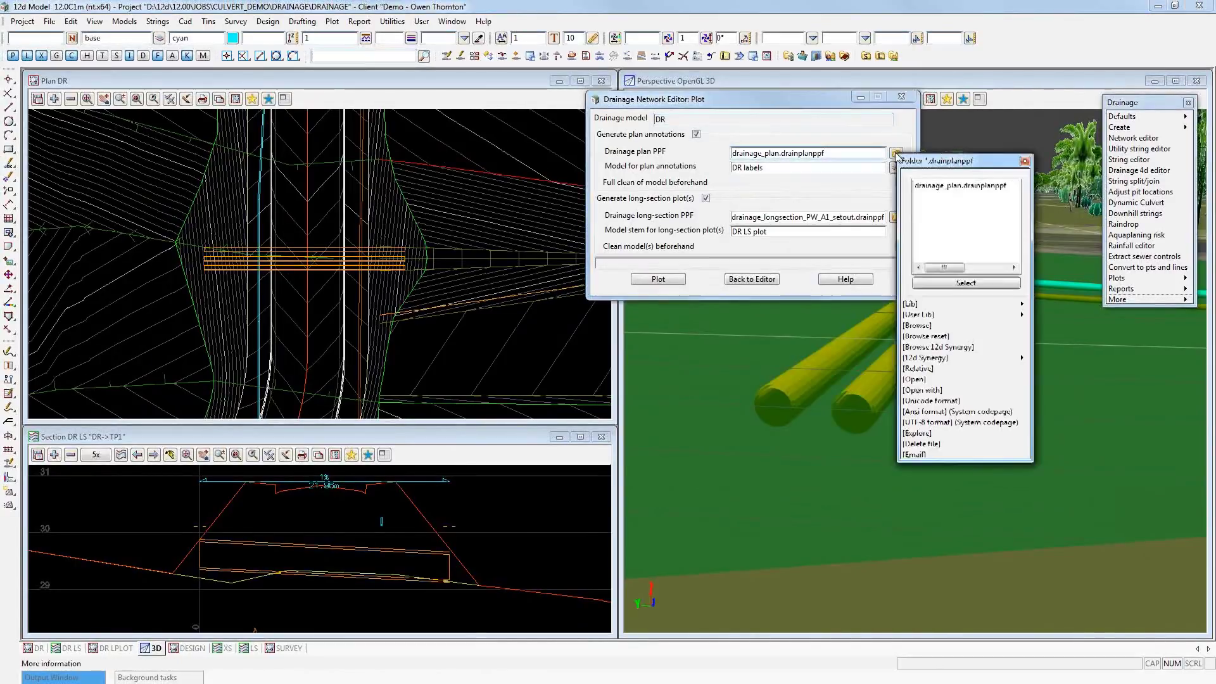
{"action": "mouse_move", "coordinate": [1036, 308]}
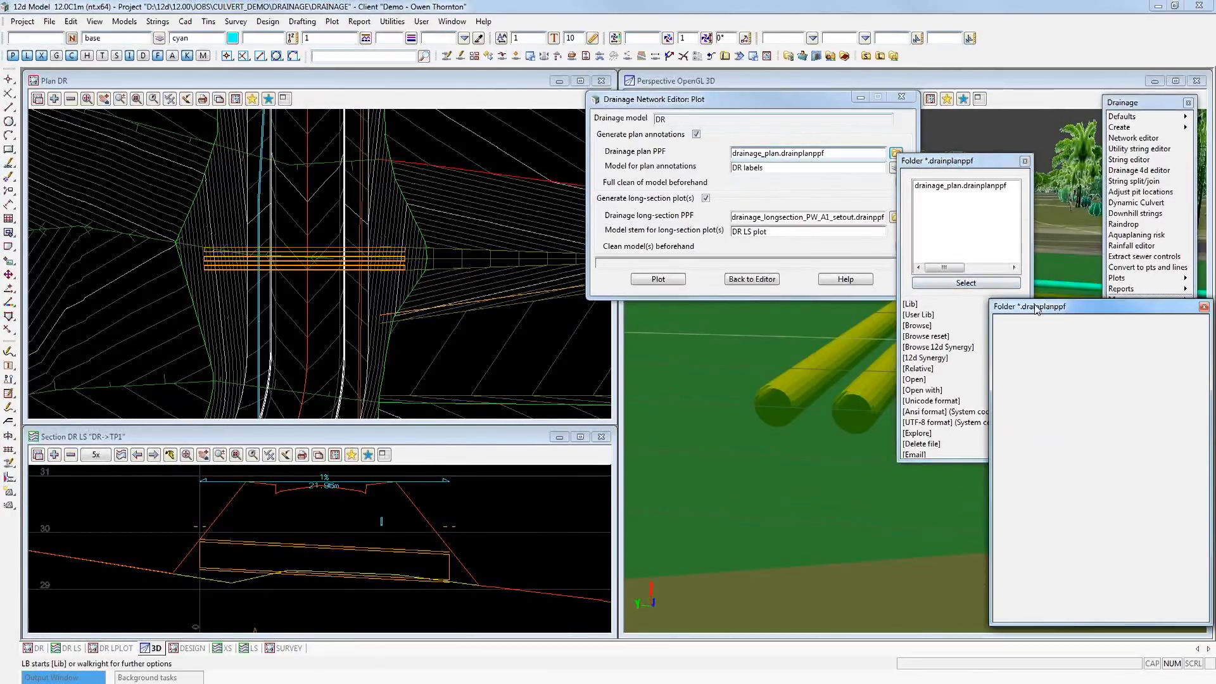
{"action": "left_click", "coordinate": [1024, 162]}
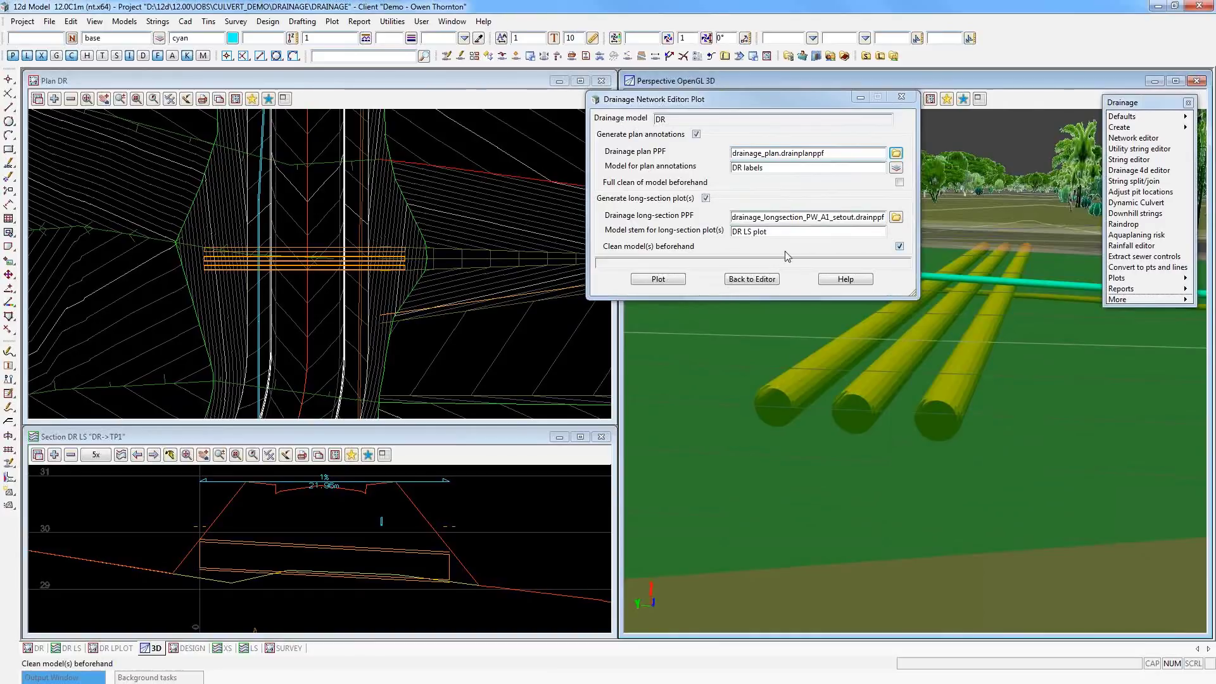
{"action": "left_click", "coordinate": [920, 296]}
{"action": "left_click_drag", "start_coordinate": [914, 295], "coordinate": [941, 296]}
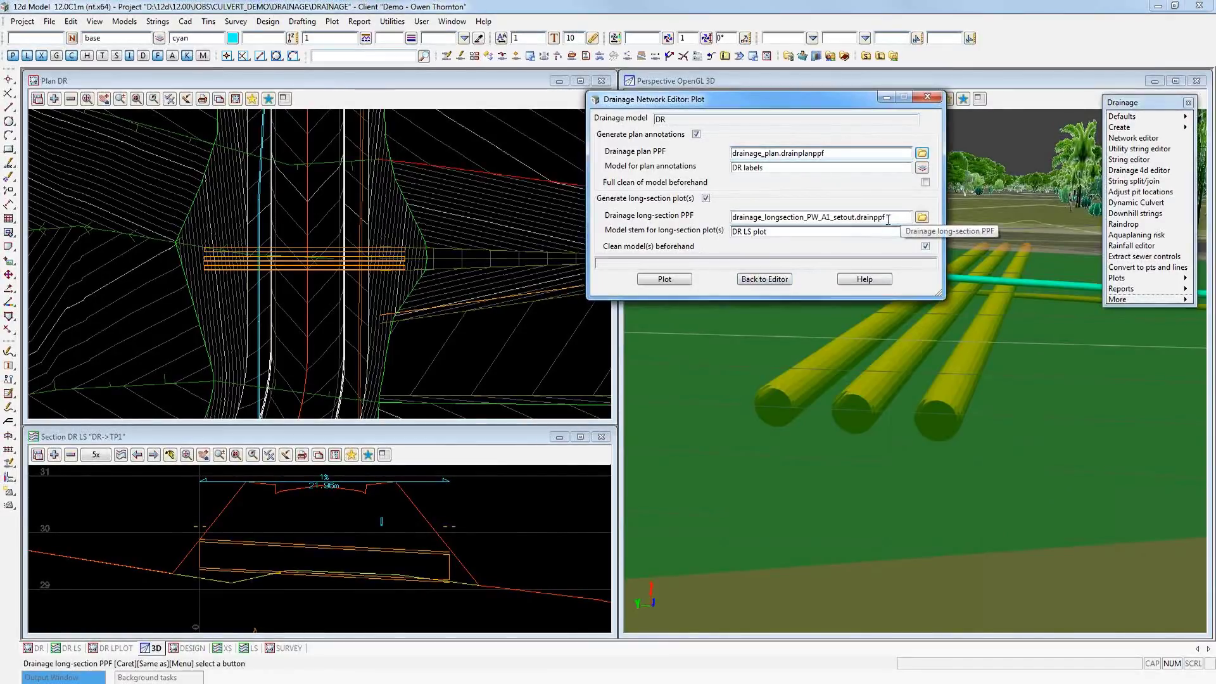
{"action": "left_click", "coordinate": [675, 278]}
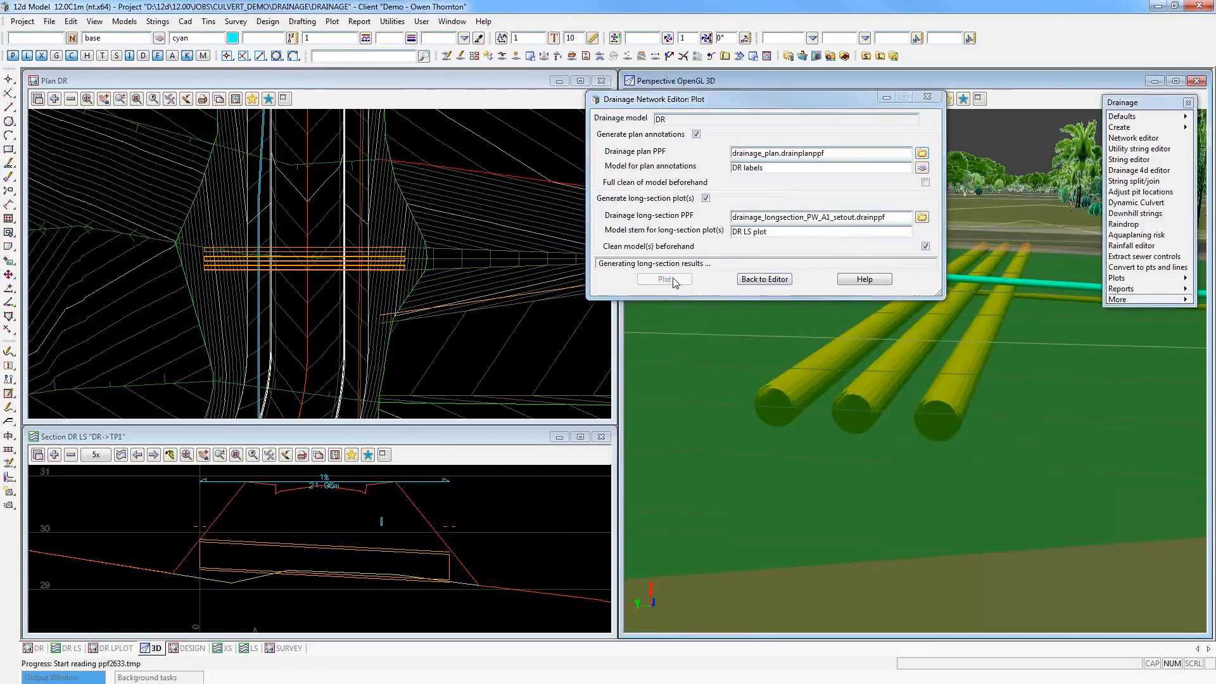
- Add the DR labels model to the plan view, inspect the culvert's labels and headwalls, and close the plot settings
{"action": "left_click", "coordinate": [53, 99]}
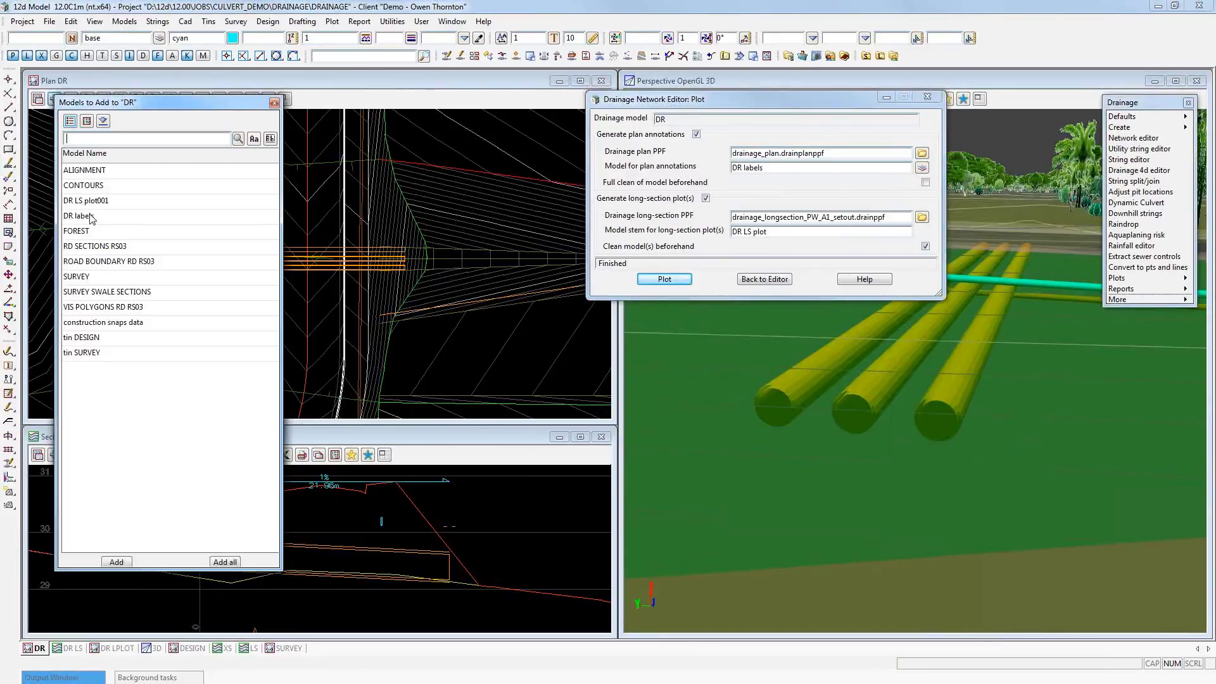
{"action": "double_click", "coordinate": [91, 218]}
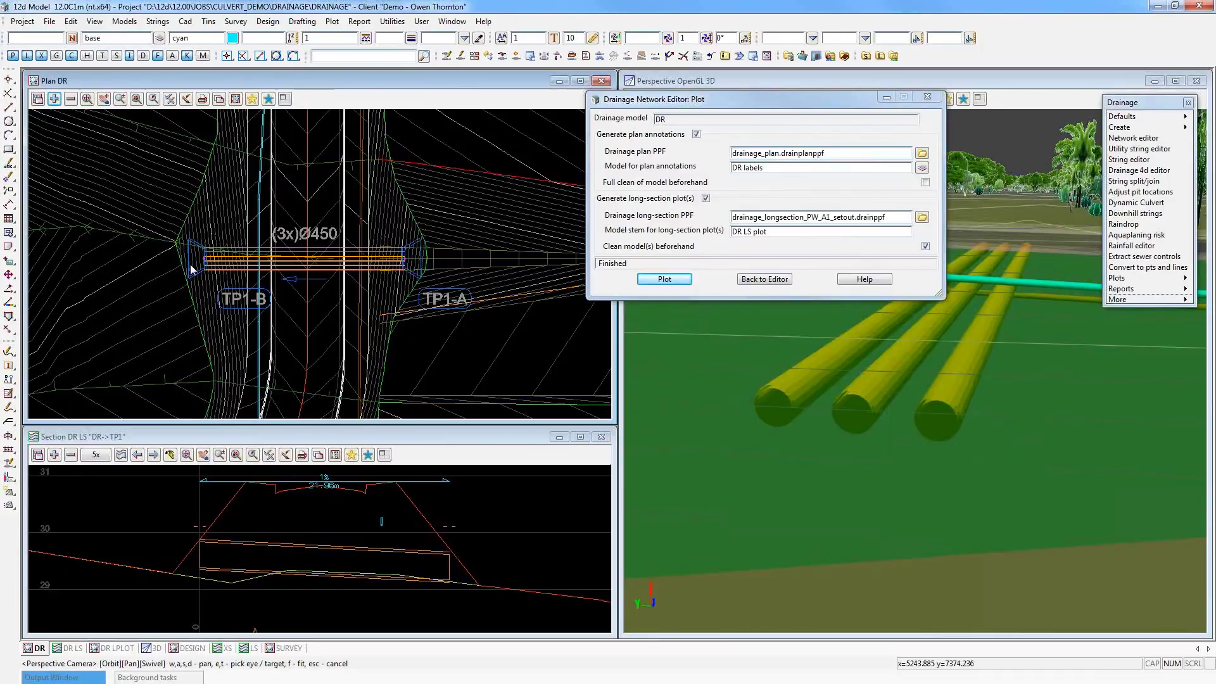
{"action": "scroll", "coordinate": [194, 262], "scroll_direction": "up", "scroll_amount": 2}
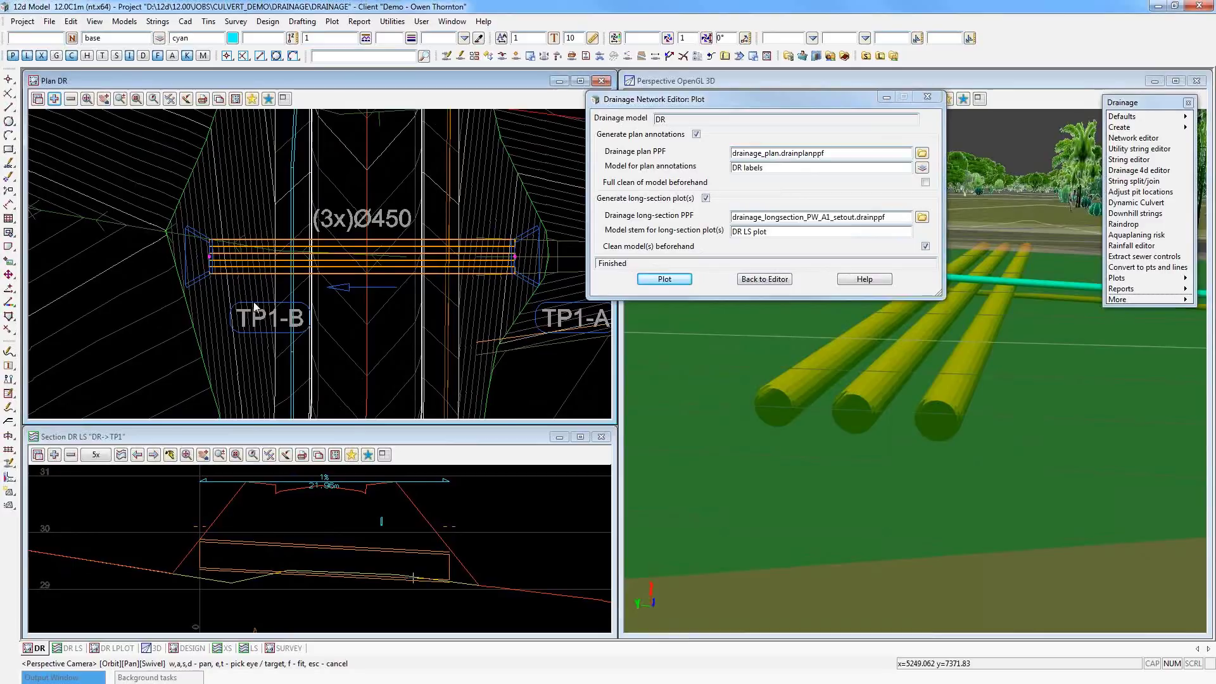
{"action": "scroll", "coordinate": [252, 318], "scroll_direction": "down", "scroll_amount": 1}
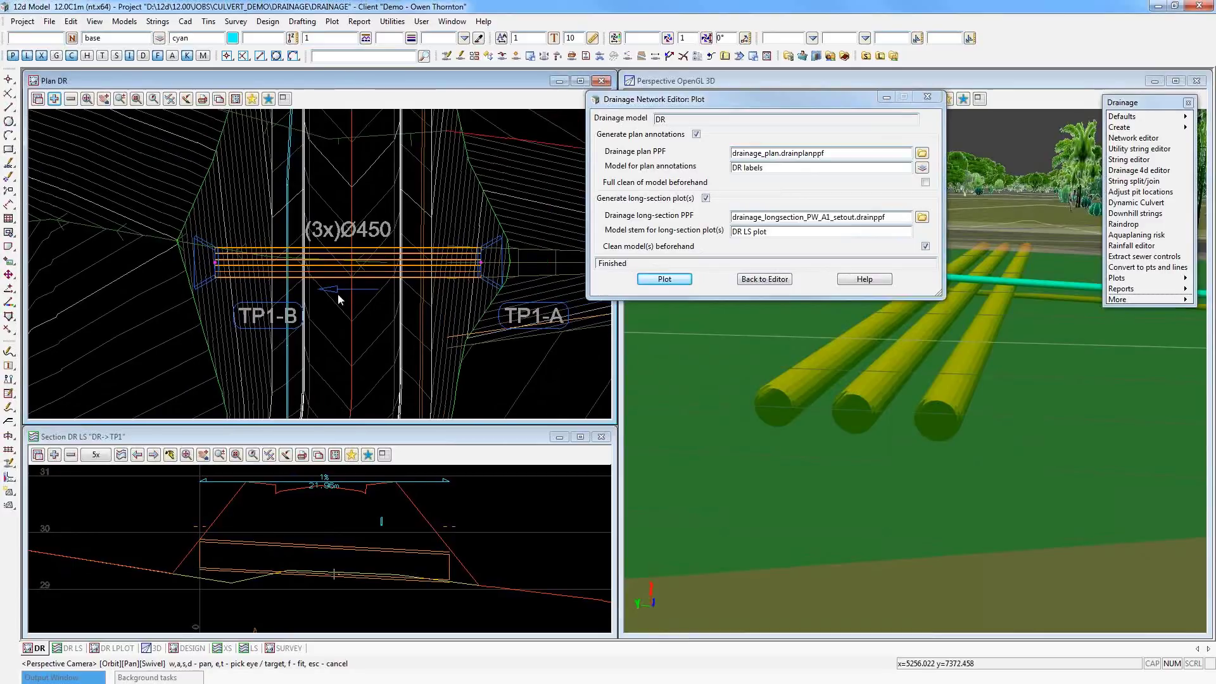
{"action": "scroll", "coordinate": [216, 269], "scroll_direction": "up", "scroll_amount": 3}
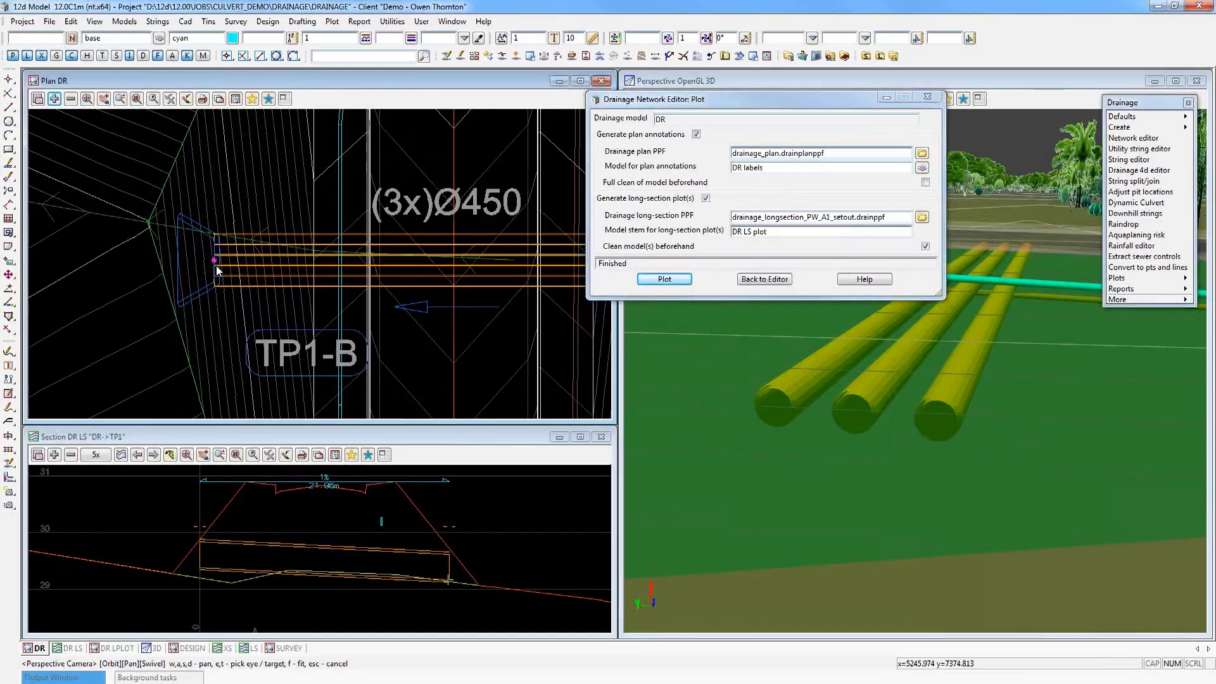
{"action": "scroll", "coordinate": [214, 258], "scroll_direction": "up", "scroll_amount": 2}
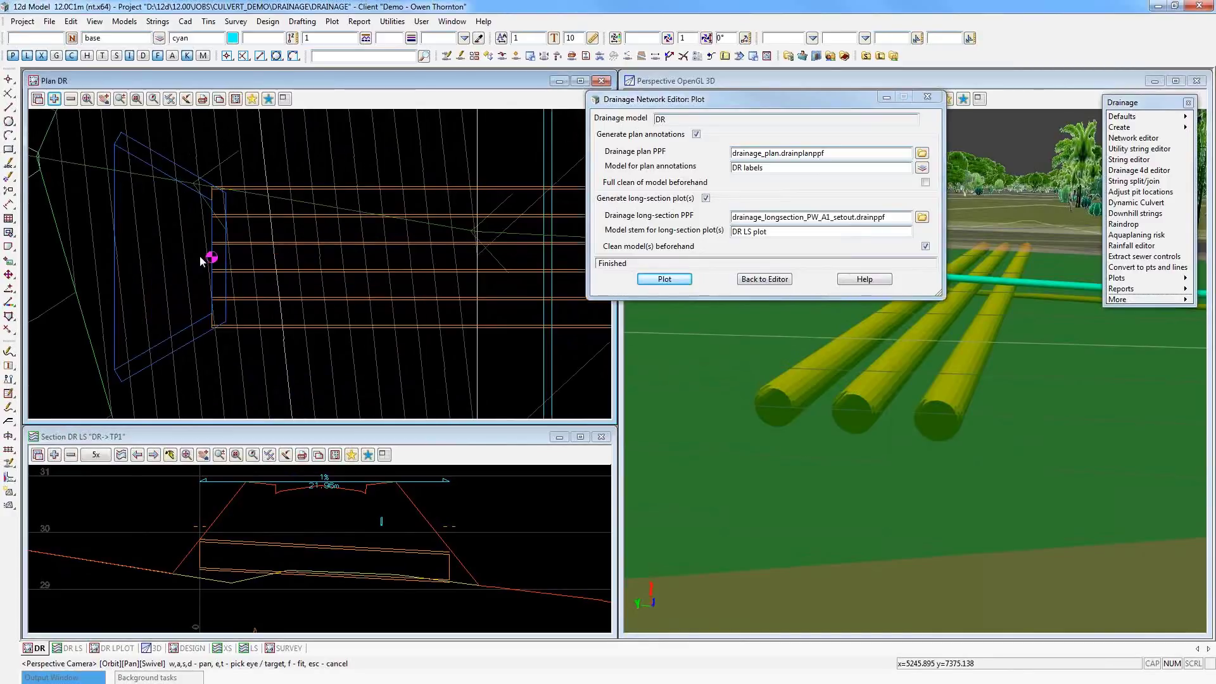
{"action": "scroll", "coordinate": [204, 260], "scroll_direction": "down", "scroll_amount": 5}
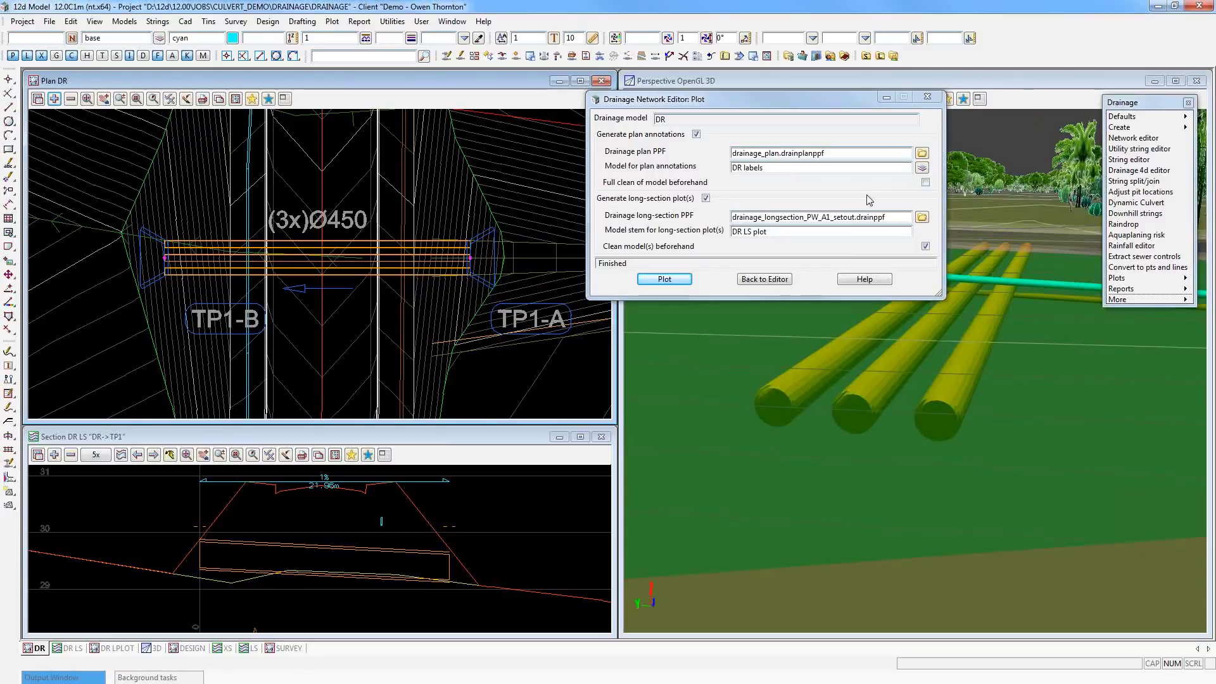
{"action": "left_click", "coordinate": [926, 99]}
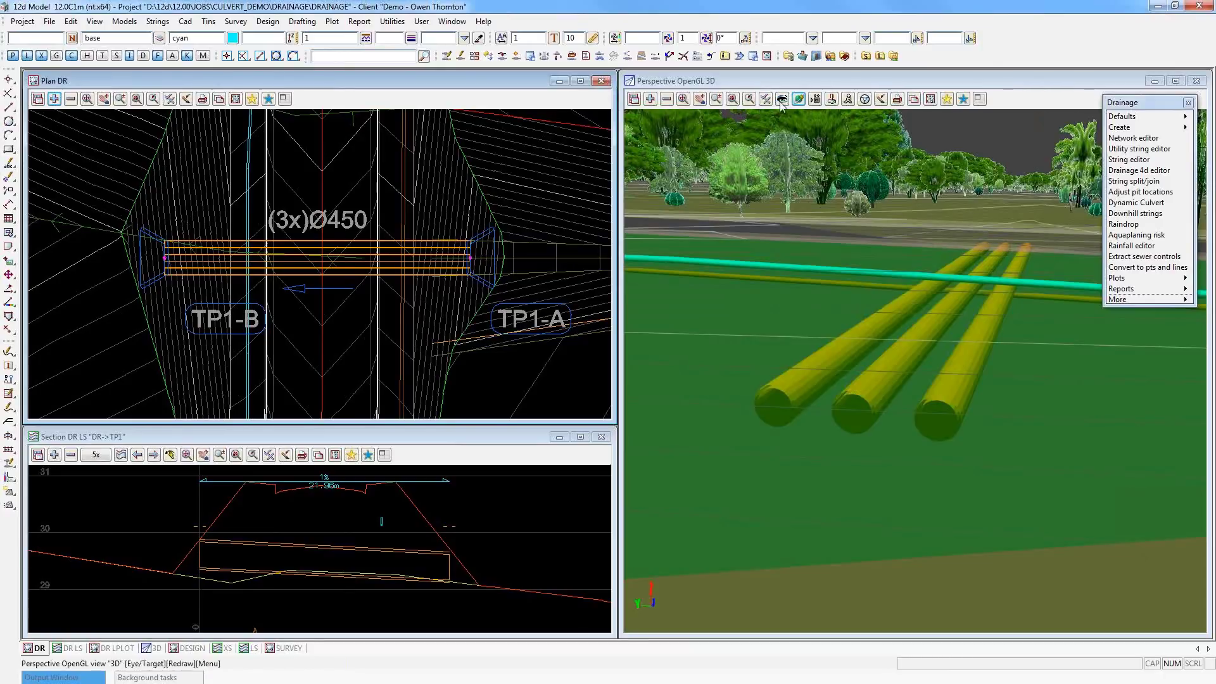
- Inspect the culvert pipes in the 3D view and open the tool for creating culvert headwall trimeshes
{"action": "left_click", "coordinate": [800, 102]}
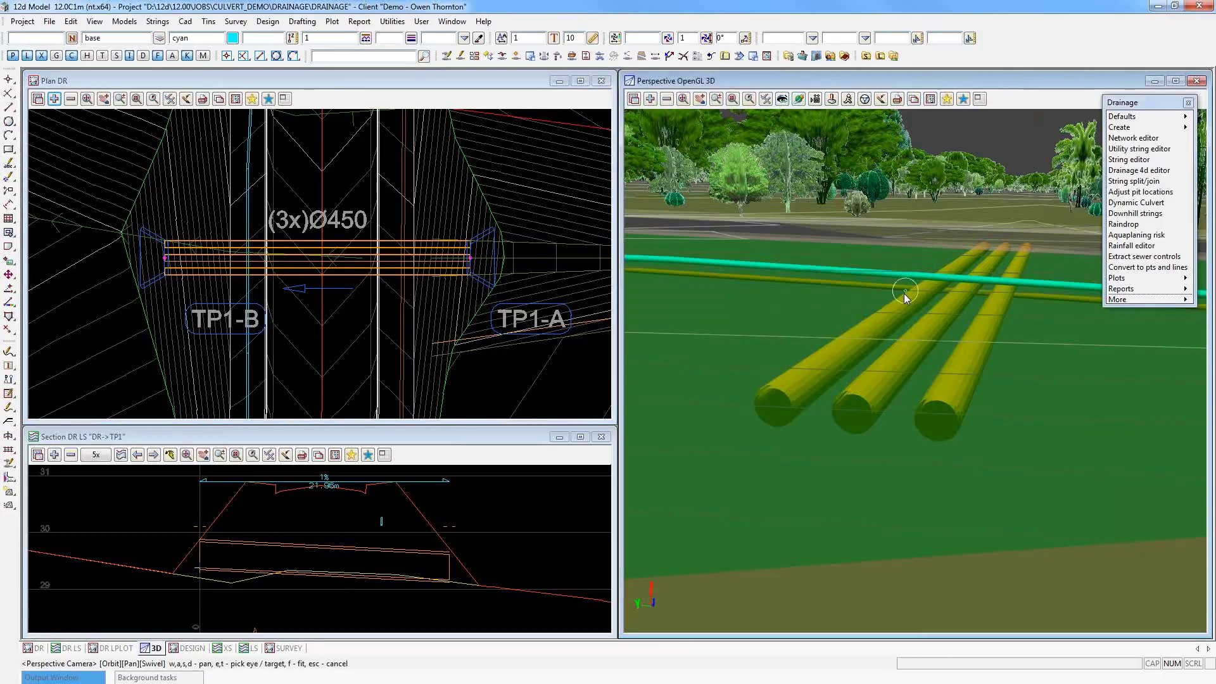
{"action": "mouse_move", "coordinate": [904, 294]}
{"action": "left_mouse_down"}
{"action": "mouse_move", "coordinate": [895, 336]}
{"action": "mouse_move", "coordinate": [899, 303]}
{"action": "left_mouse_up"}
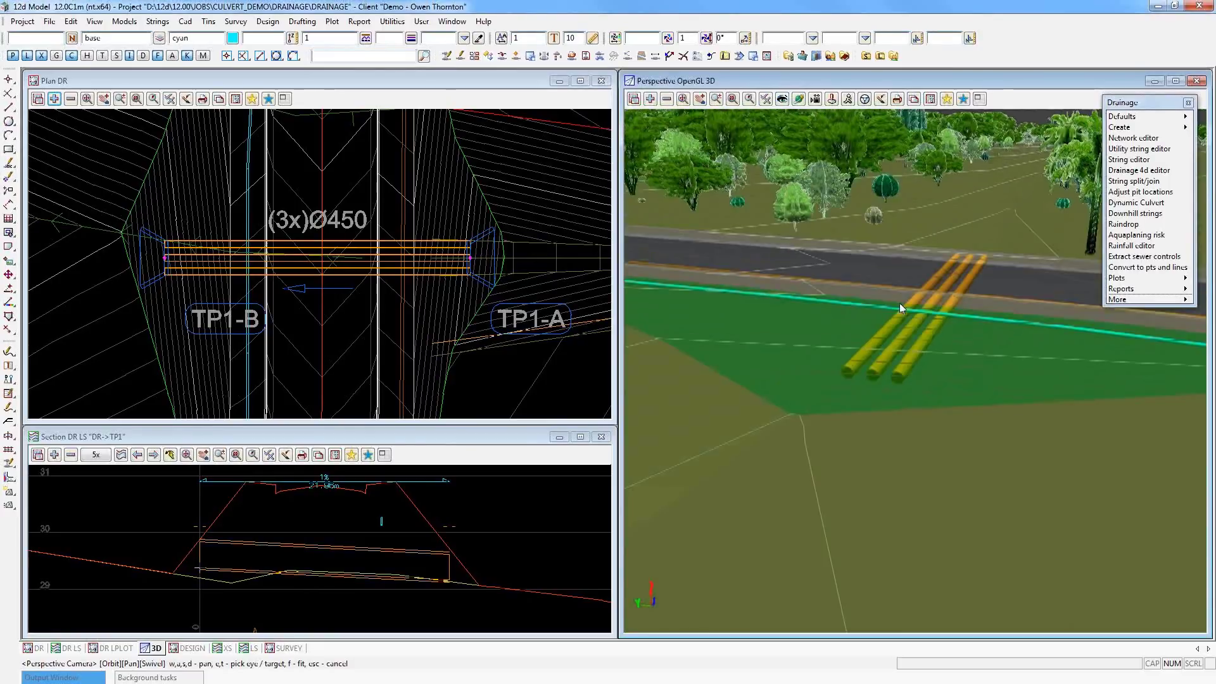
{"action": "scroll", "coordinate": [945, 267], "scroll_direction": "up", "scroll_amount": 3}
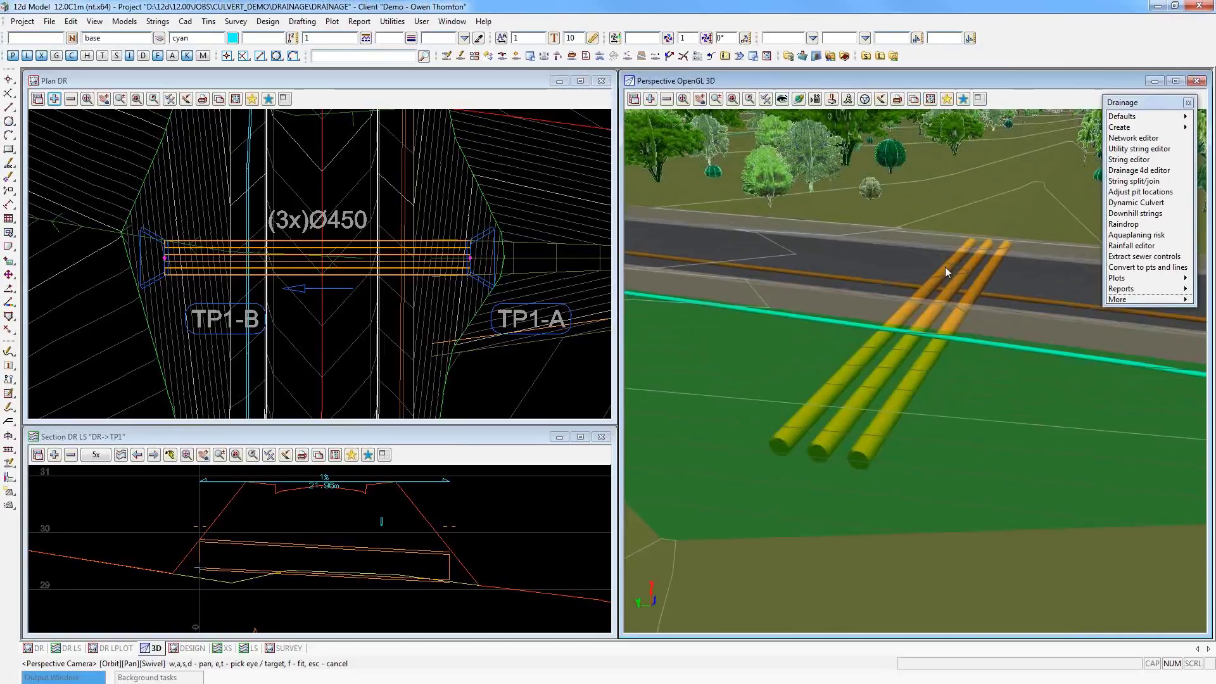
{"action": "scroll", "coordinate": [945, 268], "scroll_direction": "up", "scroll_amount": 1}
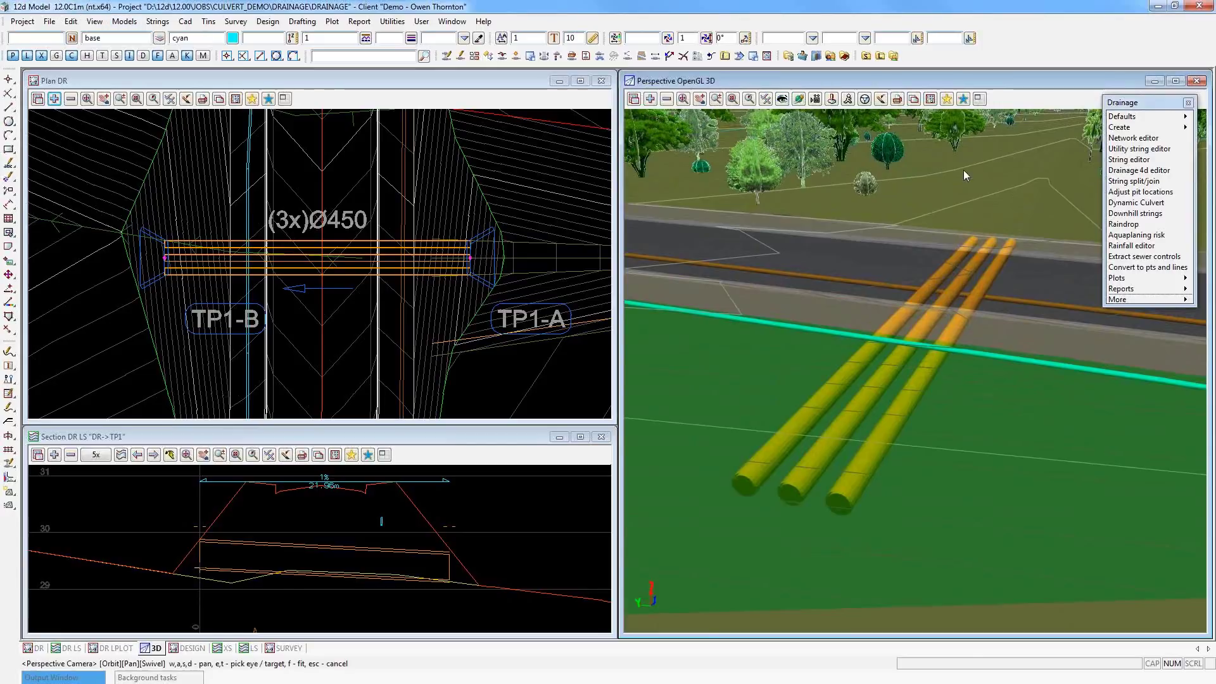
{"action": "left_click", "coordinate": [1131, 108]}
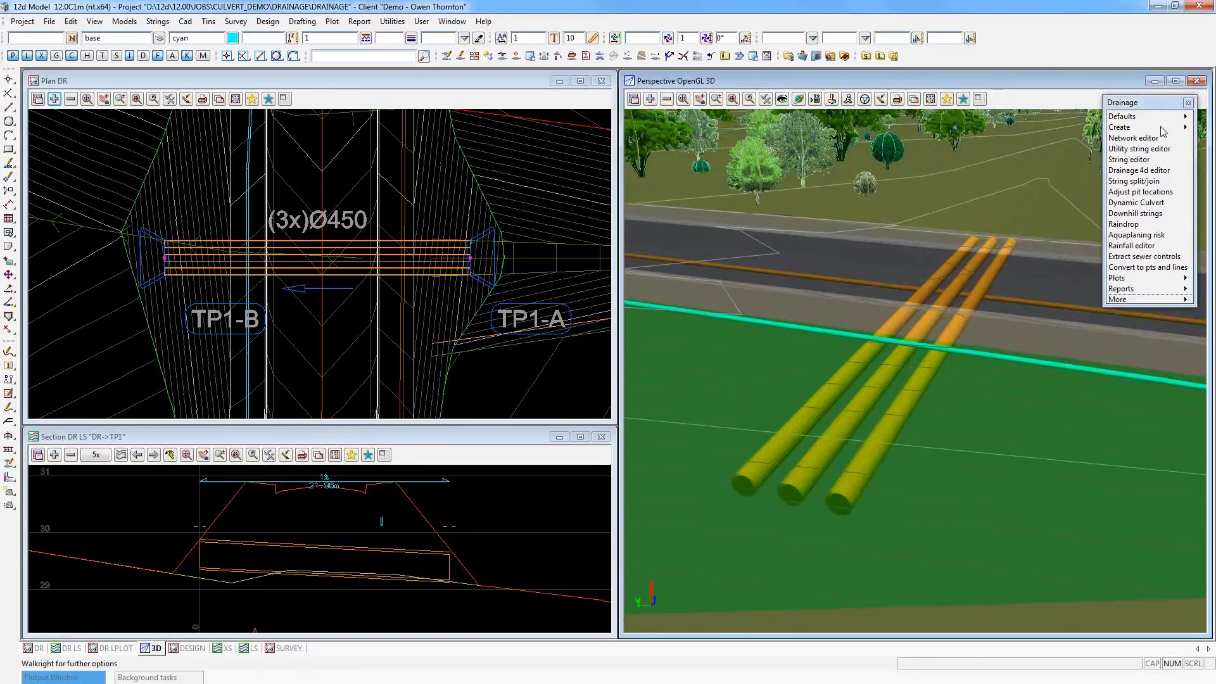
{"action": "mouse_move", "coordinate": [1190, 141]}
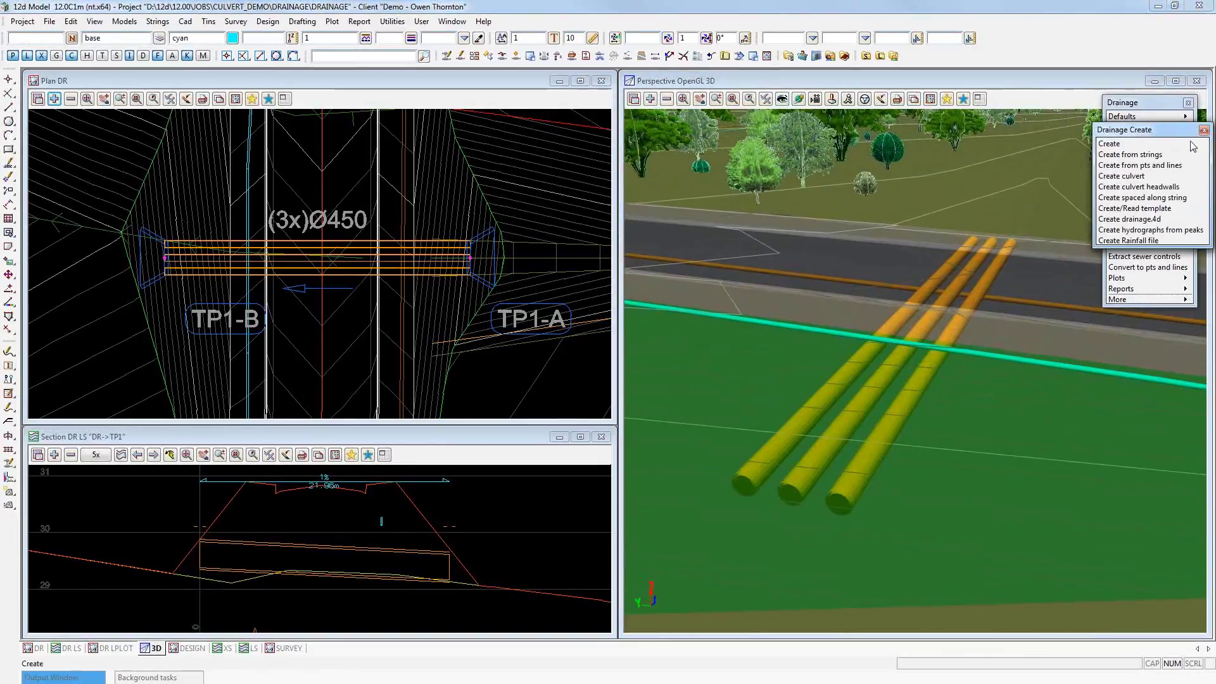
{"action": "left_click", "coordinate": [1167, 187]}
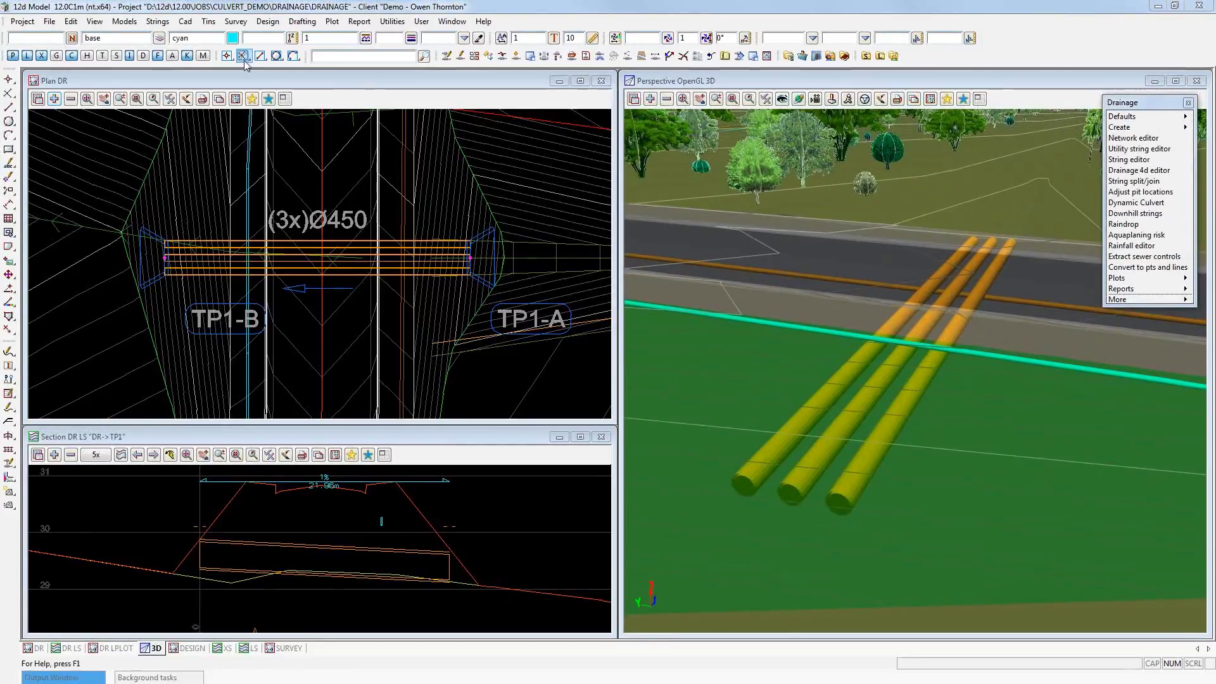
- Load the Create_headwall_trimeshes.slx layout and create grey headwall trimeshes from model DR, with trimesh model DR TM HW and strings model DR TM HW ST
{"action": "left_click", "coordinate": [49, 22]}
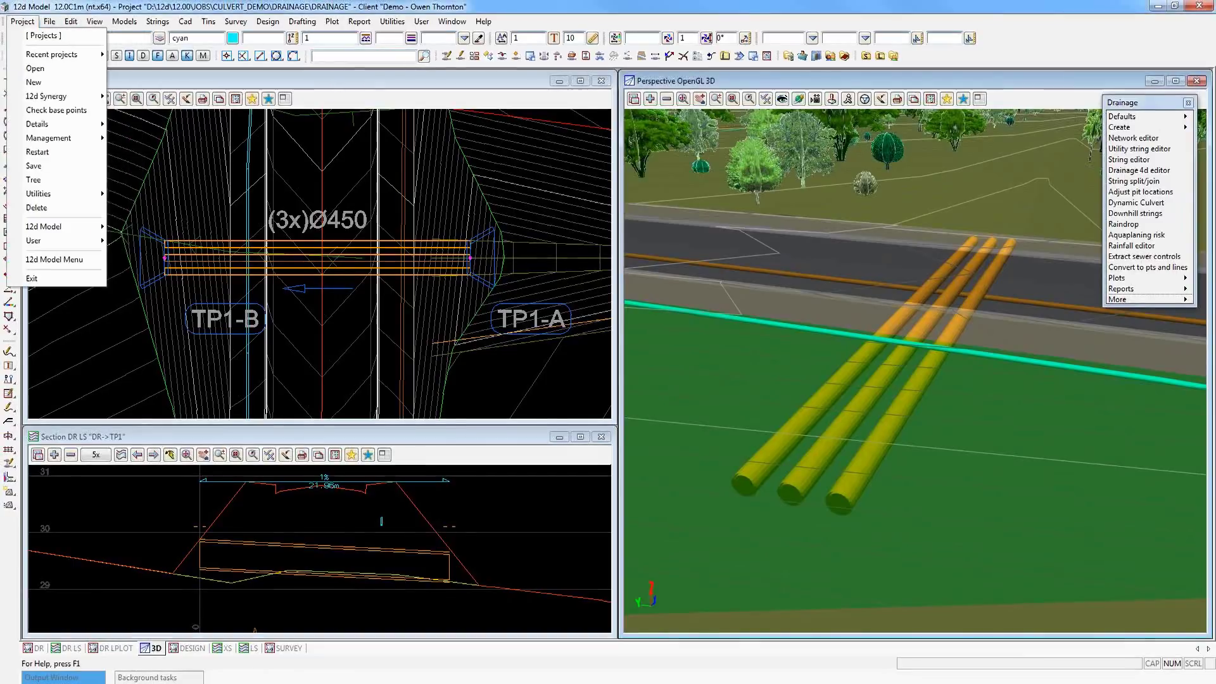
{"action": "left_click", "coordinate": [758, 165]}
{"action": "left_click", "coordinate": [50, 22]}
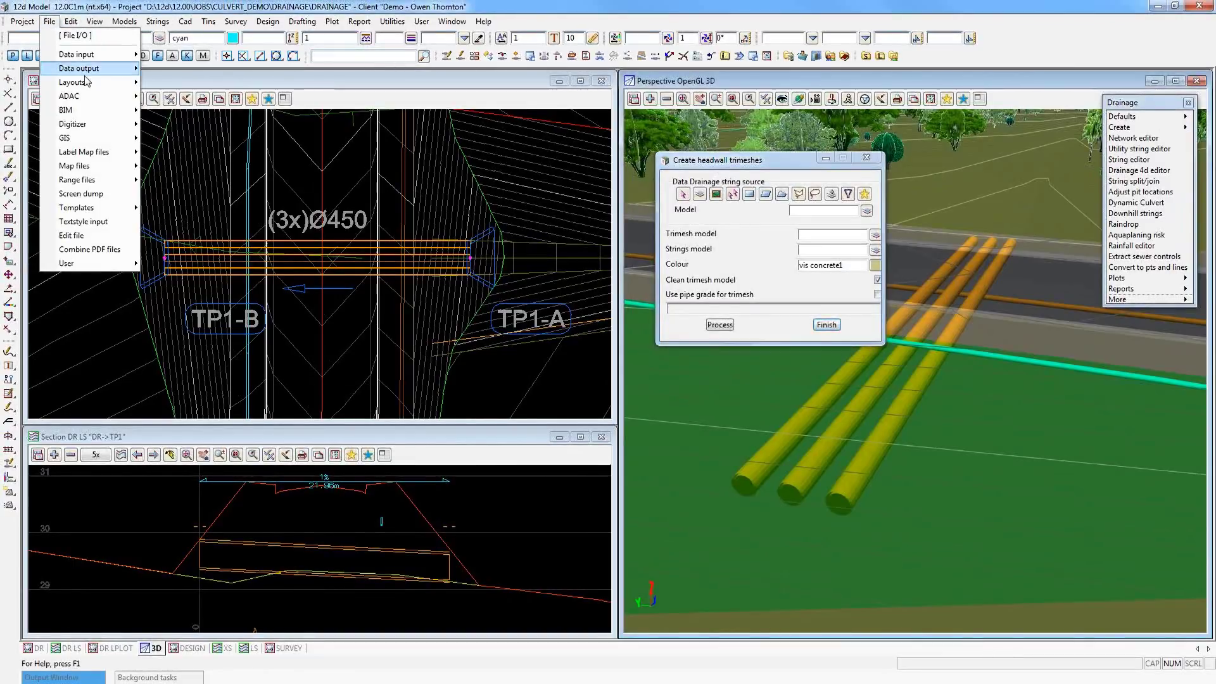
{"action": "mouse_move", "coordinate": [72, 83]}
{"action": "mouse_move", "coordinate": [180, 102]}
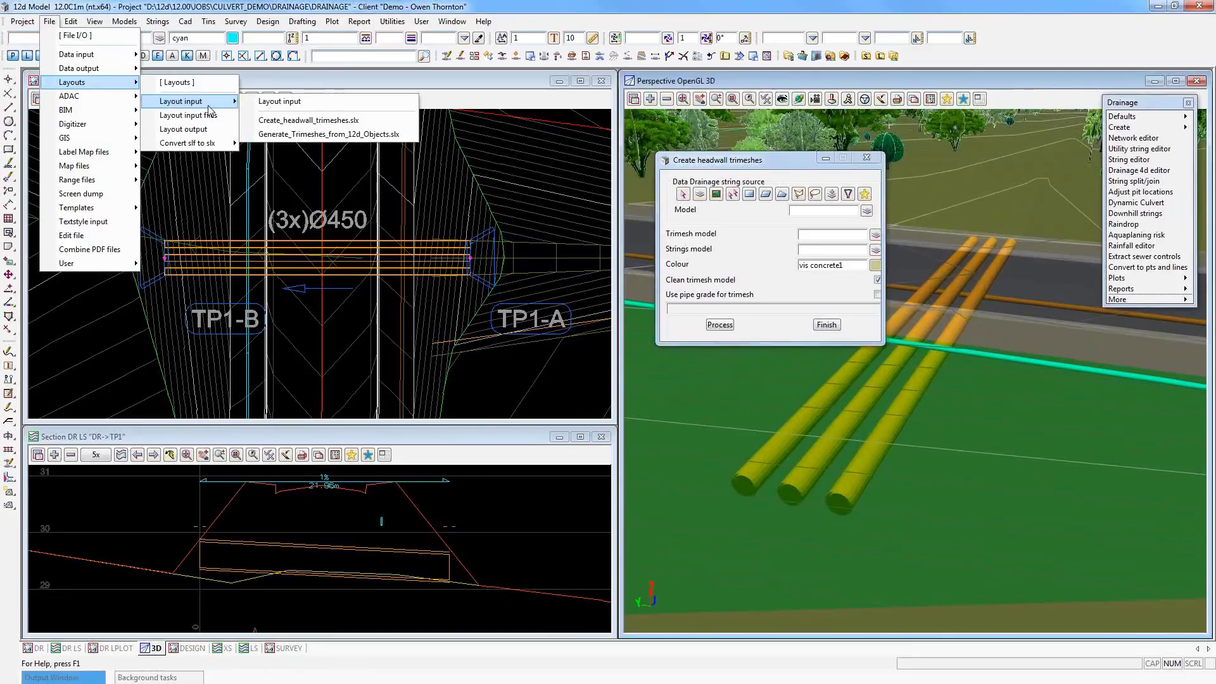
{"action": "left_click", "coordinate": [335, 121]}
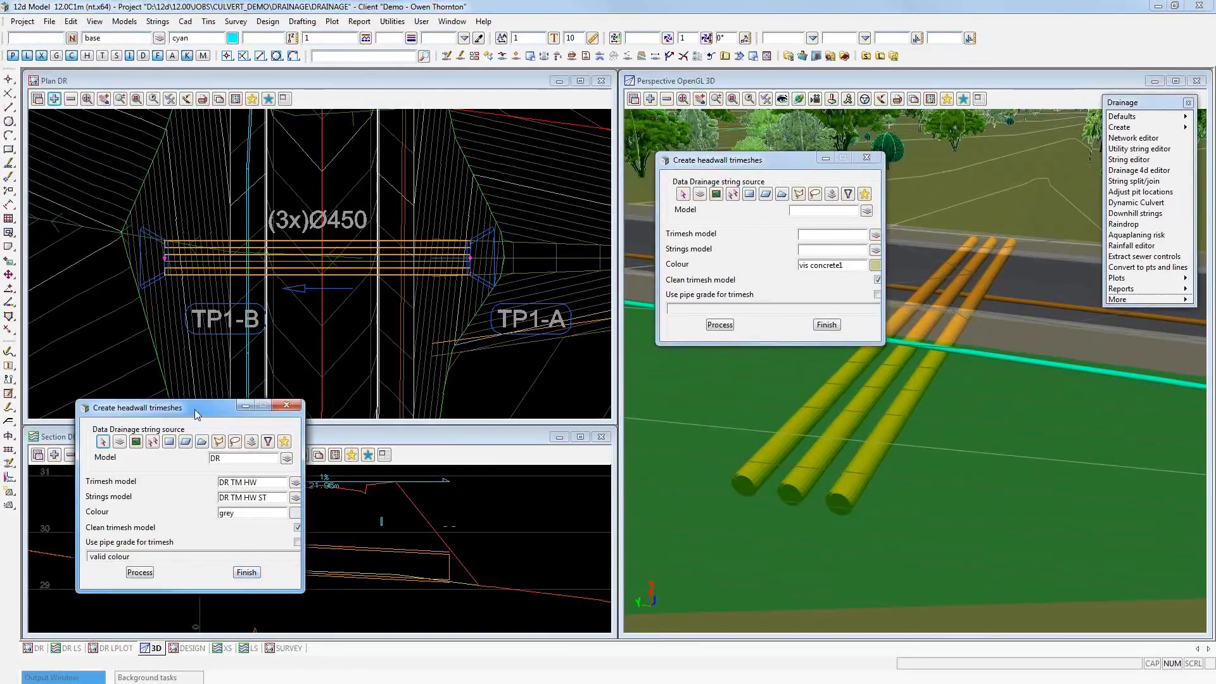
{"action": "left_click_drag", "start_coordinate": [195, 409], "coordinate": [640, 374]}
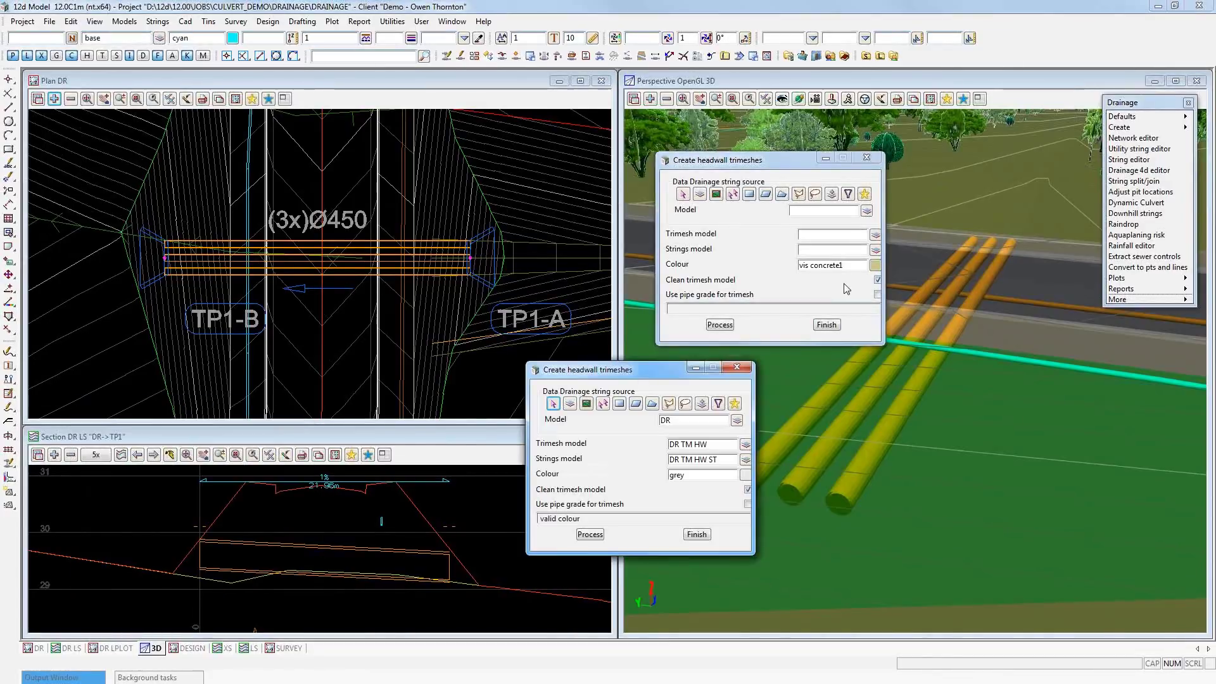
{"action": "left_click", "coordinate": [827, 325]}
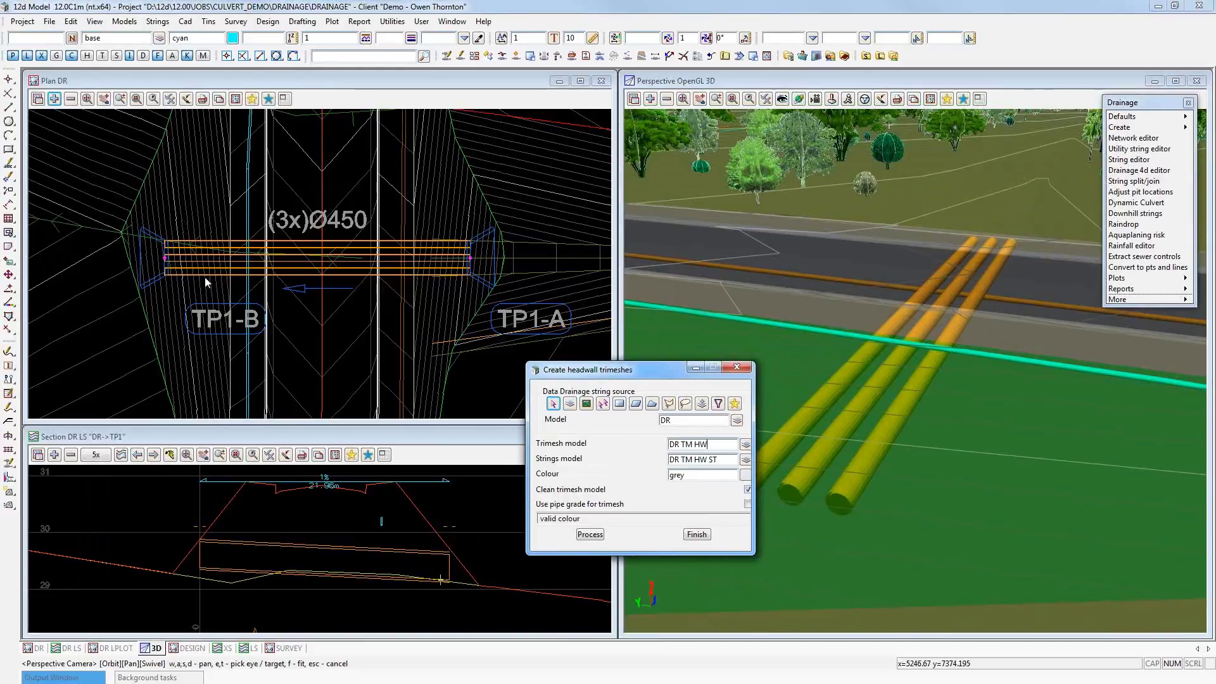
{"action": "left_click", "coordinate": [726, 460]}
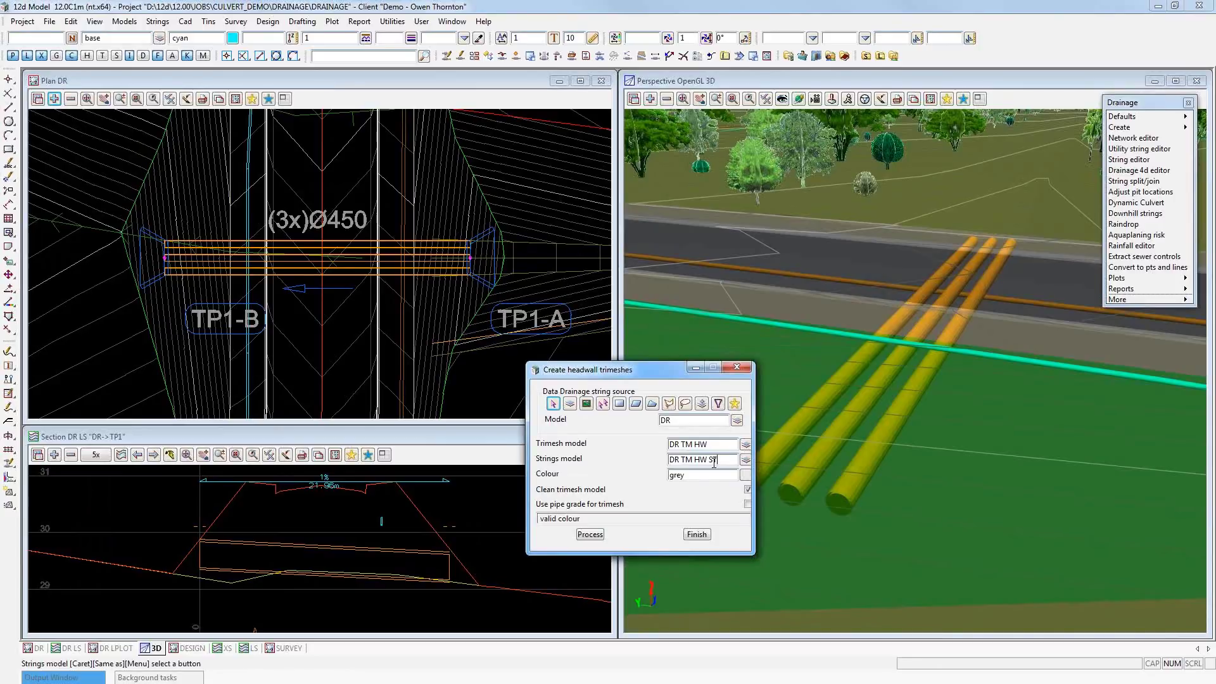
{"action": "left_click", "coordinate": [590, 535]}
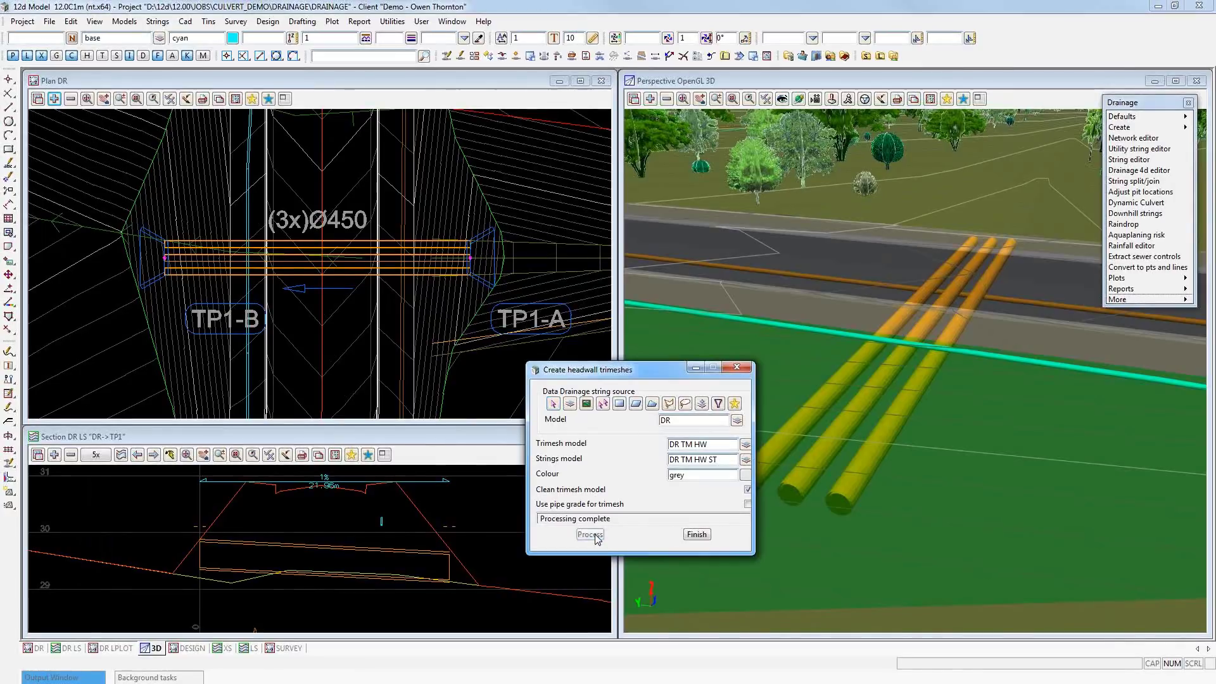
- Add the DR TM HW ST headwall strings model to the DR plan view
{"action": "left_click", "coordinate": [55, 100]}
{"action": "left_click", "coordinate": [93, 234]}
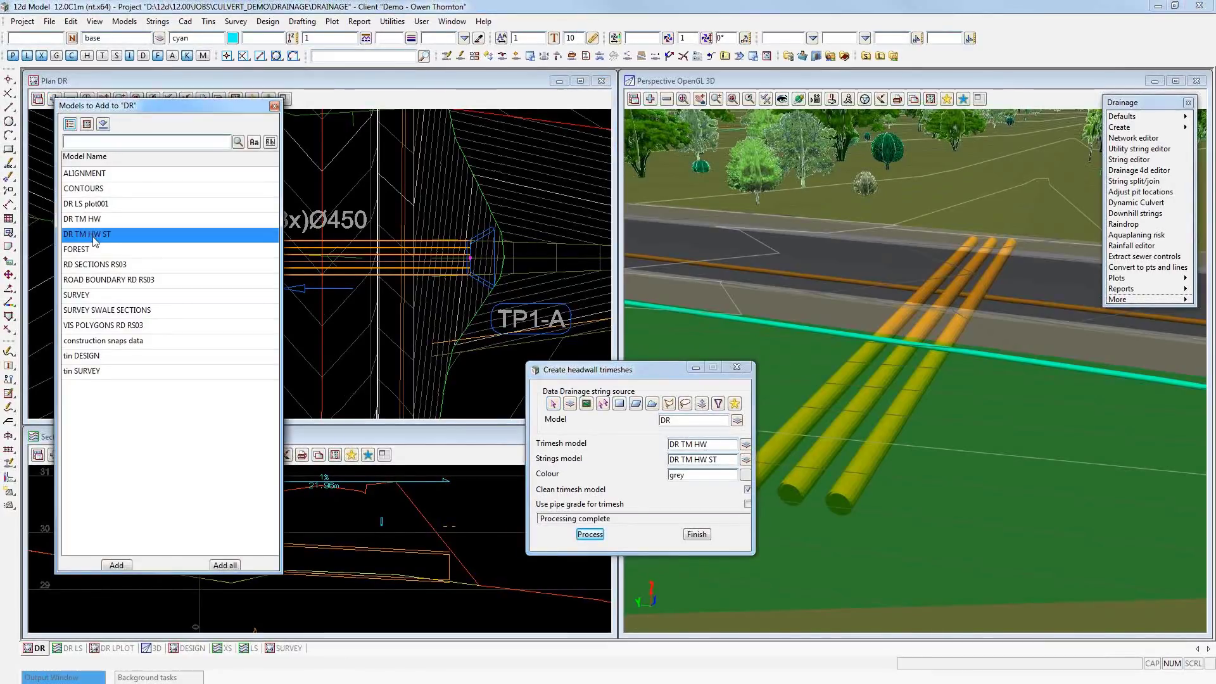
{"action": "double_click", "coordinate": [94, 235]}
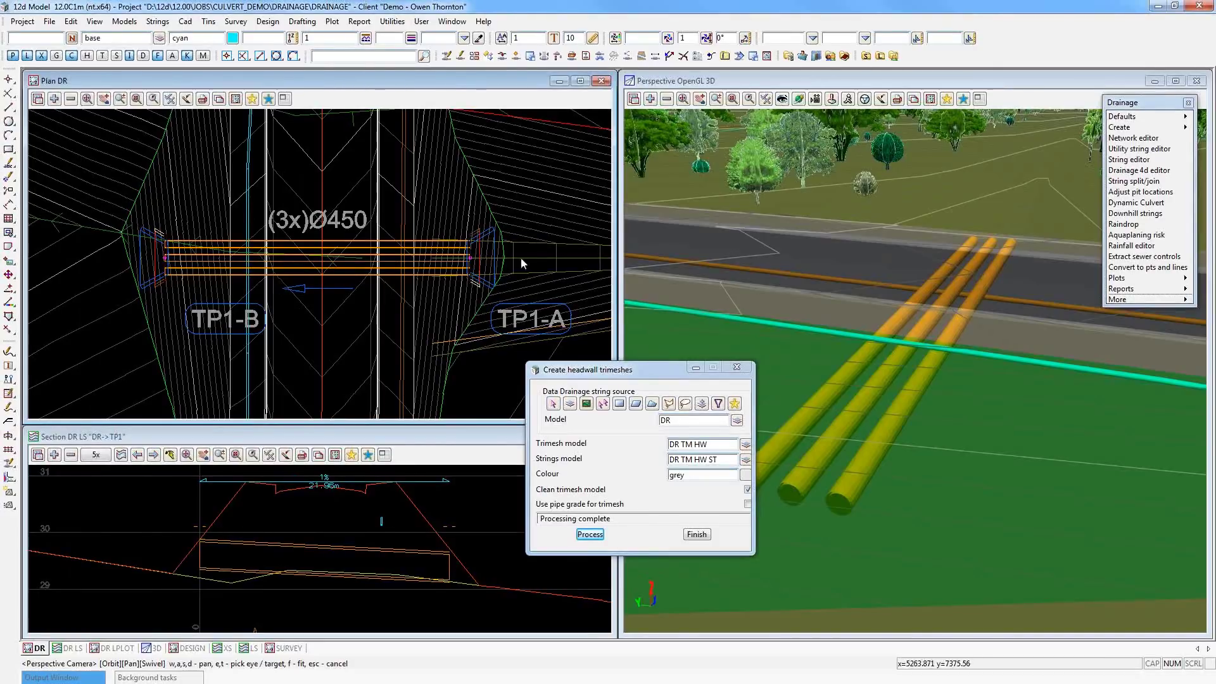
- Change the colour of the DR TM HW ST model's strings to grey, replacing the existing data
{"action": "left_click", "coordinate": [392, 21]}
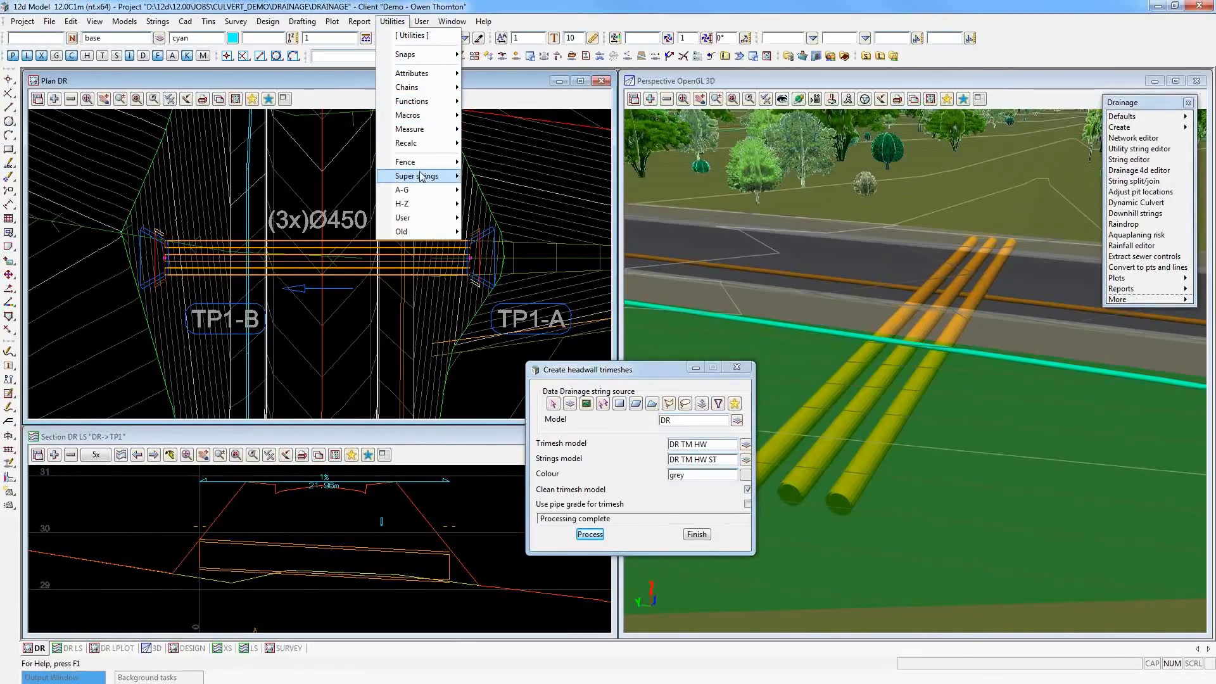
{"action": "mouse_move", "coordinate": [419, 193]}
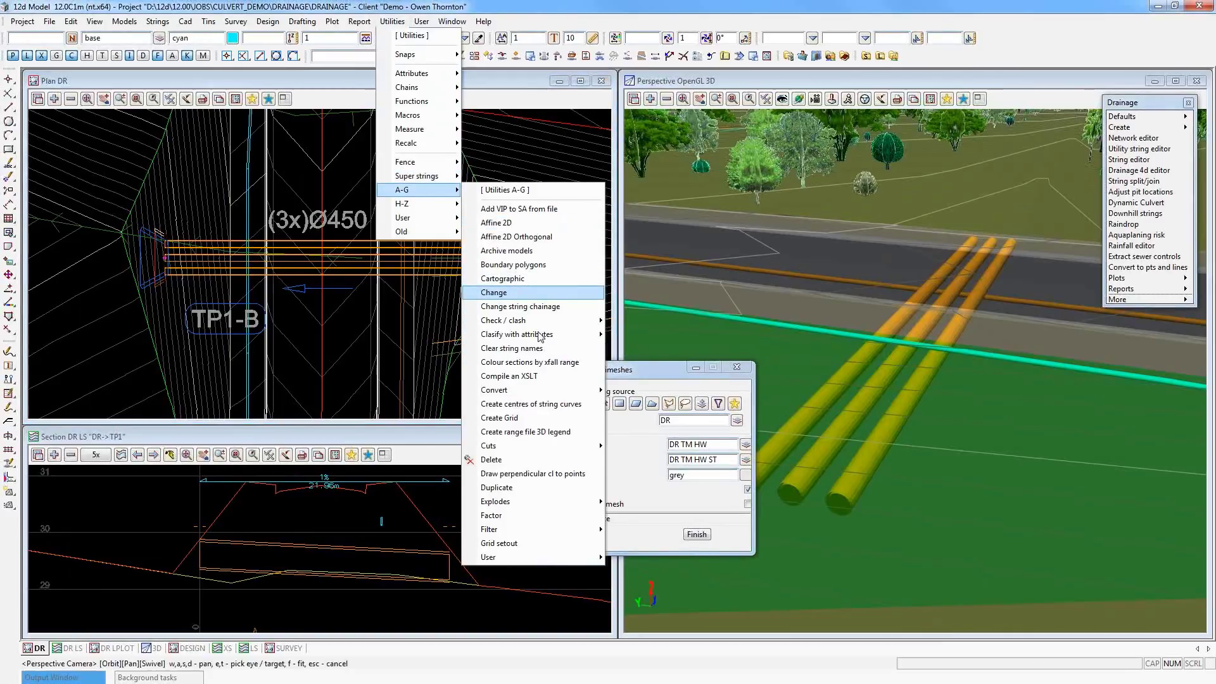
{"action": "left_click", "coordinate": [506, 290]}
{"action": "left_click", "coordinate": [593, 332]}
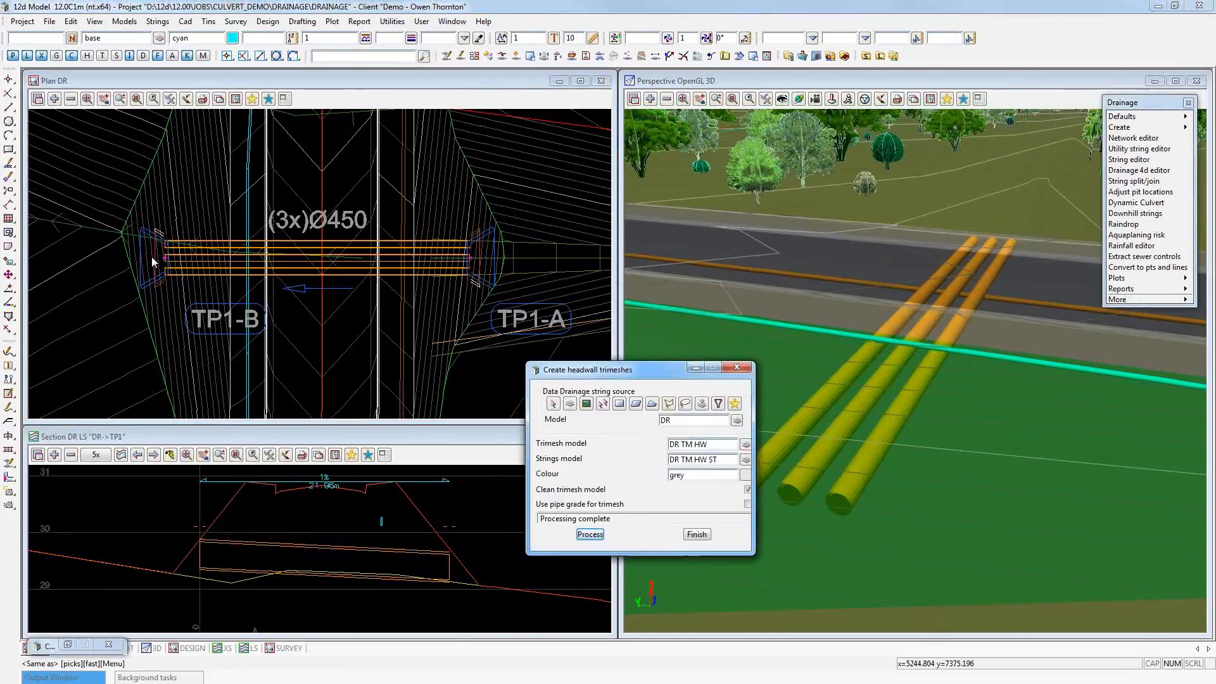
{"action": "left_click", "coordinate": [155, 259]}
{"action": "left_click", "coordinate": [155, 258]}
{"action": "middle_click", "coordinate": [154, 258]}
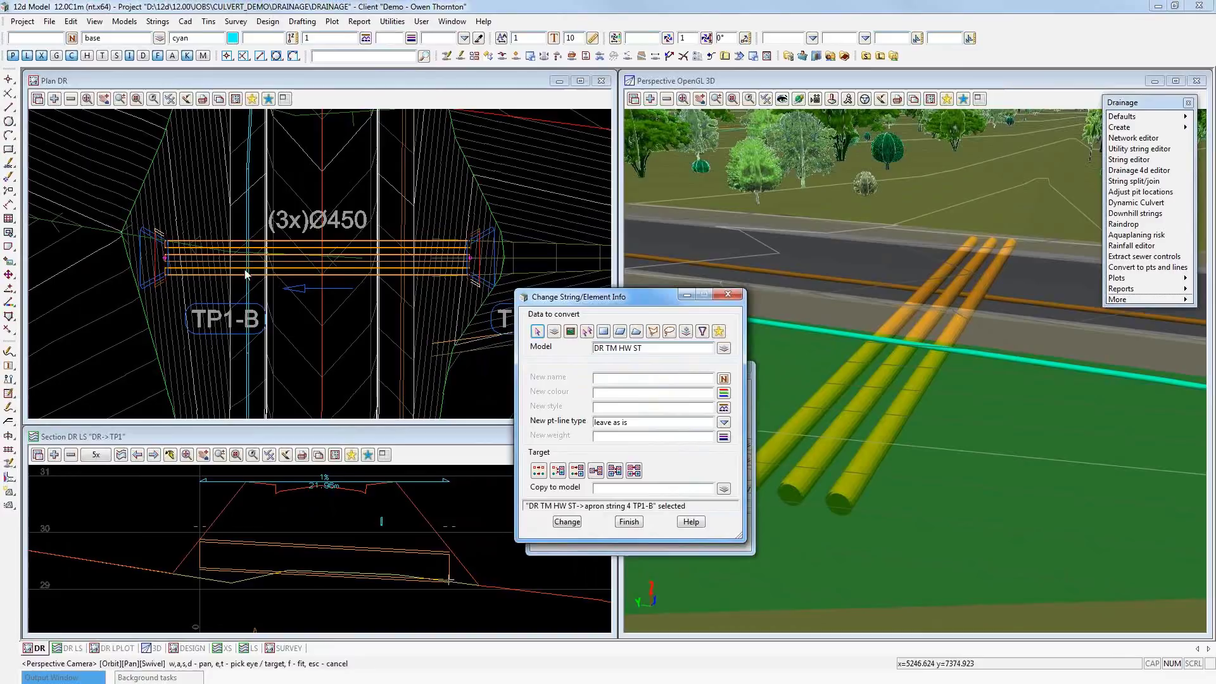
{"action": "left_click", "coordinate": [723, 392]}
{"action": "double_click", "coordinate": [862, 374]}
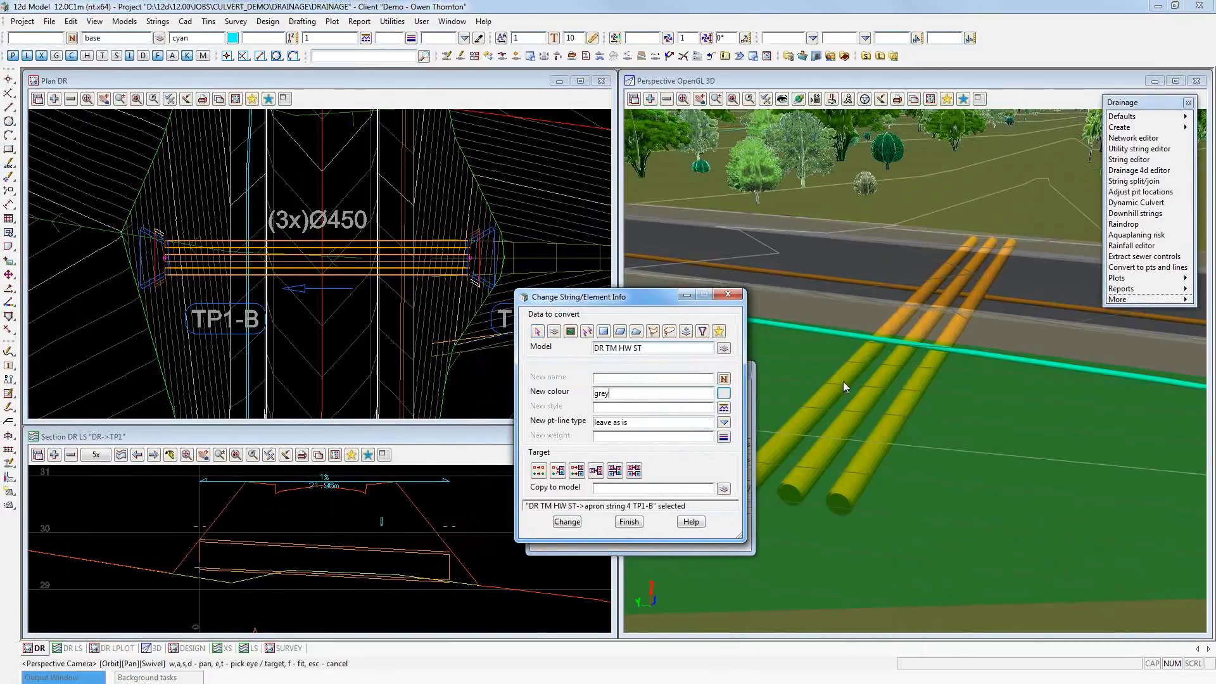
{"action": "left_click", "coordinate": [538, 471]}
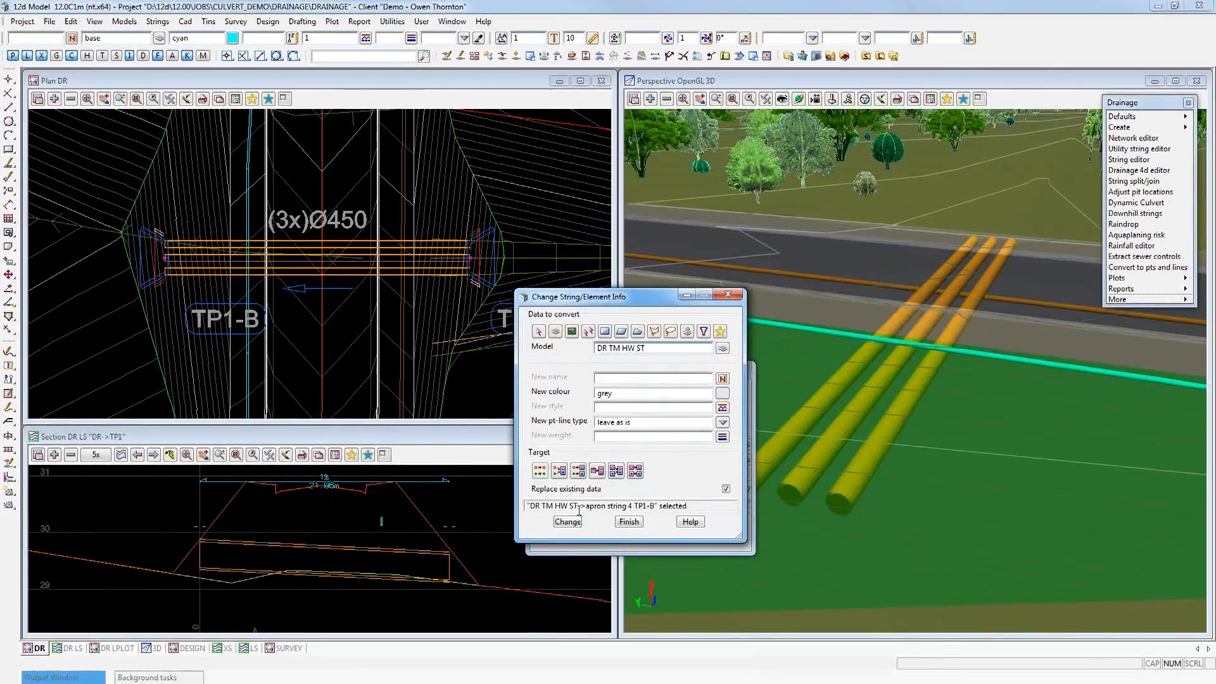
{"action": "left_click", "coordinate": [567, 522]}
{"action": "left_click", "coordinate": [629, 520]}
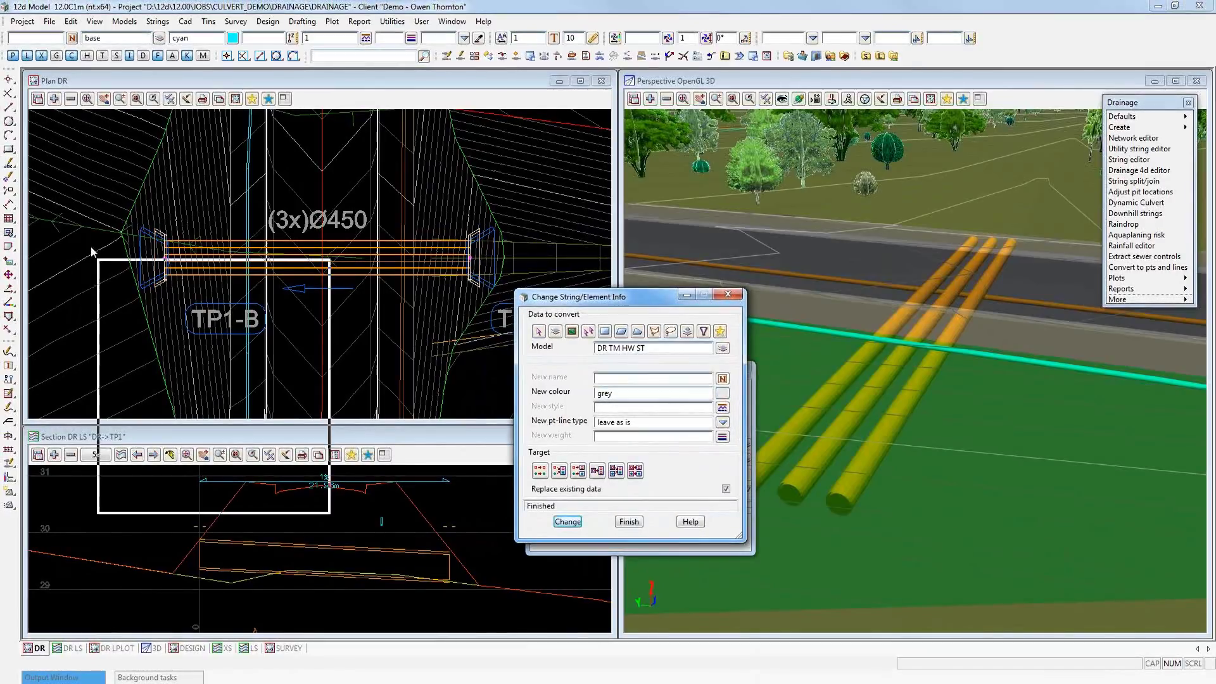
{"action": "left_click", "coordinate": [407, 80]}
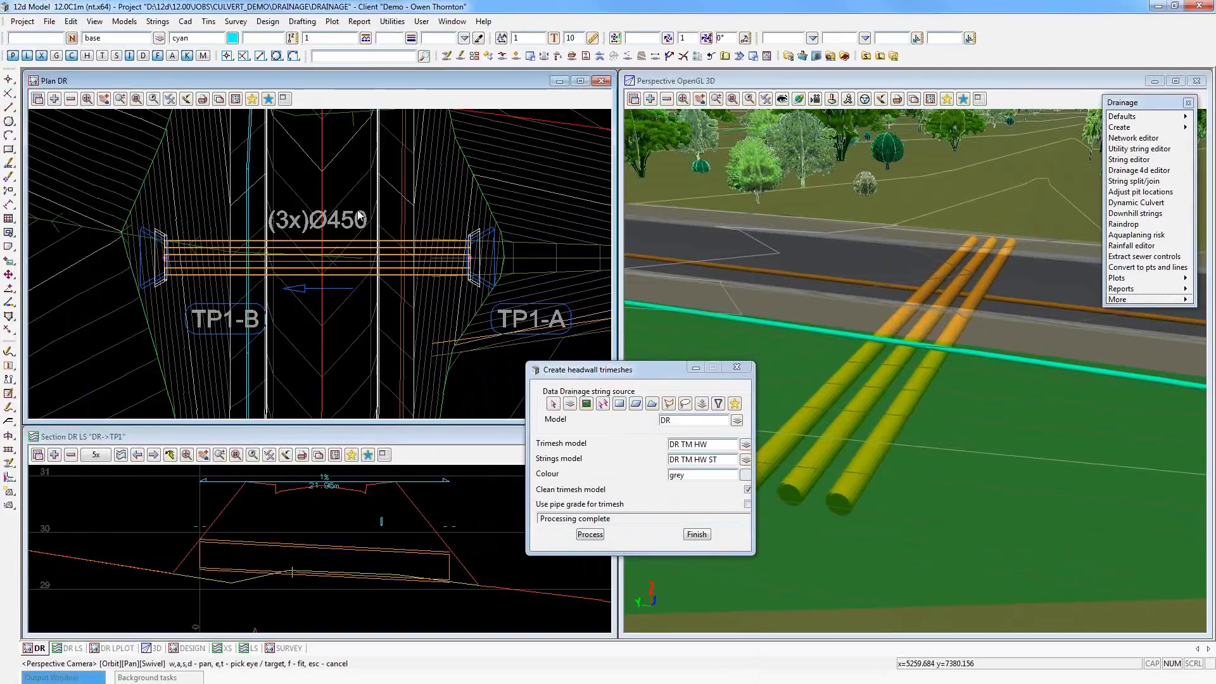
- Add the DR TM HW headwall trimesh model to the DR LS section view and the 3D view
{"action": "scroll", "coordinate": [378, 279], "scroll_direction": "up", "scroll_amount": 1}
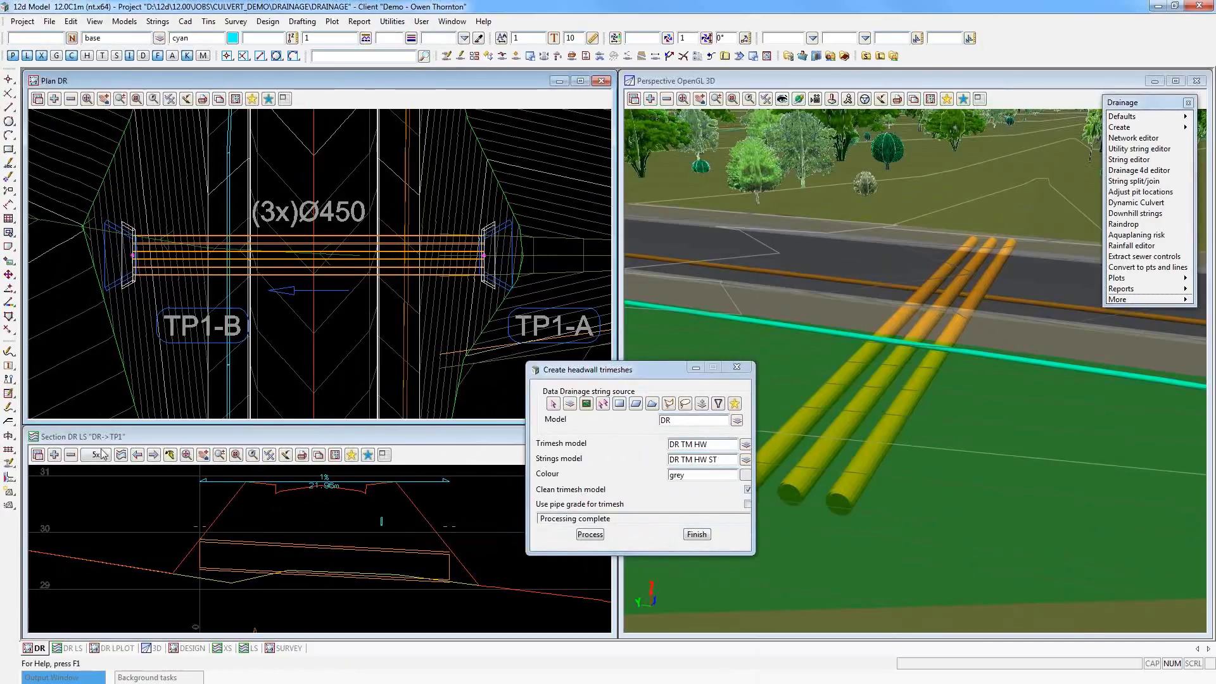
{"action": "left_click", "coordinate": [56, 457]}
{"action": "left_click", "coordinate": [102, 343]}
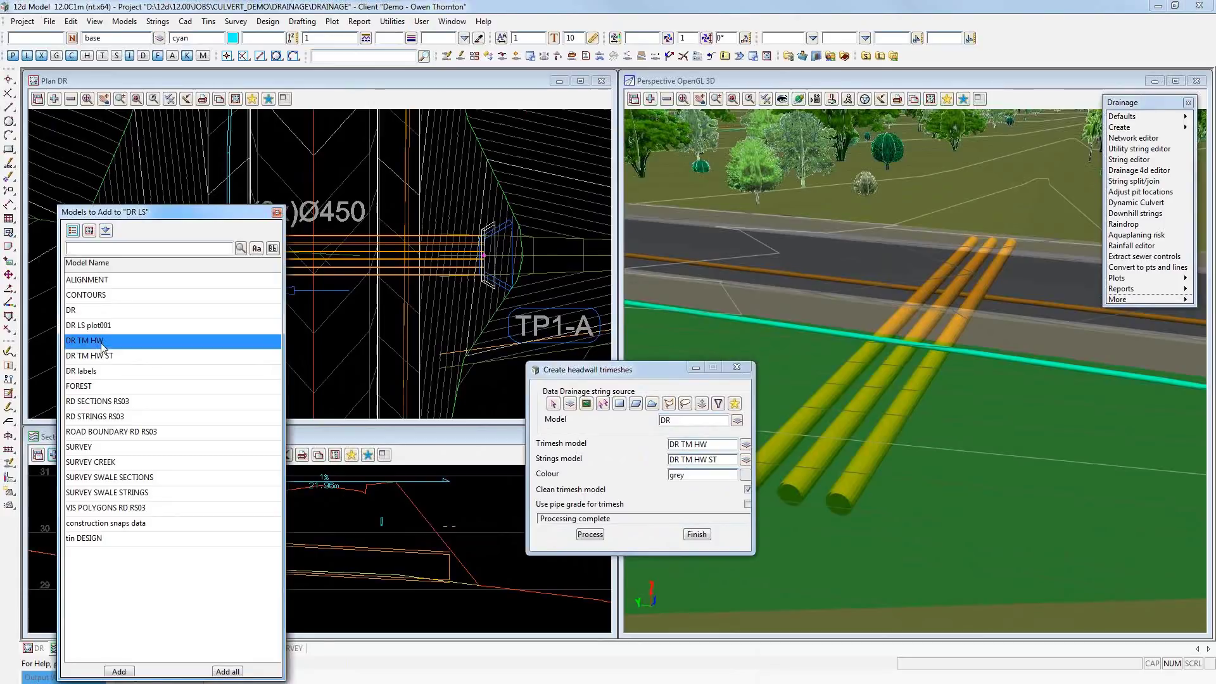
{"action": "double_click", "coordinate": [102, 343]}
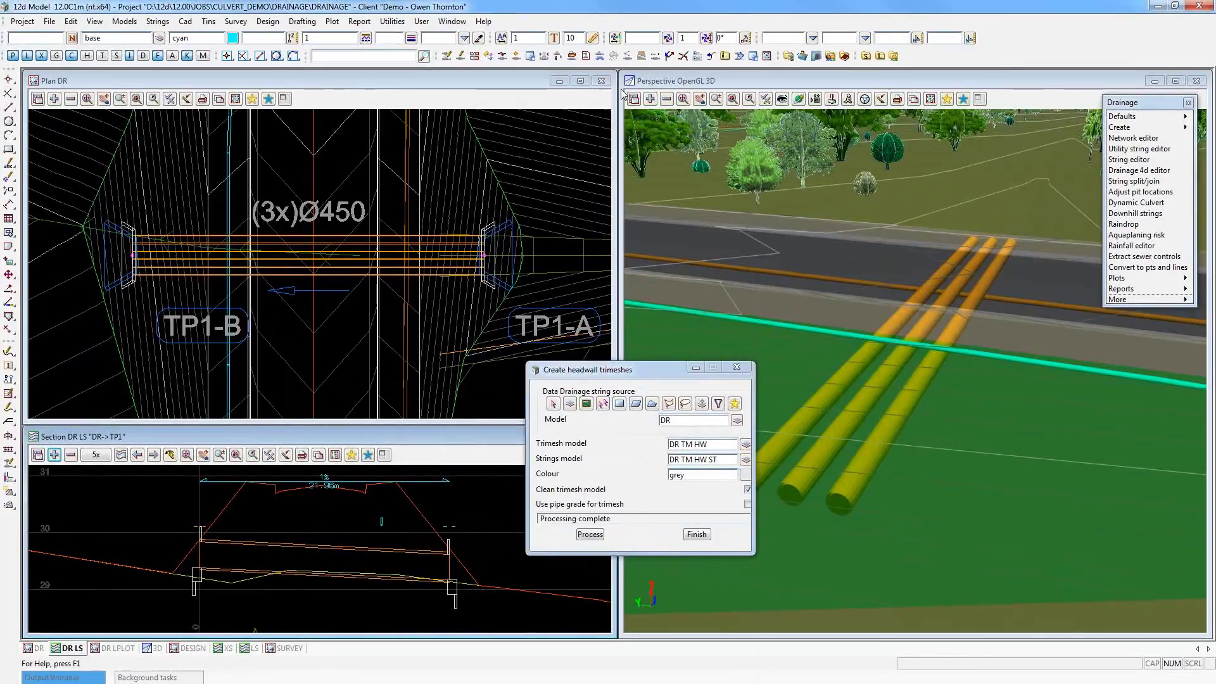
{"action": "left_click", "coordinate": [650, 99]}
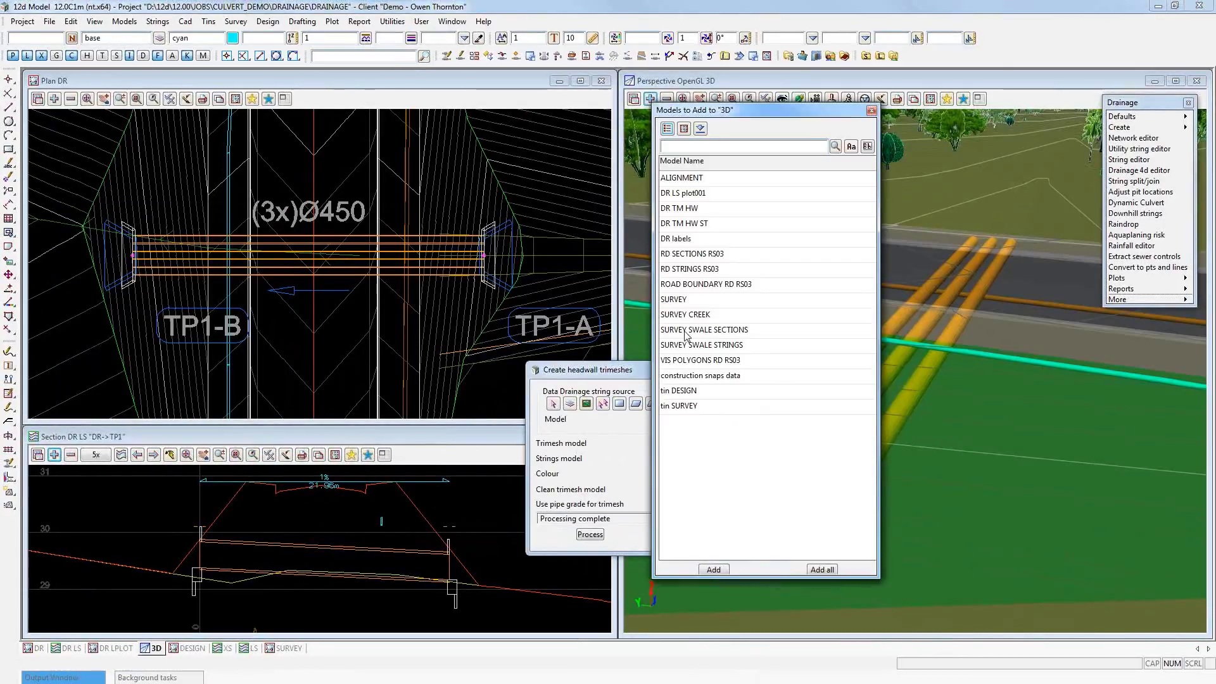
{"action": "left_click", "coordinate": [697, 209]}
{"action": "double_click", "coordinate": [697, 209]}
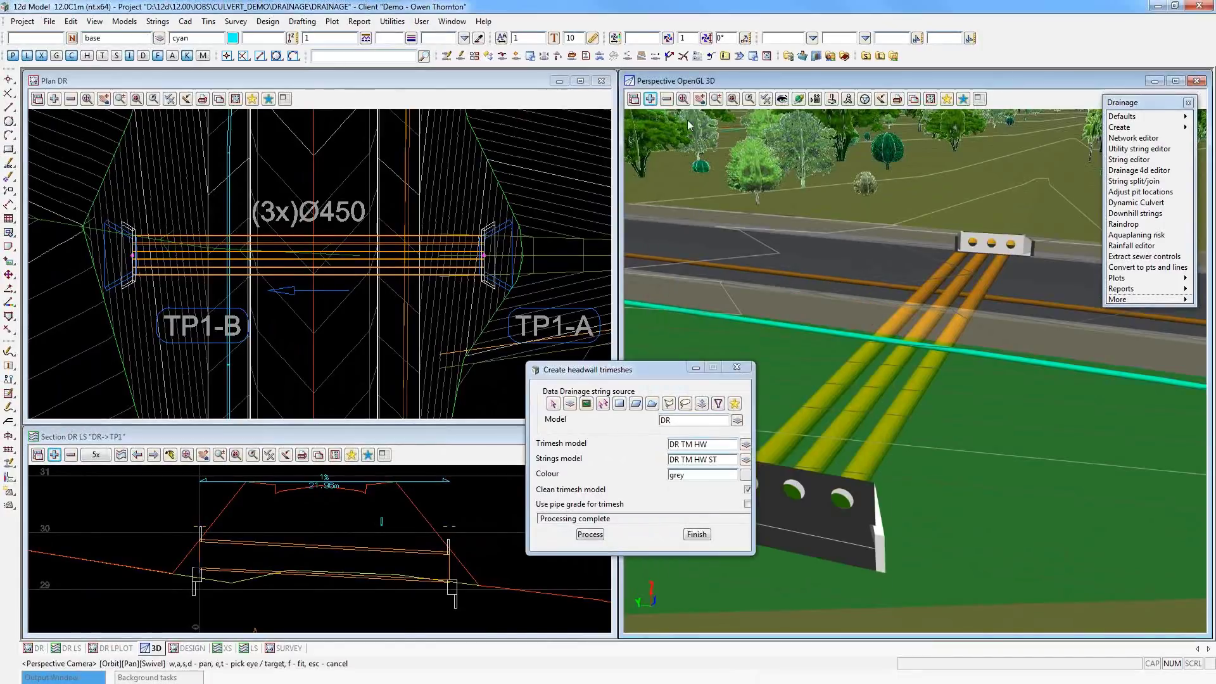
- Bring the tin SUPER model to the front in the 3D view and inspect the headwalls against the surface
{"action": "left_click", "coordinate": [633, 99]}
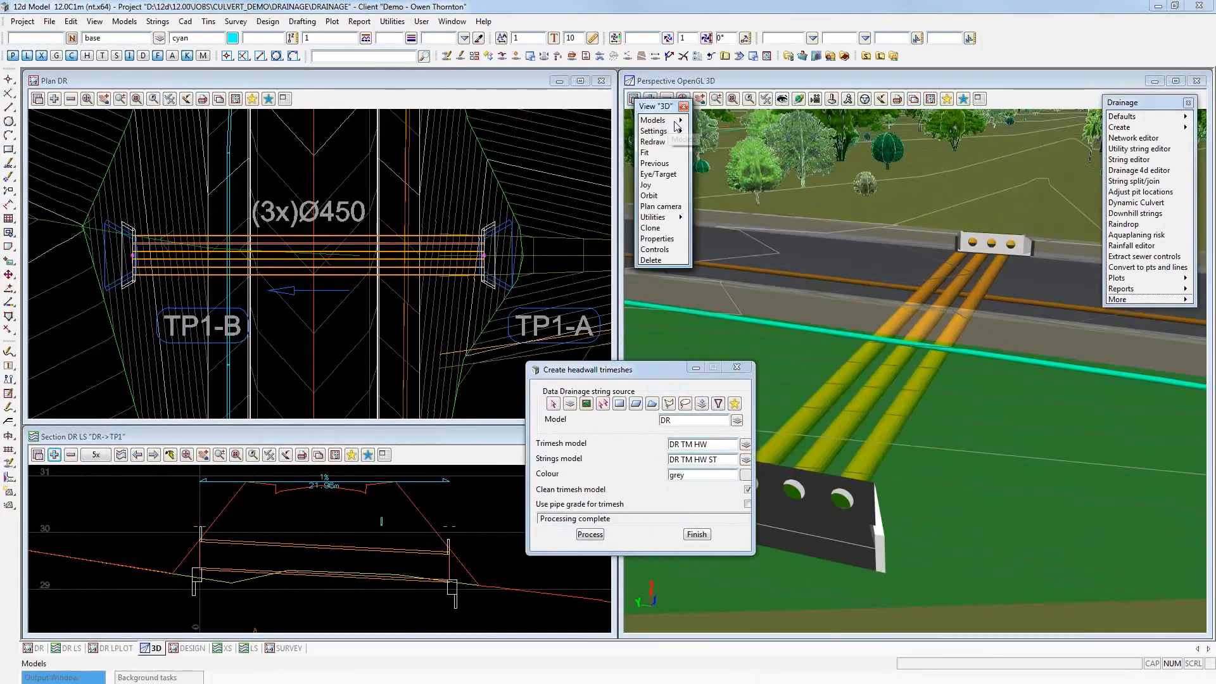
{"action": "left_click", "coordinate": [677, 126]}
{"action": "left_click", "coordinate": [770, 246]}
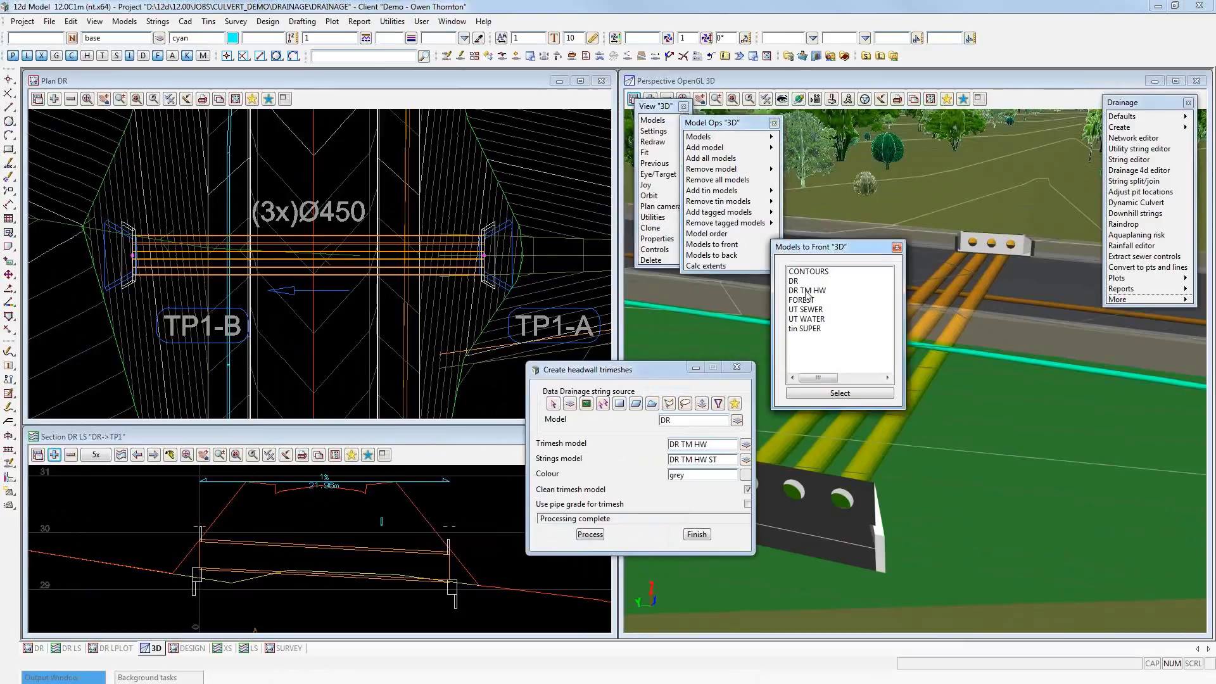
{"action": "left_click", "coordinate": [807, 330]}
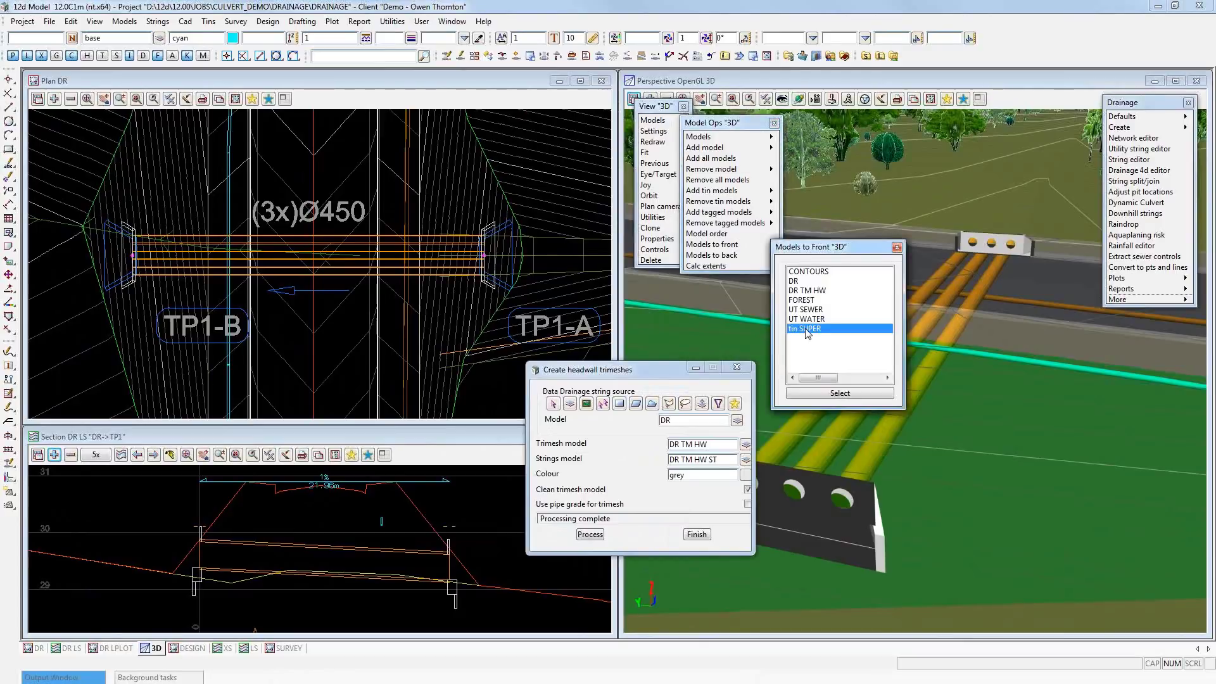
{"action": "double_click", "coordinate": [806, 330]}
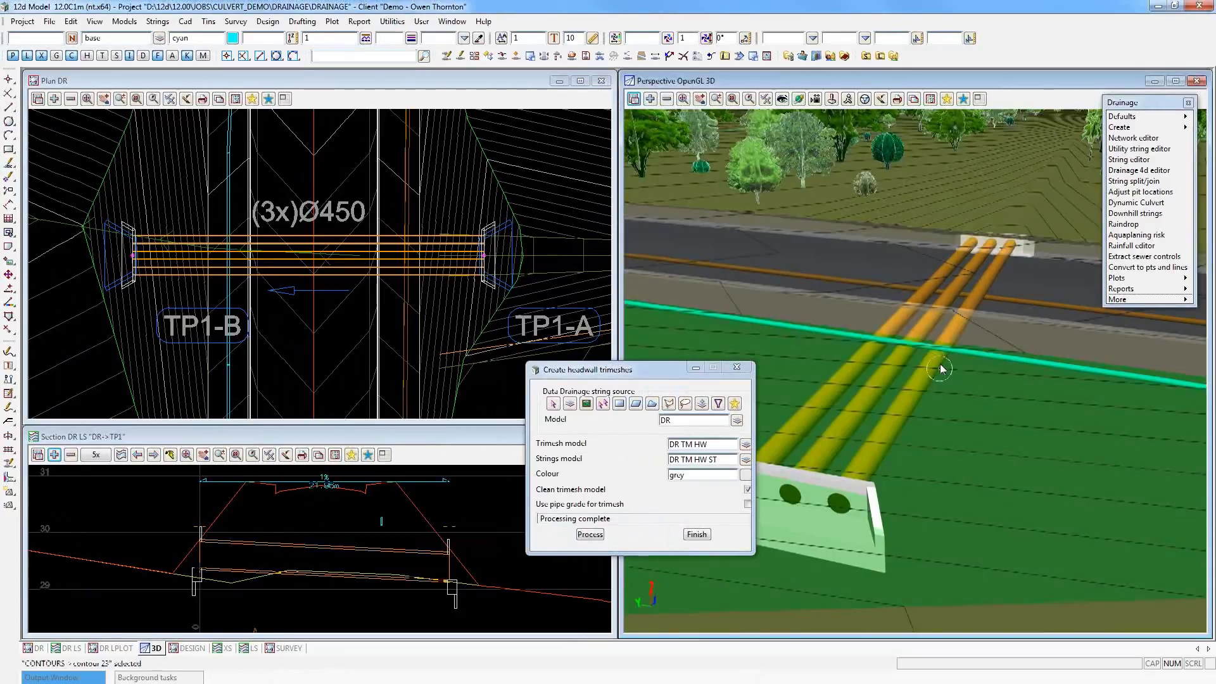
{"action": "left_click_drag", "start_coordinate": [940, 368], "coordinate": [879, 328]}
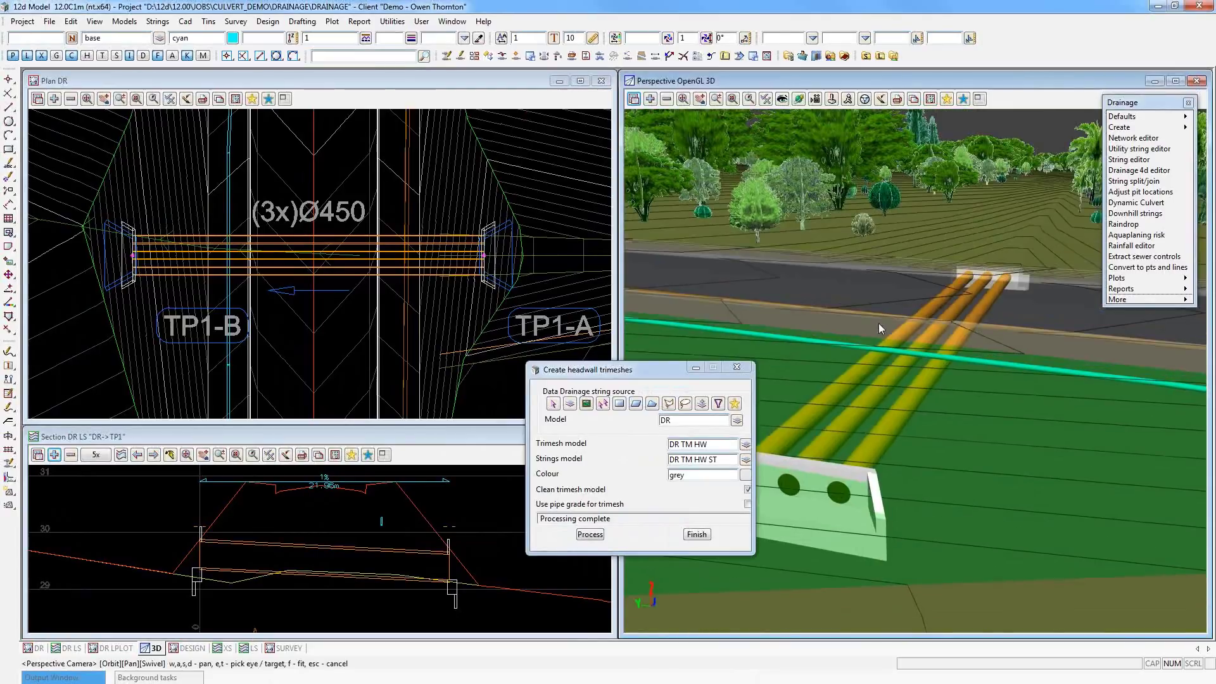
- Examine the culvert pipes and headwalls from several angles in the 3D view, with the headwall trimesh dialog moved clear
{"action": "left_click_drag", "start_coordinate": [667, 370], "coordinate": [81, 369]}
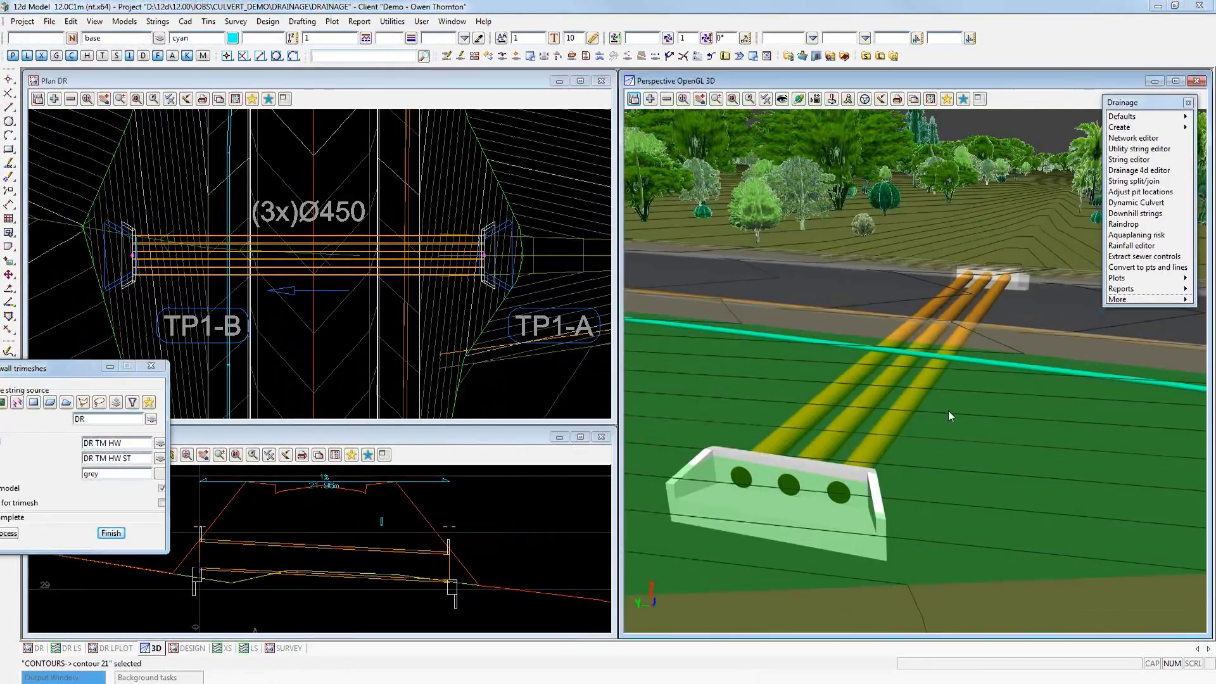
{"action": "left_click_drag", "start_coordinate": [949, 414], "coordinate": [909, 439]}
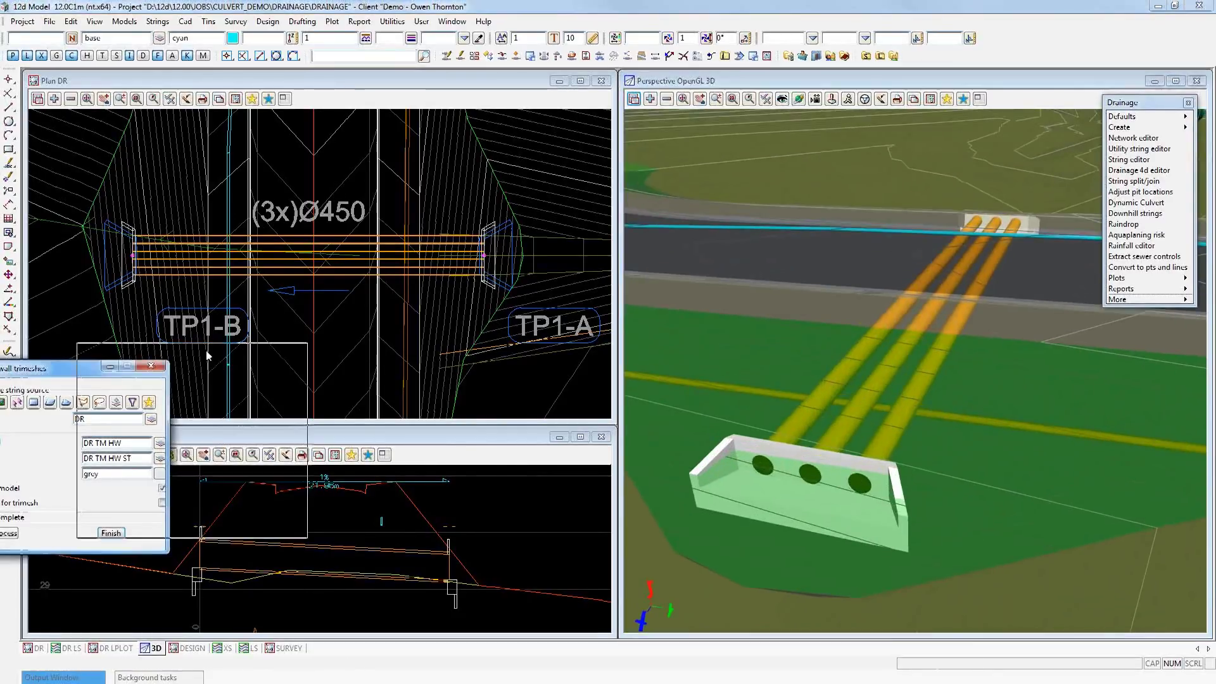
{"action": "left_click_drag", "start_coordinate": [45, 375], "coordinate": [182, 361]}
{"action": "left_click", "coordinate": [980, 400]}
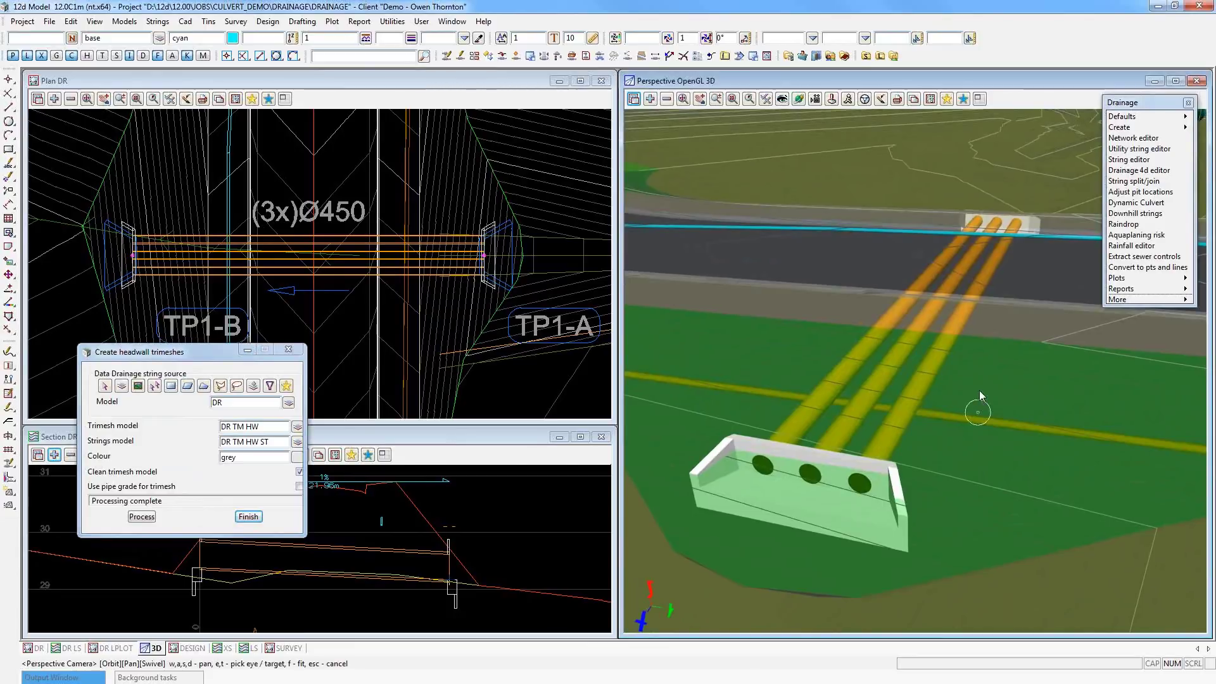
{"action": "left_click_drag", "start_coordinate": [979, 392], "coordinate": [965, 278]}
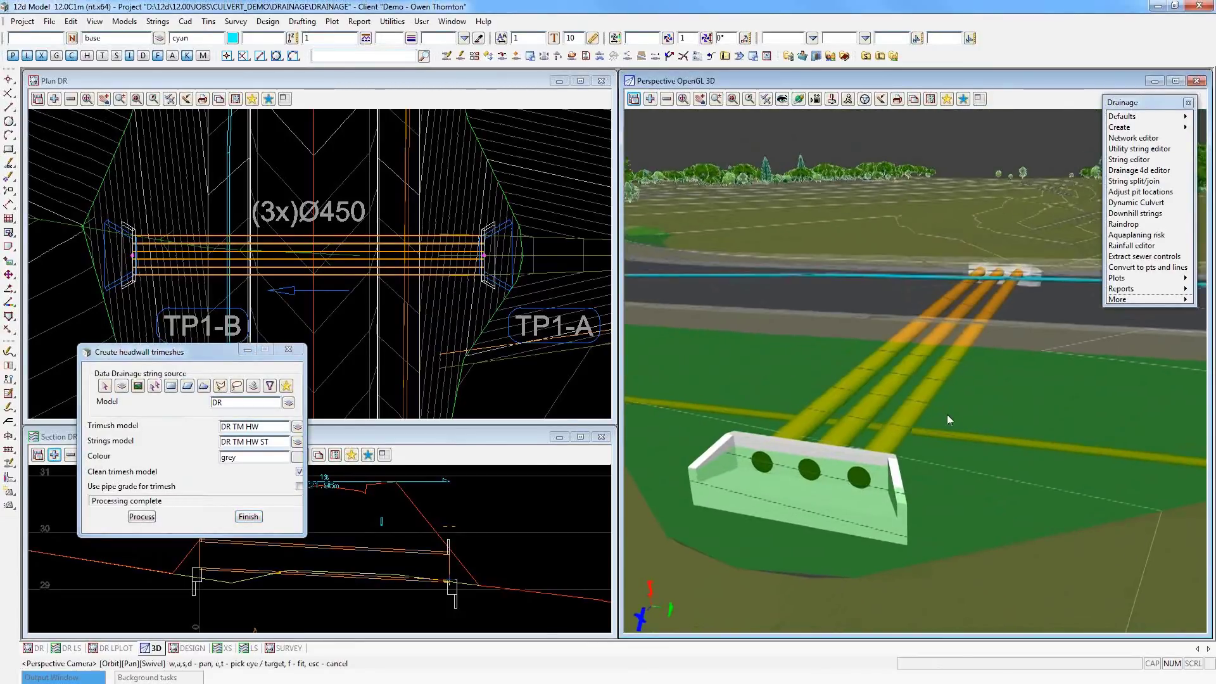
{"action": "left_click_drag", "start_coordinate": [947, 414], "coordinate": [990, 396]}
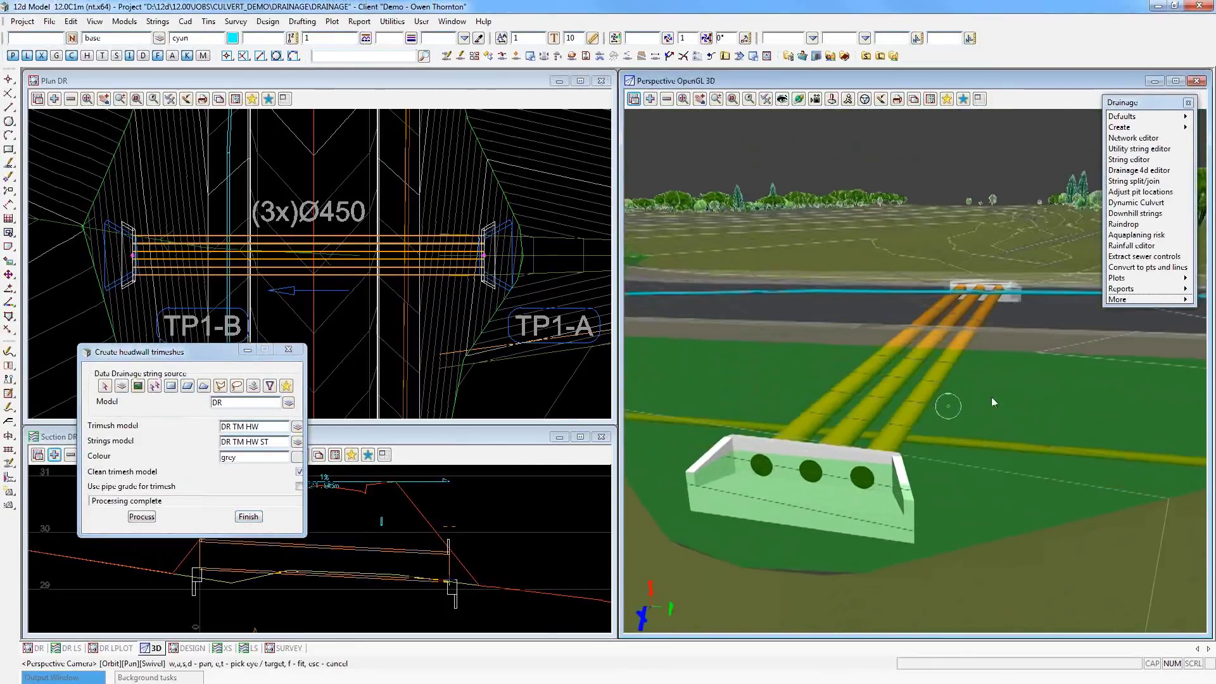
{"action": "left_click_drag", "start_coordinate": [854, 371], "coordinate": [1092, 413]}
{"action": "middle_click_drag", "start_coordinate": [799, 386], "coordinate": [903, 409]}
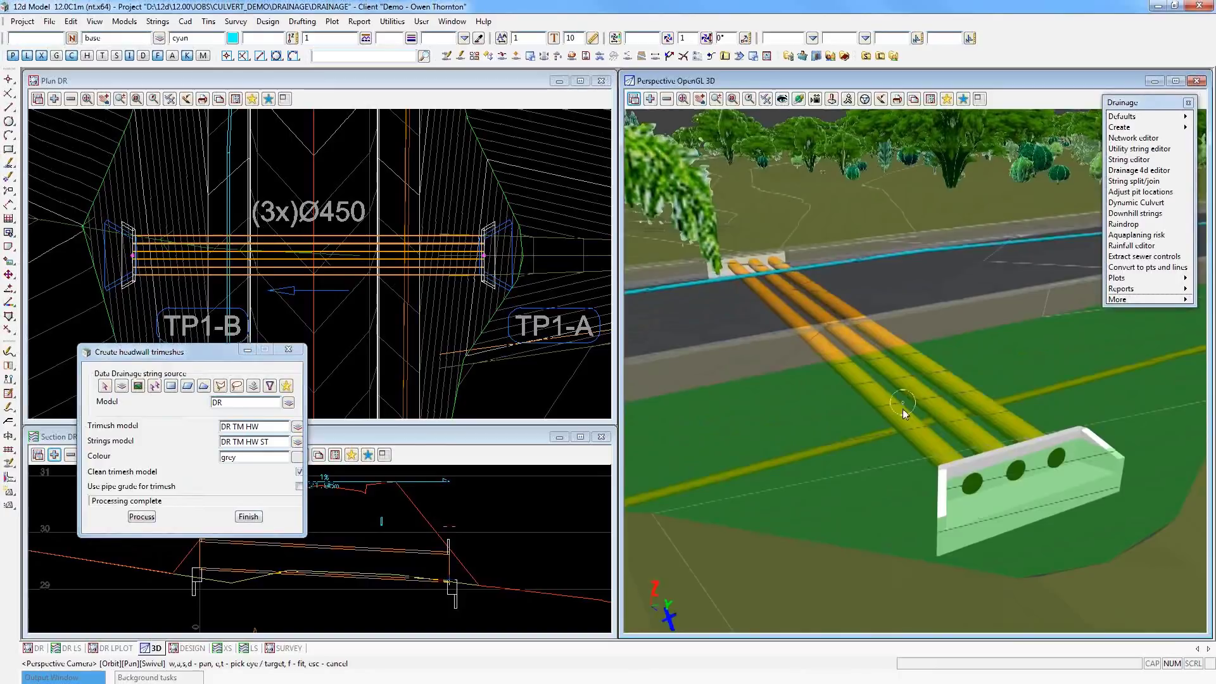
{"action": "left_click_drag", "start_coordinate": [904, 412], "coordinate": [895, 372]}
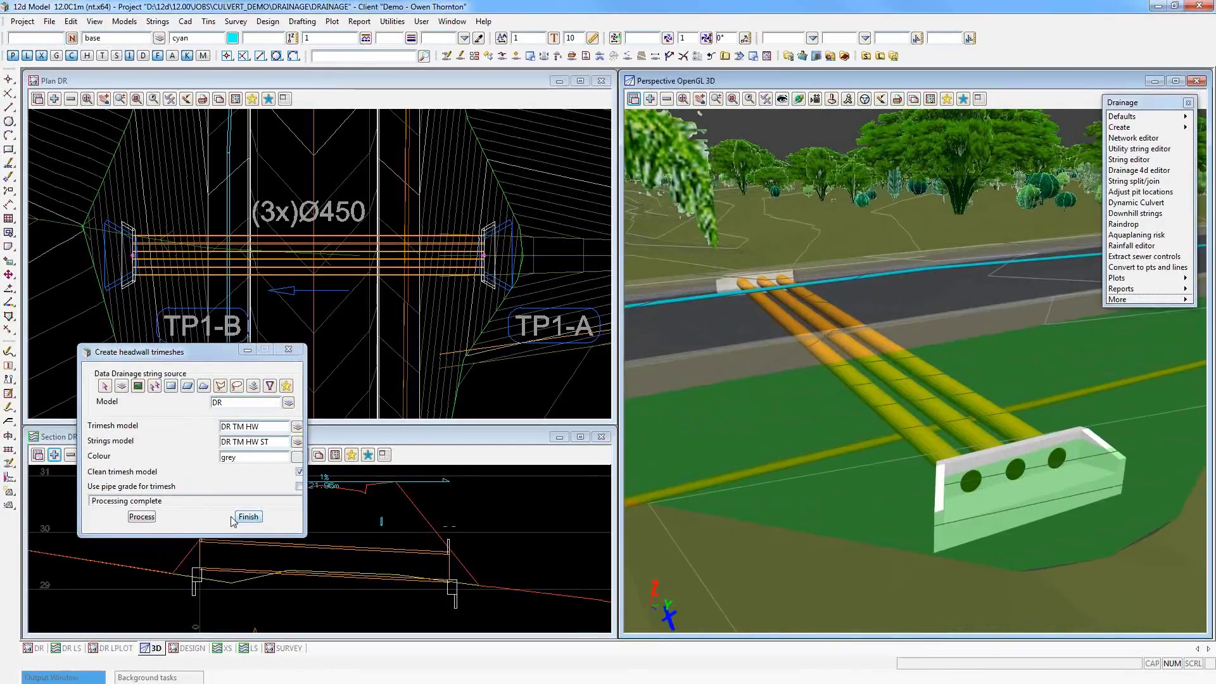
- Load the DR drainage model into the Network Editor and set pit TP1-A's type to HW 3x450
{"action": "left_click_drag", "start_coordinate": [203, 360], "coordinate": [474, 16]}
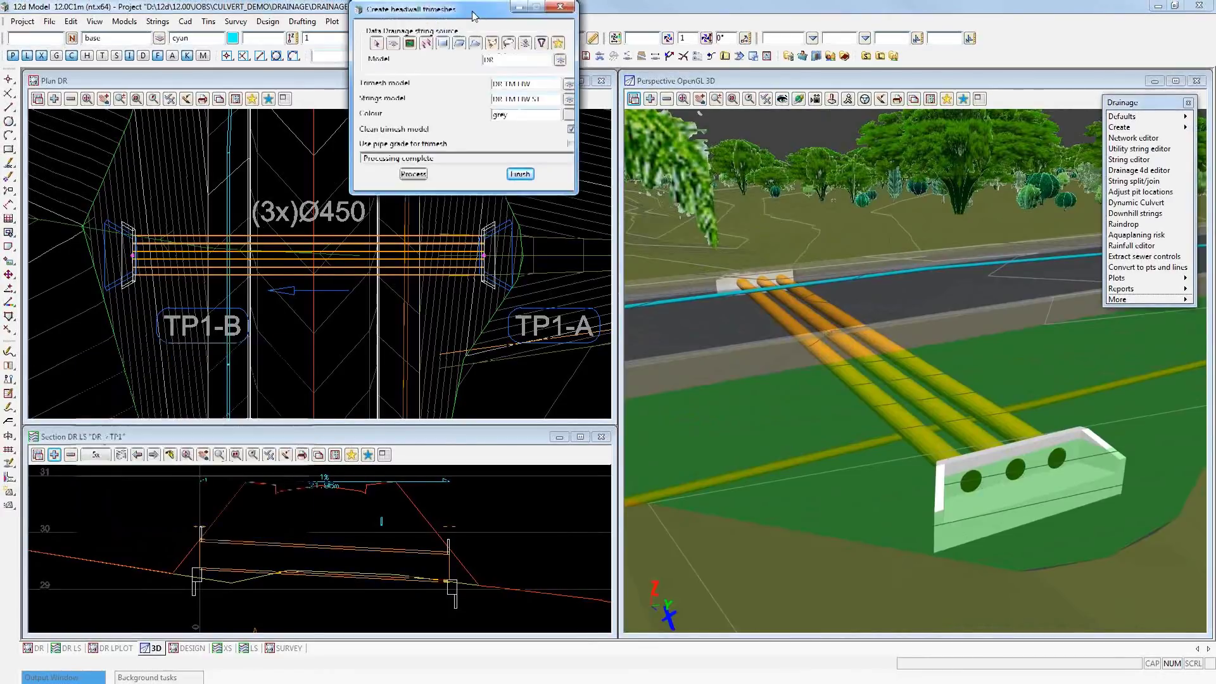
{"action": "left_click", "coordinate": [1152, 137]}
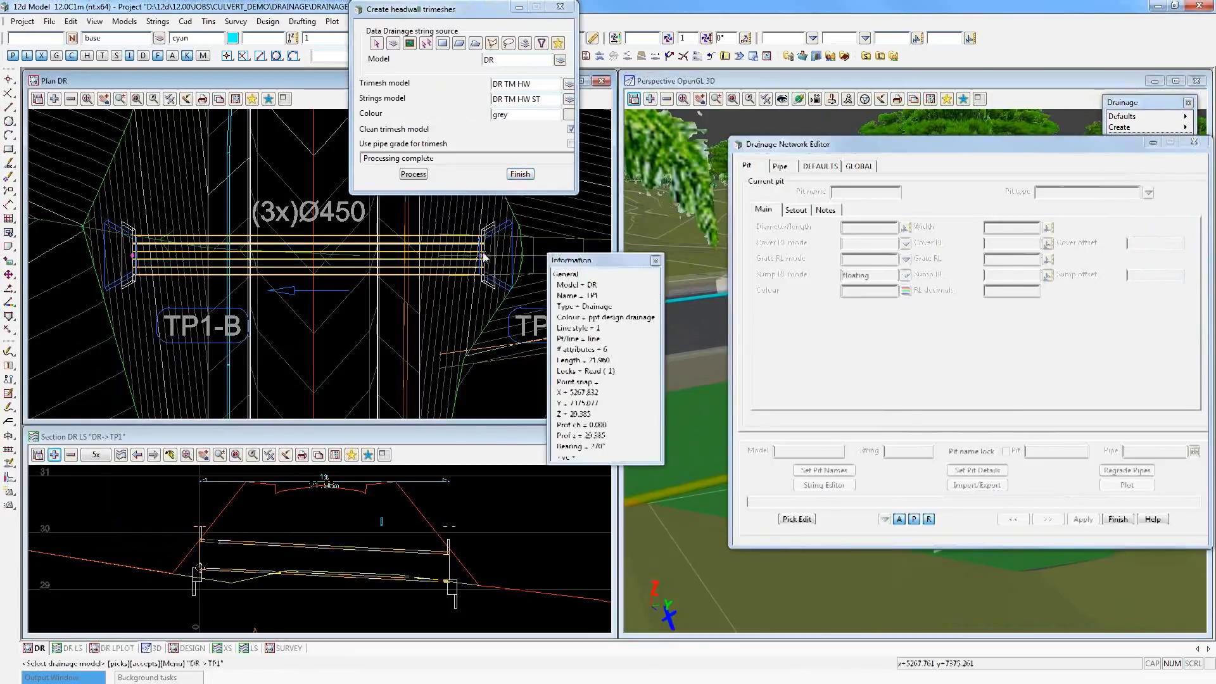
{"action": "left_click", "coordinate": [1148, 194]}
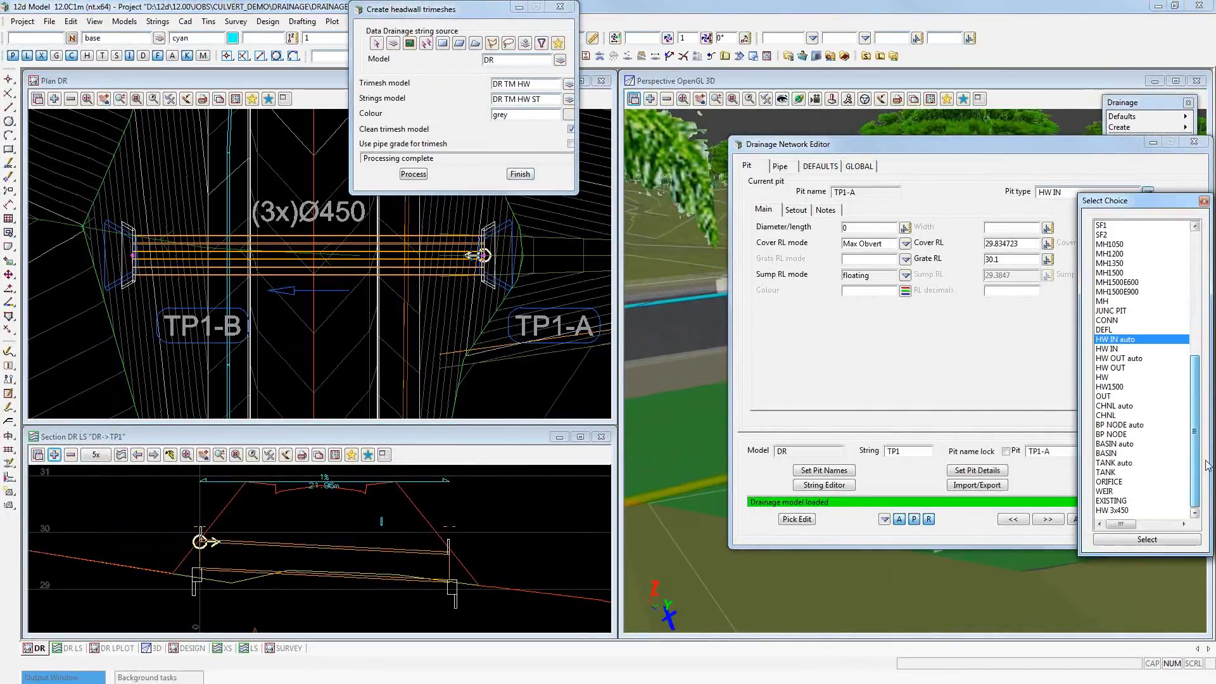
{"action": "left_click", "coordinate": [1116, 514]}
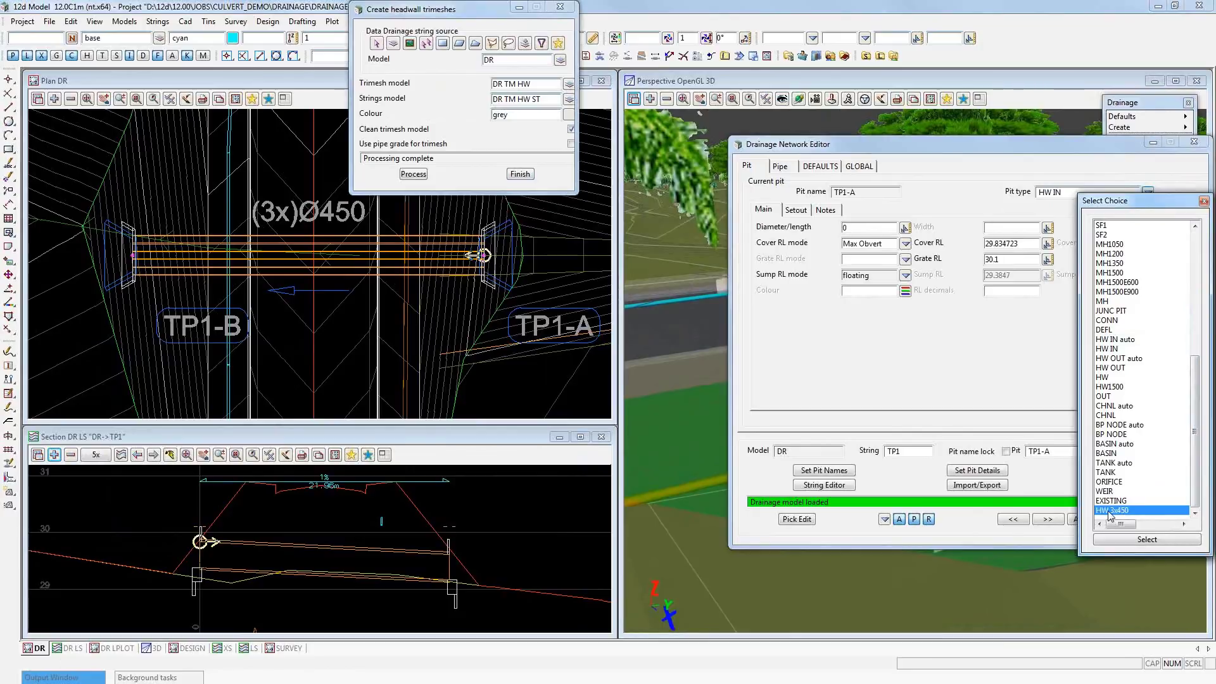
{"action": "double_click", "coordinate": [1110, 514]}
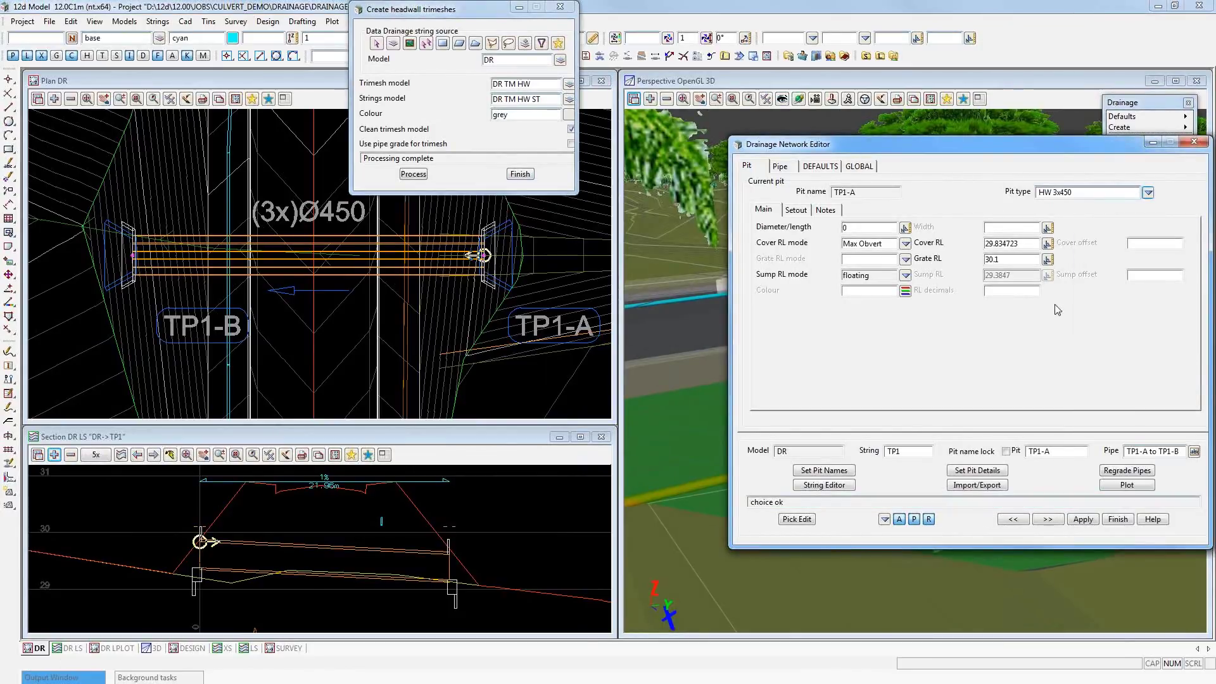
- Set pit TP1-B's type to HW 3x450 and update the pit details for the network
{"action": "left_click", "coordinate": [1048, 519]}
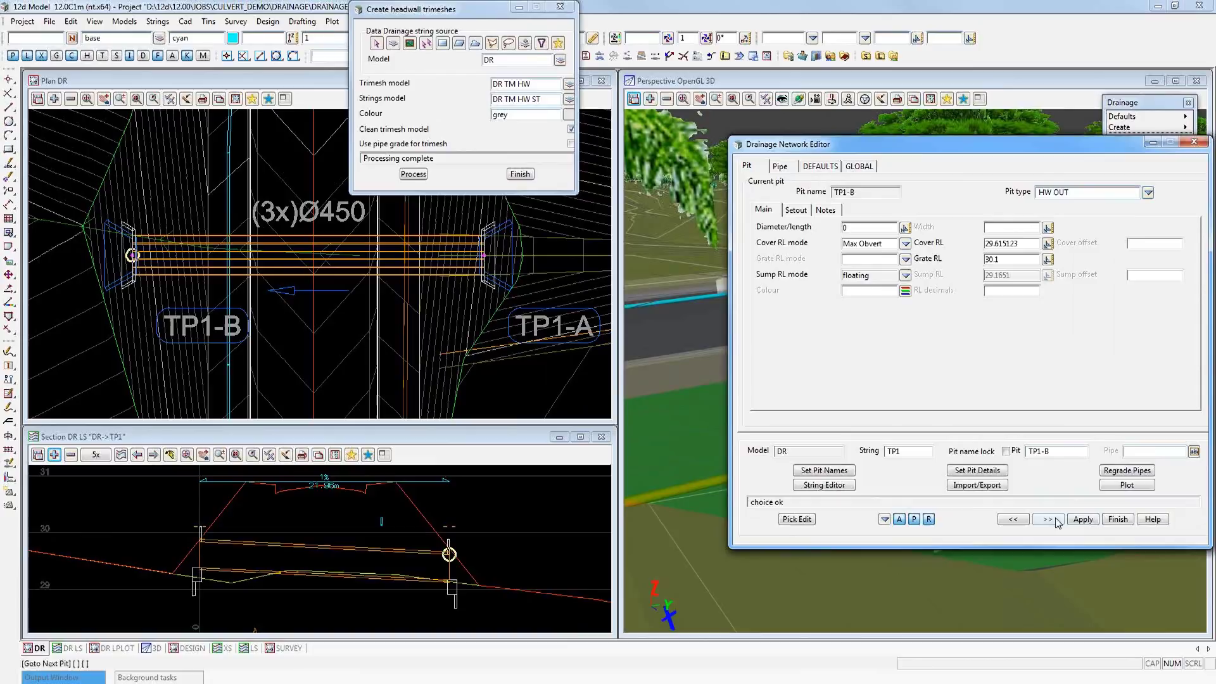
{"action": "left_click", "coordinate": [1147, 192]}
{"action": "scroll", "coordinate": [1198, 320], "scroll_direction": "down", "scroll_amount": 5}
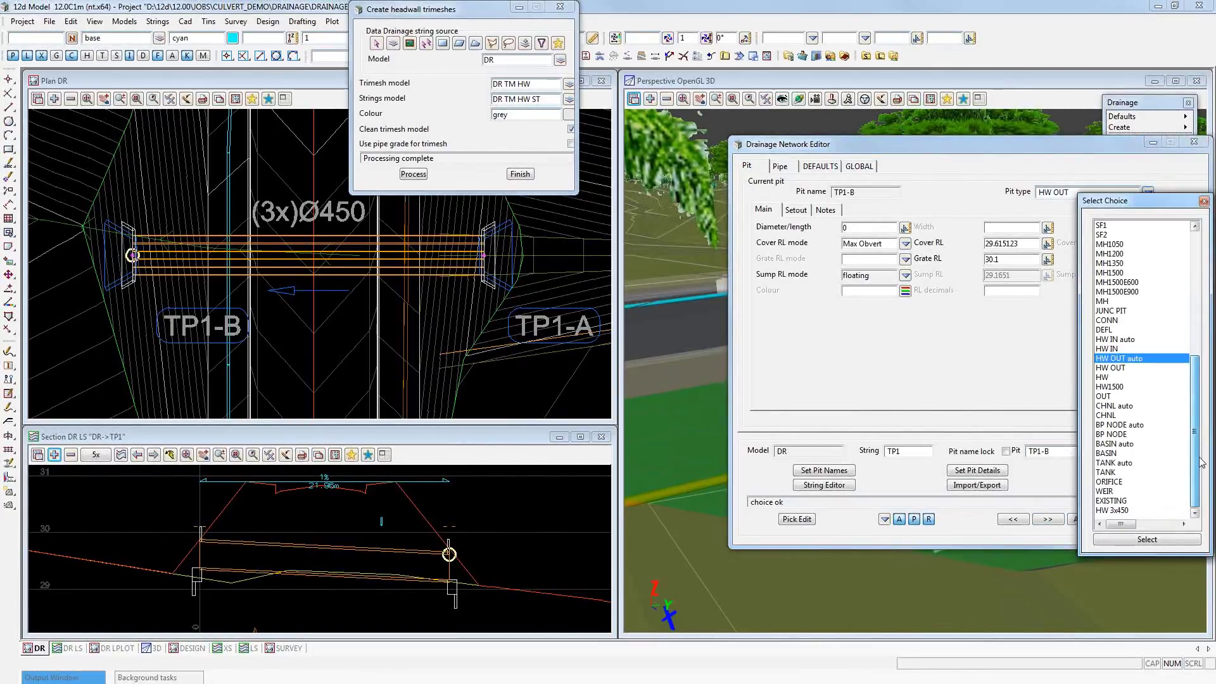
{"action": "double_click", "coordinate": [1110, 510]}
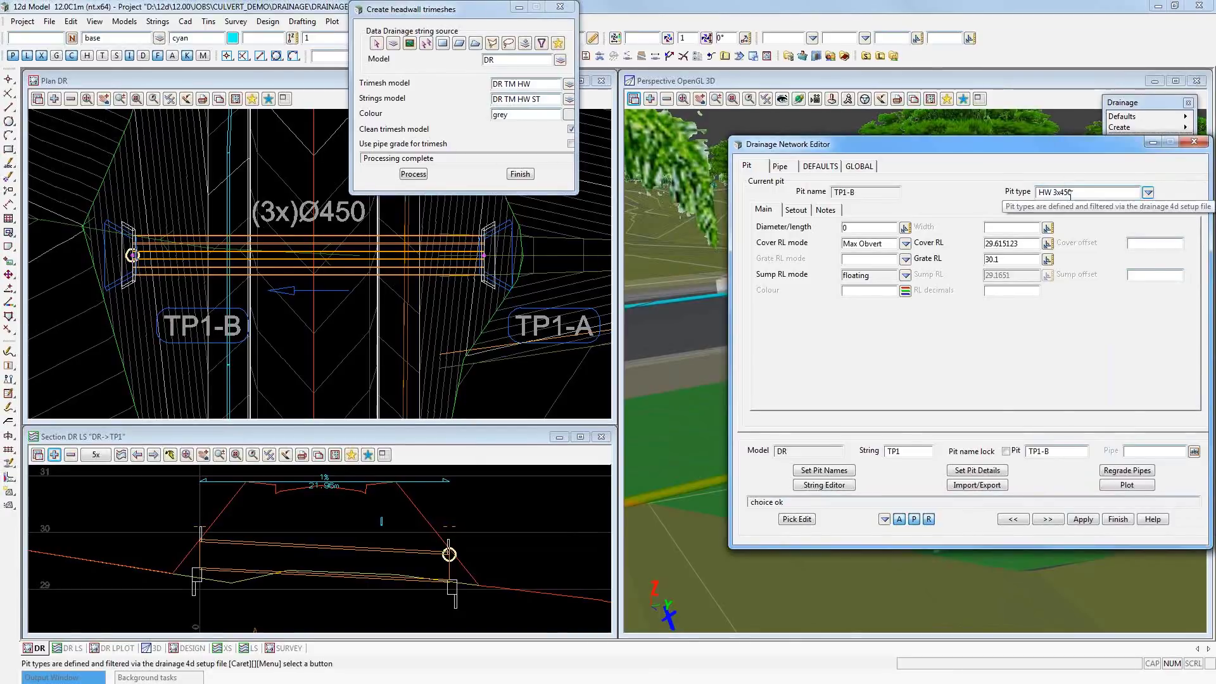
{"action": "left_click", "coordinate": [977, 471]}
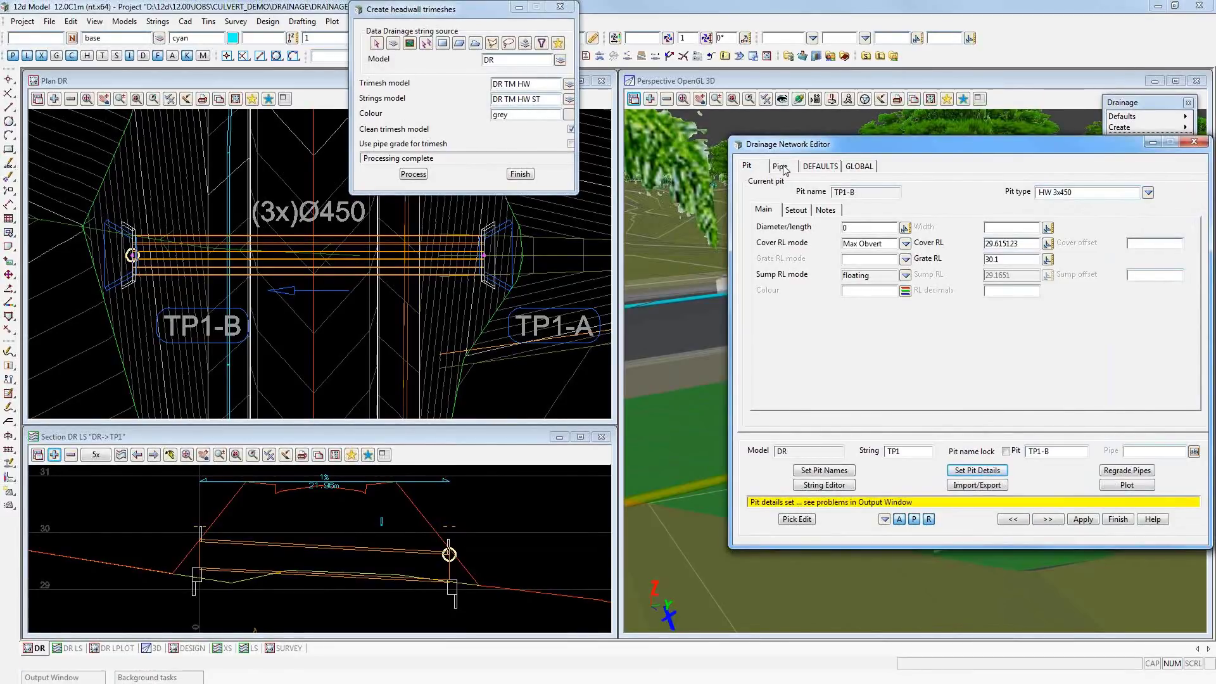
- Set the TP1-A to TP1-B pipe separation to 0.3 and refresh the pit details, pipe grades and plots
{"action": "left_click", "coordinate": [1013, 517]}
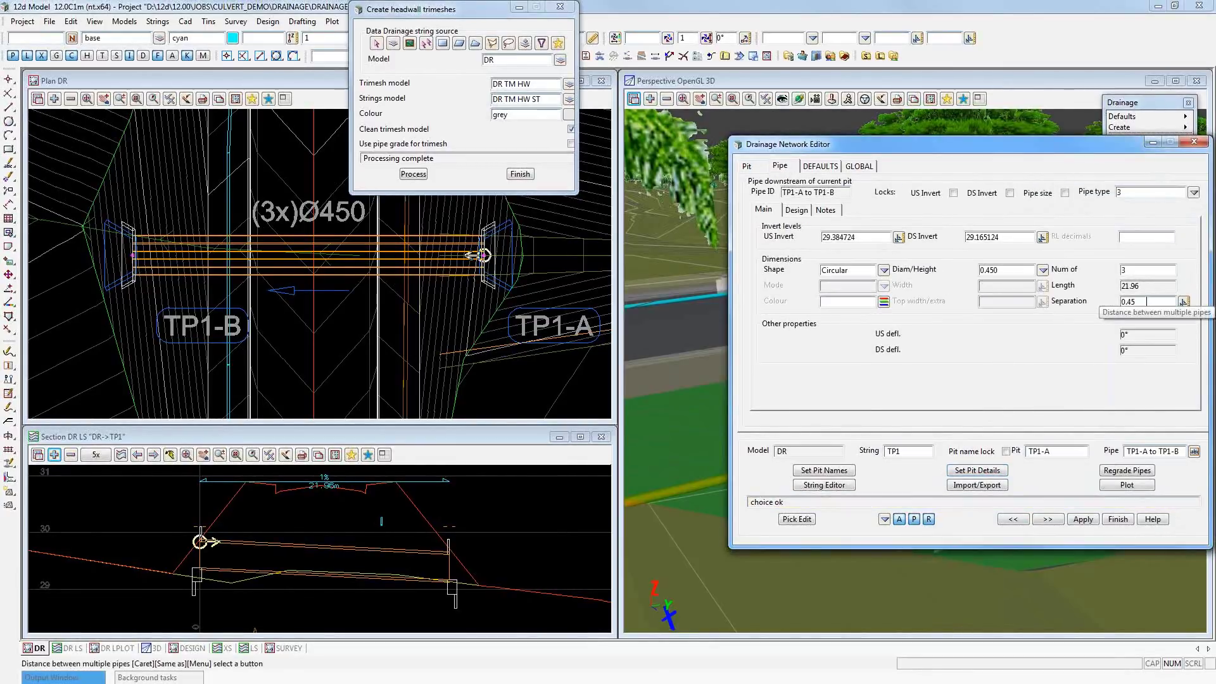
{"action": "left_click_drag", "start_coordinate": [1145, 302], "coordinate": [975, 327]}
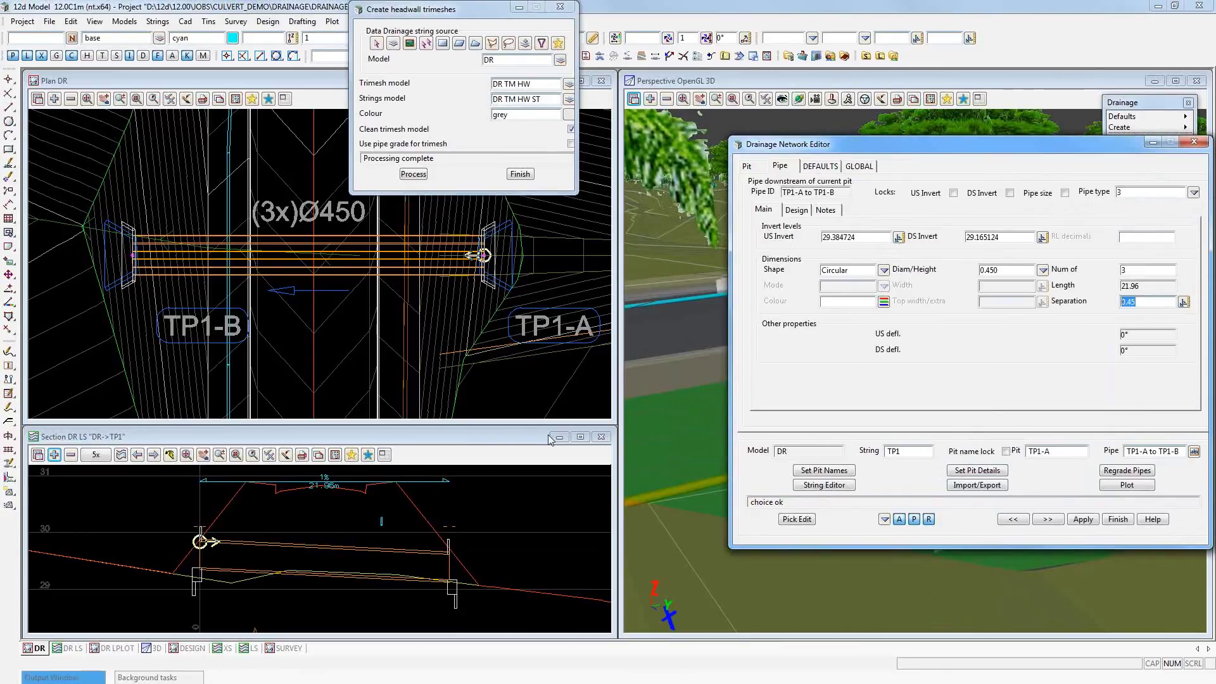
{"action": "type", "text": "0.3"}
{"action": "left_click", "coordinate": [971, 470]}
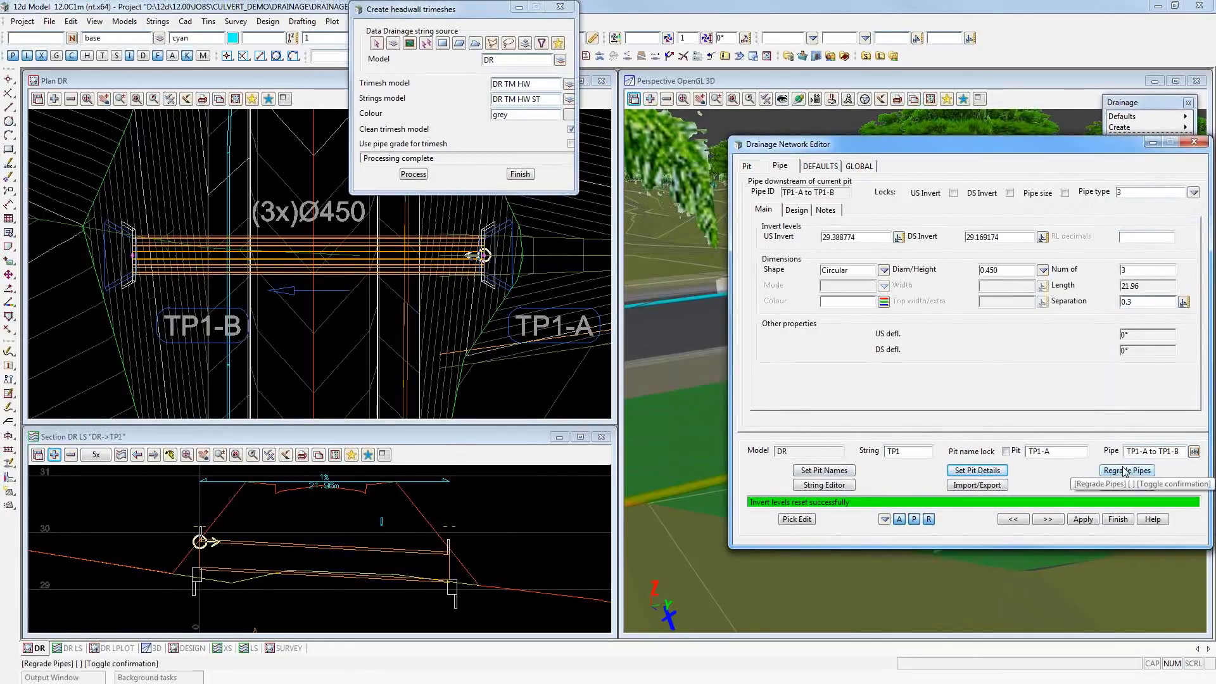
{"action": "left_click", "coordinate": [1130, 470]}
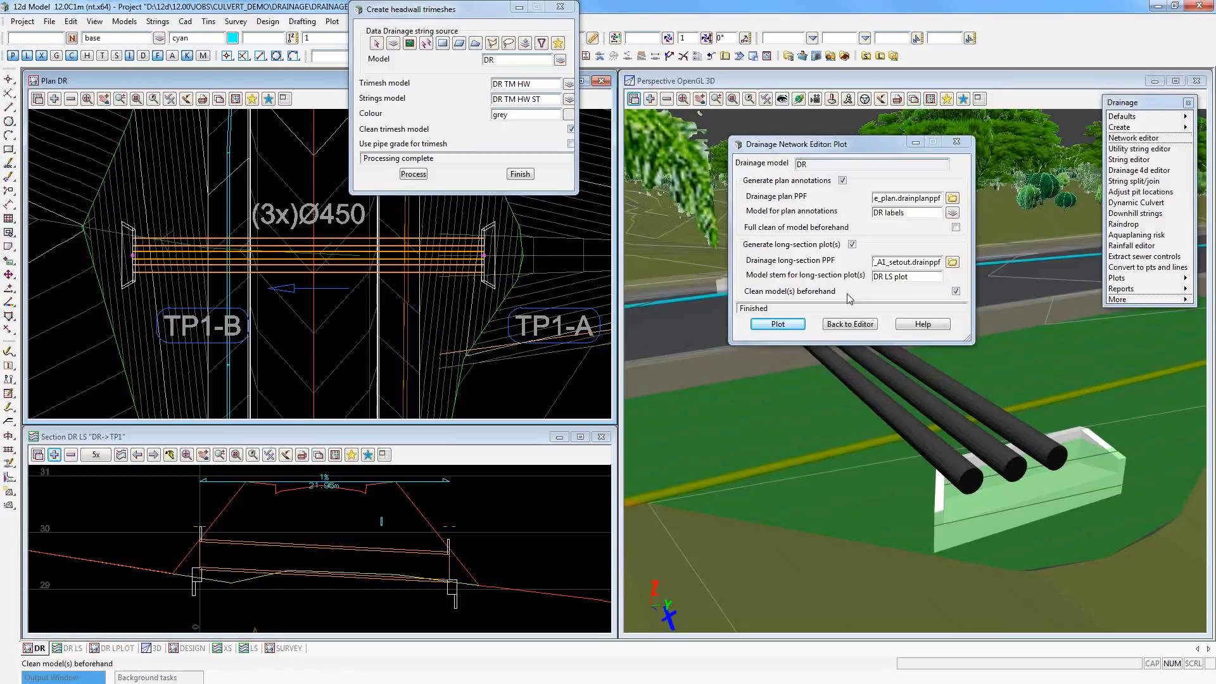
- Leave plotting, close the Network Editor and regenerate the headwall trimeshes for the DR model
{"action": "left_click", "coordinate": [851, 324]}
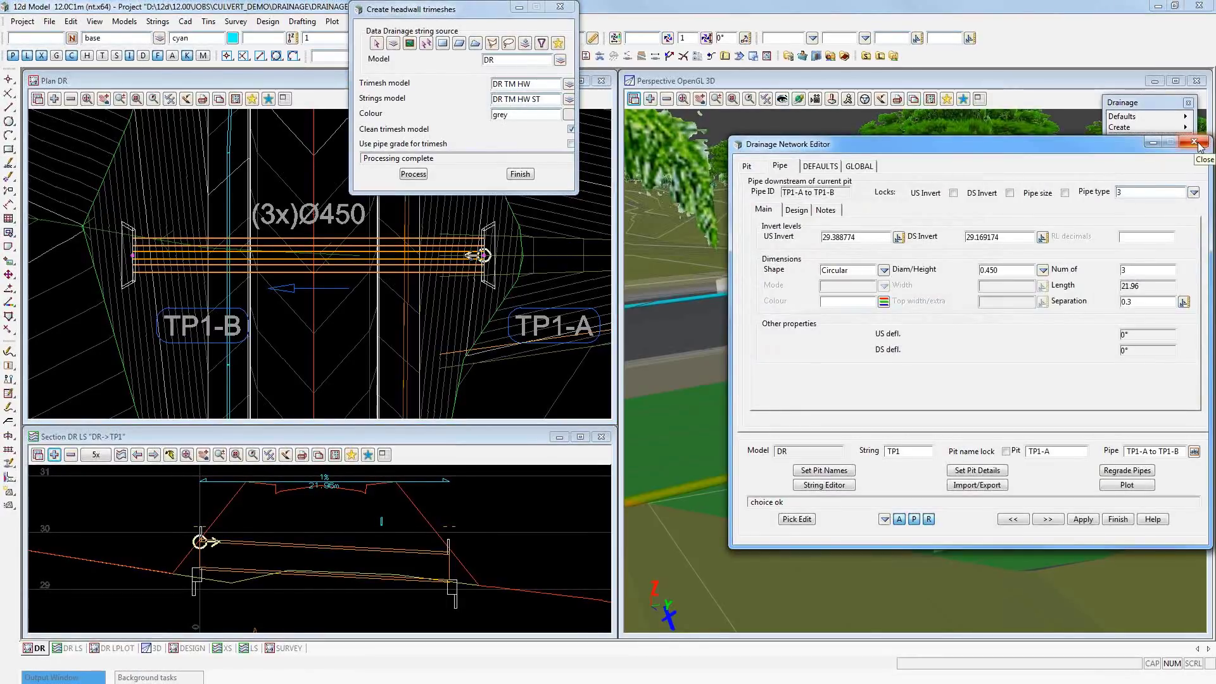
{"action": "left_click", "coordinate": [1194, 144]}
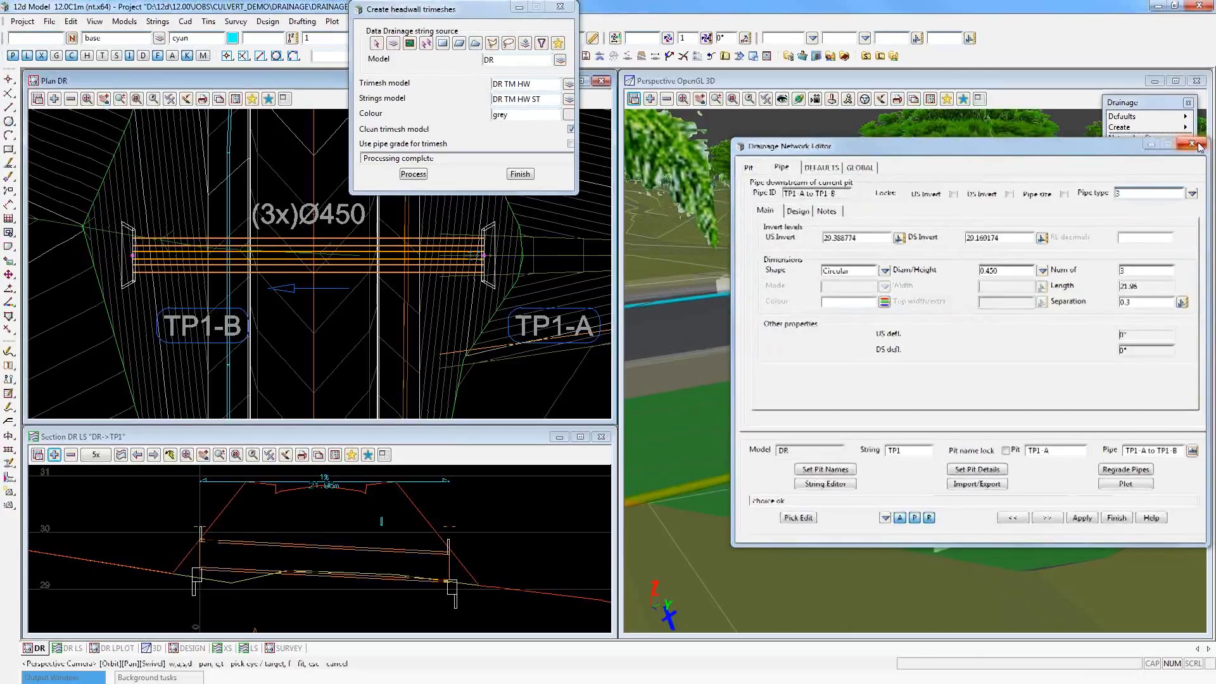
{"action": "left_click", "coordinate": [412, 175]}
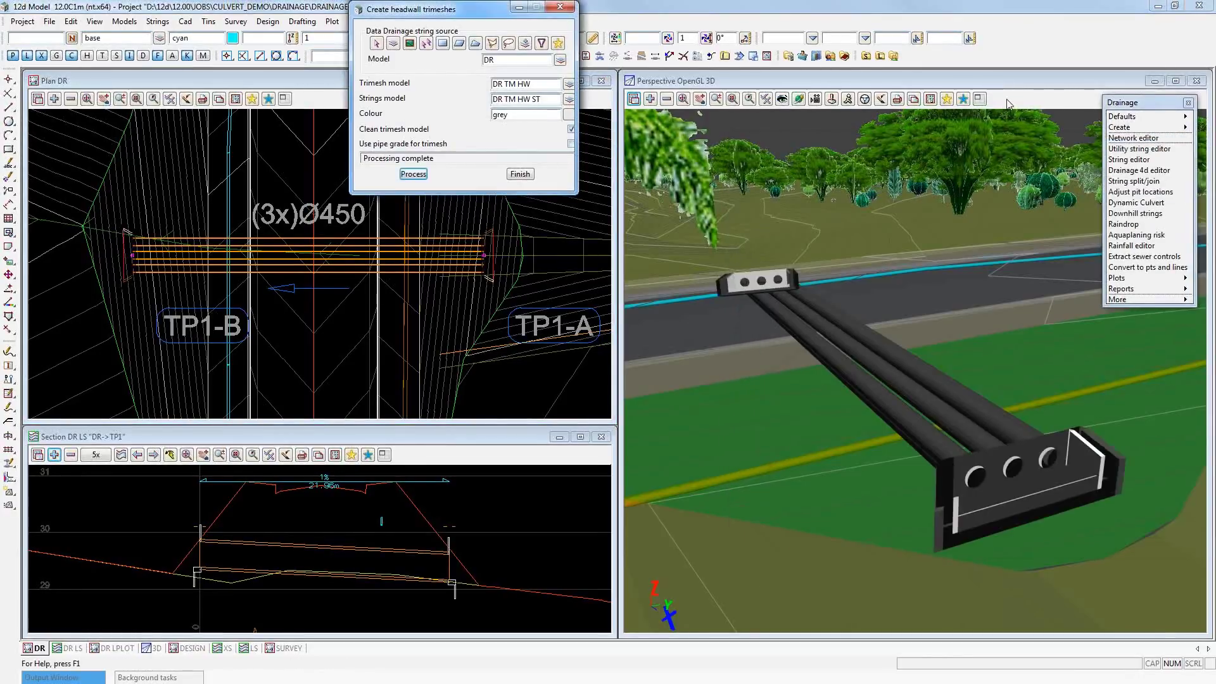
- Examine the regenerated headwall and its three pipe openings up close and from several angles in the 3D view
{"action": "left_click", "coordinate": [978, 315]}
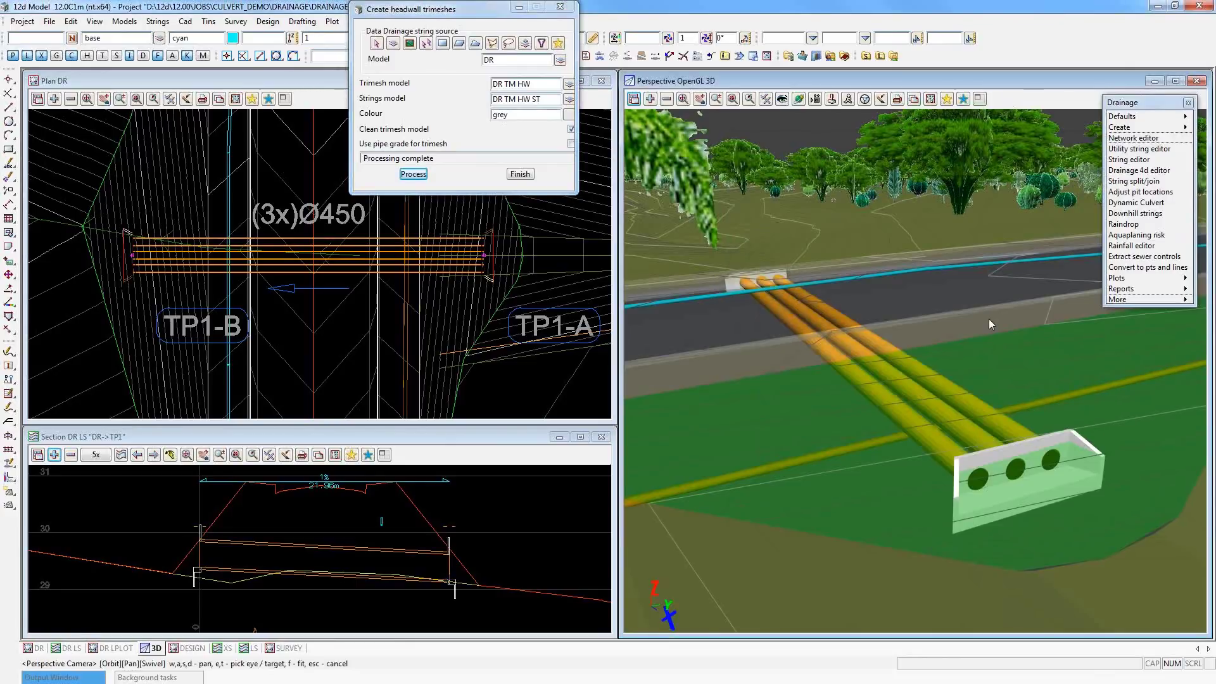
{"action": "left_click_drag", "start_coordinate": [990, 312], "coordinate": [772, 358]}
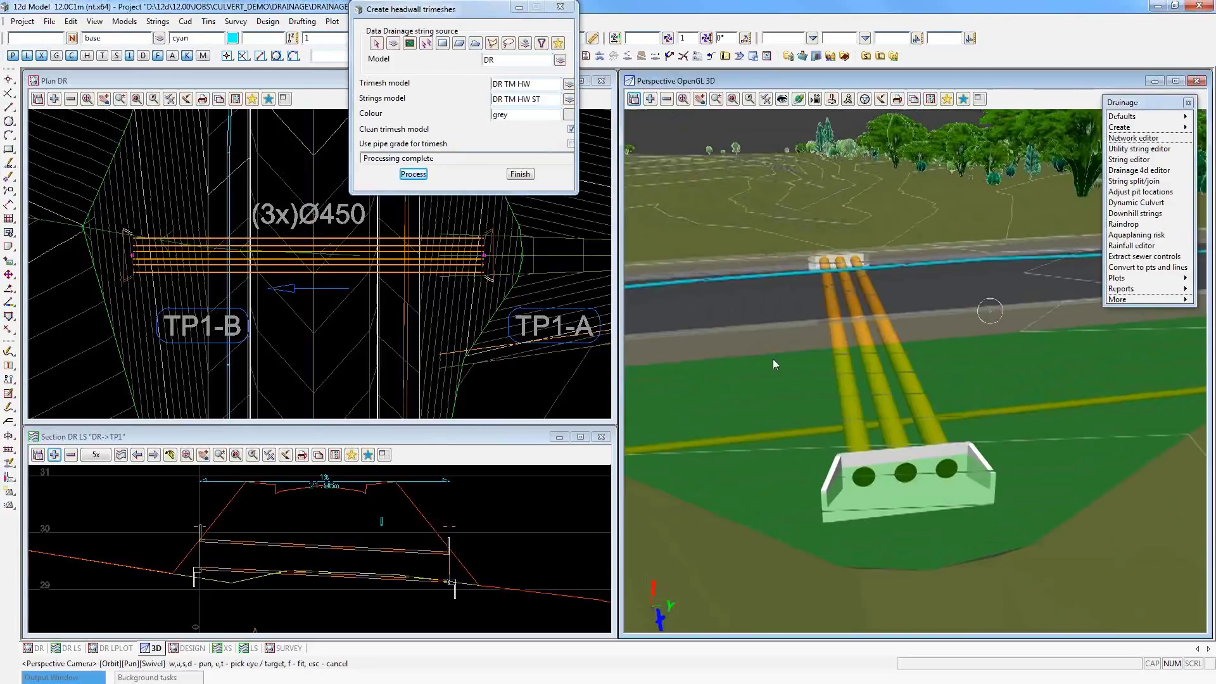
{"action": "scroll", "coordinate": [892, 470], "scroll_direction": "up", "scroll_amount": 3}
{"action": "left_click_drag", "start_coordinate": [891, 470], "coordinate": [831, 384]}
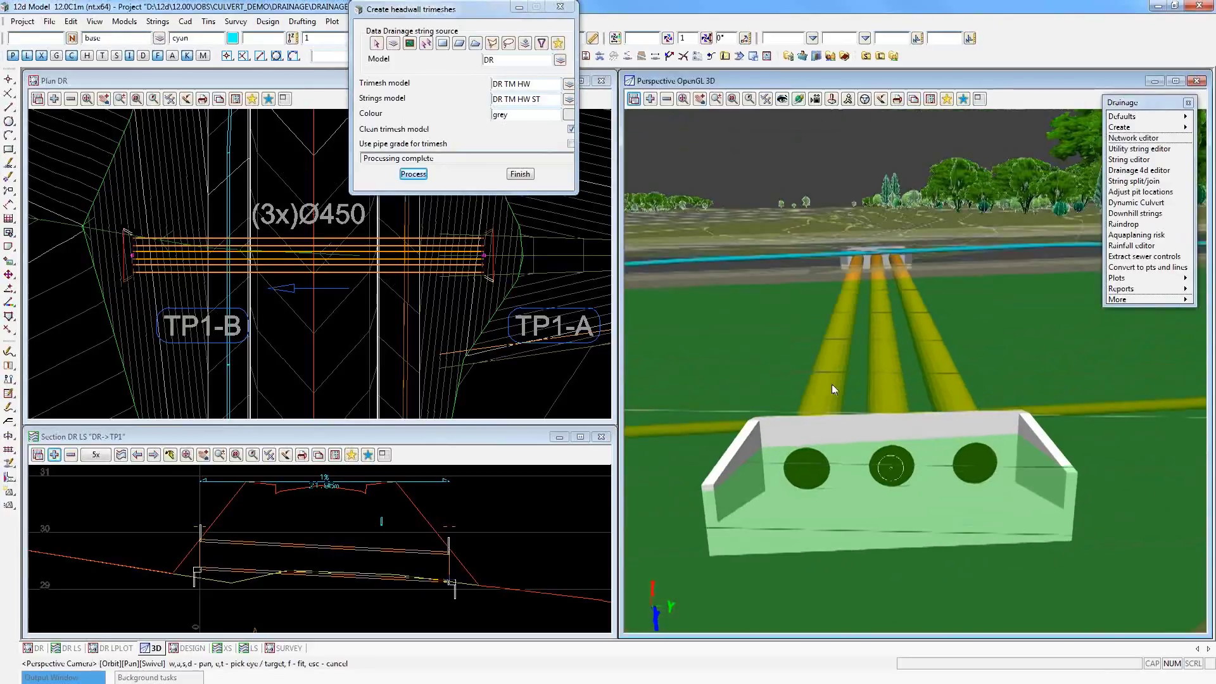
{"action": "left_click_drag", "start_coordinate": [986, 313], "coordinate": [789, 398]}
{"action": "scroll", "coordinate": [788, 393], "scroll_direction": "up", "scroll_amount": 3}
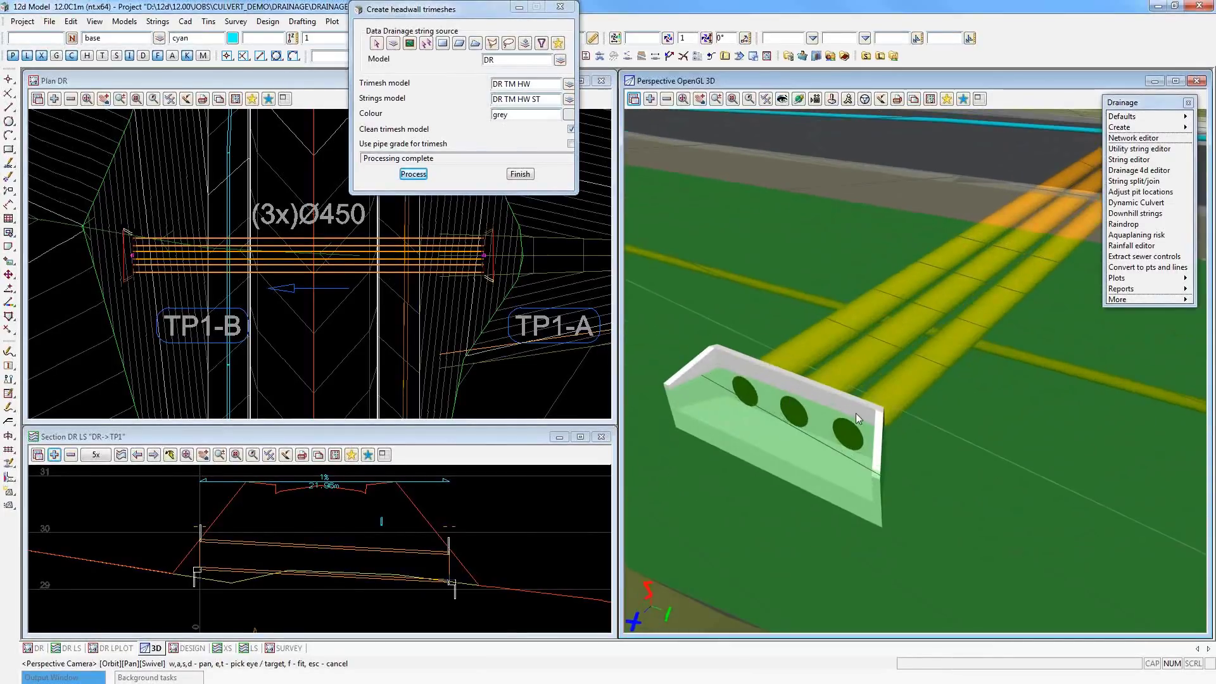
{"action": "left_click_drag", "start_coordinate": [874, 389], "coordinate": [868, 314]}
{"action": "mouse_move", "coordinate": [806, 422]}
{"action": "left_mouse_down"}
{"action": "mouse_move", "coordinate": [819, 376]}
{"action": "mouse_move", "coordinate": [809, 439]}
{"action": "left_mouse_up"}
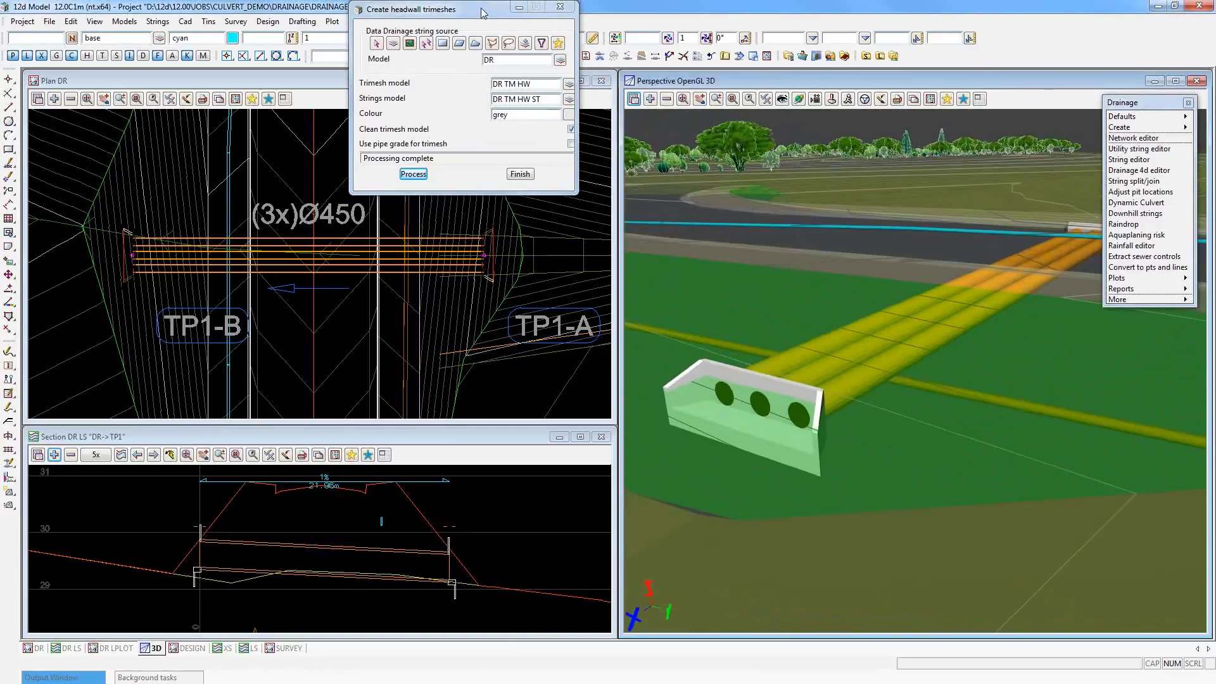
- Recolour the regenerated headwall strings in the DR plan view to grey
{"action": "left_click_drag", "start_coordinate": [483, 13], "coordinate": [194, 97]}
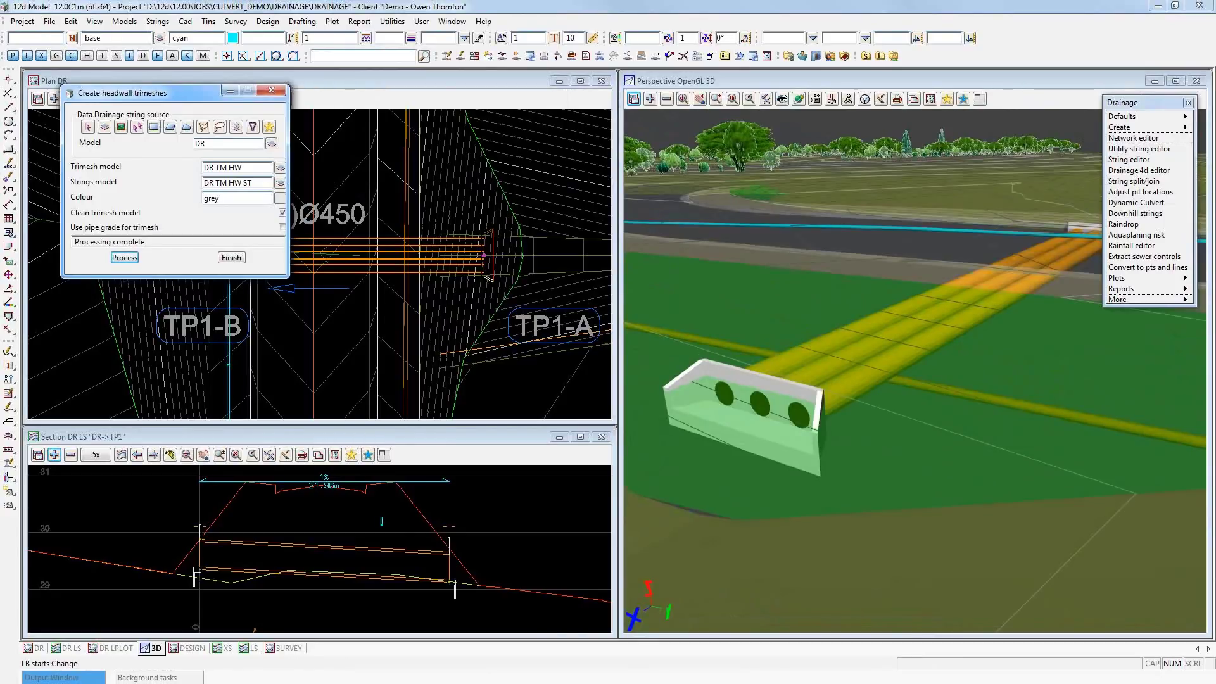
{"action": "left_click", "coordinate": [477, 105]}
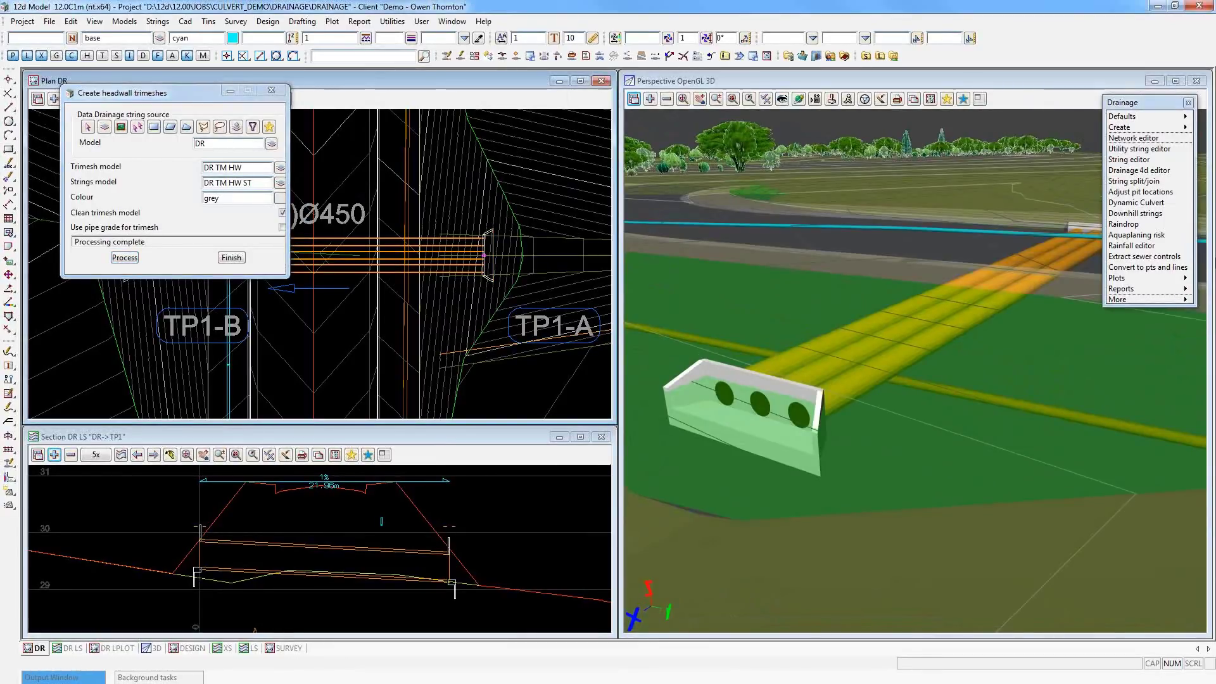
- Open the working folder's drainage.4d file and review the headwall dimensions in HW 3x450's user defined attributes
{"action": "left_click", "coordinate": [1166, 171]}
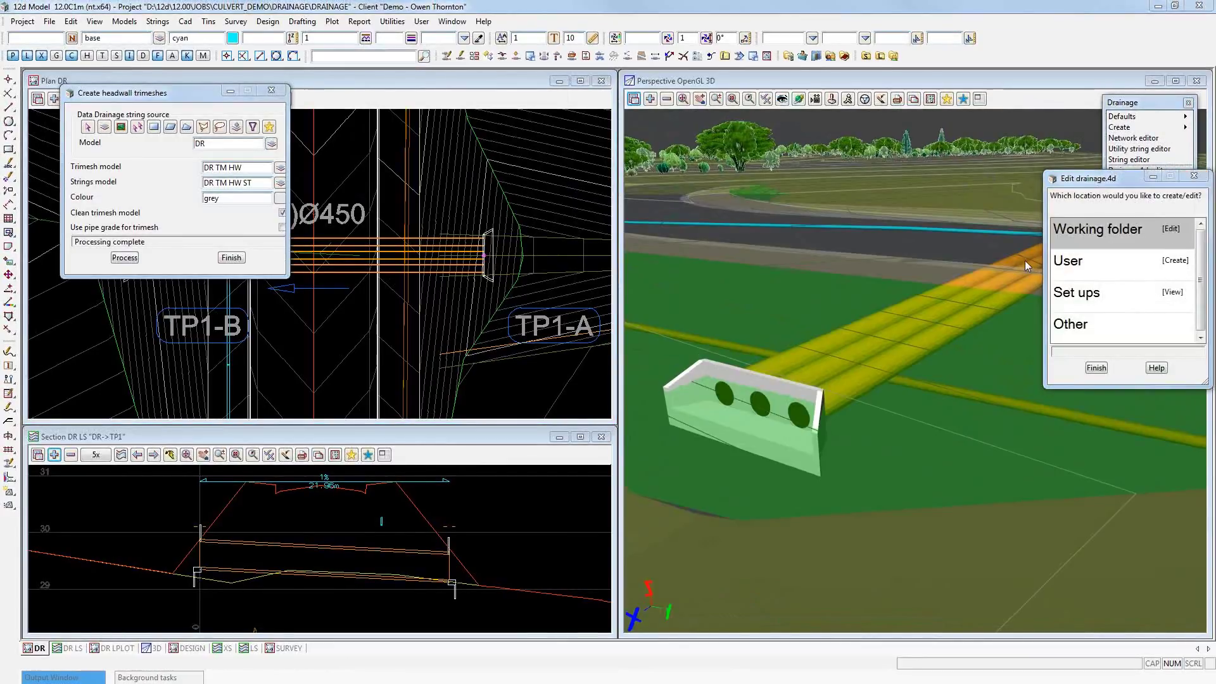
{"action": "left_click", "coordinate": [1102, 229]}
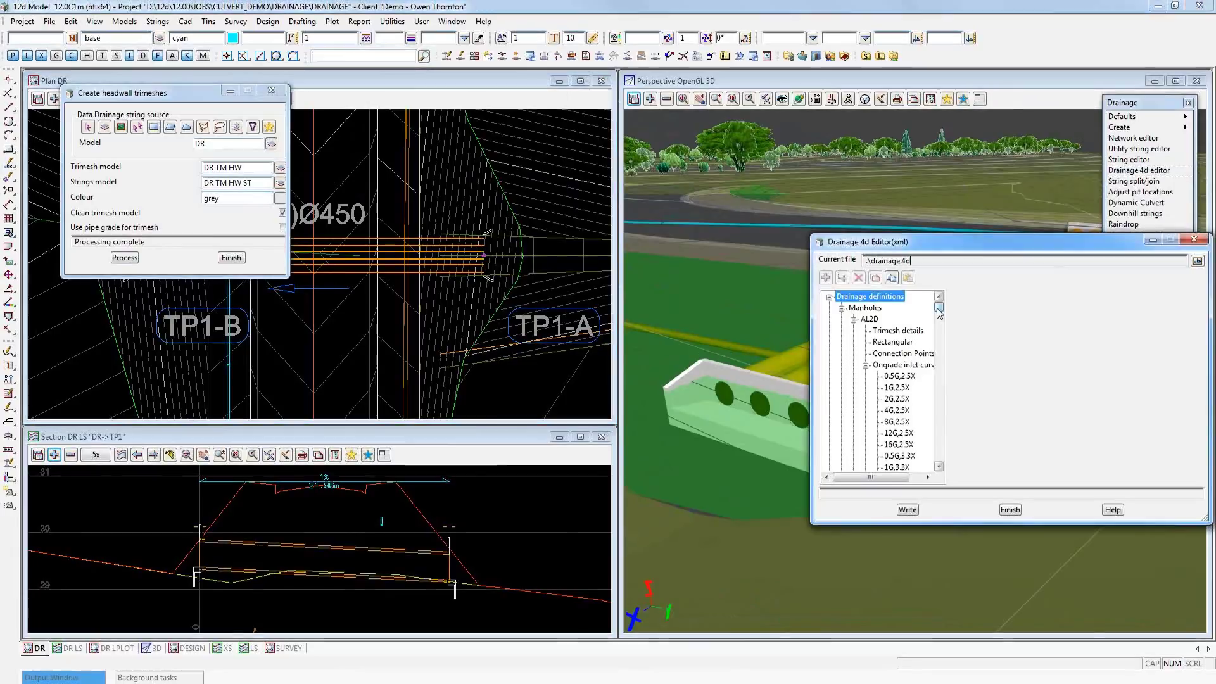
{"action": "left_click_drag", "start_coordinate": [939, 310], "coordinate": [959, 445]}
{"action": "left_click", "coordinate": [875, 355]}
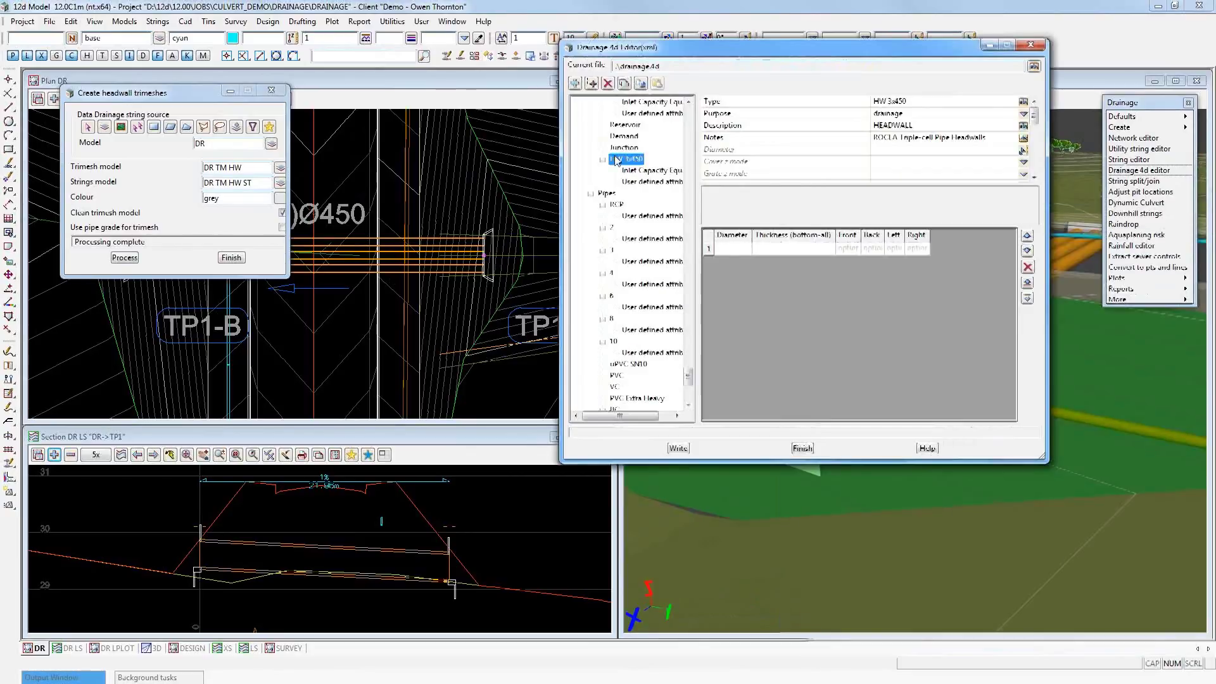
{"action": "left_click", "coordinate": [656, 181]}
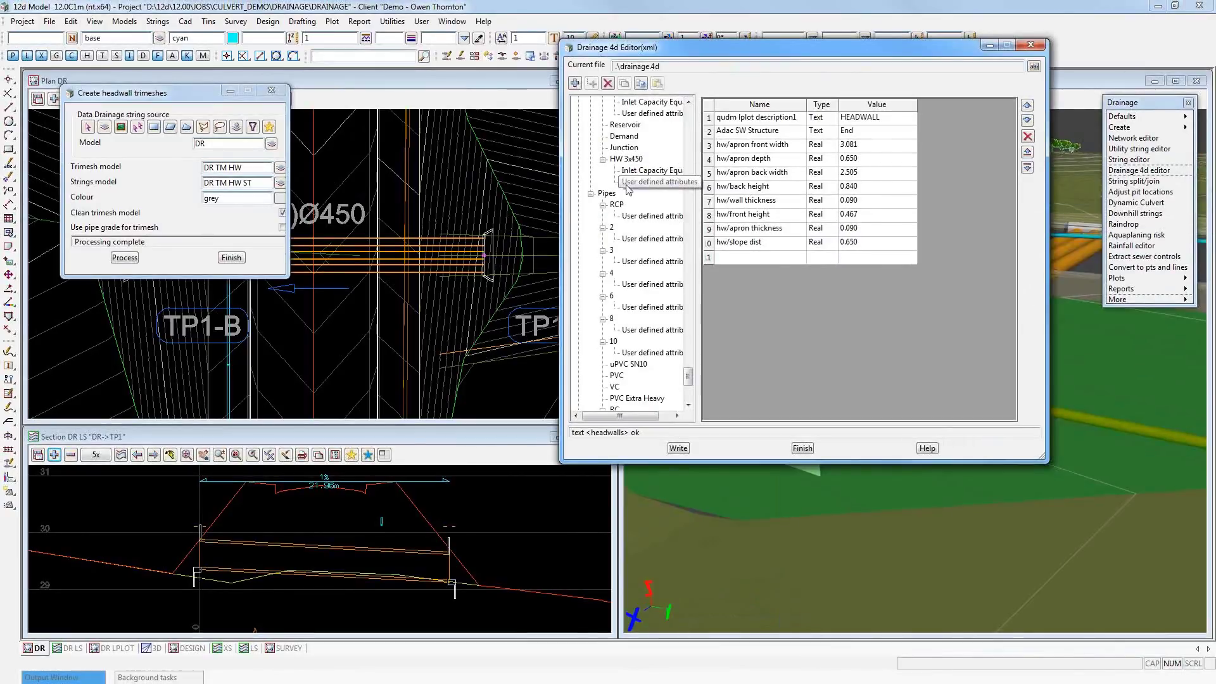
{"action": "left_click_drag", "start_coordinate": [746, 145], "coordinate": [755, 246]}
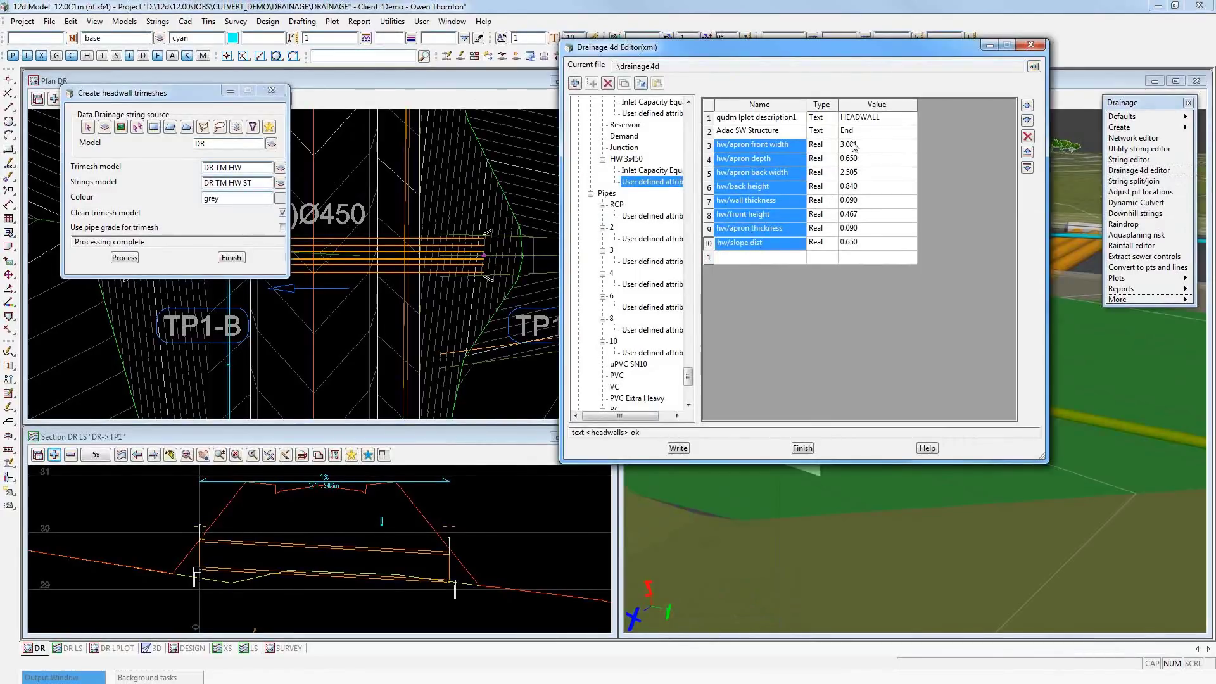
- Review the headwall dimension values of HW 3x450 and close the drainage.4d editor
{"action": "left_click_drag", "start_coordinate": [855, 145], "coordinate": [859, 243]}
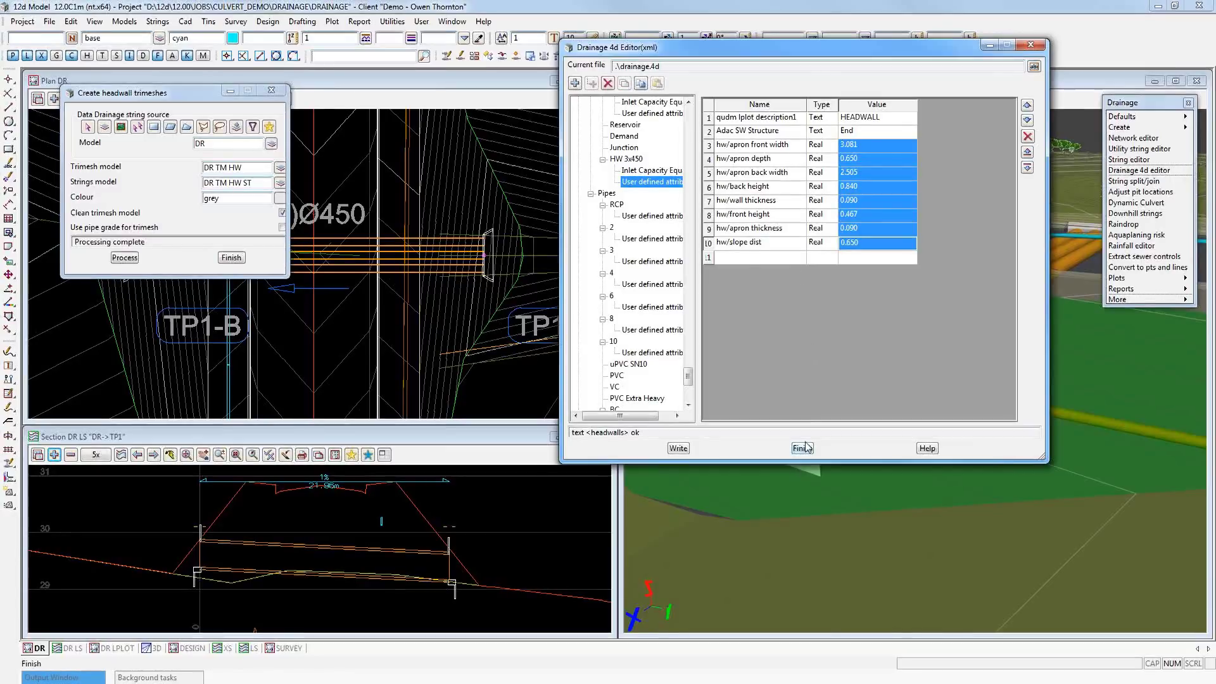
{"action": "left_click_drag", "start_coordinate": [650, 182], "coordinate": [762, 153]}
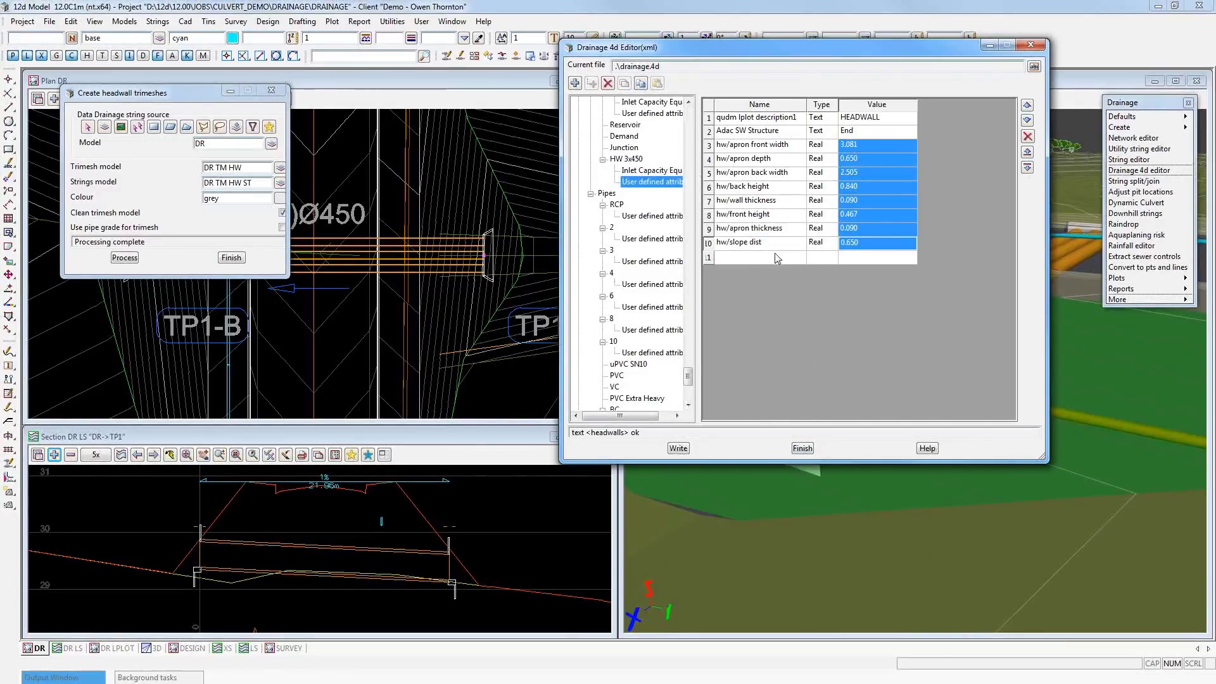
{"action": "left_click", "coordinate": [801, 447]}
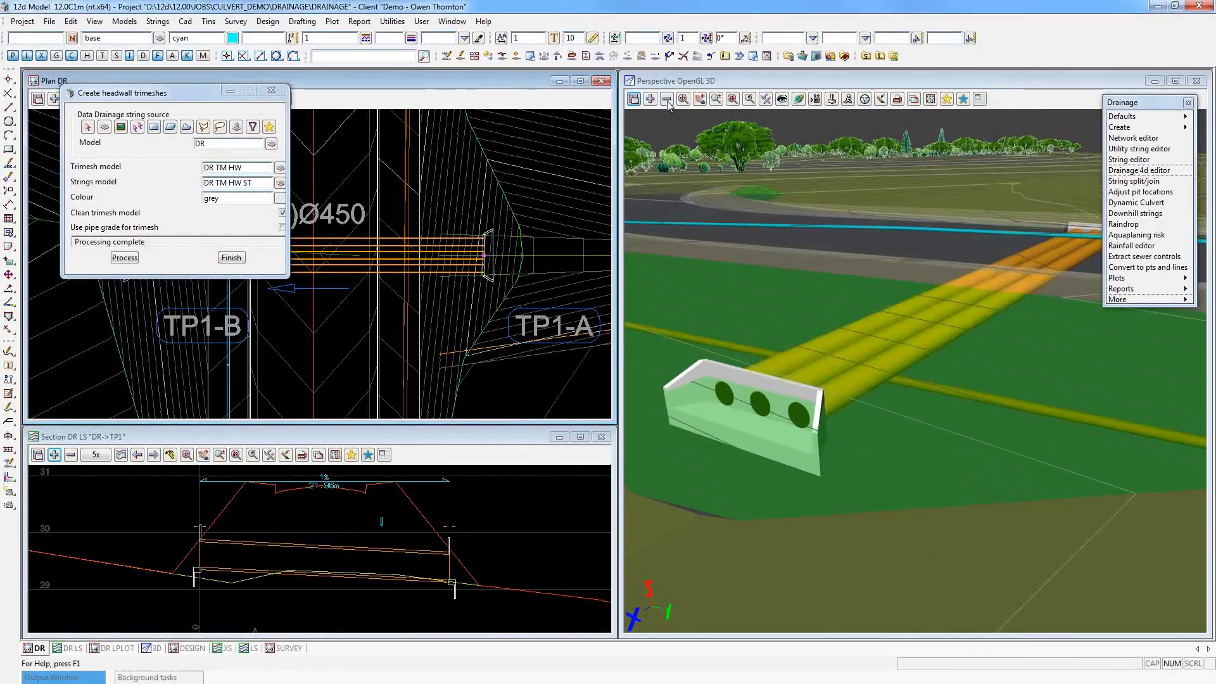
- Remove the DR model from the 3D view and finish the headwall trimesh creation
{"action": "left_click", "coordinate": [666, 101]}
{"action": "left_click", "coordinate": [687, 192]}
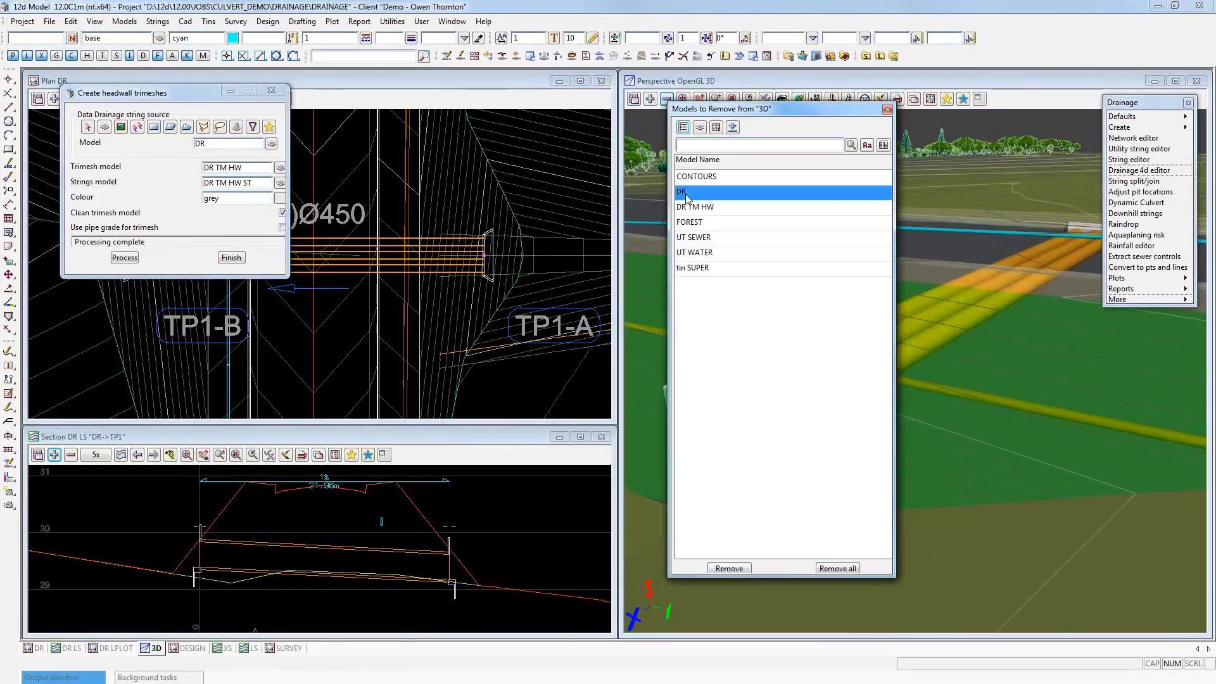
{"action": "left_click", "coordinate": [729, 568]}
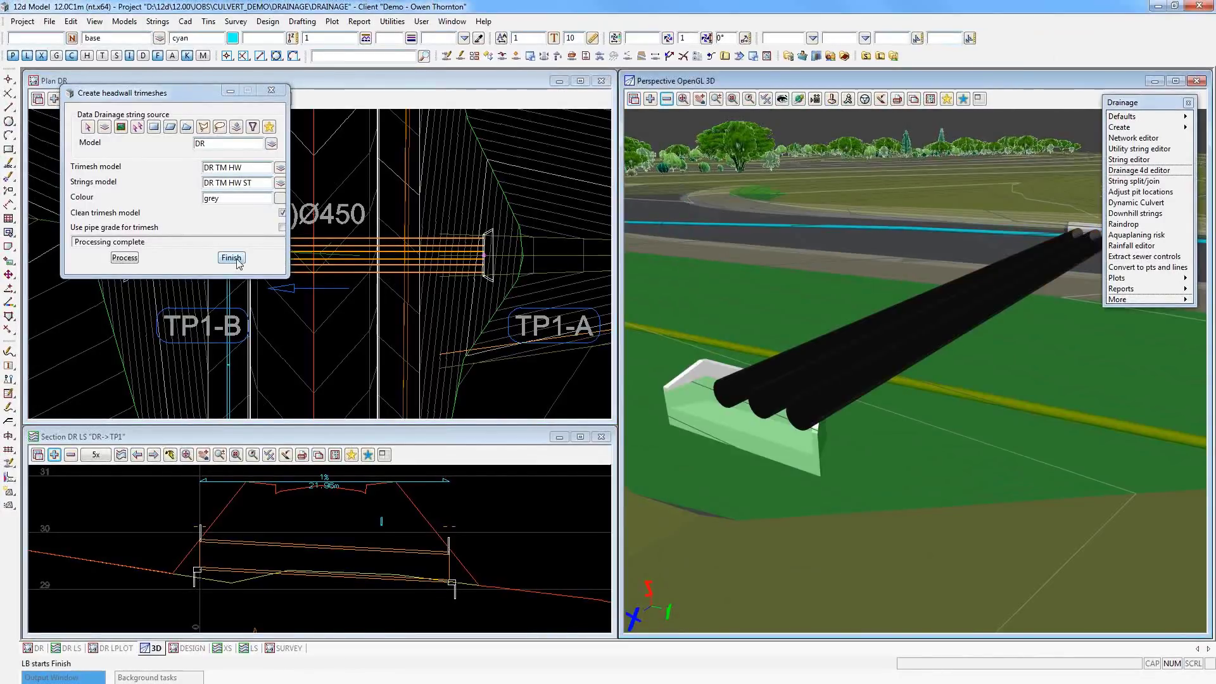
{"action": "left_click", "coordinate": [235, 259]}
{"action": "left_click", "coordinate": [158, 22]}
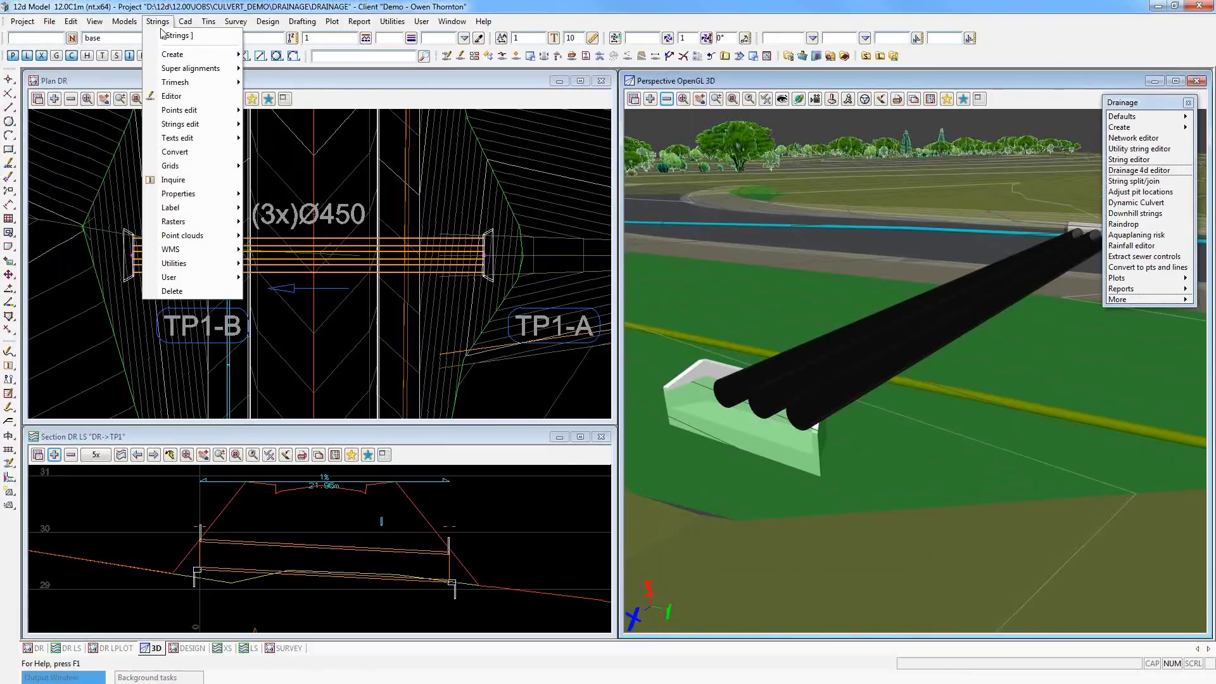
{"action": "mouse_move", "coordinate": [178, 83]}
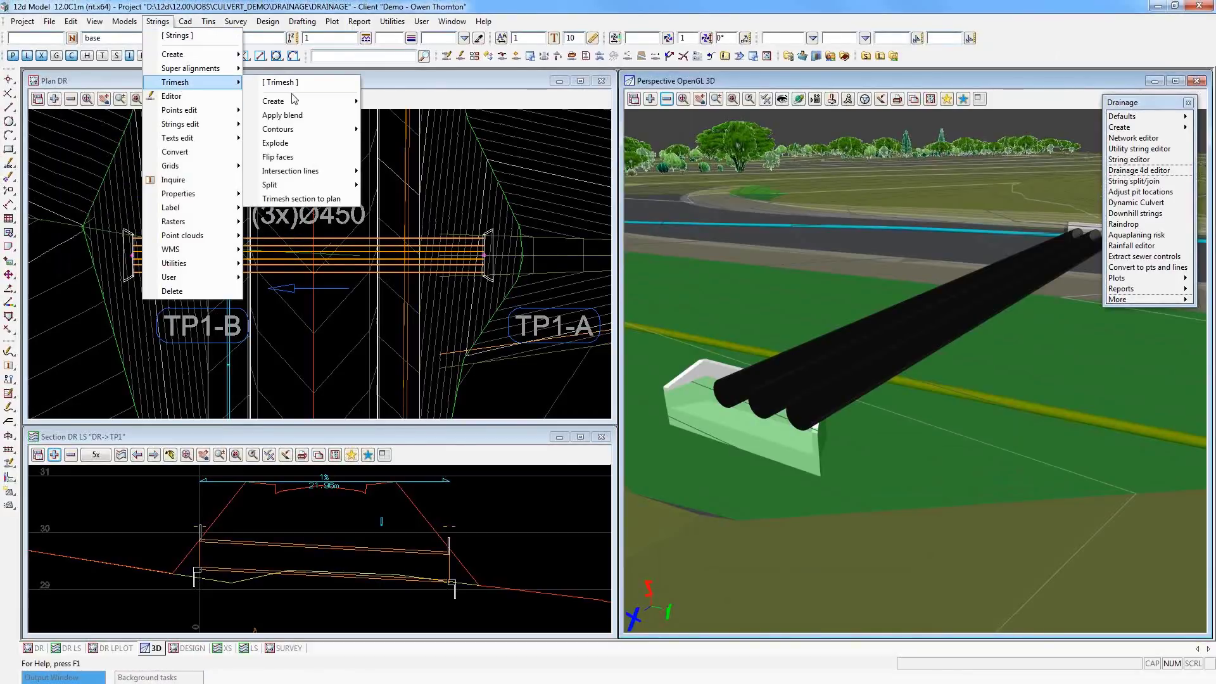
{"action": "mouse_move", "coordinate": [295, 102]}
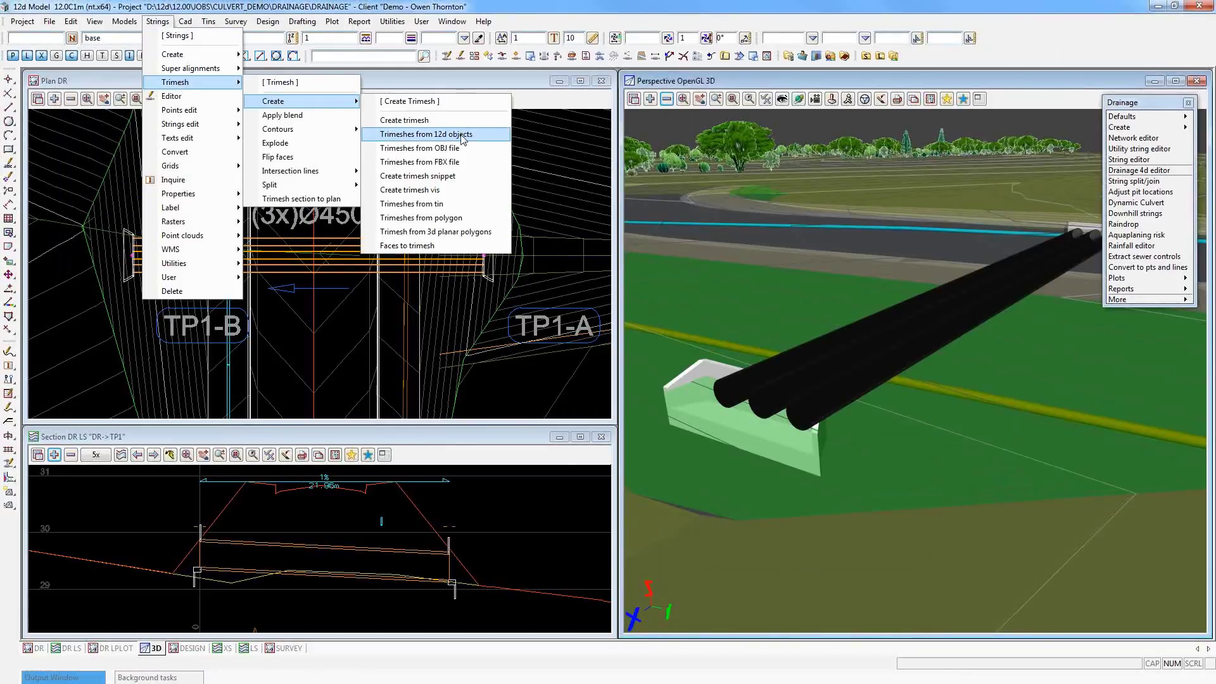
{"action": "left_click", "coordinate": [1051, 97]}
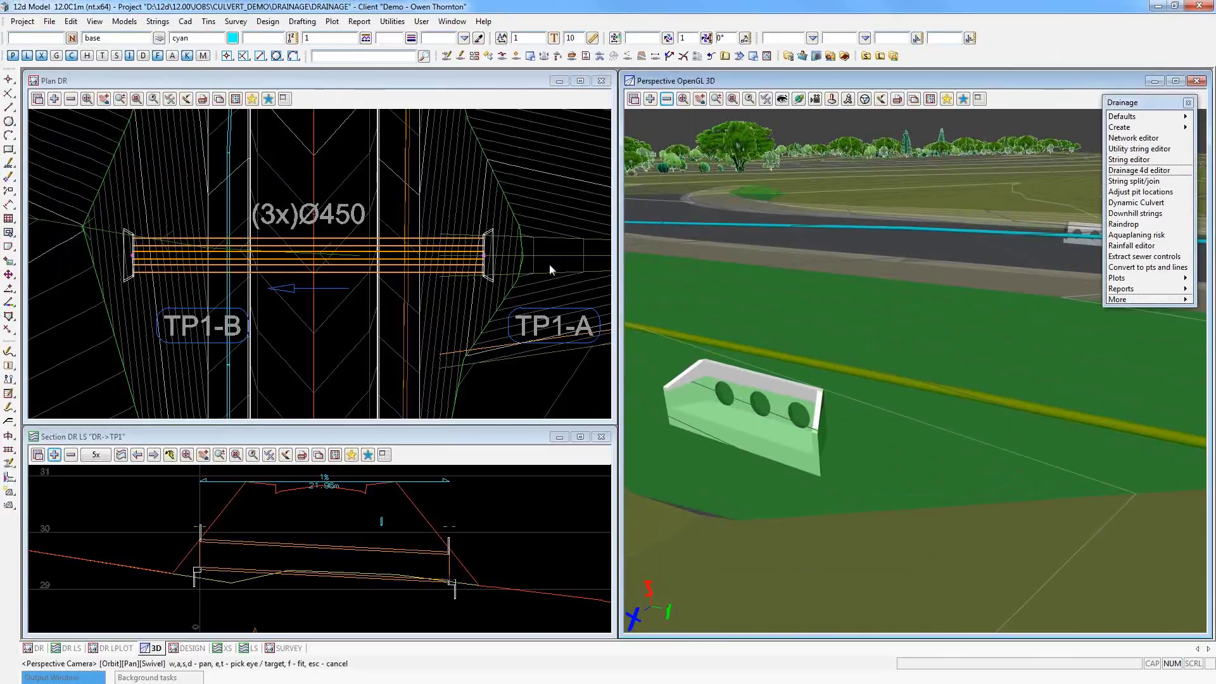
- Generate trimeshes from the DR model's 12d objects into output model DR TM, using the saved layout Generate_Trimeshes_from_12d_Objects.slx
{"action": "left_click", "coordinate": [50, 21]}
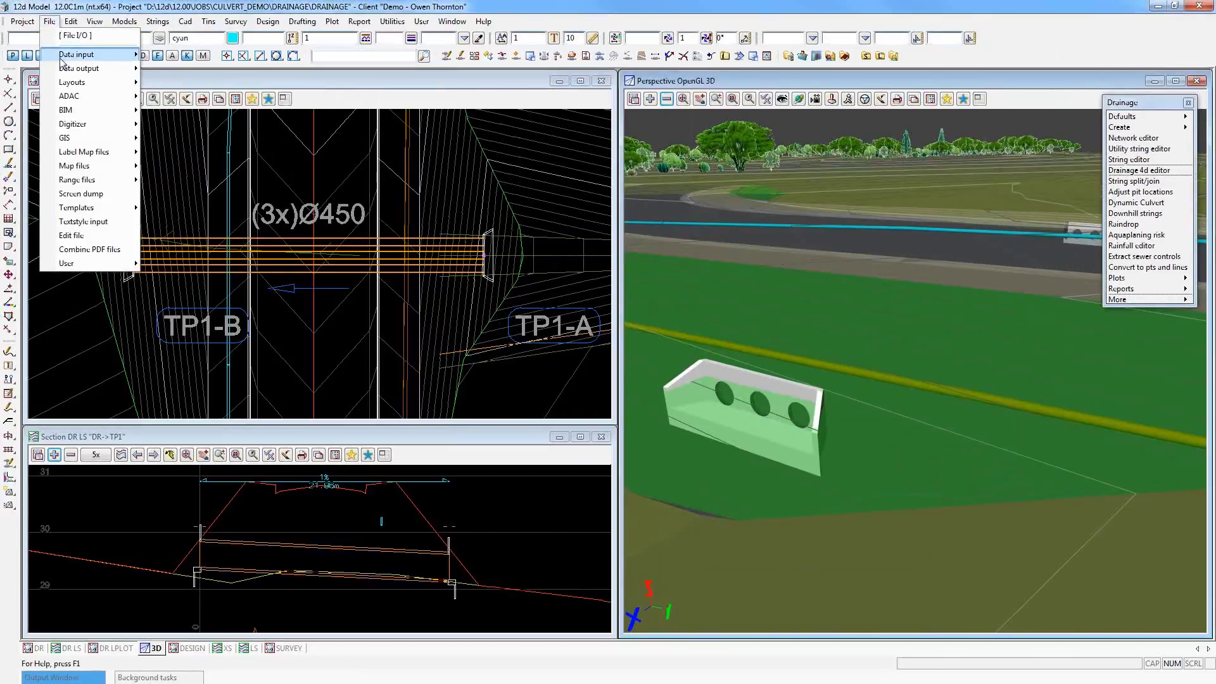
{"action": "mouse_move", "coordinate": [75, 86]}
{"action": "mouse_move", "coordinate": [180, 102]}
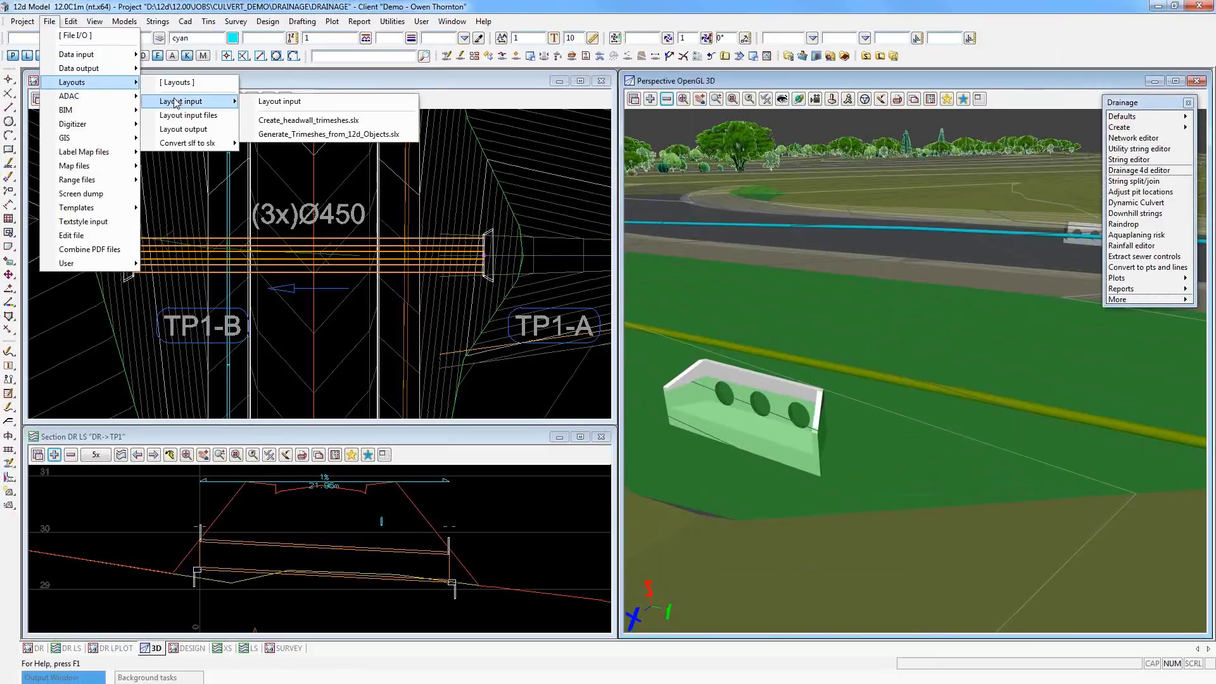
{"action": "left_click", "coordinate": [324, 137]}
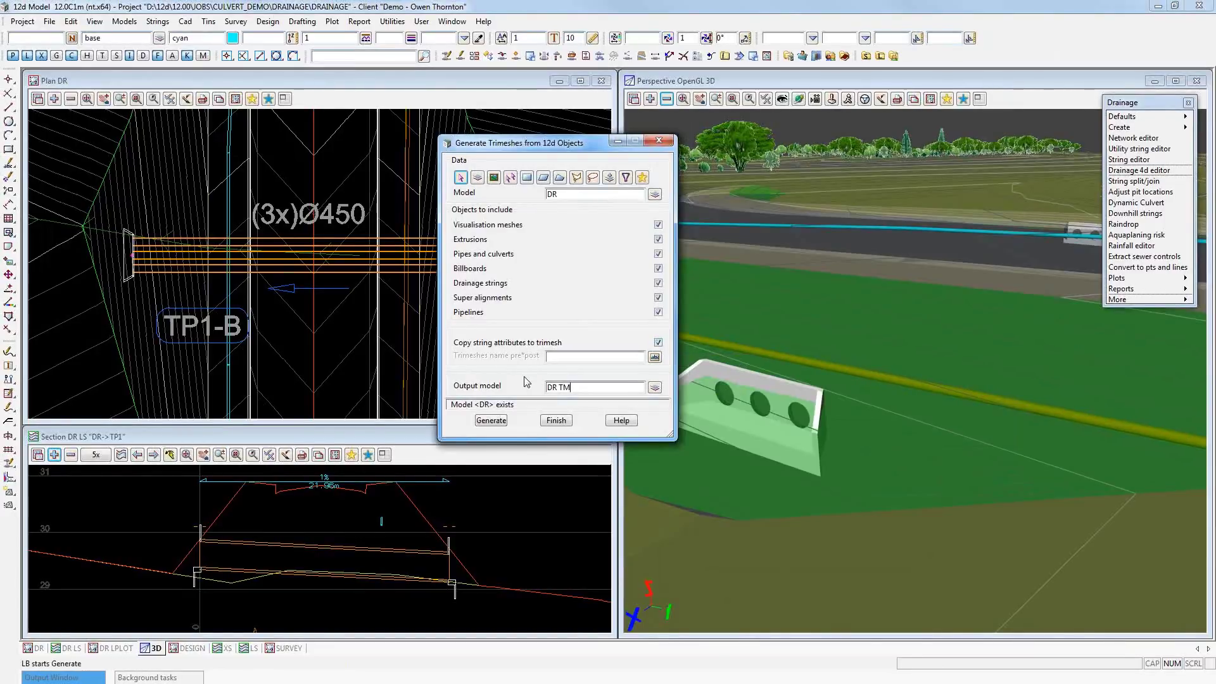
{"action": "left_click", "coordinate": [491, 421]}
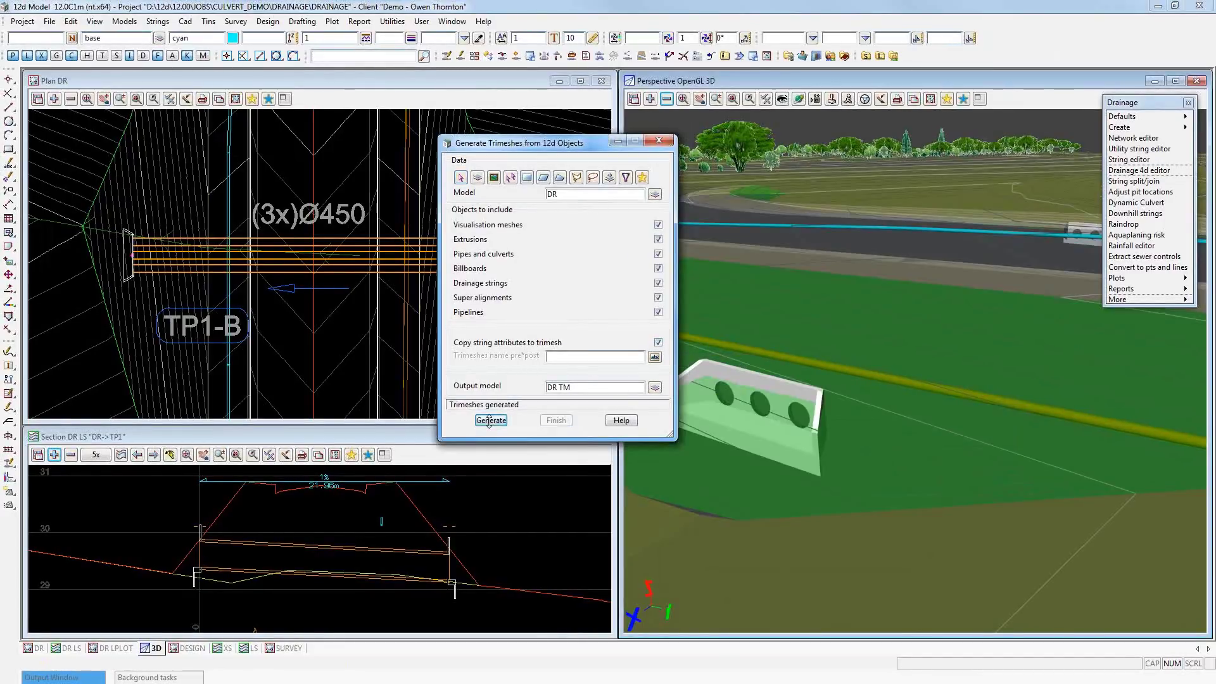
{"action": "left_click", "coordinate": [659, 141]}
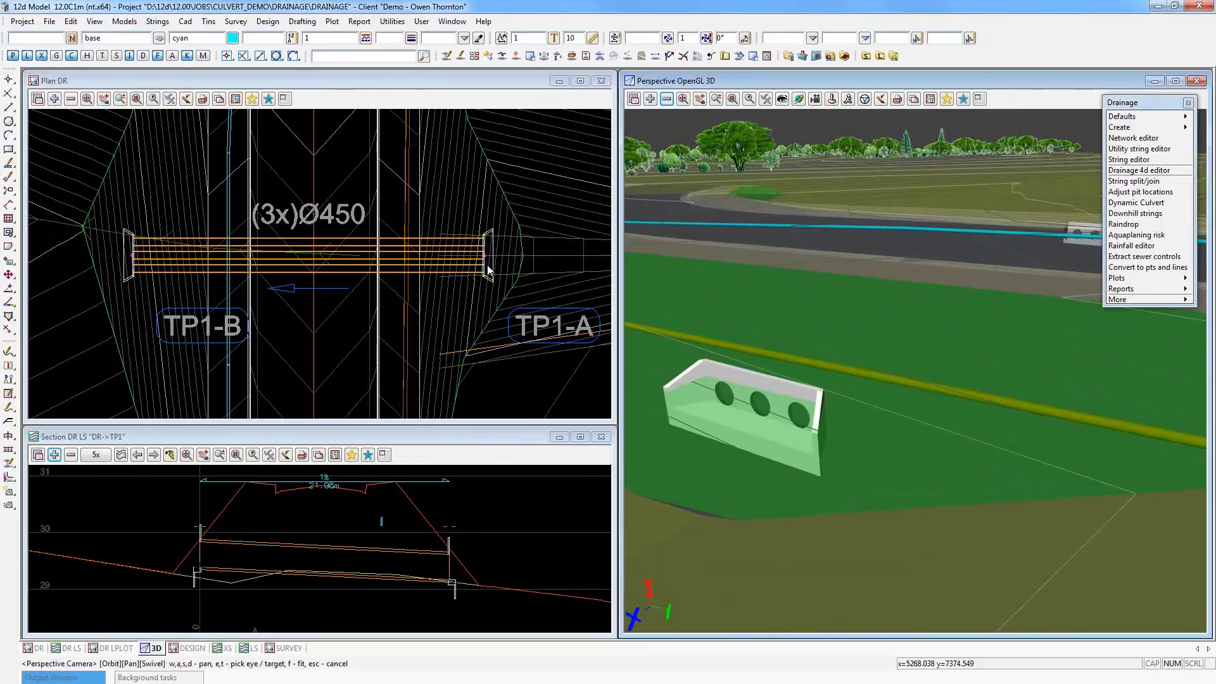
- Add the DR TM model to the 3D view and send it to the back of the model order
{"action": "left_click", "coordinate": [650, 99]}
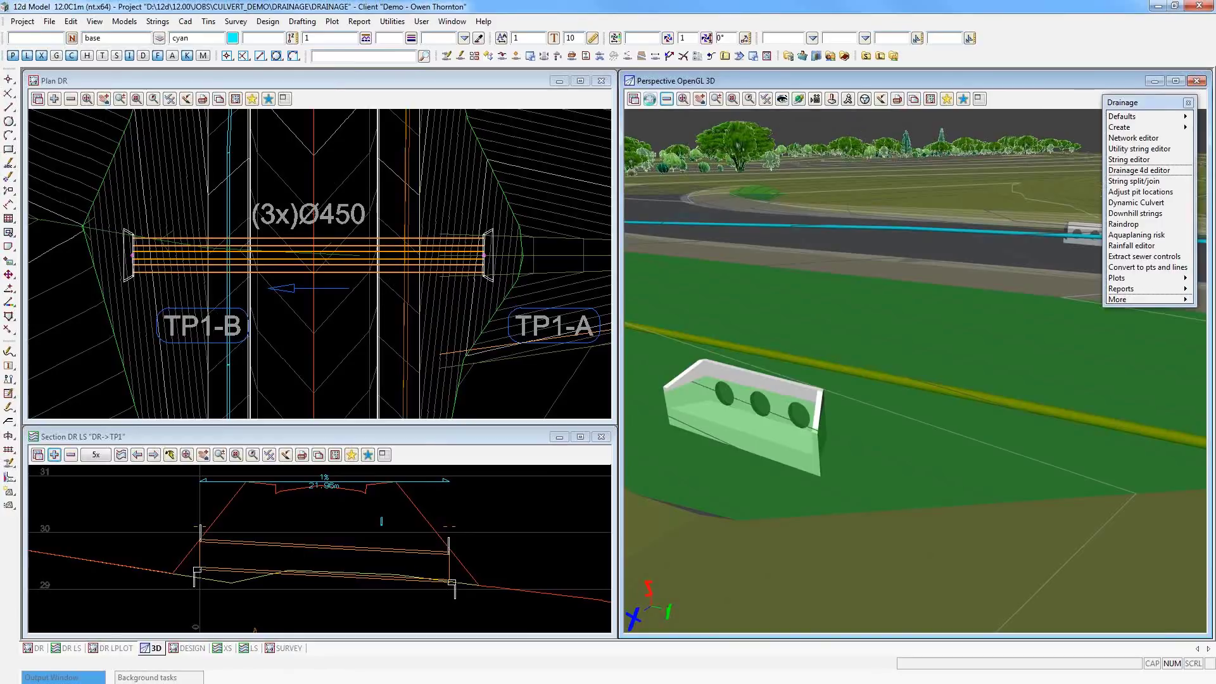
{"action": "double_click", "coordinate": [676, 222]}
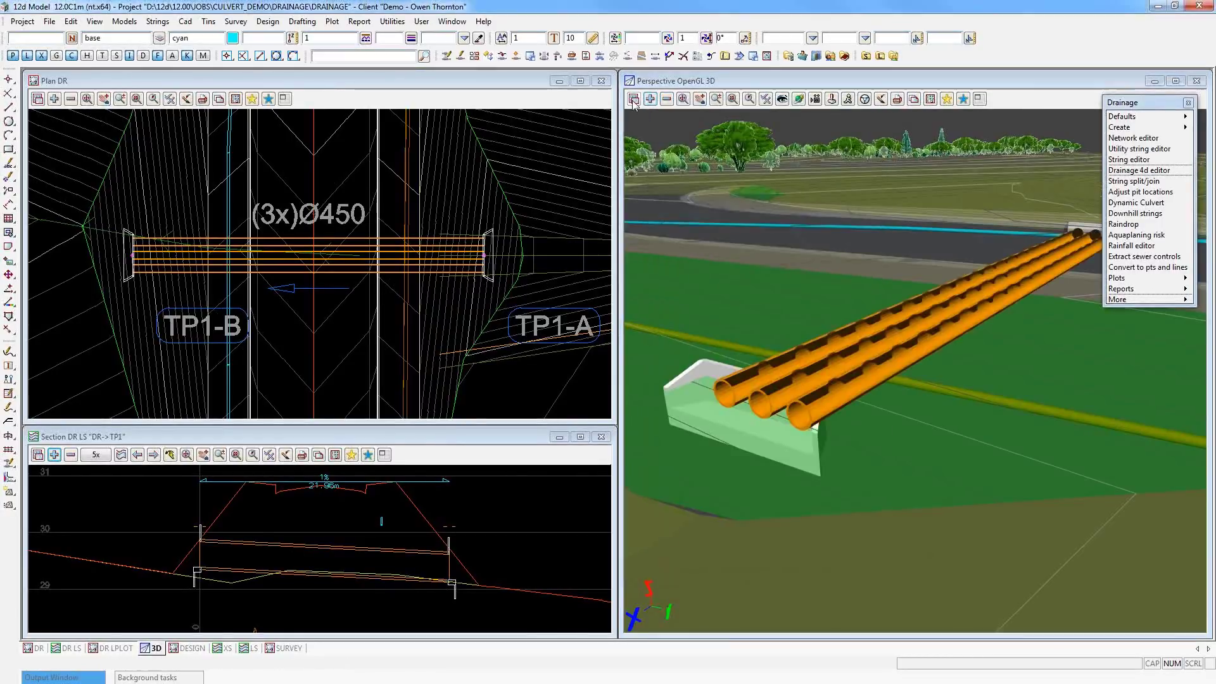
{"action": "left_click", "coordinate": [634, 101]}
{"action": "left_click", "coordinate": [651, 118]}
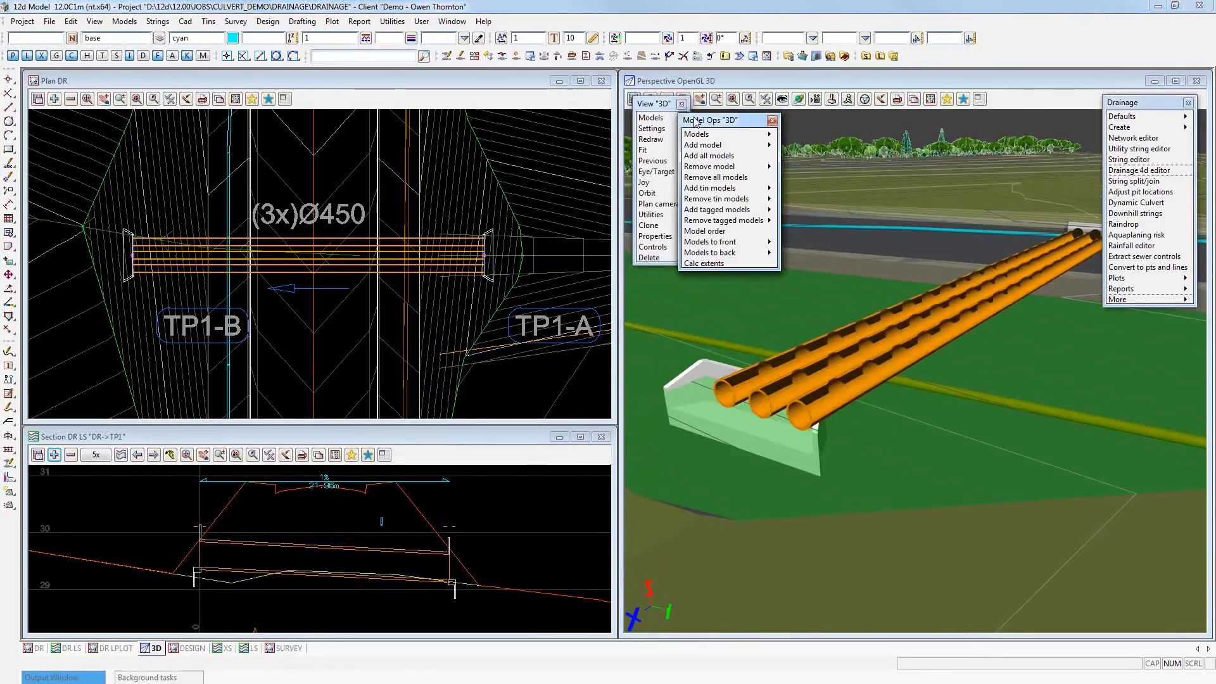
{"action": "left_click", "coordinate": [772, 256]}
{"action": "left_click", "coordinate": [807, 290]}
{"action": "double_click", "coordinate": [807, 289]}
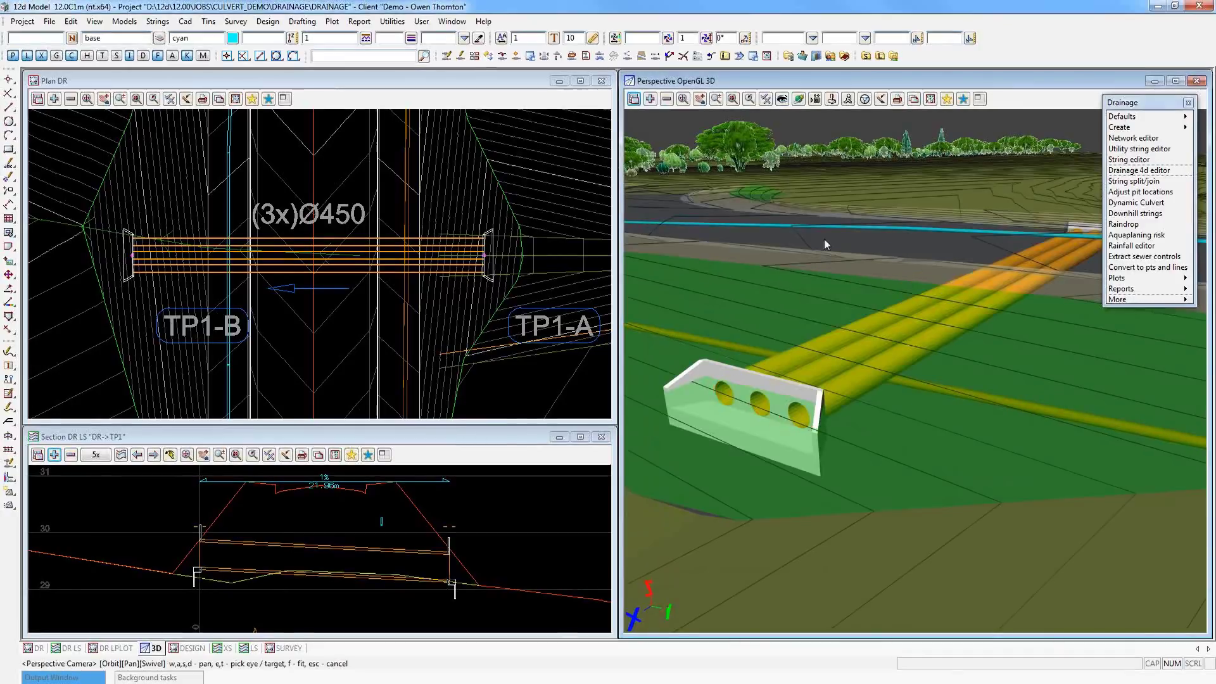
- Inspect the culvert pipe trimeshes from several angles and review the pipe attributes of string TP1-A to TP1-B
{"action": "left_click", "coordinate": [764, 279]}
{"action": "middle_click_drag", "start_coordinate": [762, 286], "coordinate": [1106, 425]}
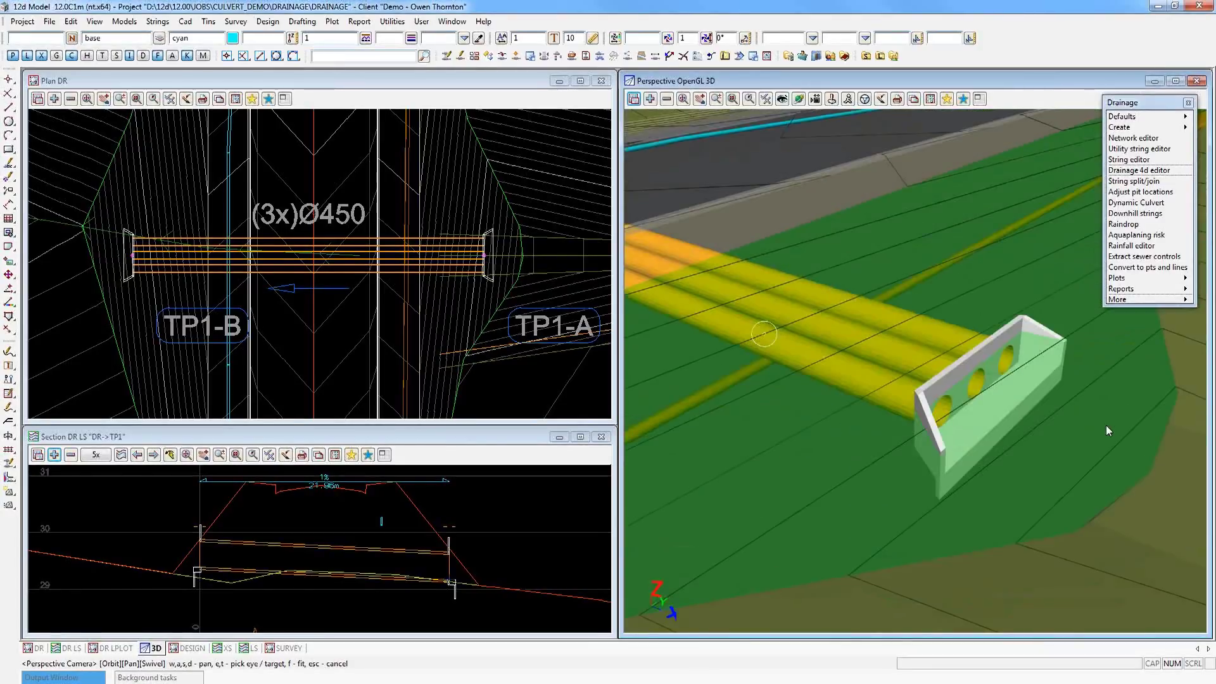
{"action": "scroll", "coordinate": [1106, 425], "scroll_direction": "down", "scroll_amount": 2}
{"action": "scroll", "coordinate": [985, 392], "scroll_direction": "up", "scroll_amount": 2}
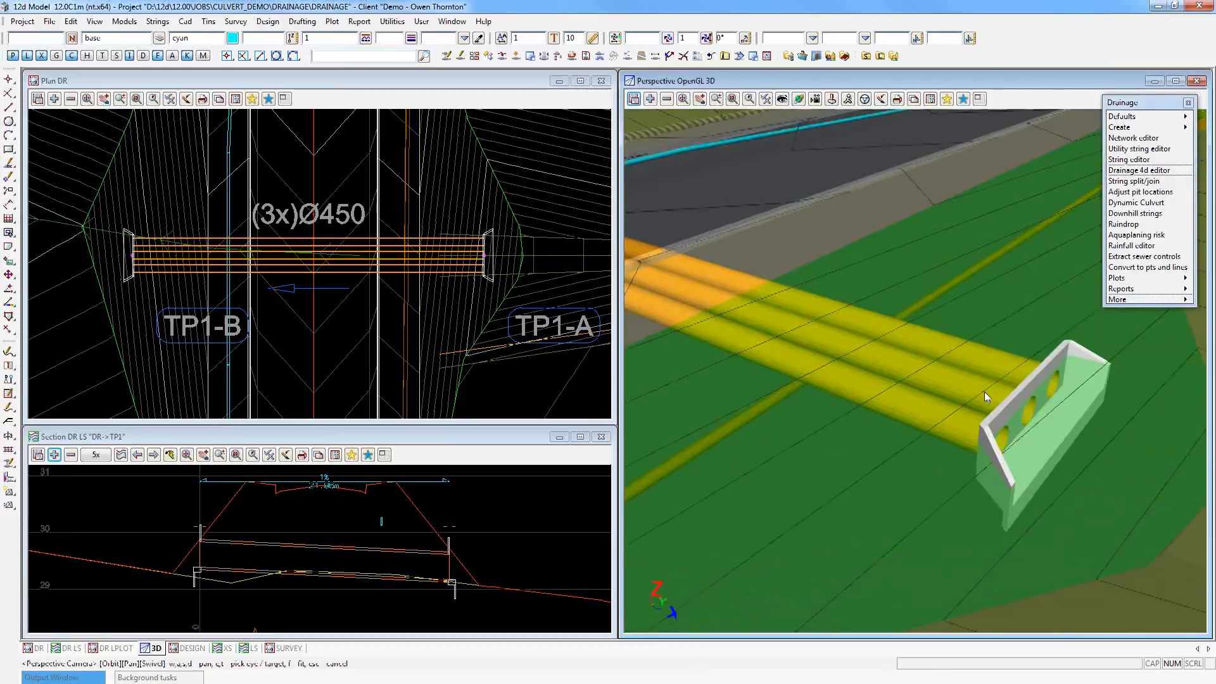
{"action": "middle_click_drag", "start_coordinate": [984, 392], "coordinate": [652, 288]}
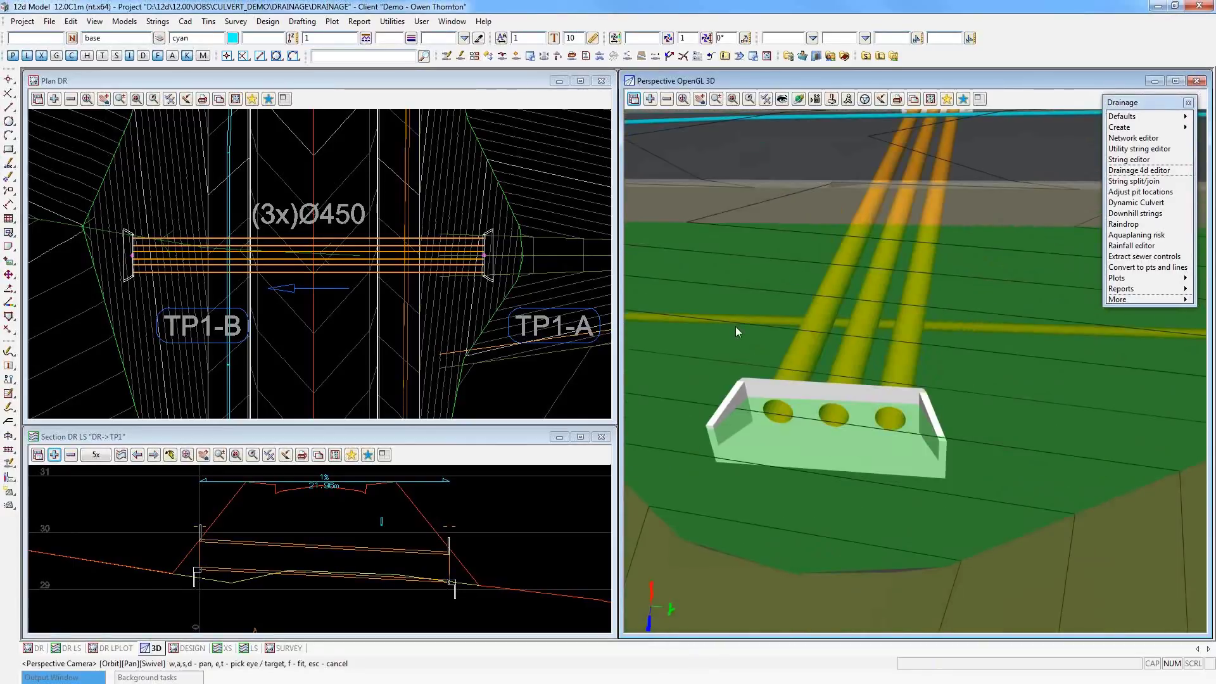
{"action": "key", "text": "F2"}
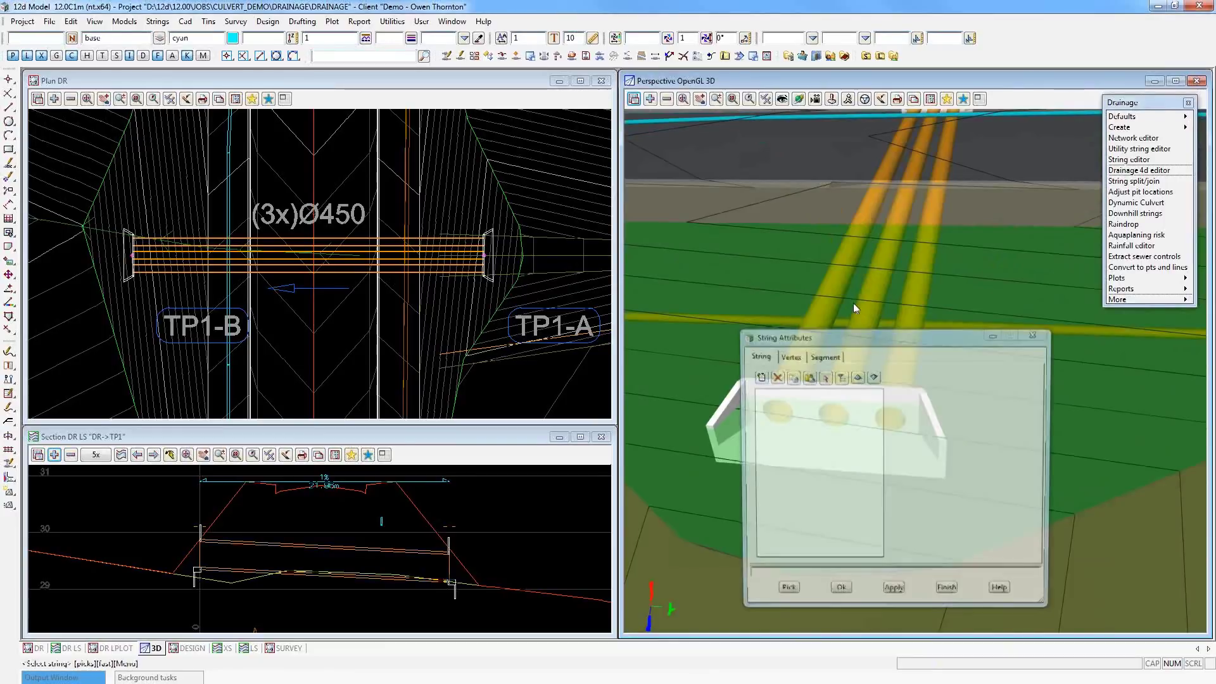
{"action": "left_click", "coordinate": [871, 215]}
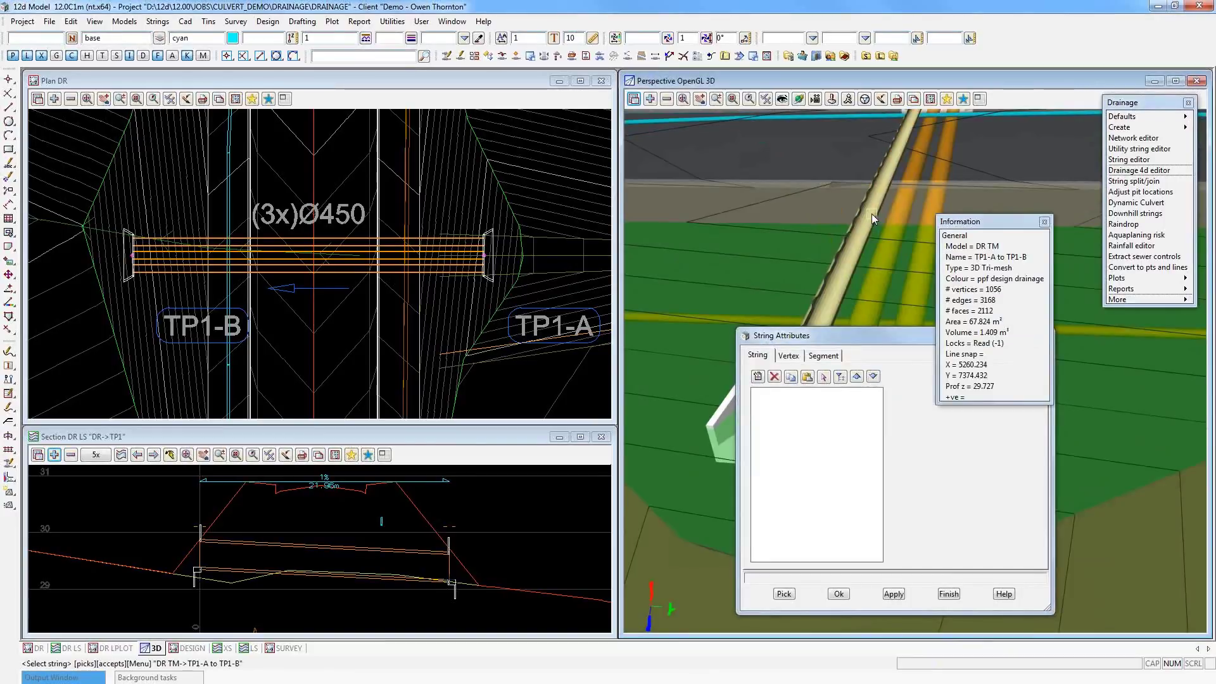
{"action": "middle_click", "coordinate": [872, 214]}
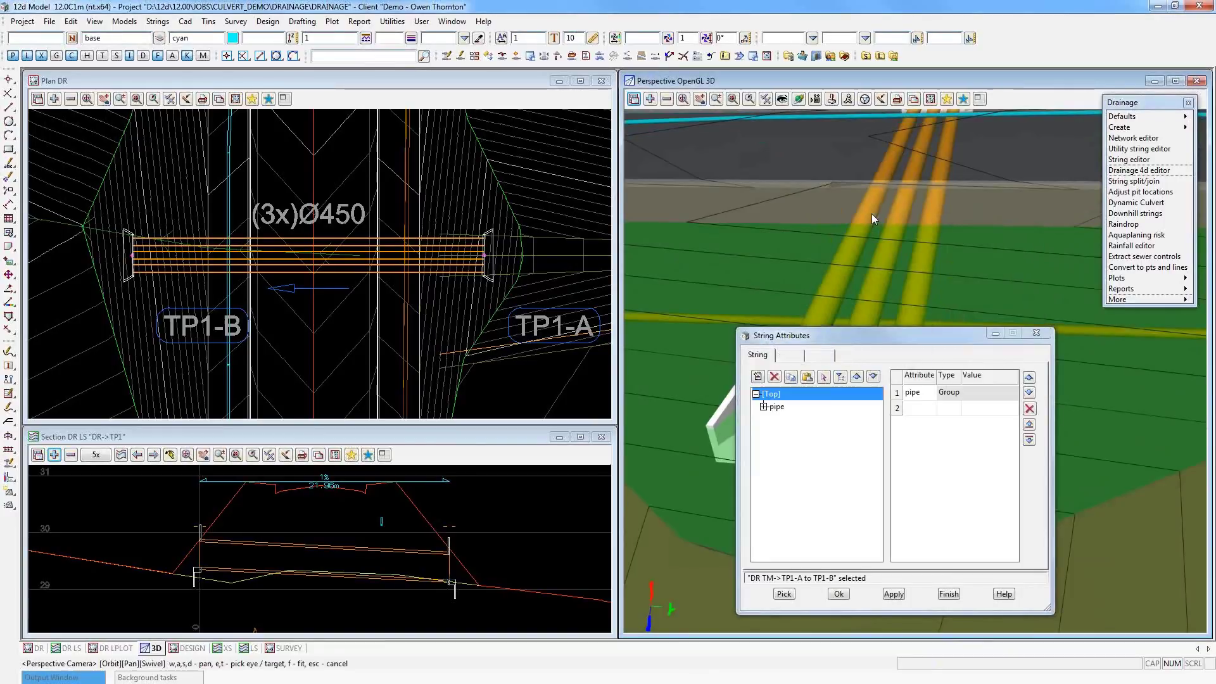
{"action": "left_click", "coordinate": [763, 407]}
{"action": "left_click", "coordinate": [775, 407]}
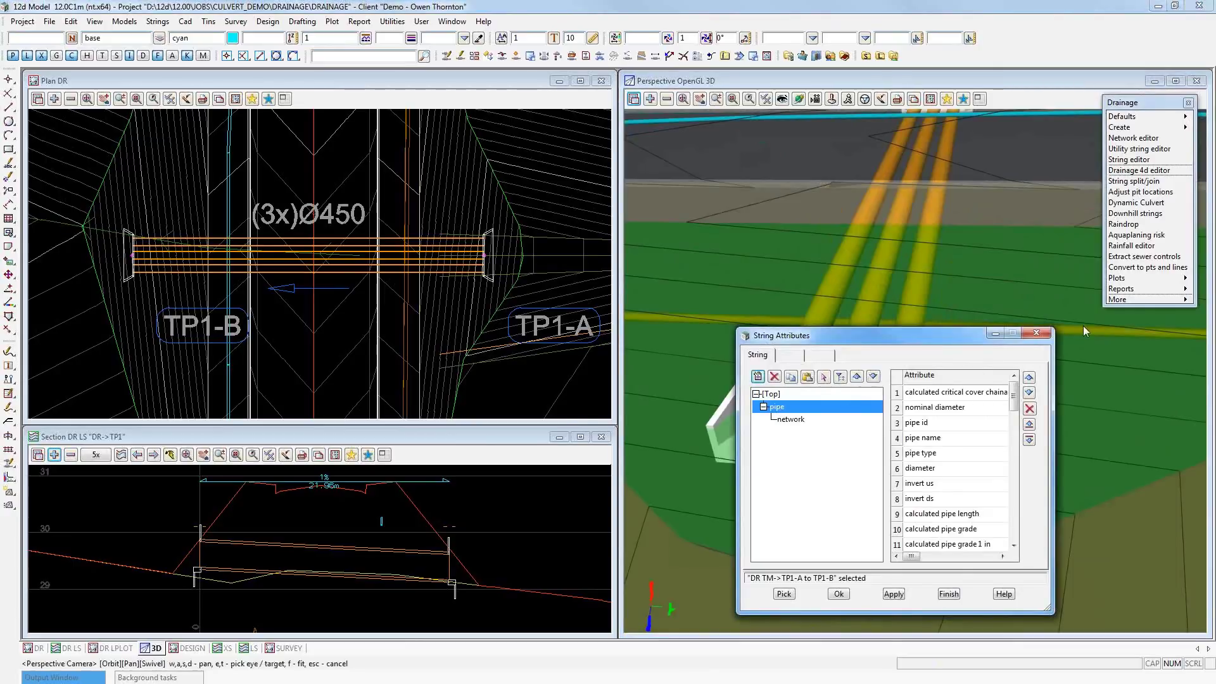
{"action": "left_click", "coordinate": [947, 594]}
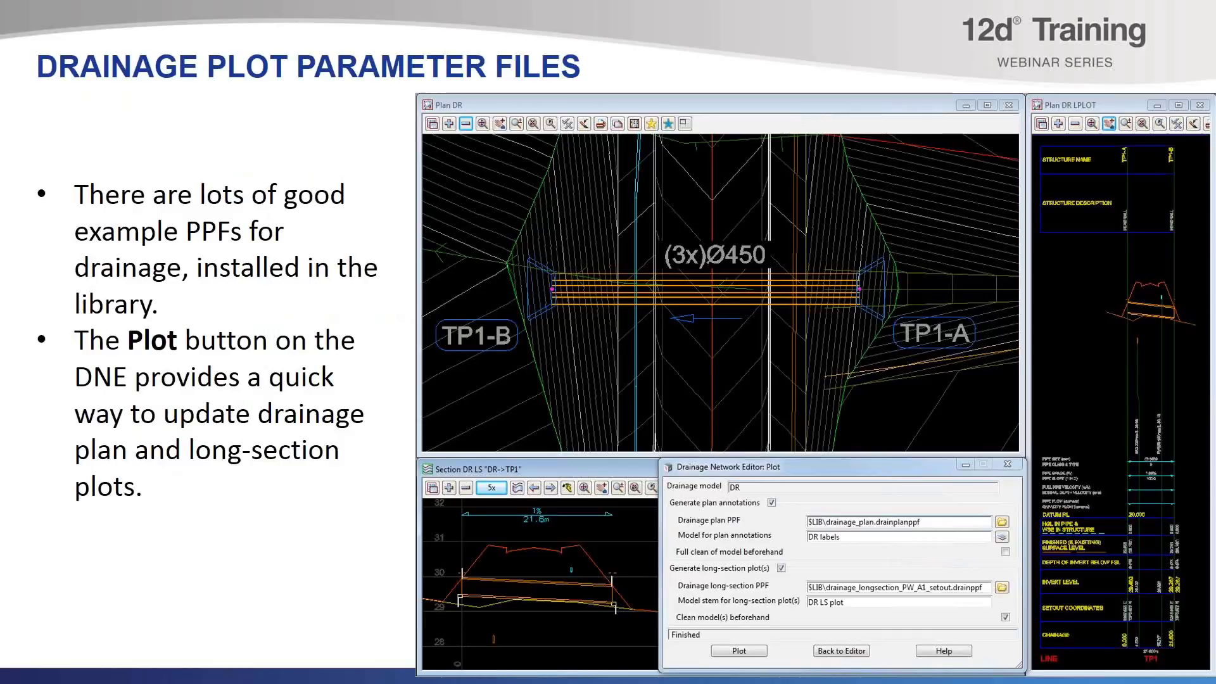
{"action": "key", "text": "Right"}
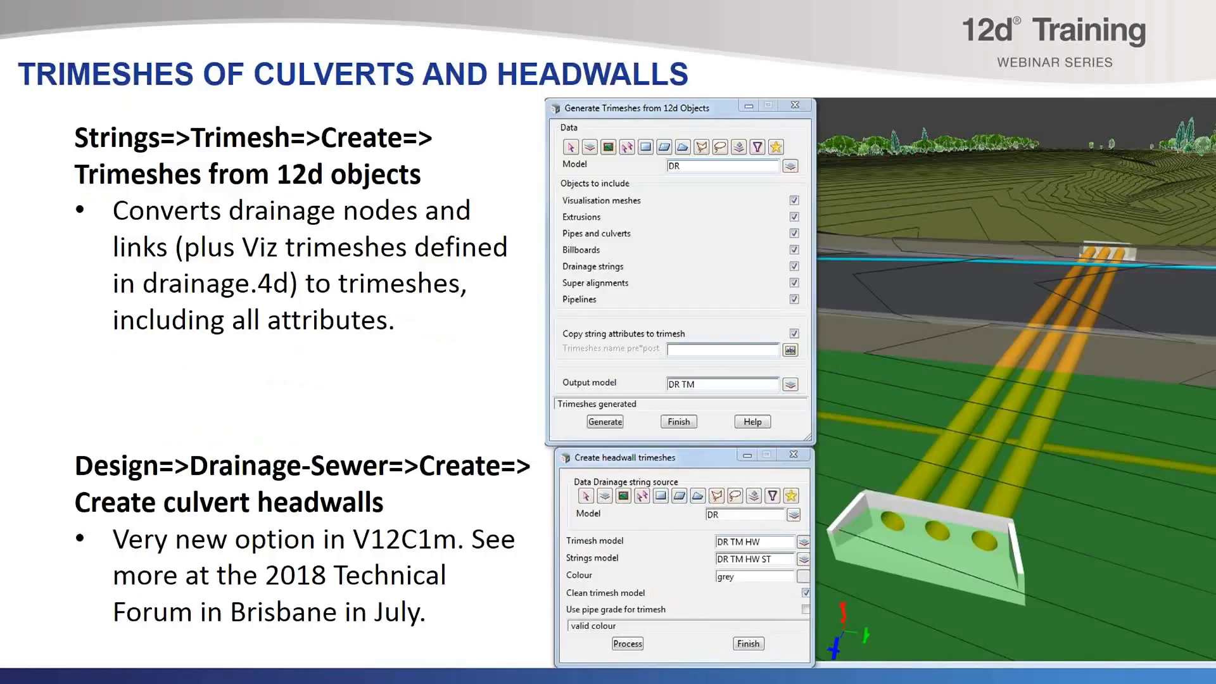
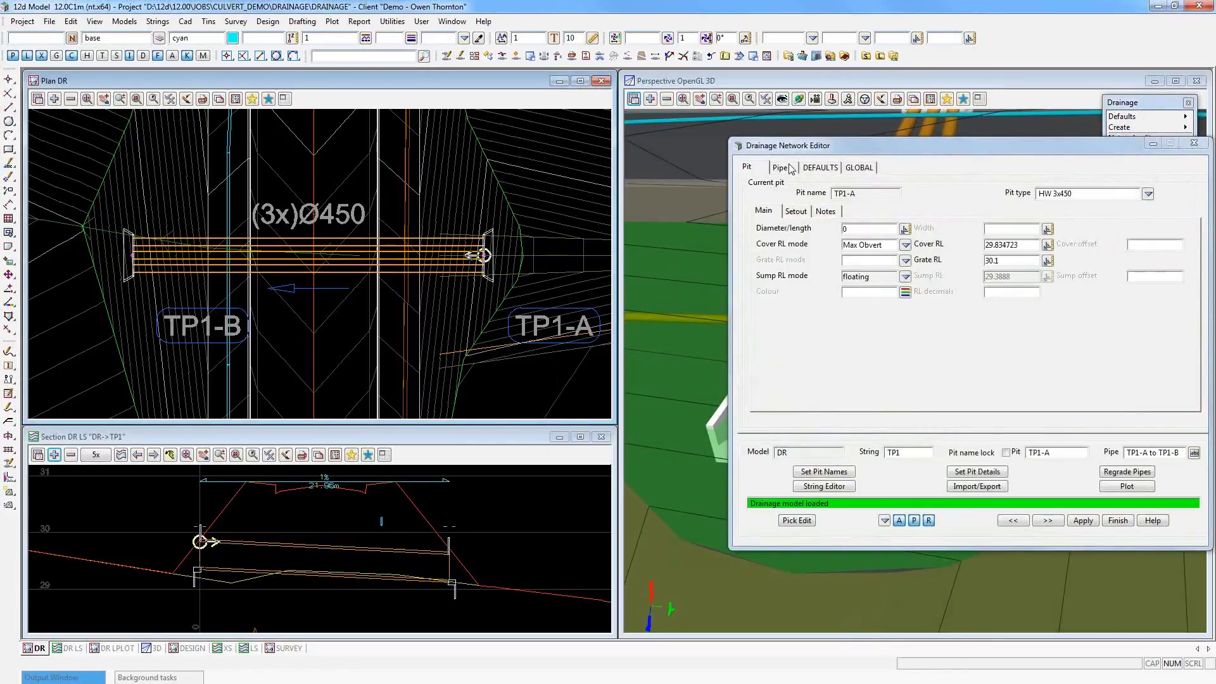
- Set pit TP1-A's setout symbol mode to Manual with a bearing of 250 degrees in the Drainage Network Editor
{"action": "left_click", "coordinate": [796, 212]}
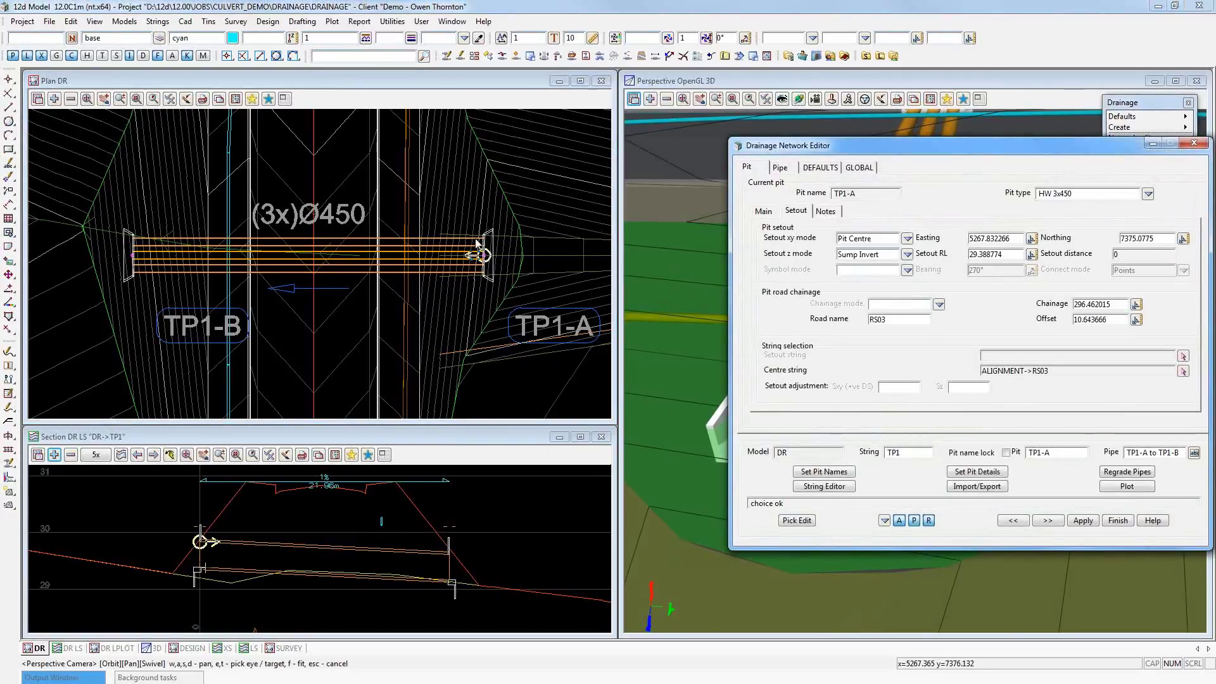
{"action": "left_click", "coordinate": [908, 271]}
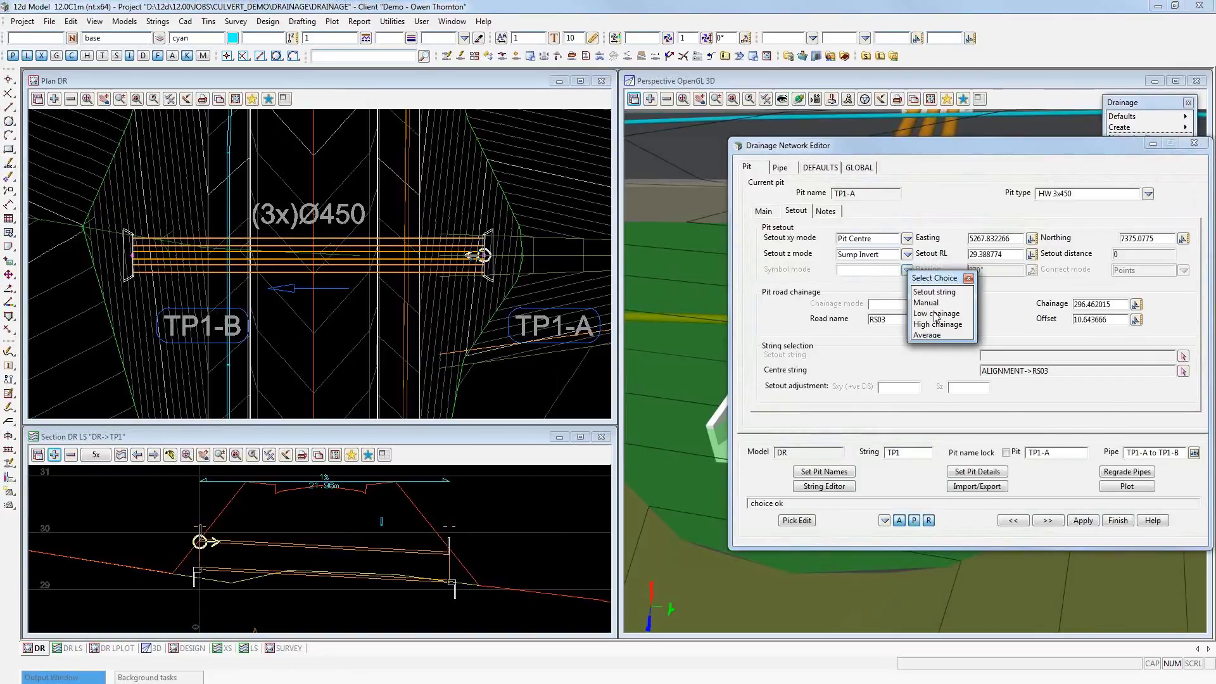
{"action": "left_click", "coordinate": [926, 303]}
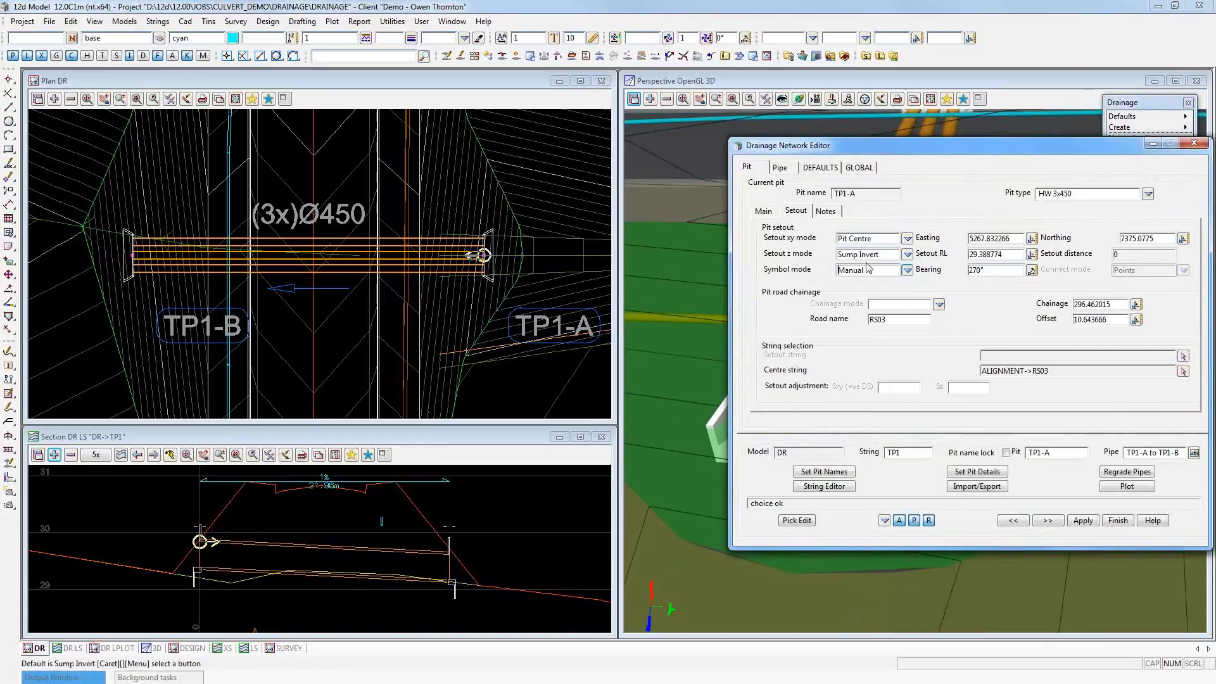
{"action": "left_click_drag", "start_coordinate": [991, 270], "coordinate": [917, 271]}
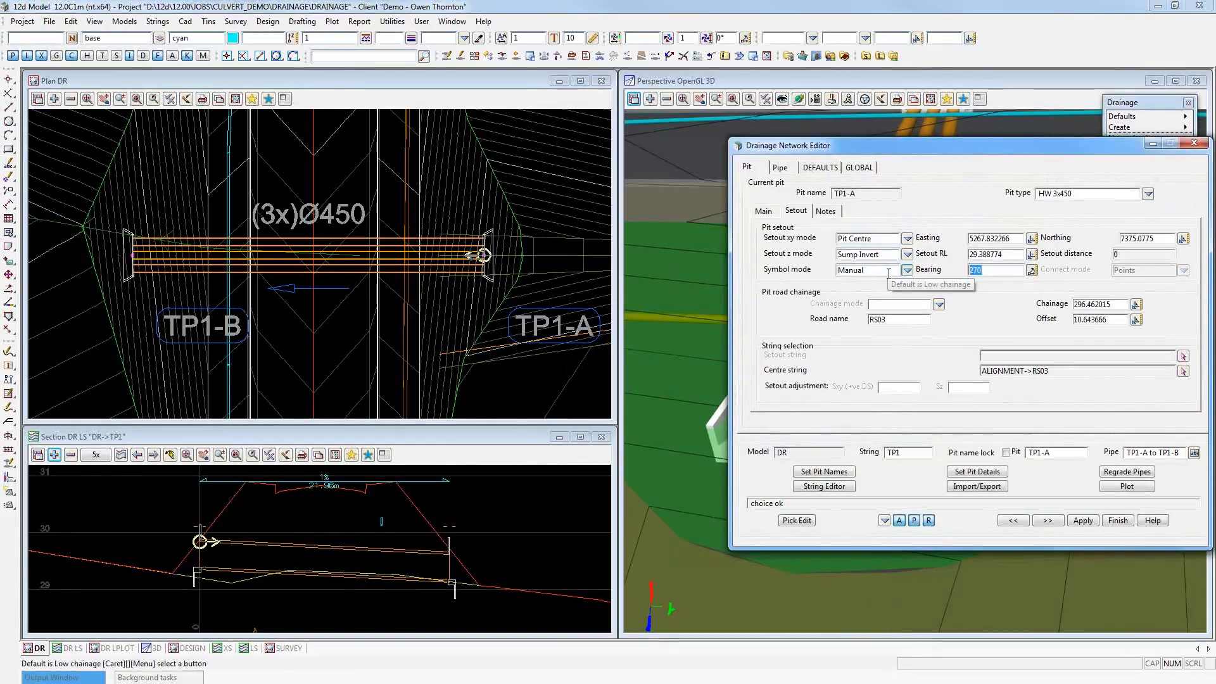
{"action": "type", "text": "250"}
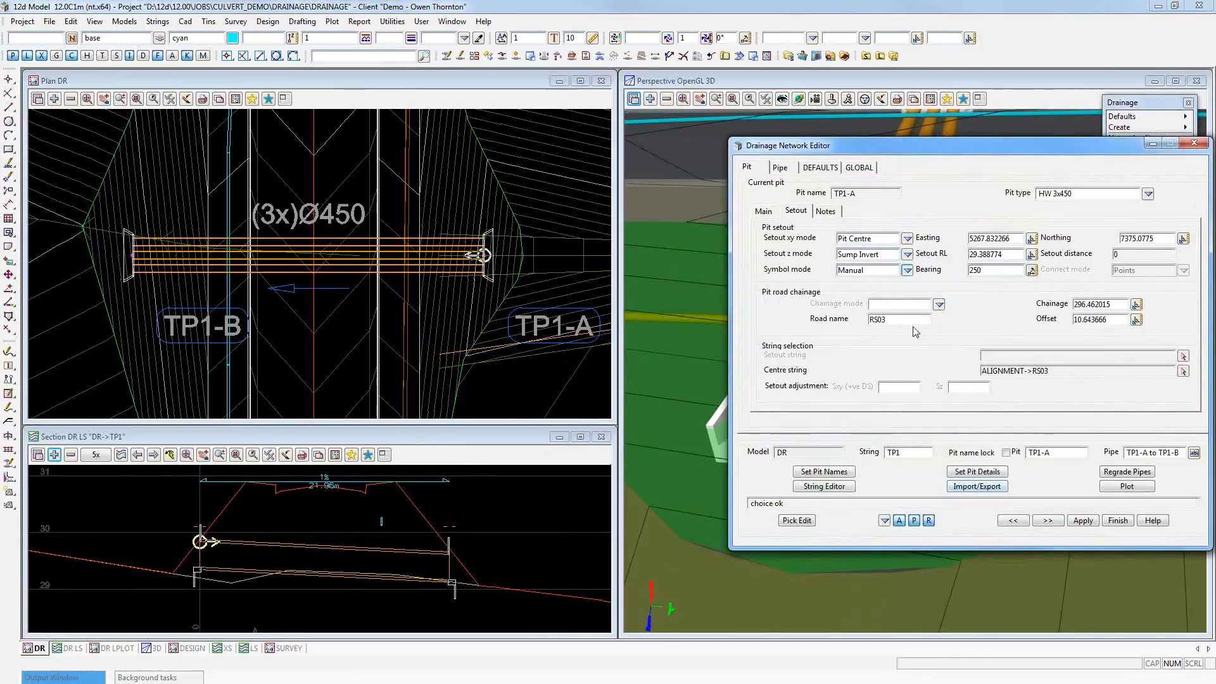
- Set pit TP1-B's setout symbol mode to Manual with a bearing of 250 degrees and update the pit details
{"action": "left_click", "coordinate": [1049, 522]}
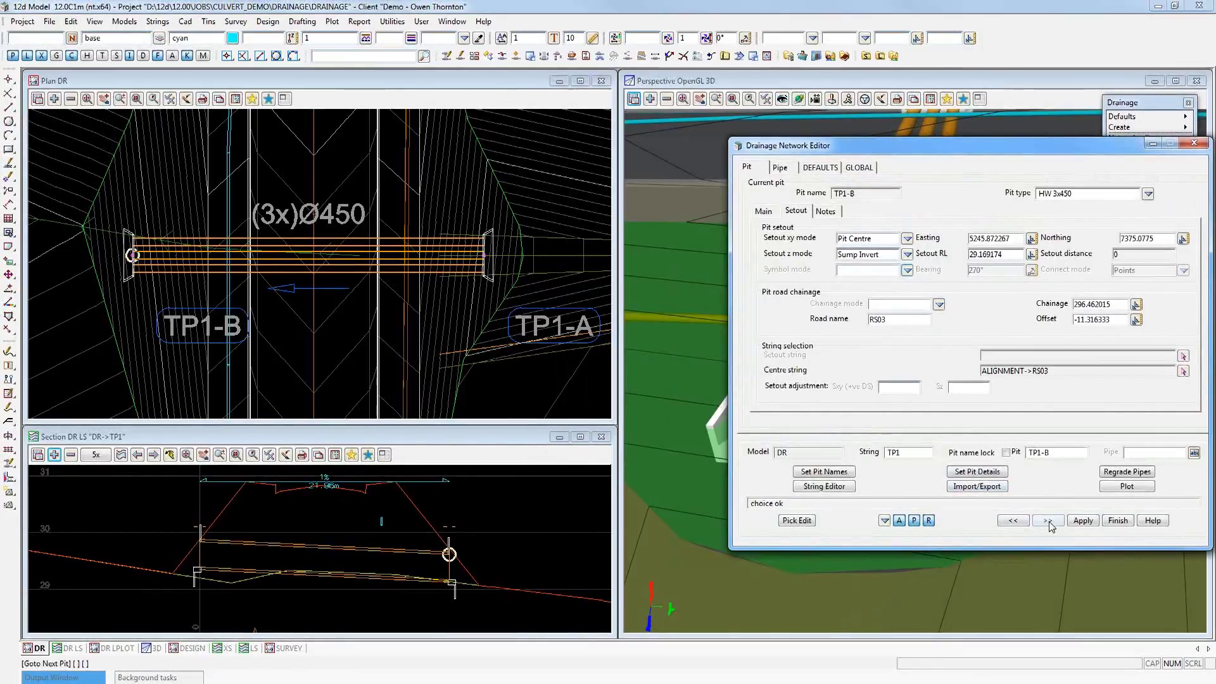
{"action": "left_click", "coordinate": [908, 271]}
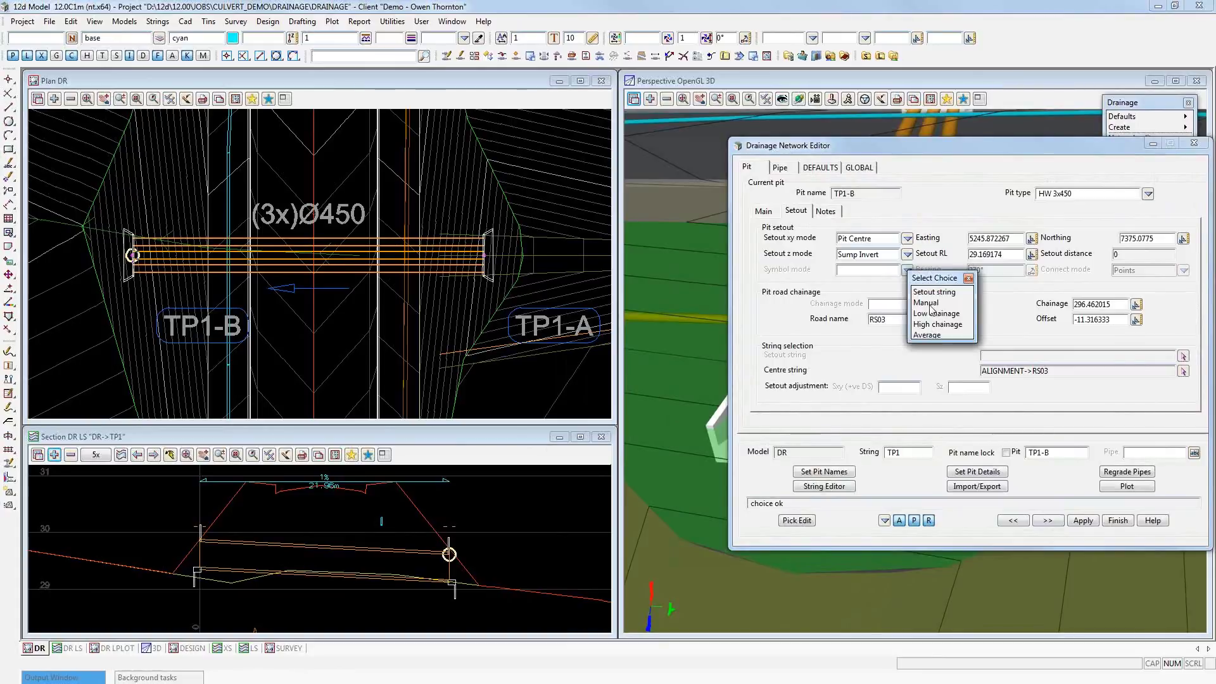
{"action": "left_click", "coordinate": [897, 282]}
{"action": "type", "text": "250"}
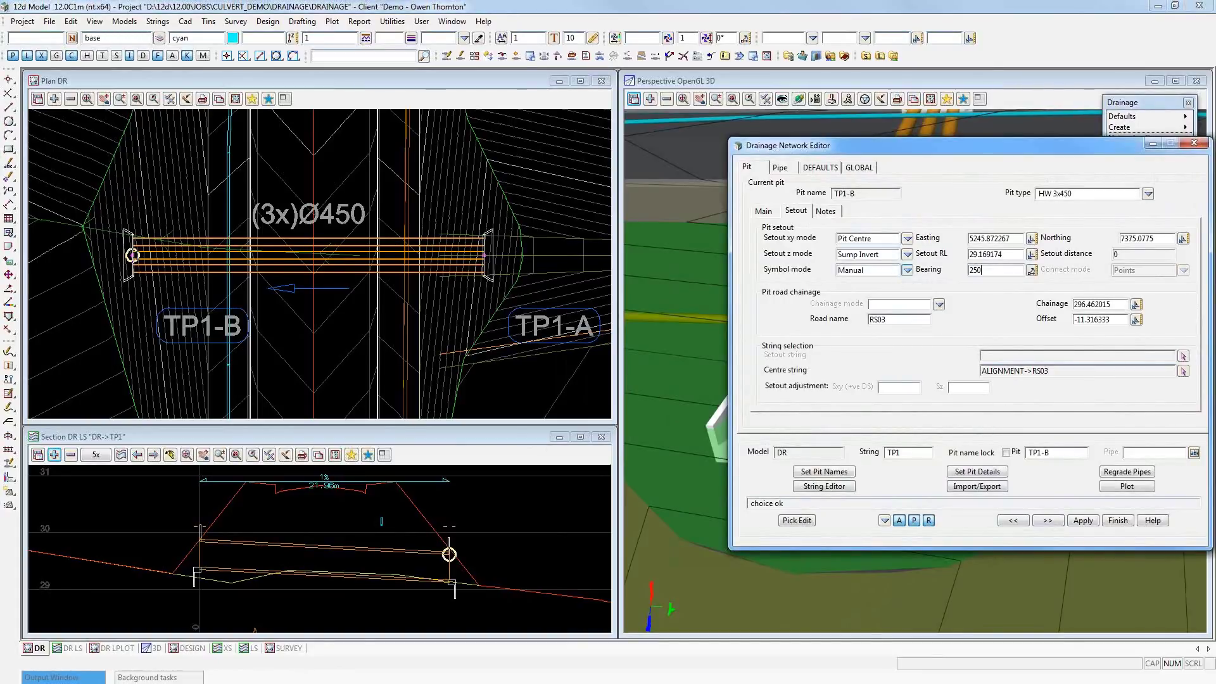
{"action": "left_click", "coordinate": [988, 472]}
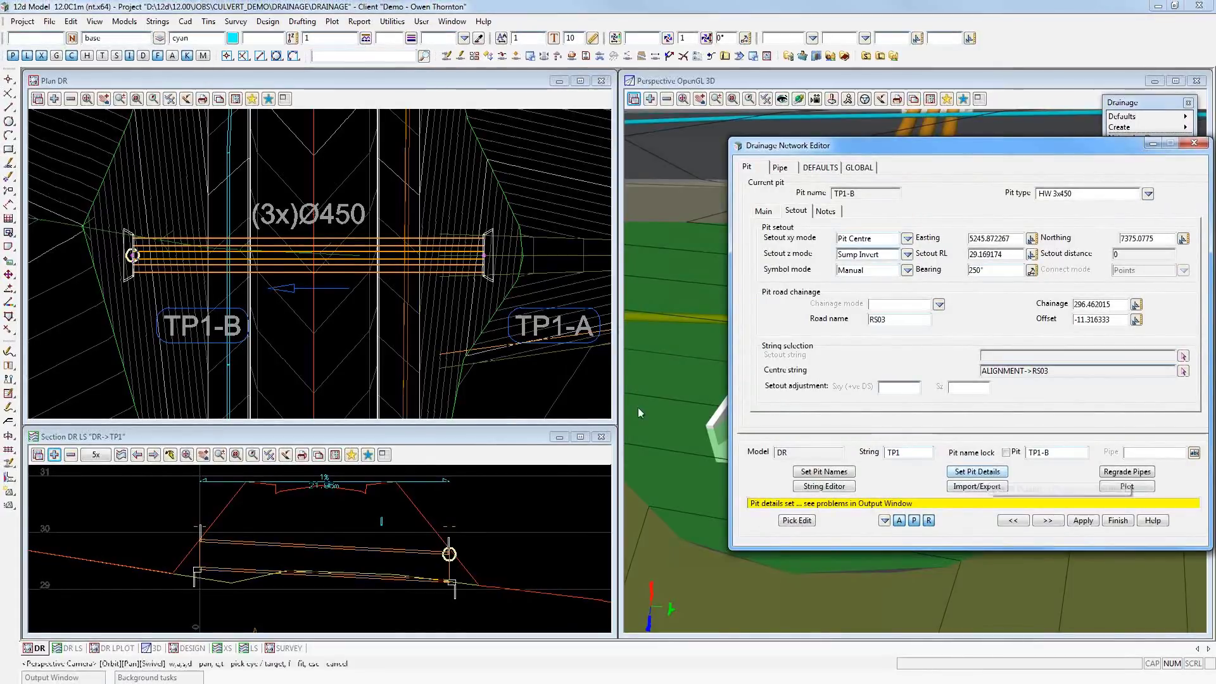
- Regenerate the DR headwall trimeshes with the saved layout Create_headwall_trimeshes.slx, closing the Drainage Network Editor to release string TP1 and retrying
{"action": "left_click_drag", "start_coordinate": [1005, 151], "coordinate": [1095, 286]}
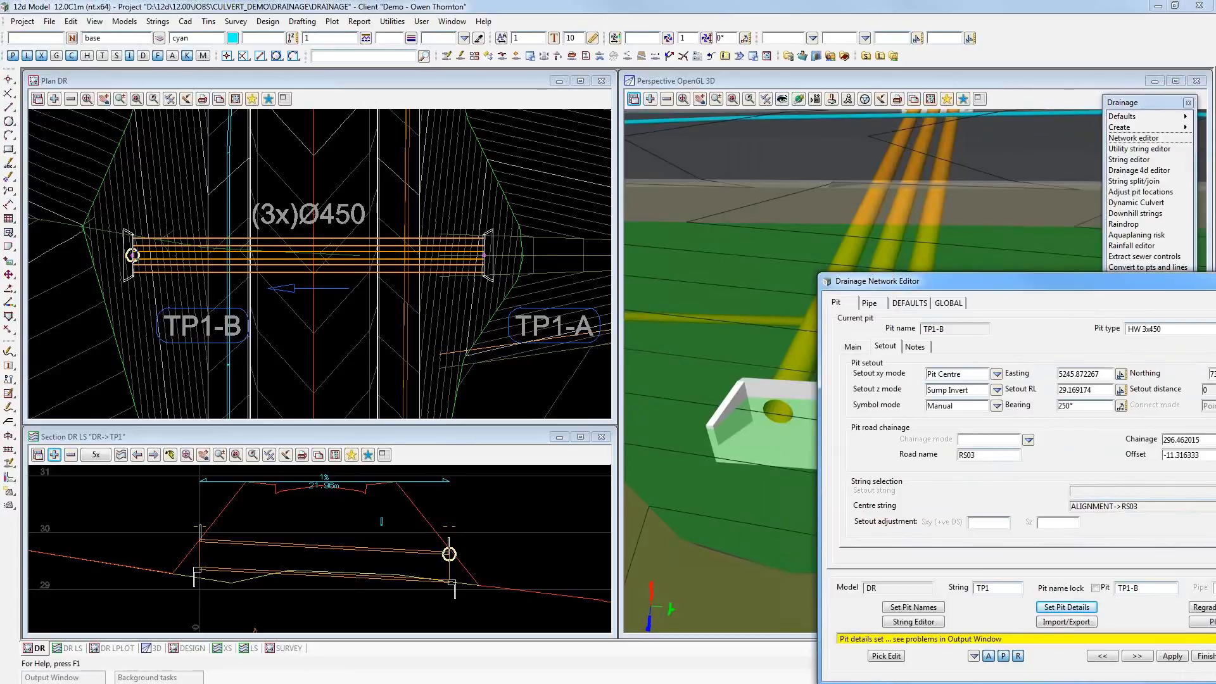
{"action": "left_click", "coordinate": [50, 21]}
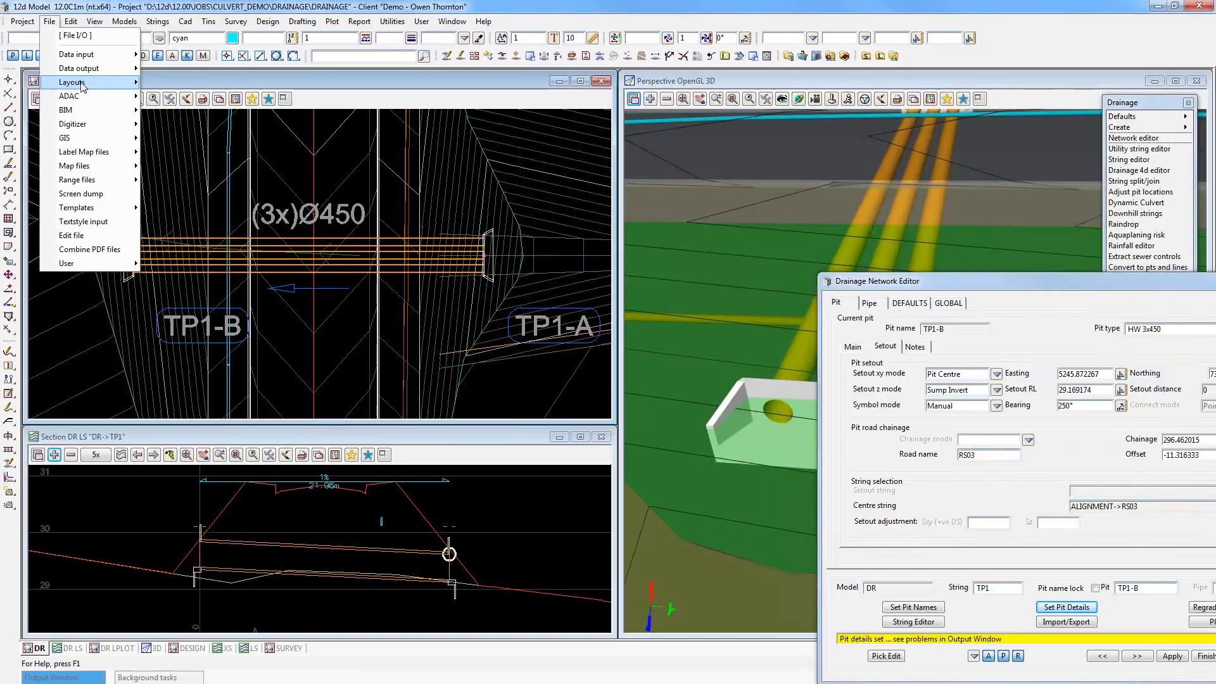
{"action": "mouse_move", "coordinate": [83, 83]}
{"action": "mouse_move", "coordinate": [197, 106]}
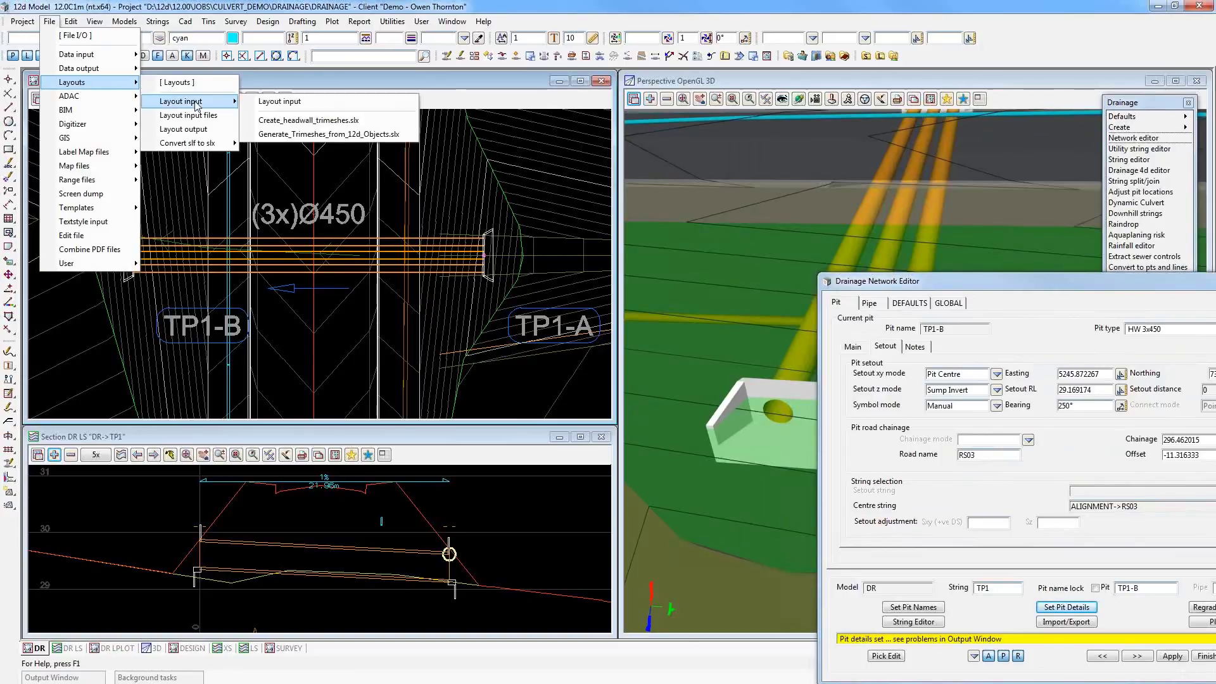
{"action": "left_click", "coordinate": [302, 126]}
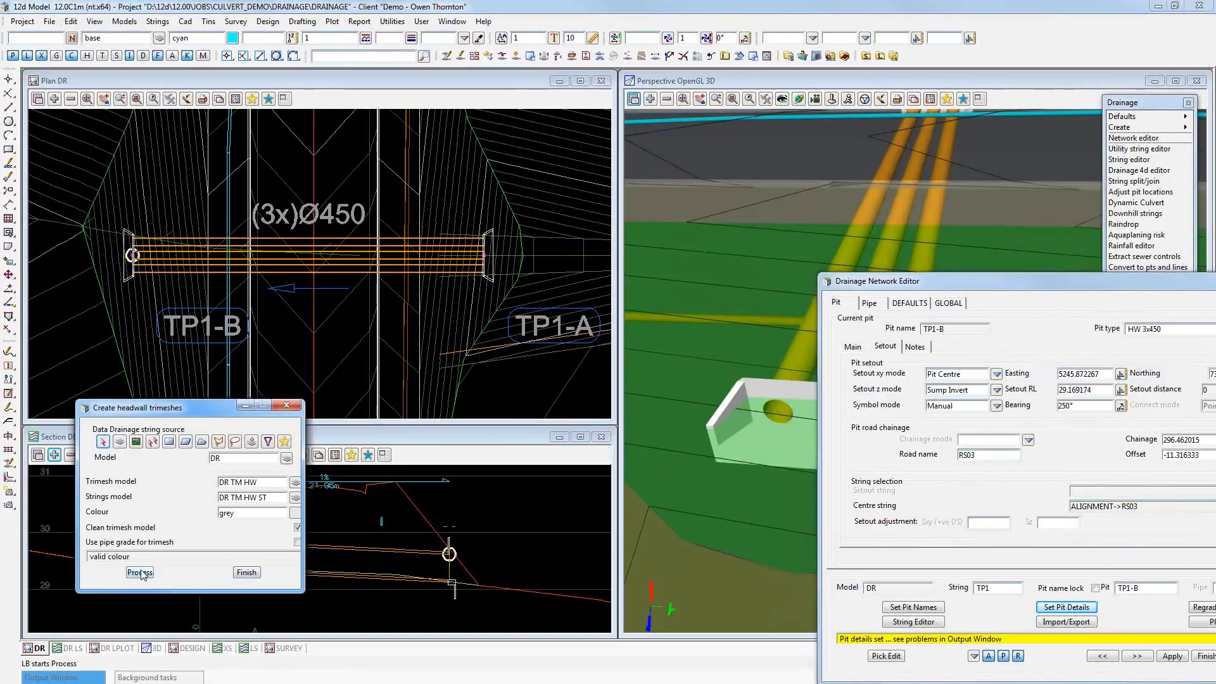
{"action": "left_click", "coordinate": [140, 573]}
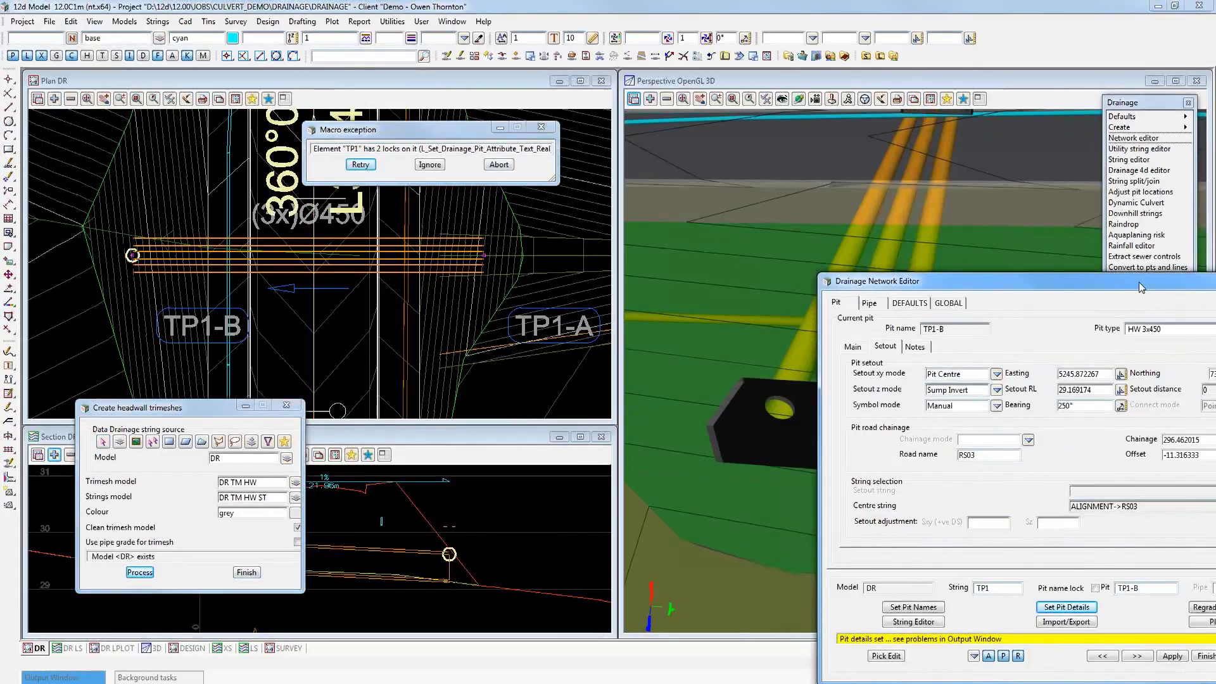
{"action": "left_click_drag", "start_coordinate": [1194, 278], "coordinate": [1010, 255]}
{"action": "left_click", "coordinate": [1010, 256]}
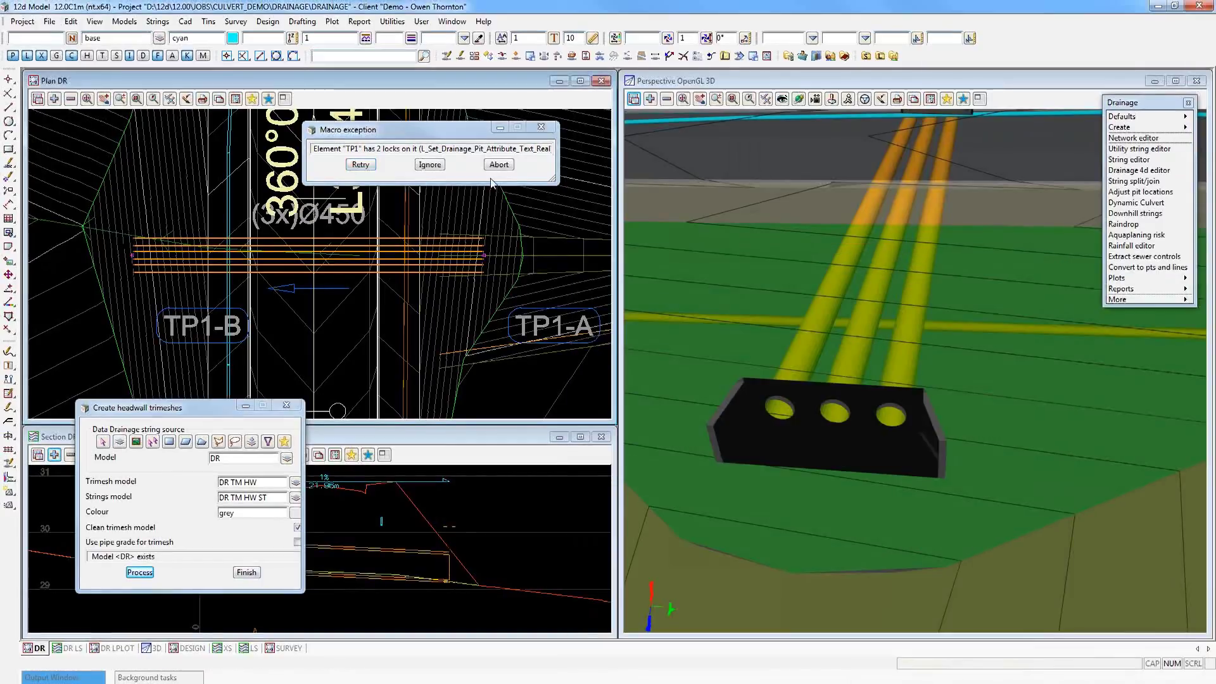
{"action": "left_click", "coordinate": [360, 165]}
{"action": "left_click", "coordinate": [186, 99]}
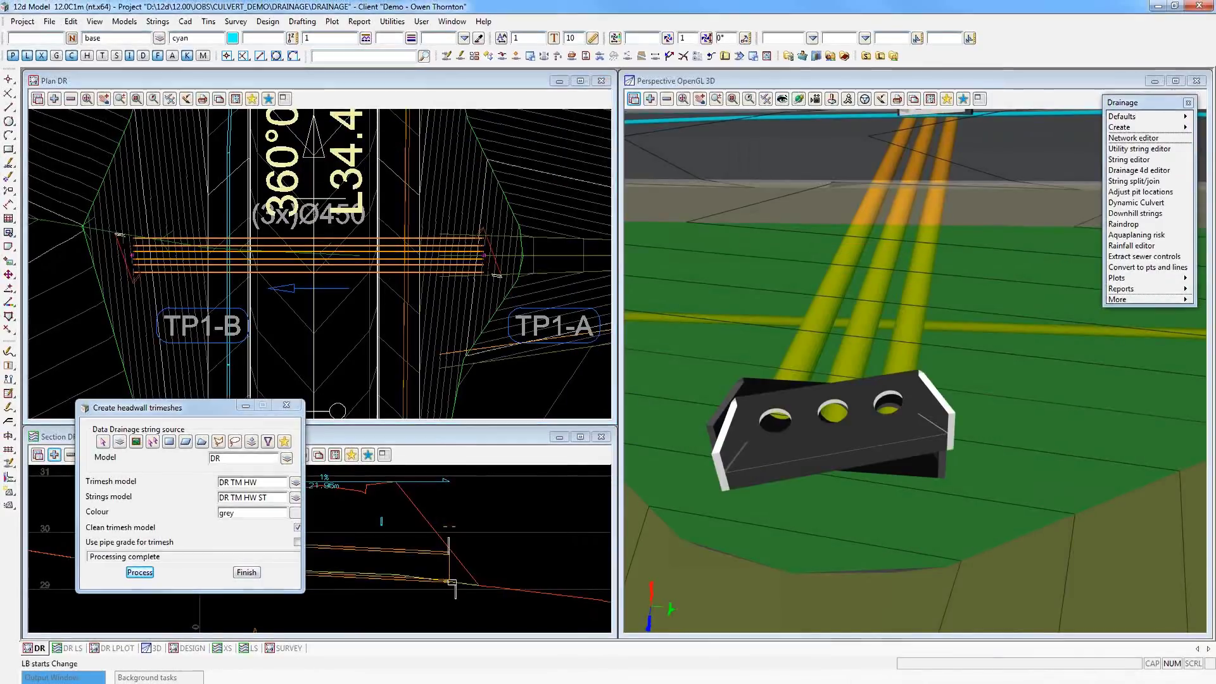
{"action": "left_click", "coordinate": [994, 101]}
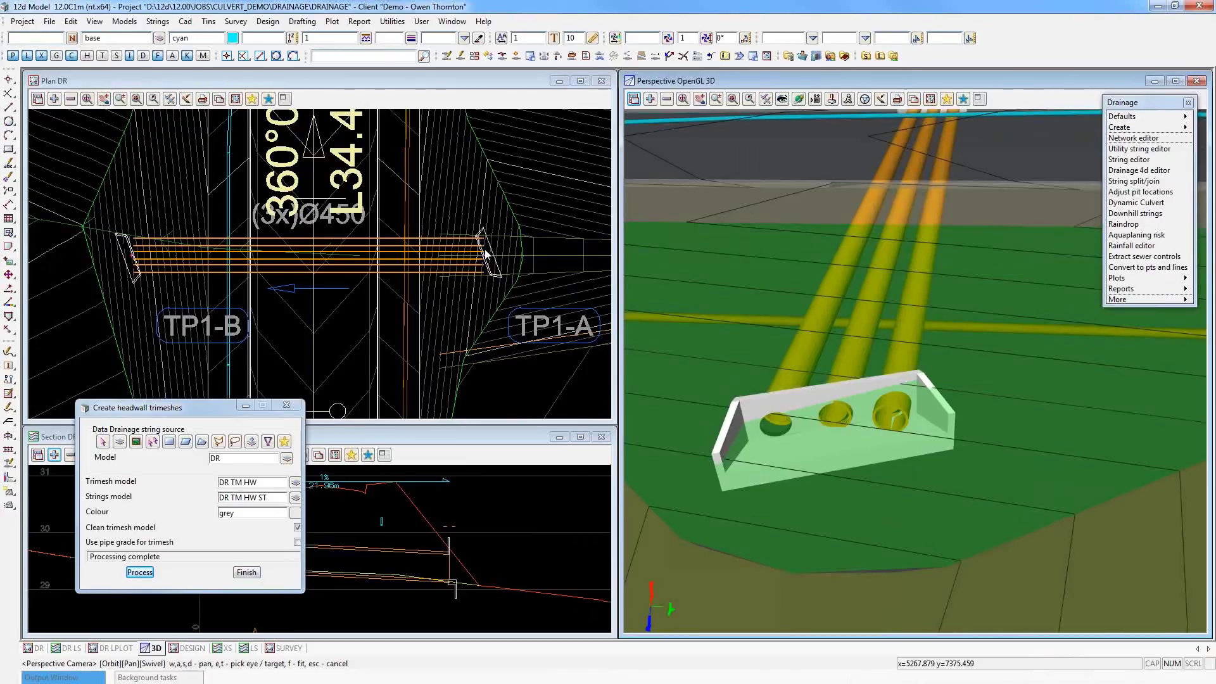
- Remove the model carrying the road centreline's bearing and length text from the plan view
{"action": "left_click", "coordinate": [70, 98]}
{"action": "left_click", "coordinate": [71, 100]}
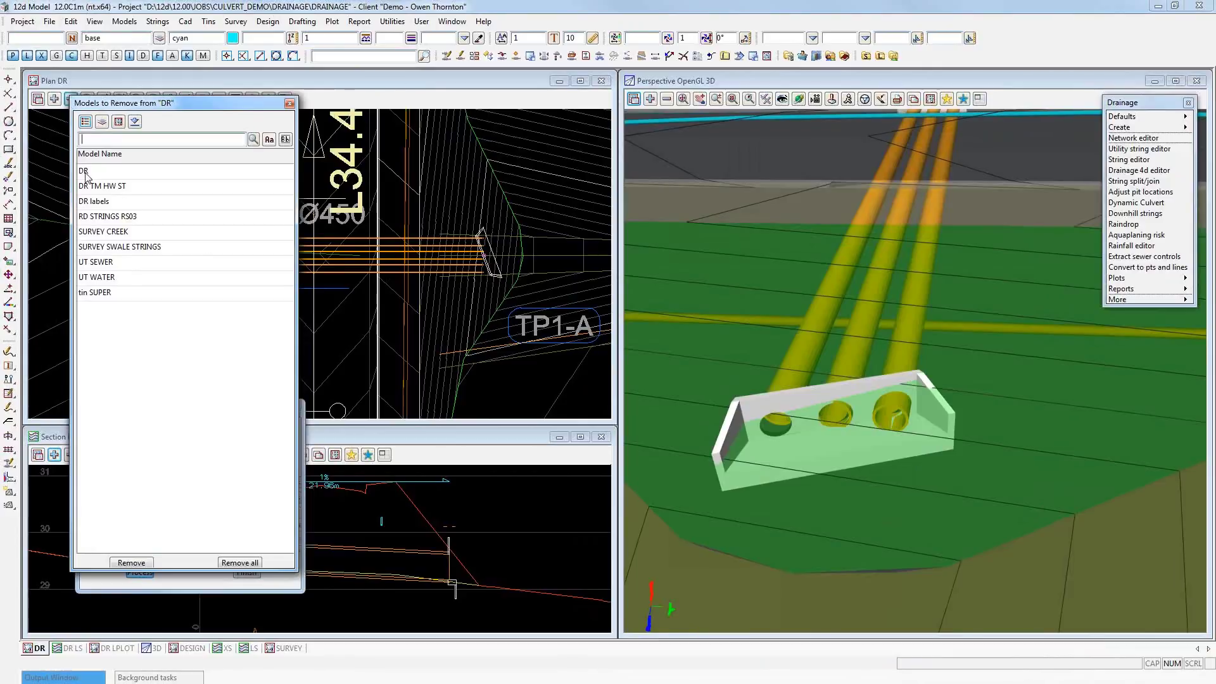
{"action": "double_click", "coordinate": [85, 172]}
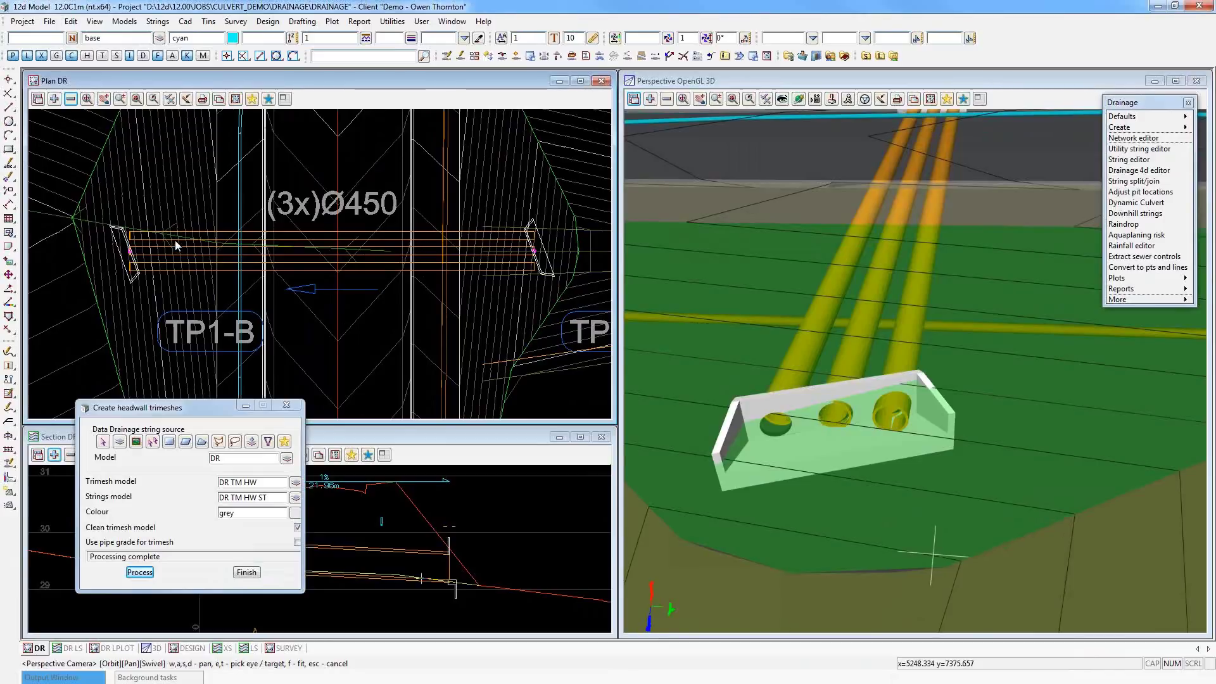
- Inquire on the culvert pipe string between TP1-B and TP1-A in the plan view
{"action": "key", "text": "F2"}
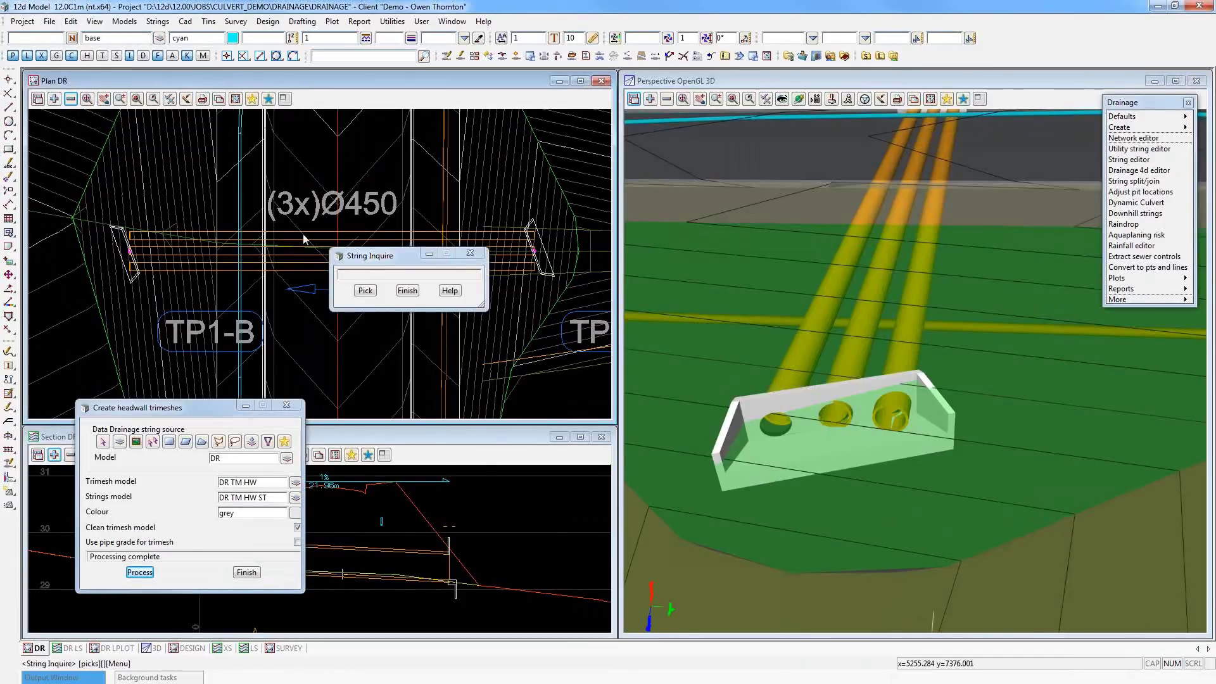
{"action": "left_click", "coordinate": [302, 235]}
{"action": "left_click", "coordinate": [297, 251]}
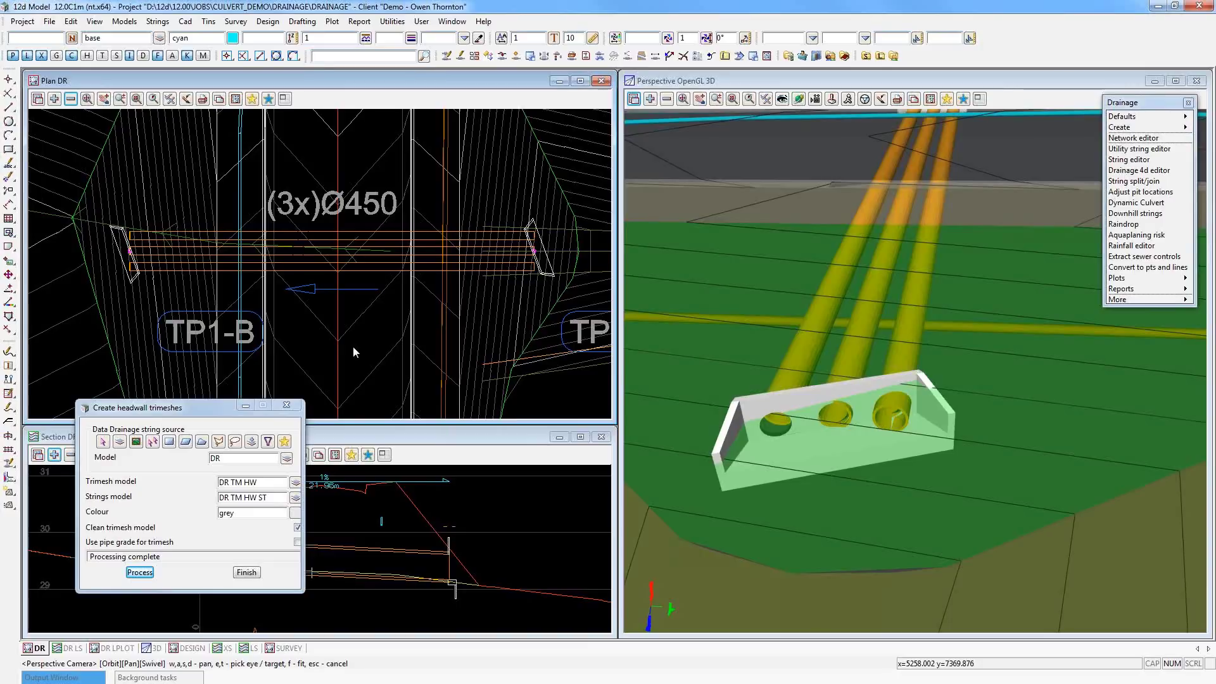
- Examine the rotated headwalls and culvert pipes against the road embankment in the plan and long-section views
{"action": "left_click", "coordinate": [199, 411]}
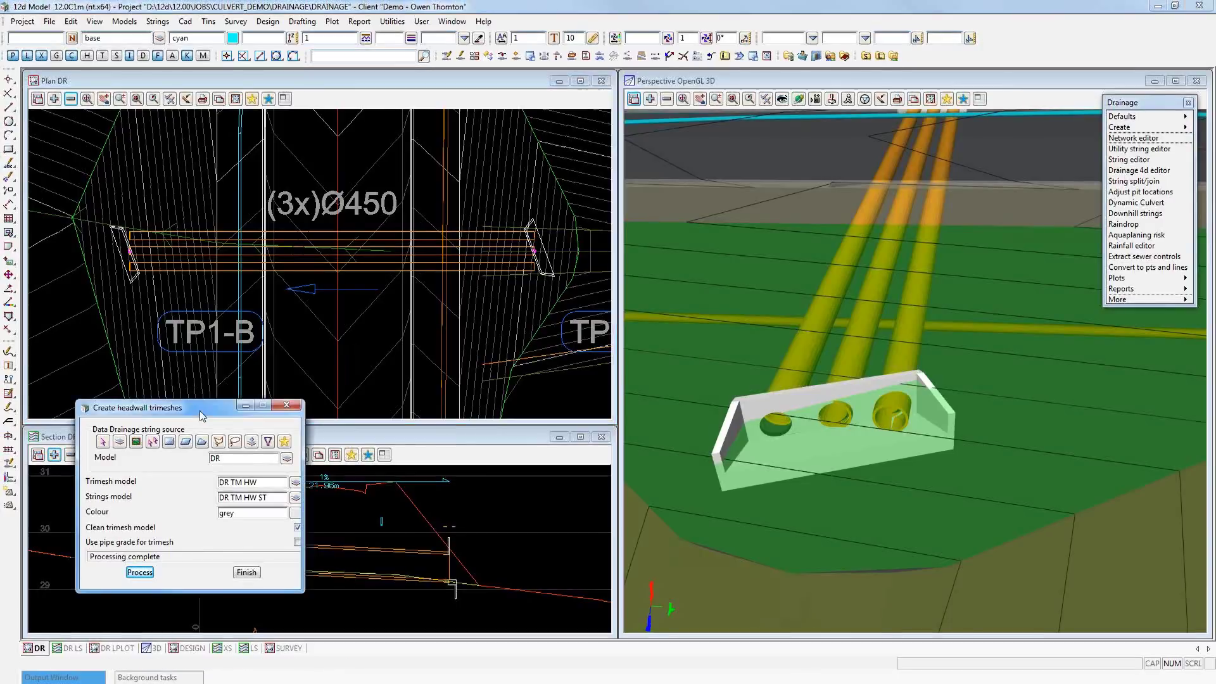
{"action": "left_click_drag", "start_coordinate": [200, 410], "coordinate": [755, 135]}
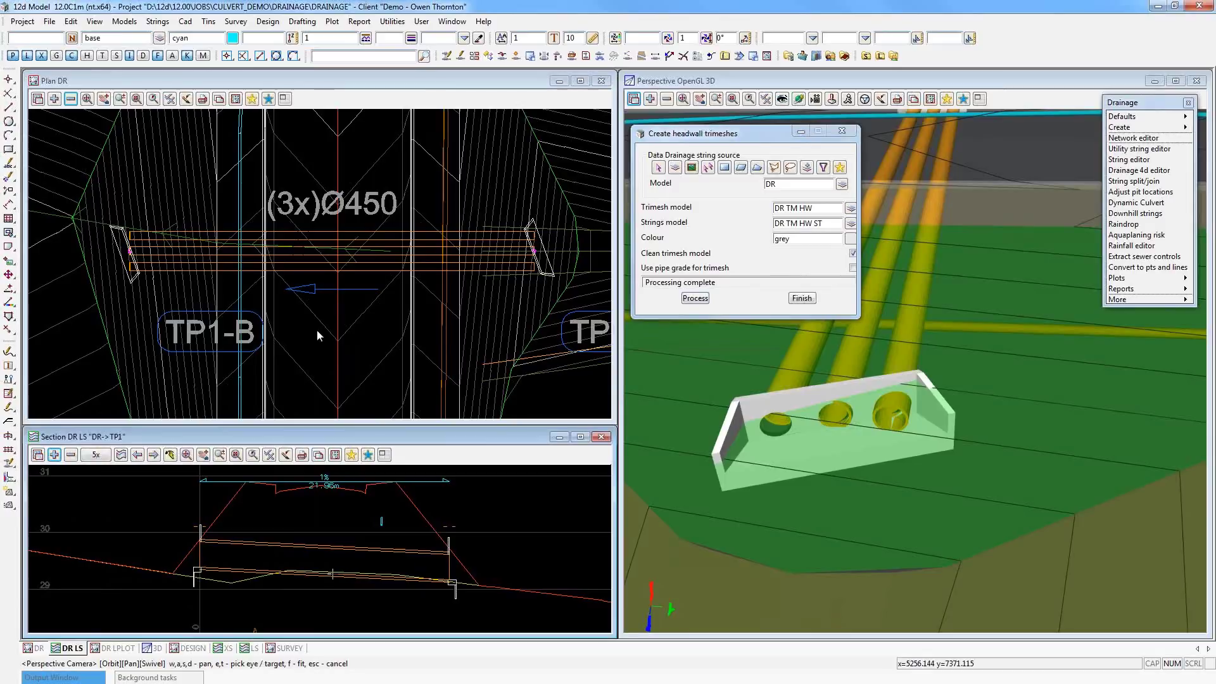
{"action": "scroll", "coordinate": [279, 236], "scroll_direction": "down", "scroll_amount": 1}
{"action": "scroll", "coordinate": [278, 236], "scroll_direction": "down", "scroll_amount": 1}
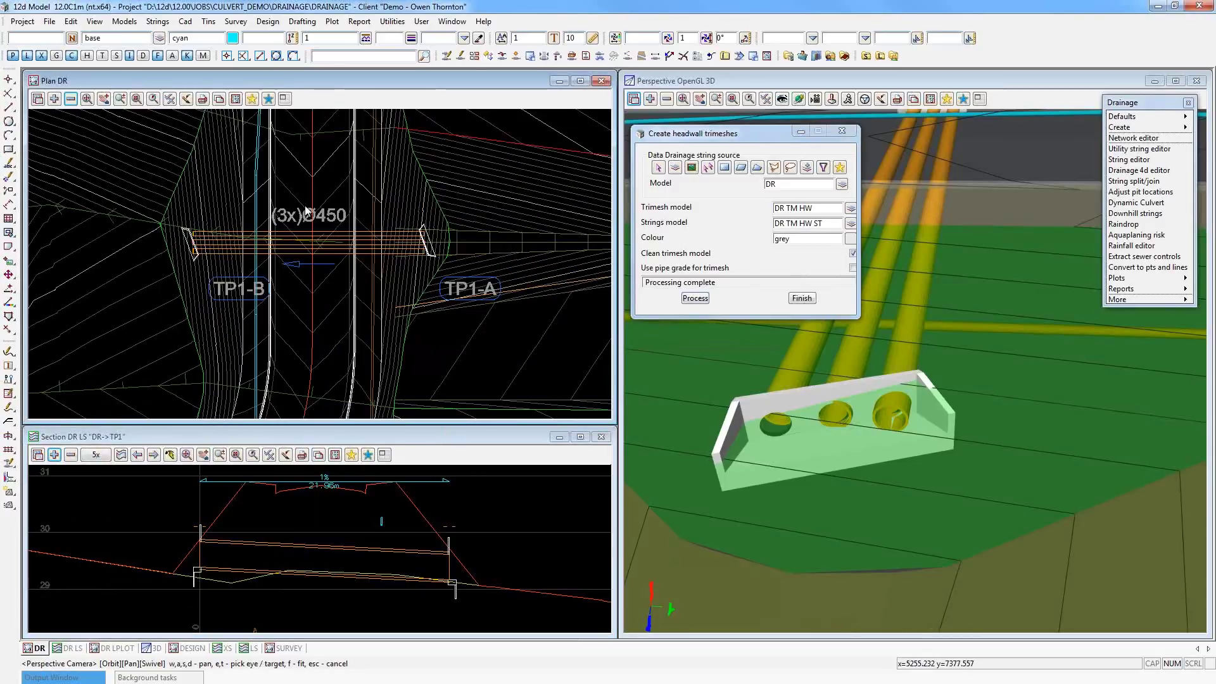
{"action": "scroll", "coordinate": [306, 211], "scroll_direction": "down", "scroll_amount": 1}
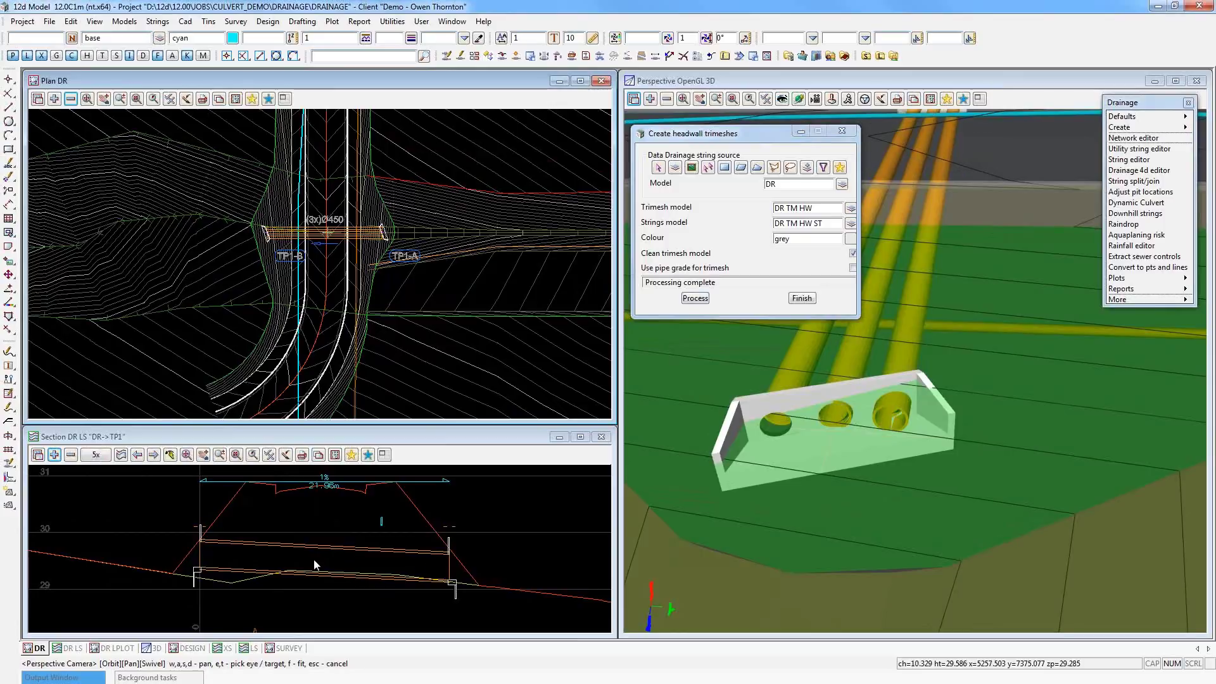
{"action": "left_click", "coordinate": [302, 602]}
{"action": "scroll", "coordinate": [302, 602], "scroll_direction": "down", "scroll_amount": 1}
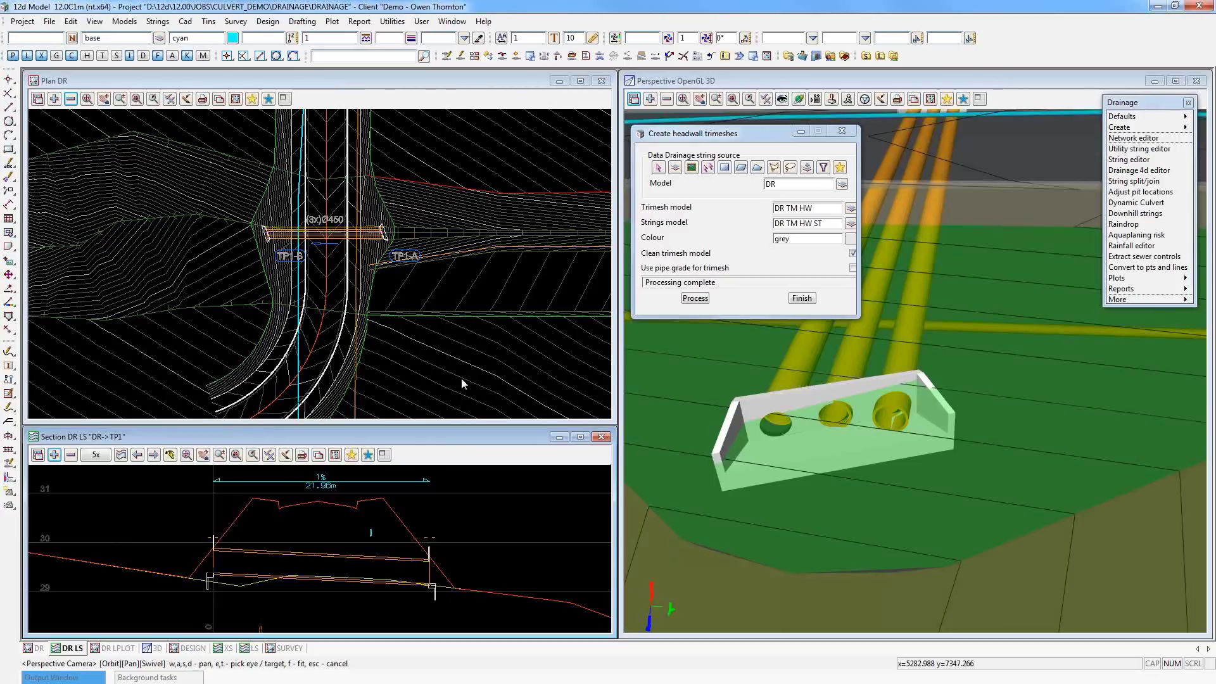
{"action": "left_click", "coordinate": [471, 359]}
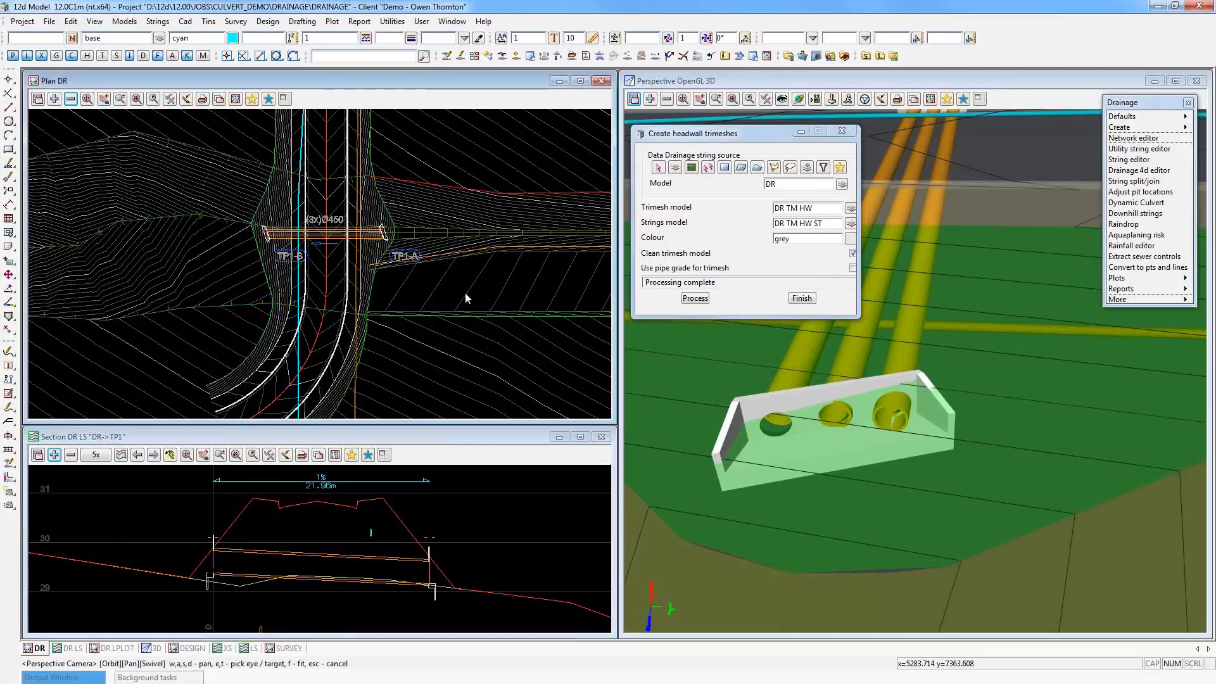
{"action": "scroll", "coordinate": [476, 290], "scroll_direction": "down", "scroll_amount": 1}
{"action": "scroll", "coordinate": [496, 275], "scroll_direction": "down", "scroll_amount": 1}
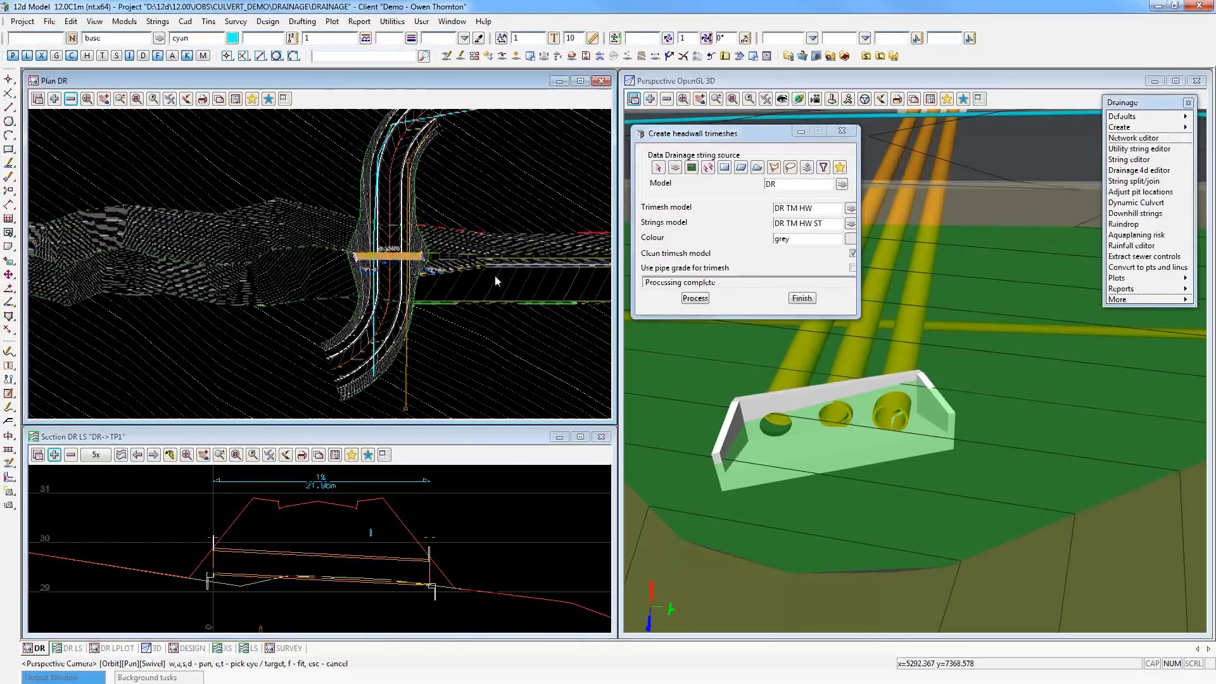
{"action": "scroll", "coordinate": [453, 271], "scroll_direction": "down", "scroll_amount": 1}
{"action": "scroll", "coordinate": [430, 256], "scroll_direction": "up", "scroll_amount": 1}
{"action": "scroll", "coordinate": [435, 249], "scroll_direction": "up", "scroll_amount": 2}
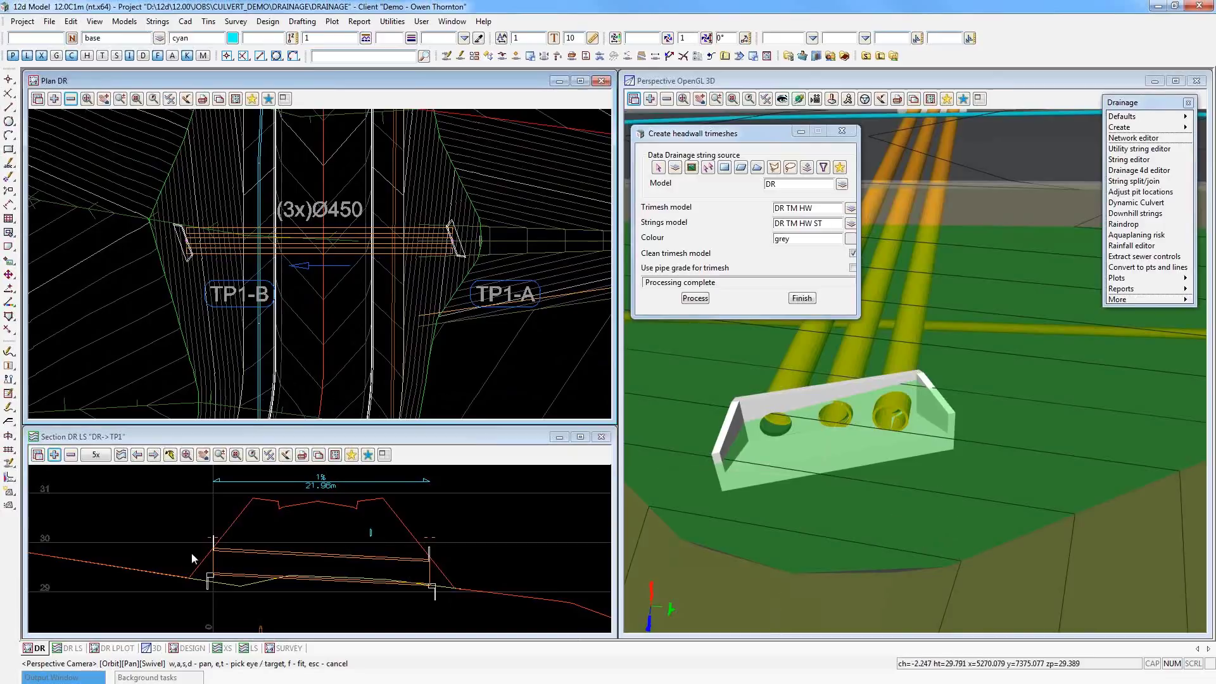
{"action": "left_click", "coordinate": [728, 138]}
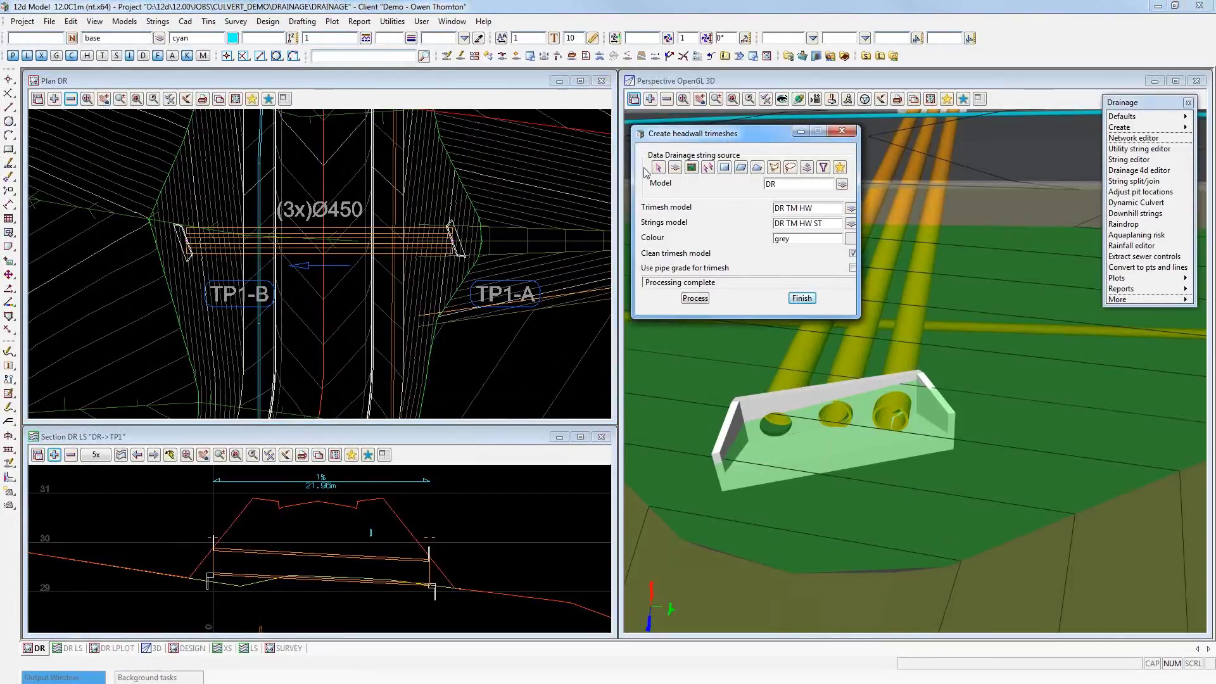
{"action": "left_click", "coordinate": [410, 86]}
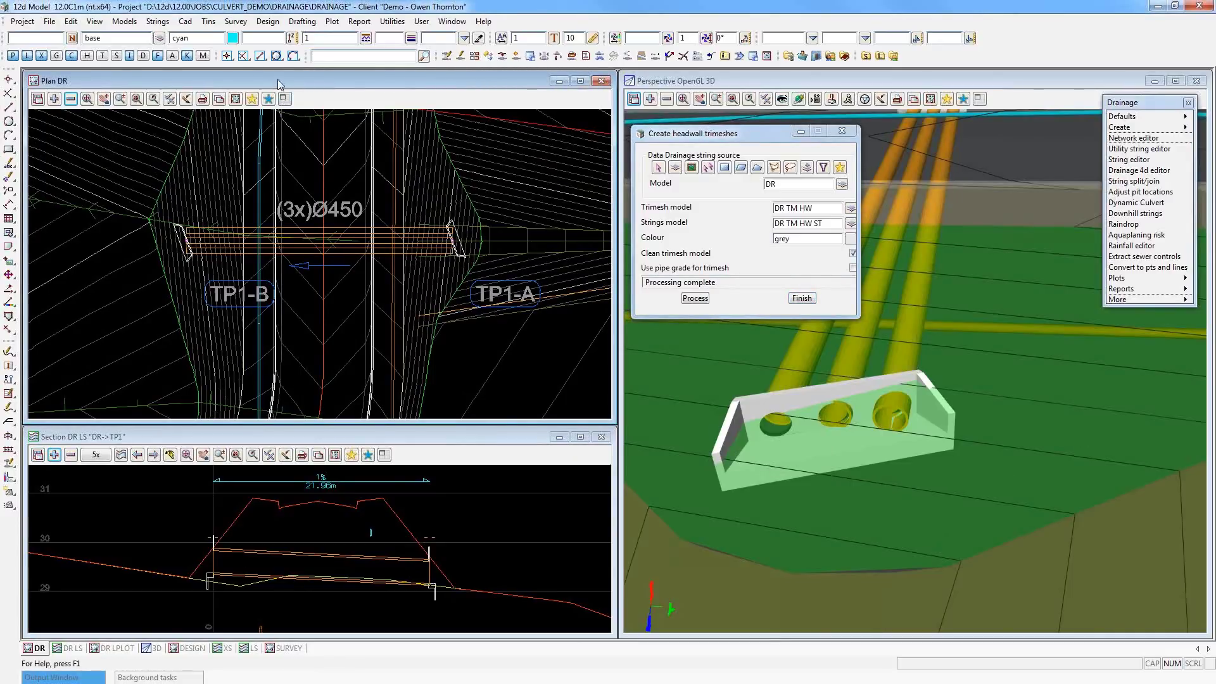
{"action": "scroll", "coordinate": [458, 237], "scroll_direction": "up", "scroll_amount": 3}
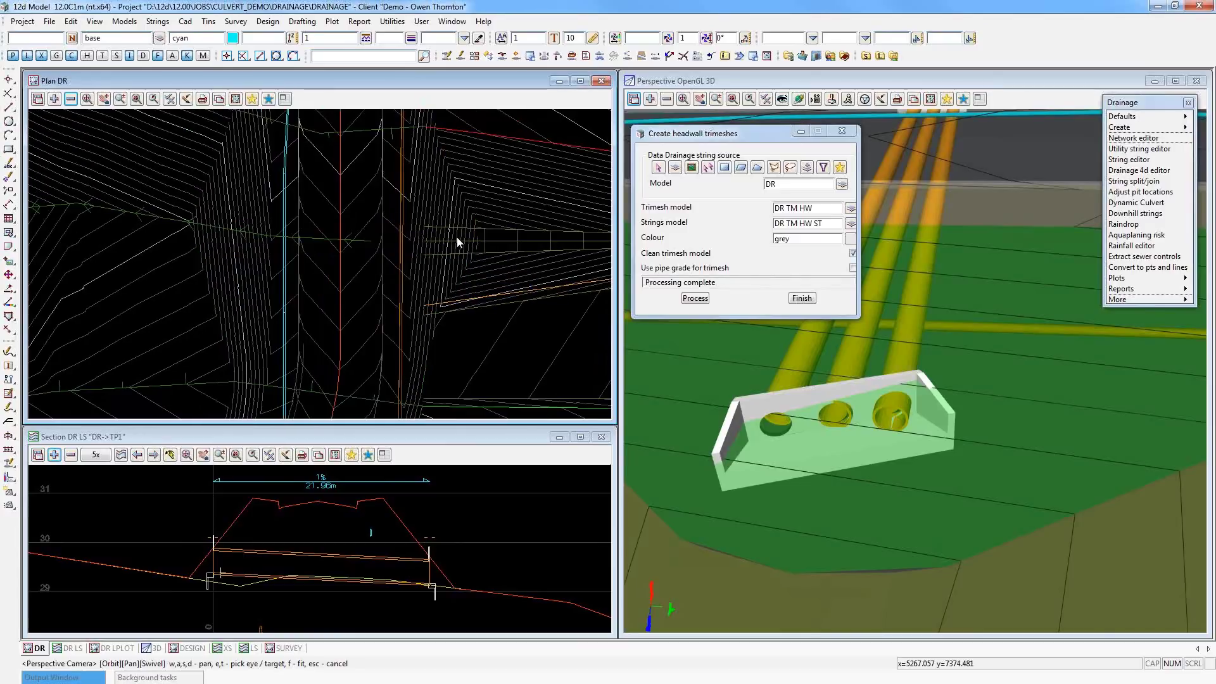
{"action": "scroll", "coordinate": [457, 237], "scroll_direction": "down", "scroll_amount": 1}
{"action": "scroll", "coordinate": [422, 207], "scroll_direction": "down", "scroll_amount": 2}
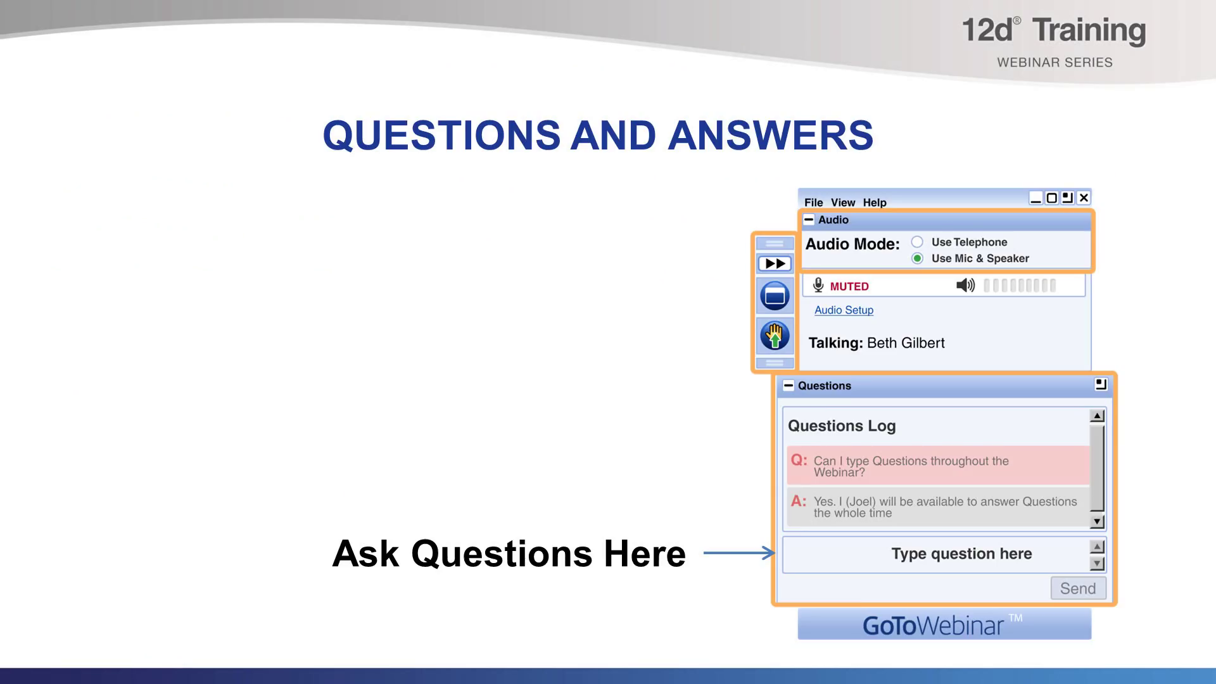
{"action": "key", "text": "Right"}
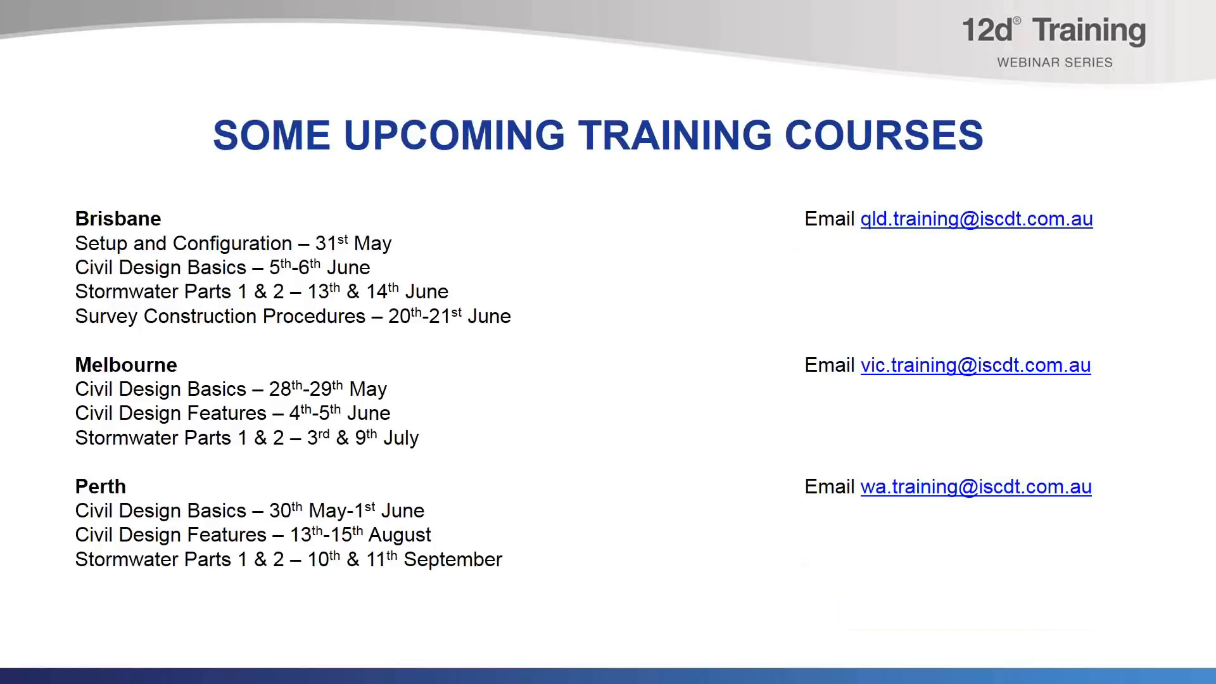